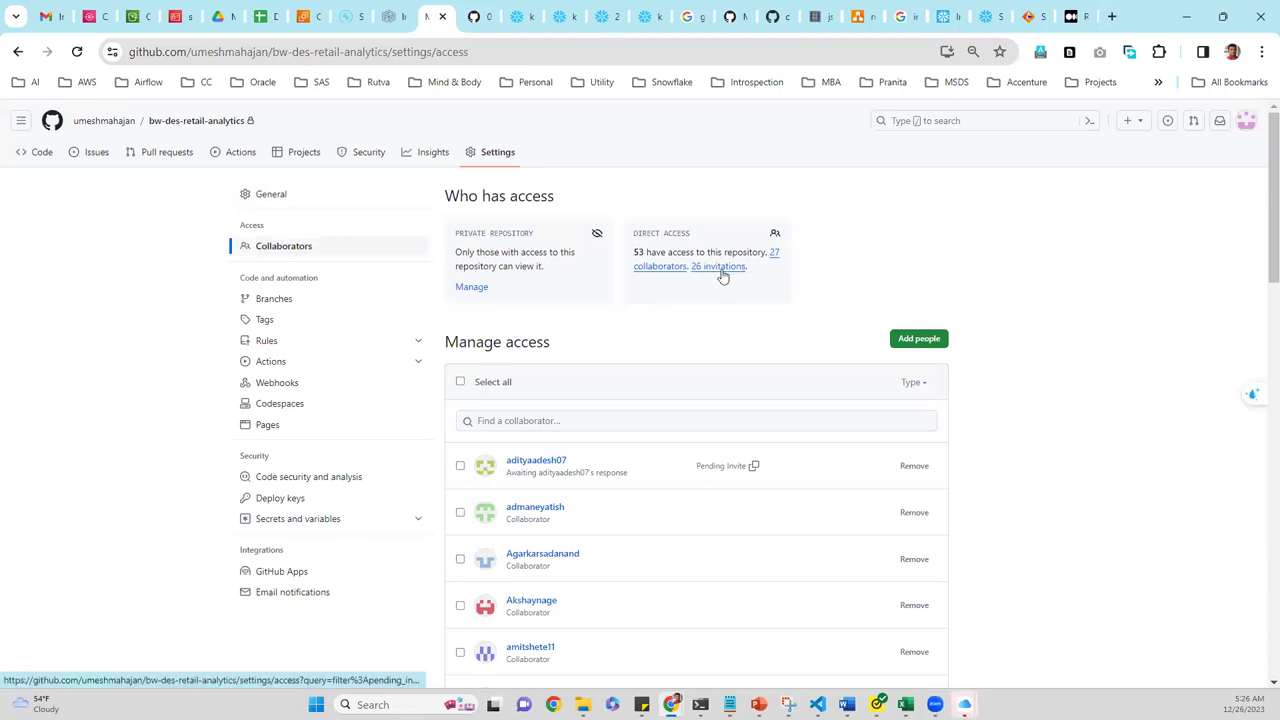
- Review the pending collaborator invitations for the bw-des-retail-analytics repository
click(720, 268)
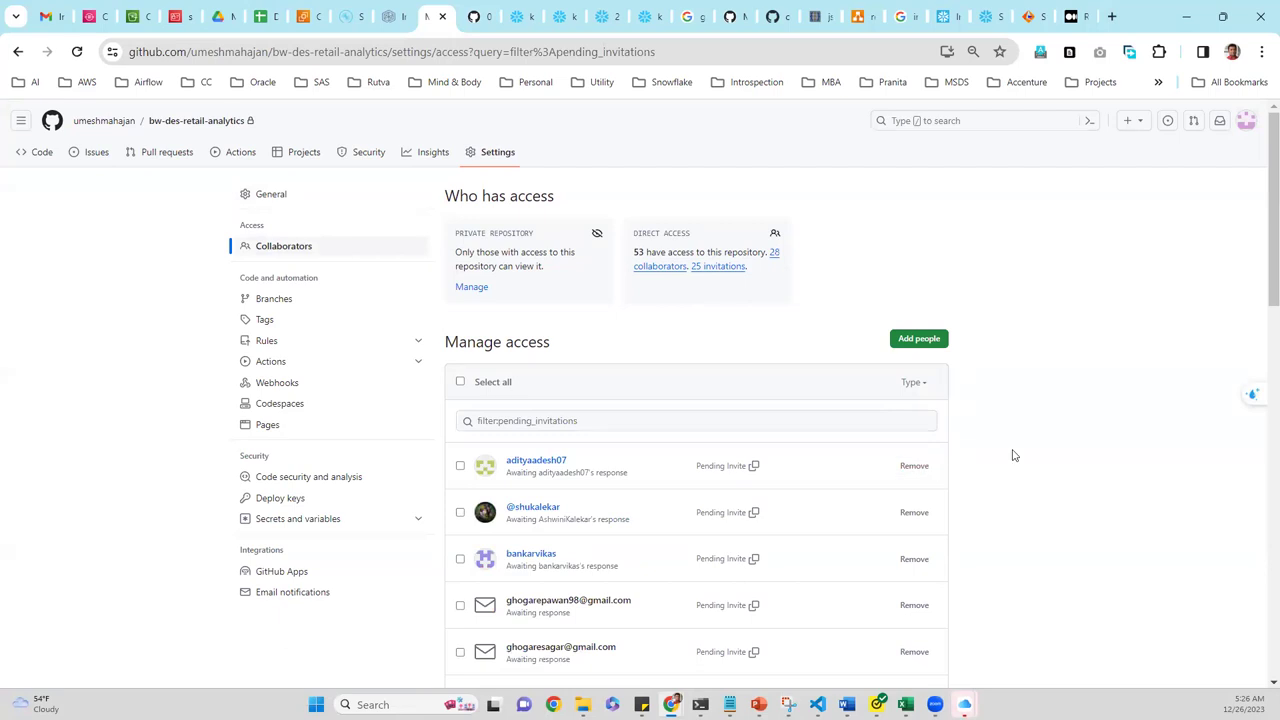
scroll(1012, 455, down, 2)
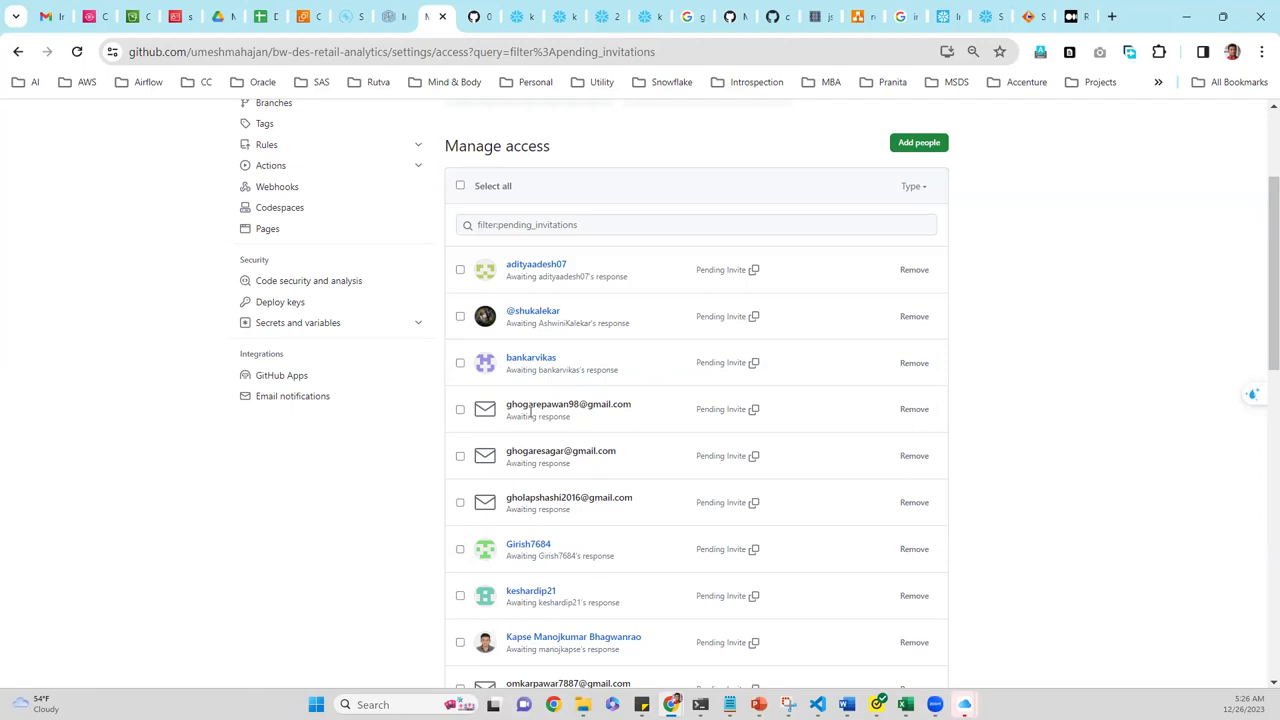
scroll(531, 410, up, 2)
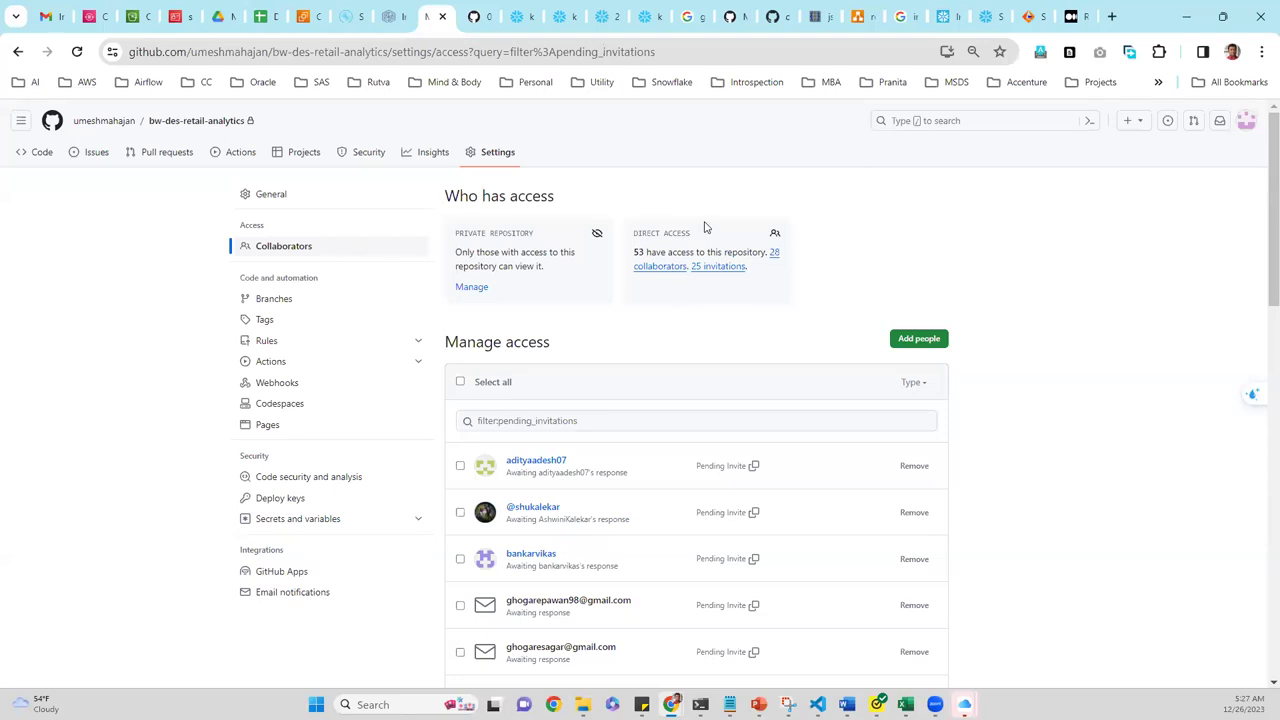
- Load the Vault web interface at 54.174.4.243:8200 in a new browser tab
click(1112, 17)
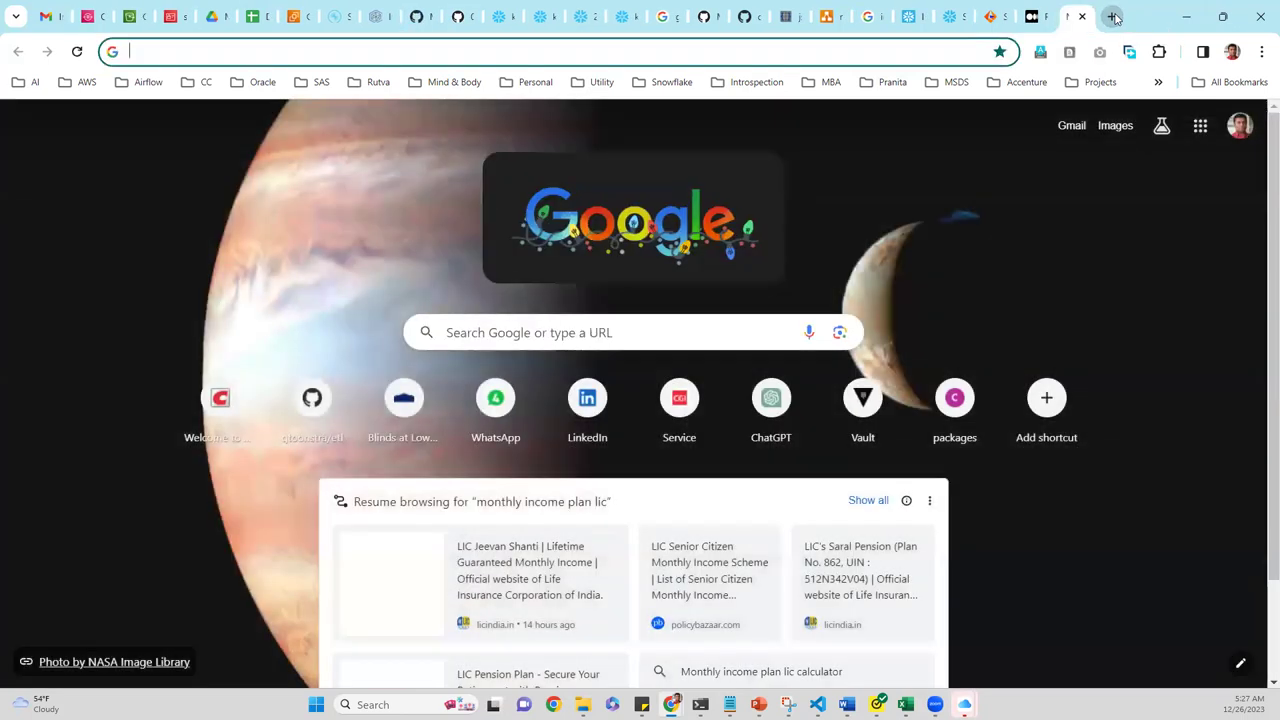
text(v)
key(Down)
key(Down)
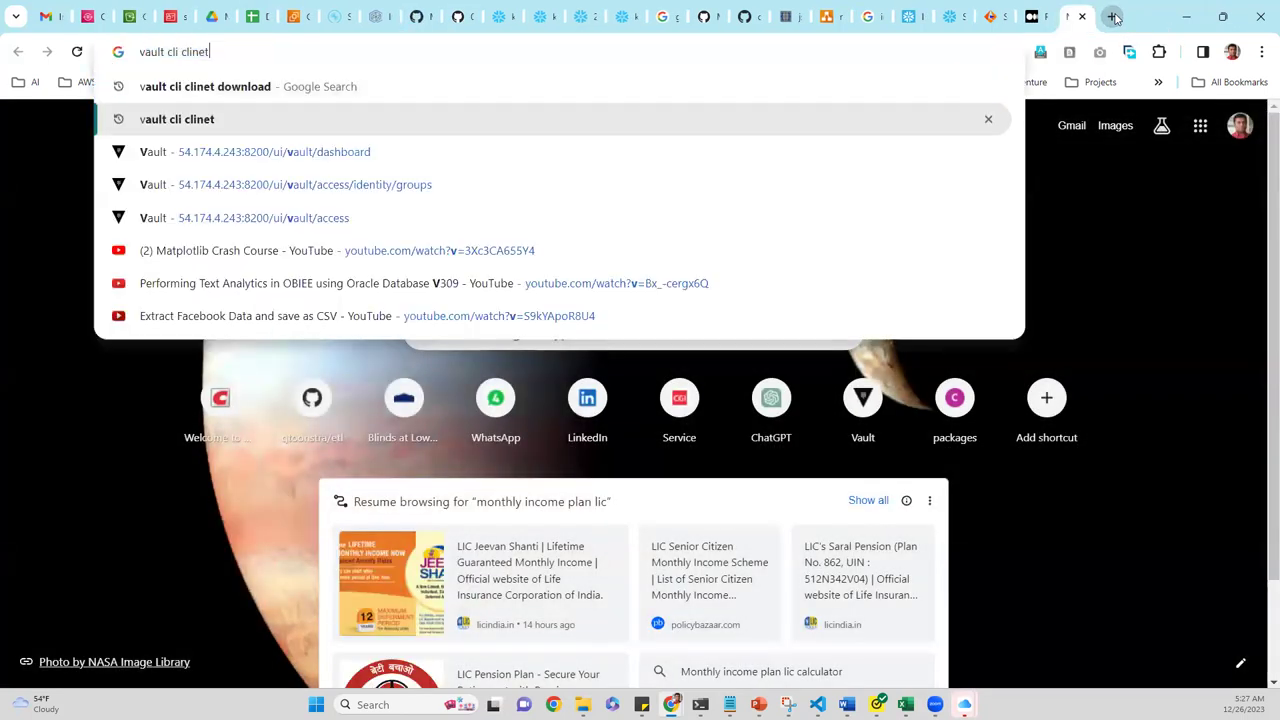
key(Return)
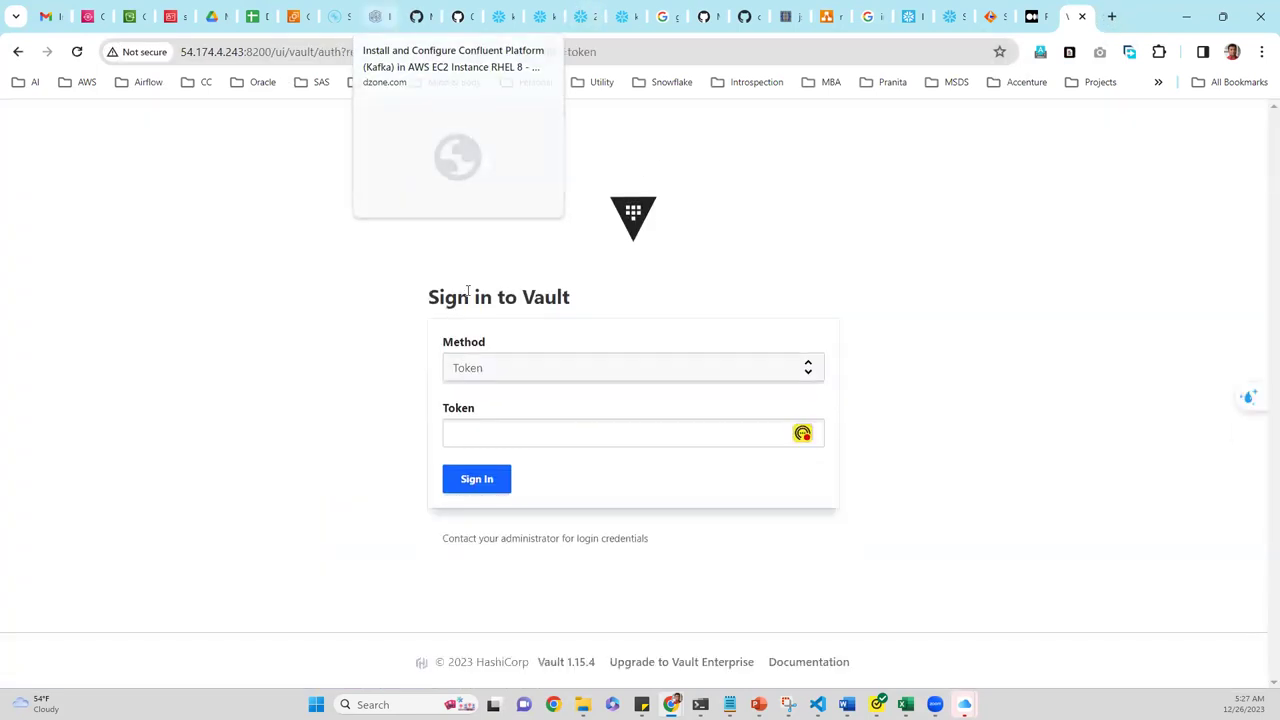
- Sign in to Vault with the Token method, pasting the root token
click(489, 371)
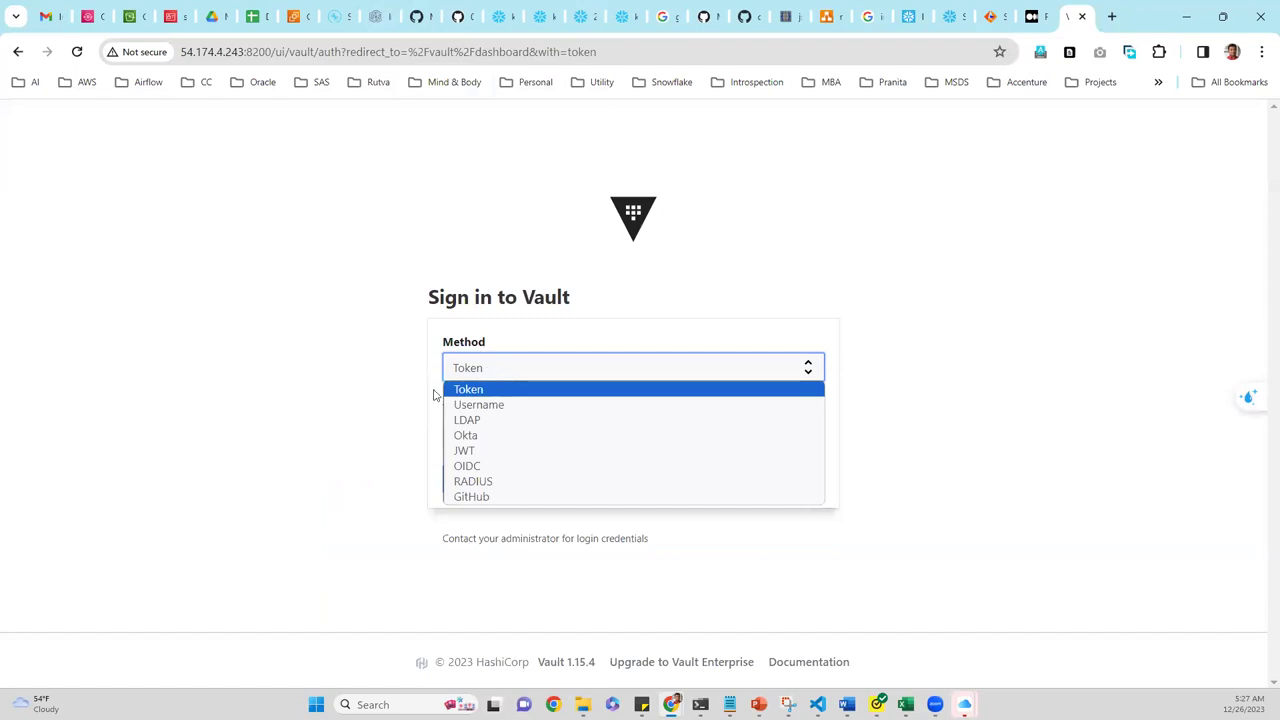
click(462, 390)
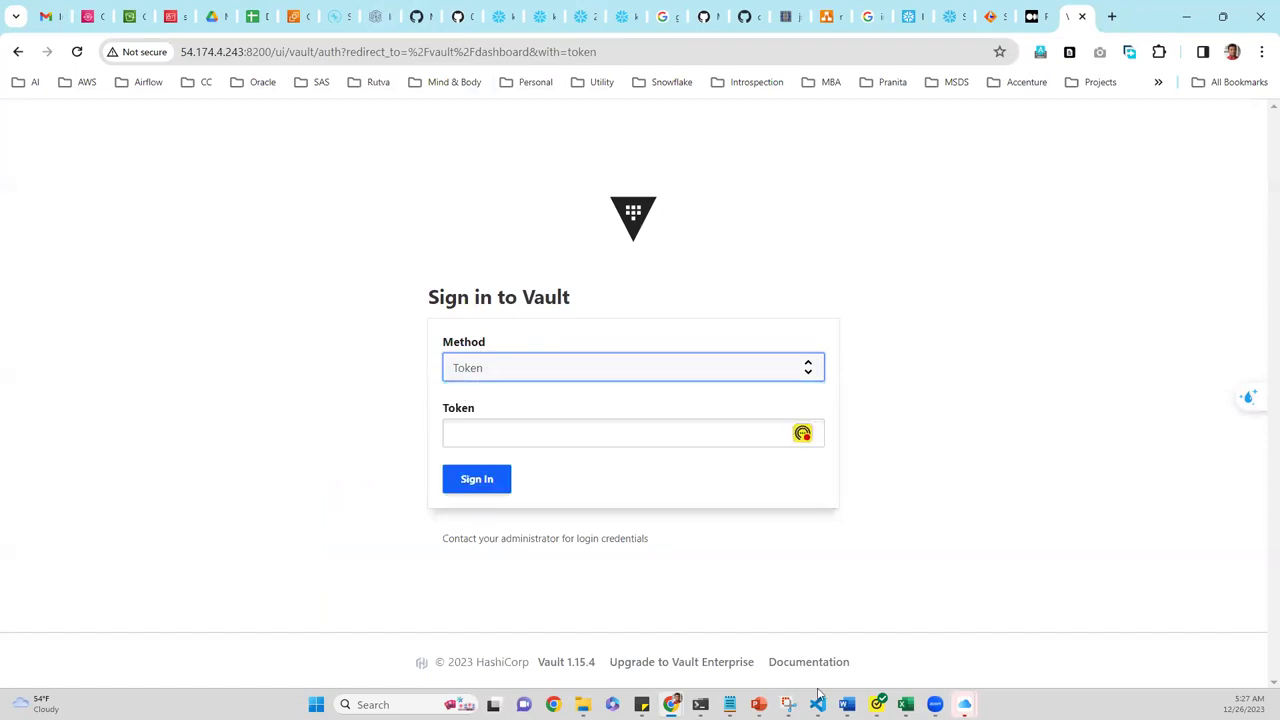
mouse_move(818, 704)
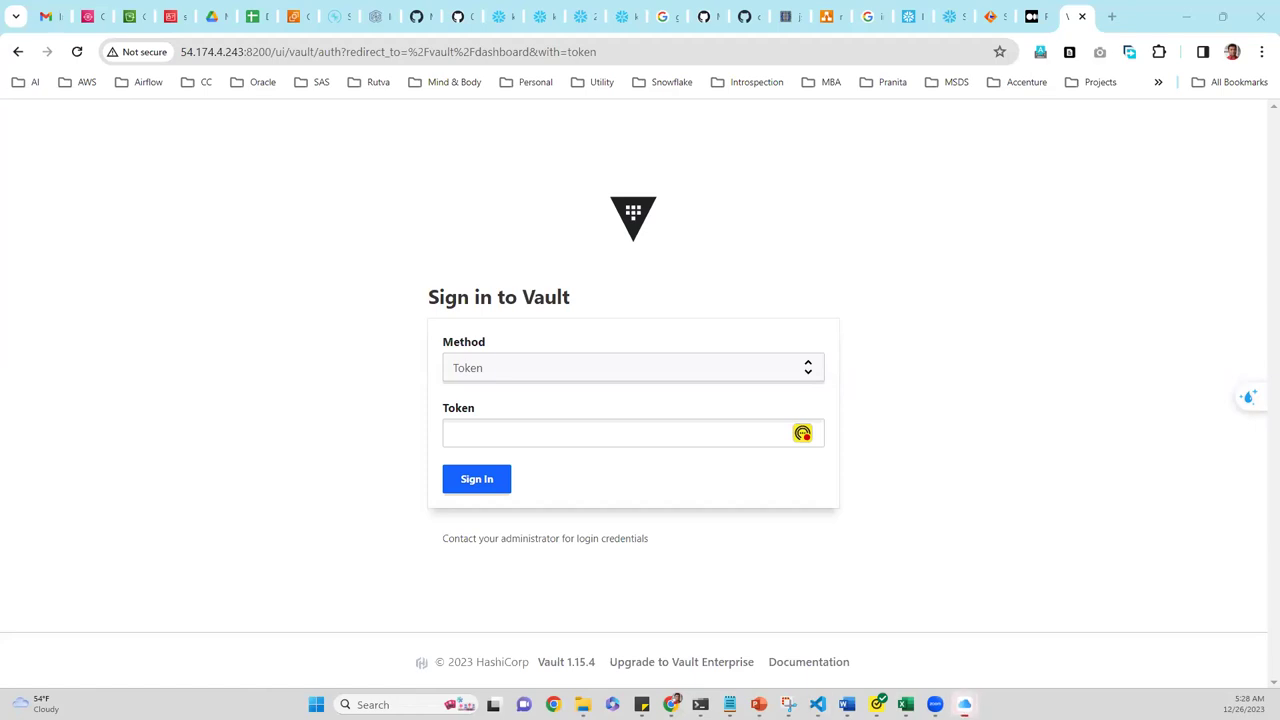
click(470, 428)
key(ctrl+v)
key(Return)
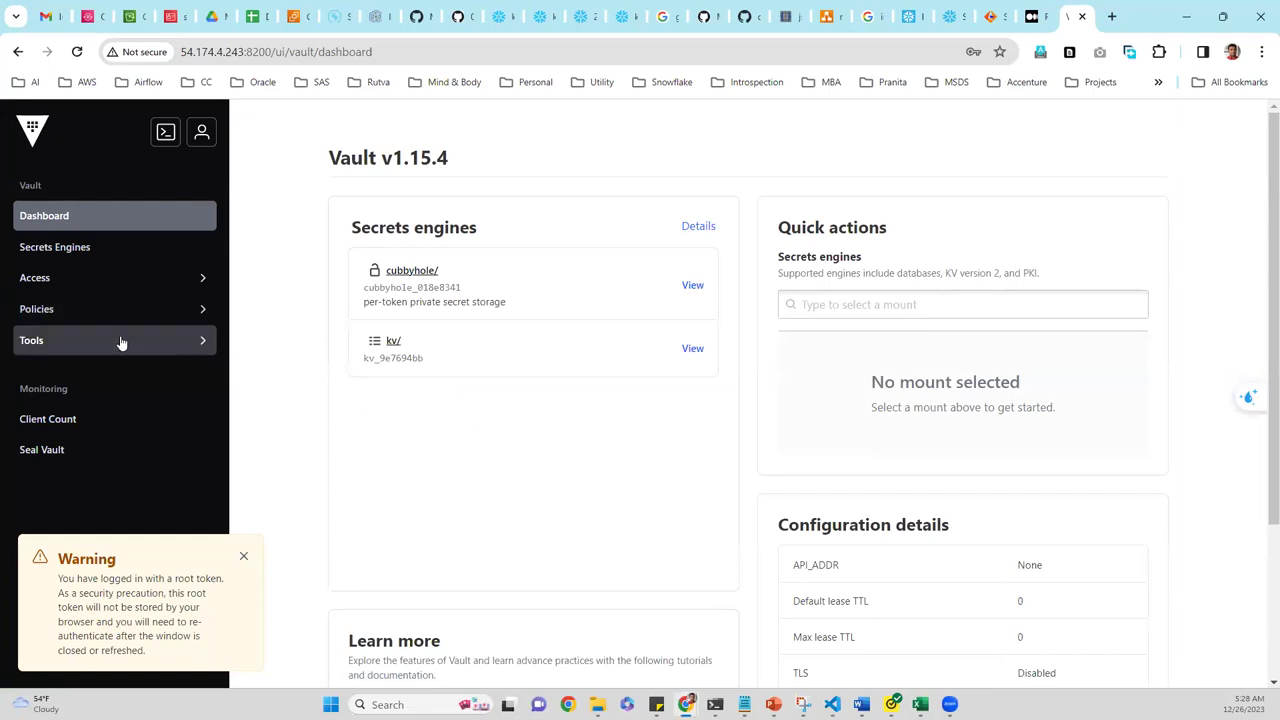
- View the users of the userpass authentication method and check the password set in the user-creation commands in the Notepad notes
click(194, 285)
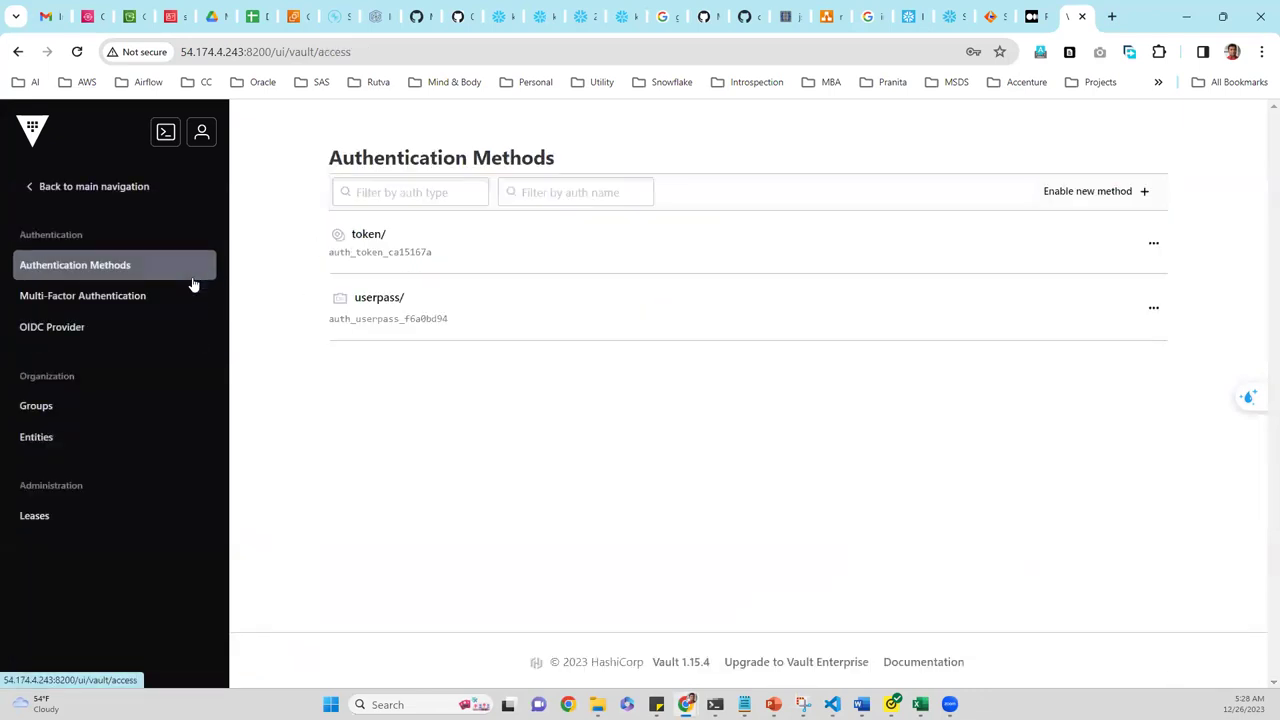
click(386, 295)
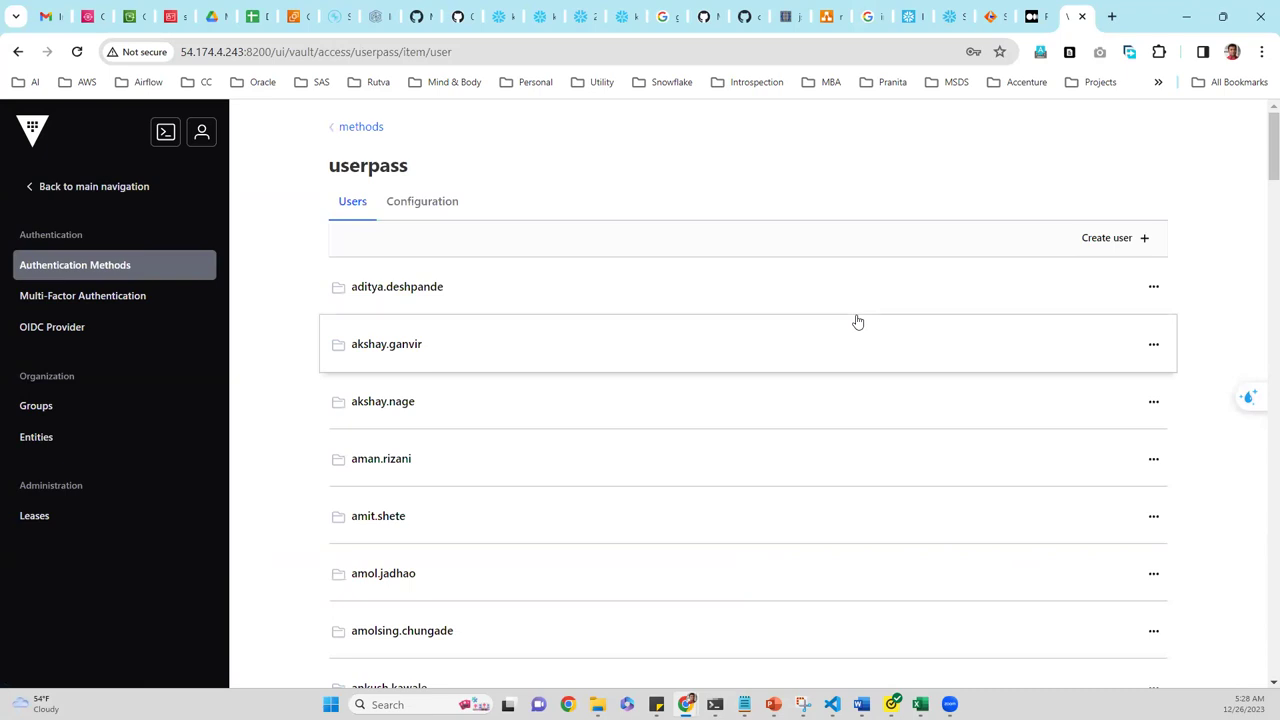
mouse_move(744, 704)
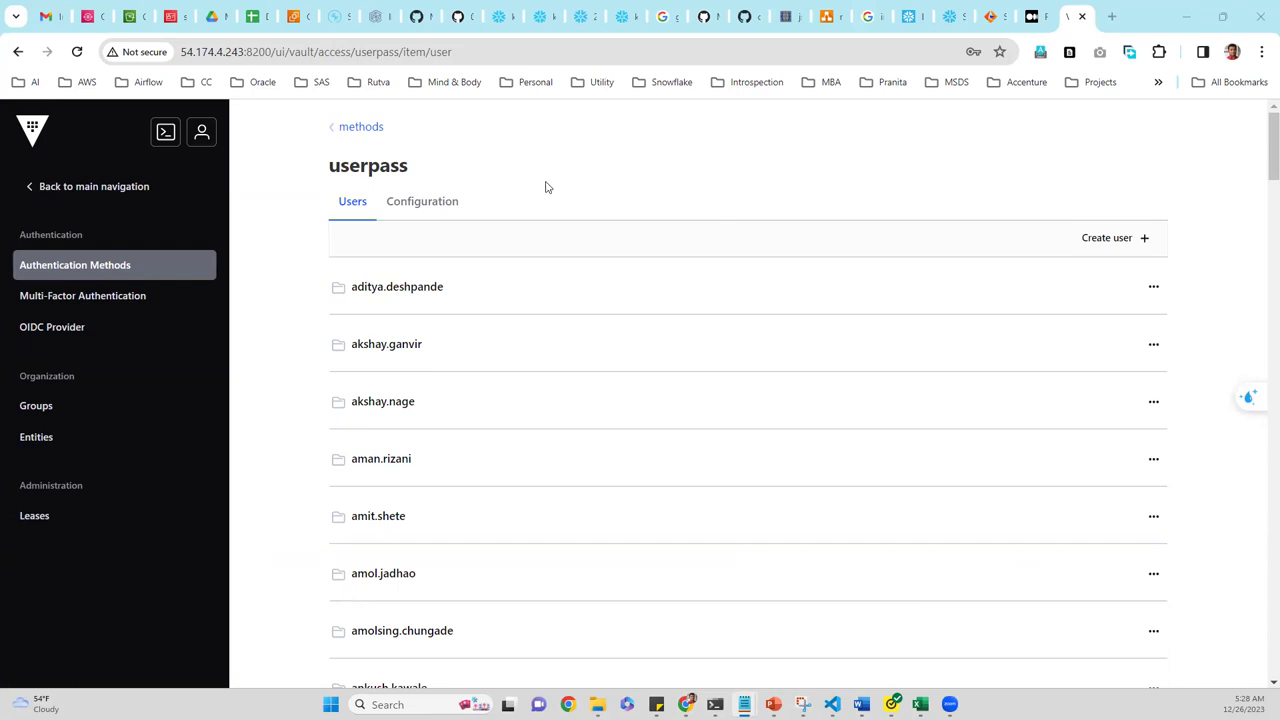
key(alt+Tab)
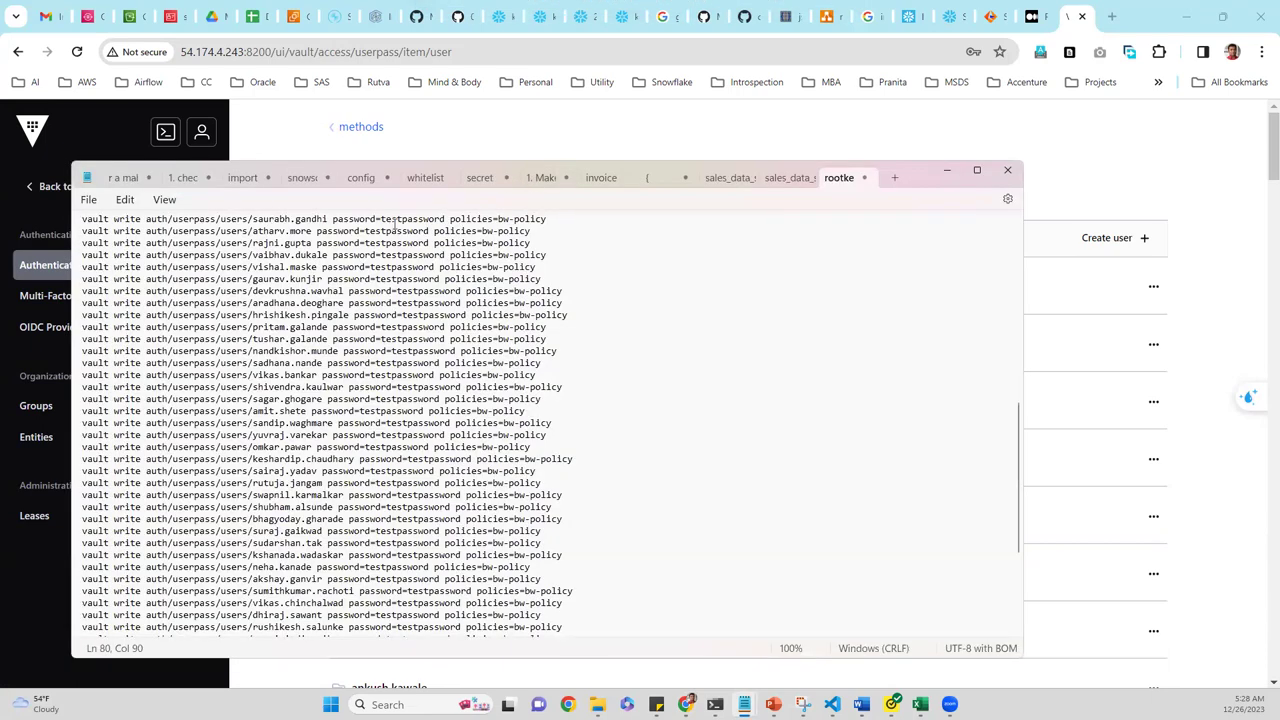
drag(381, 218, 446, 219)
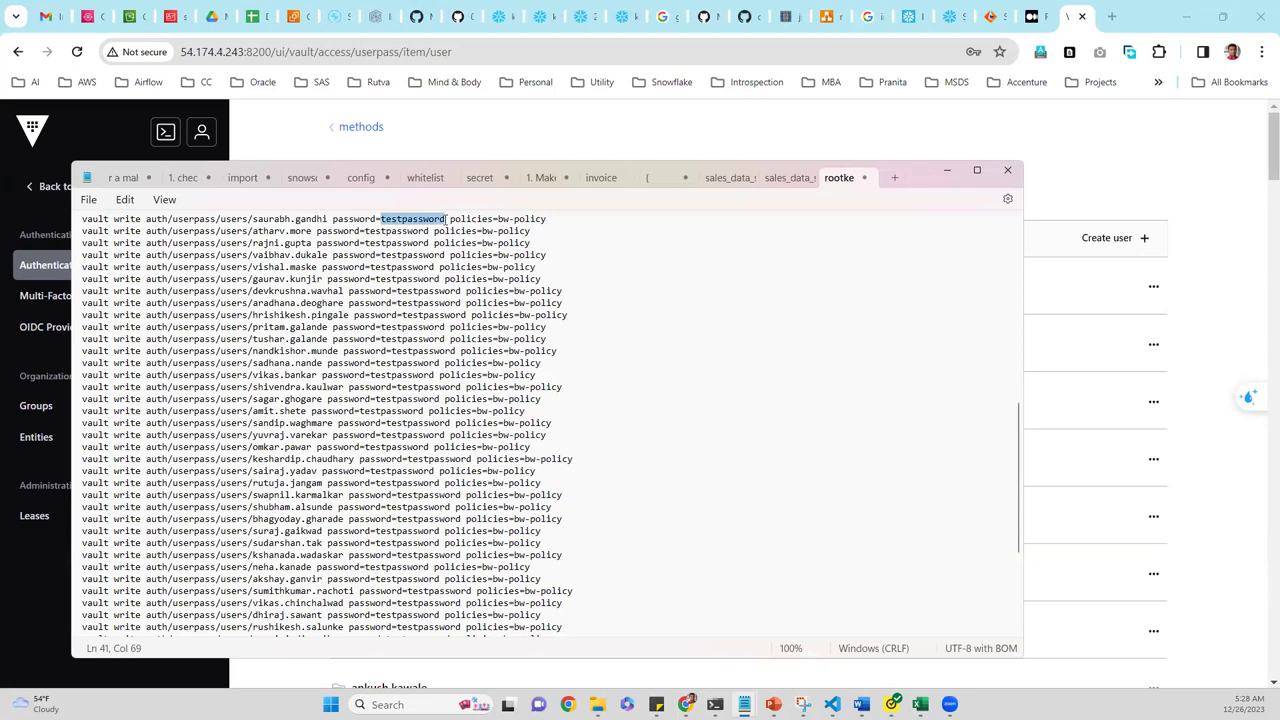
click(947, 175)
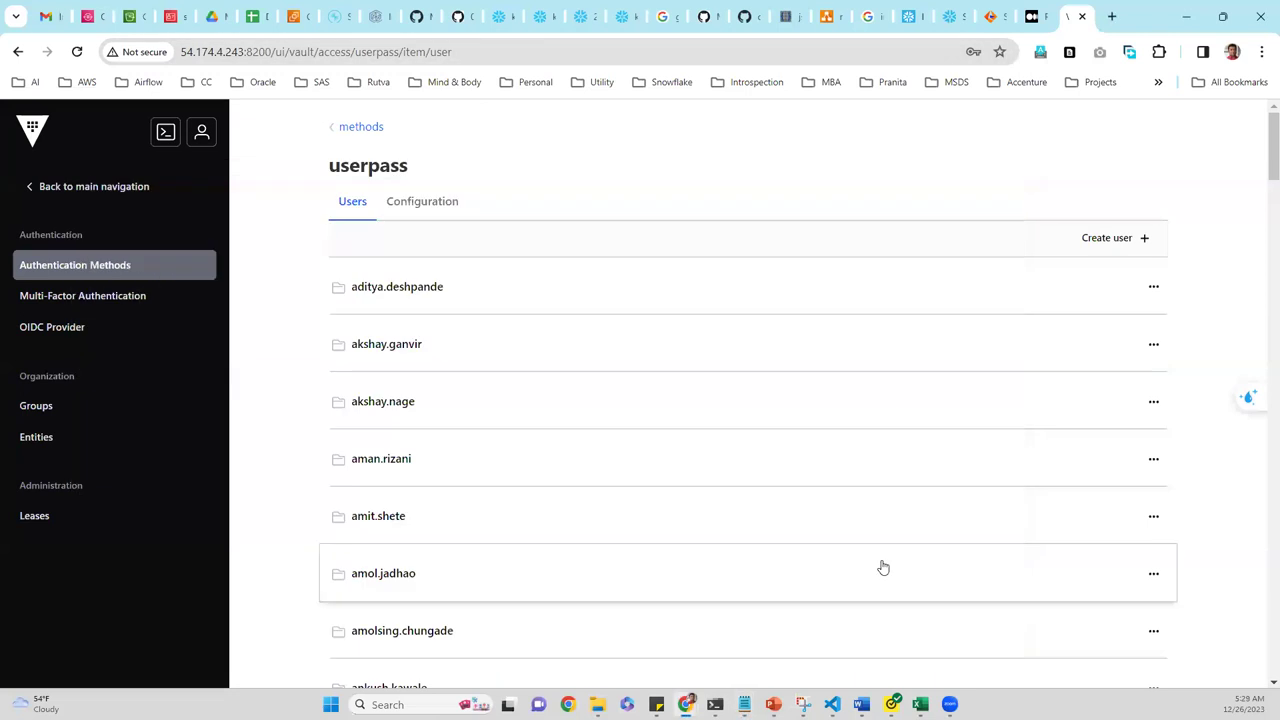
- Copy the username from the third userpass user's details page and log out of the root session
mouse_move(690, 698)
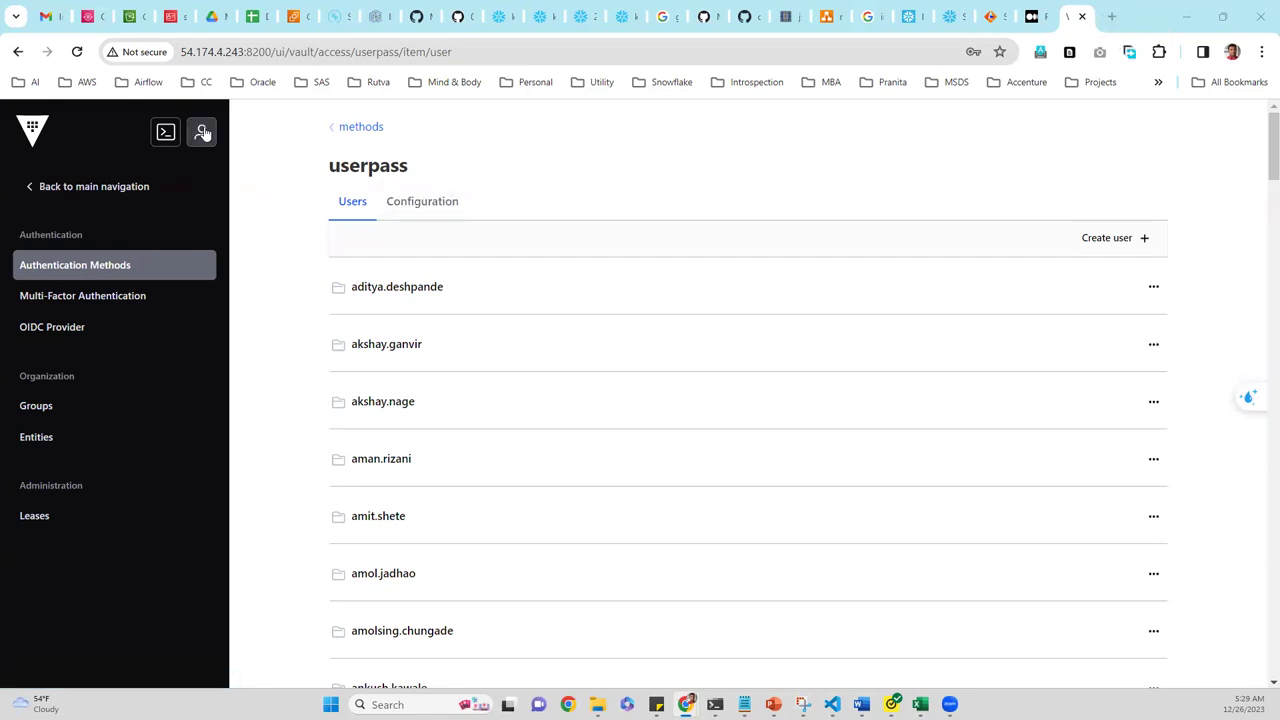
click(422, 410)
drag(443, 174, 307, 184)
key(ctrl+c)
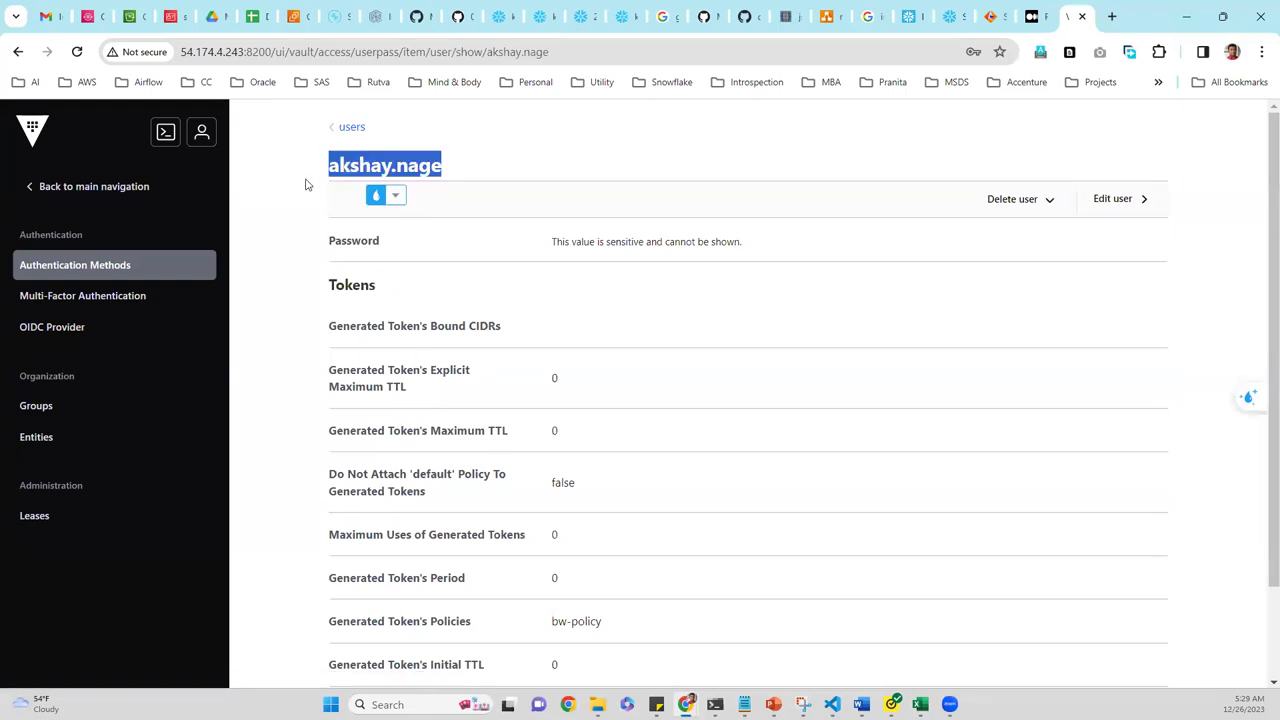
click(201, 140)
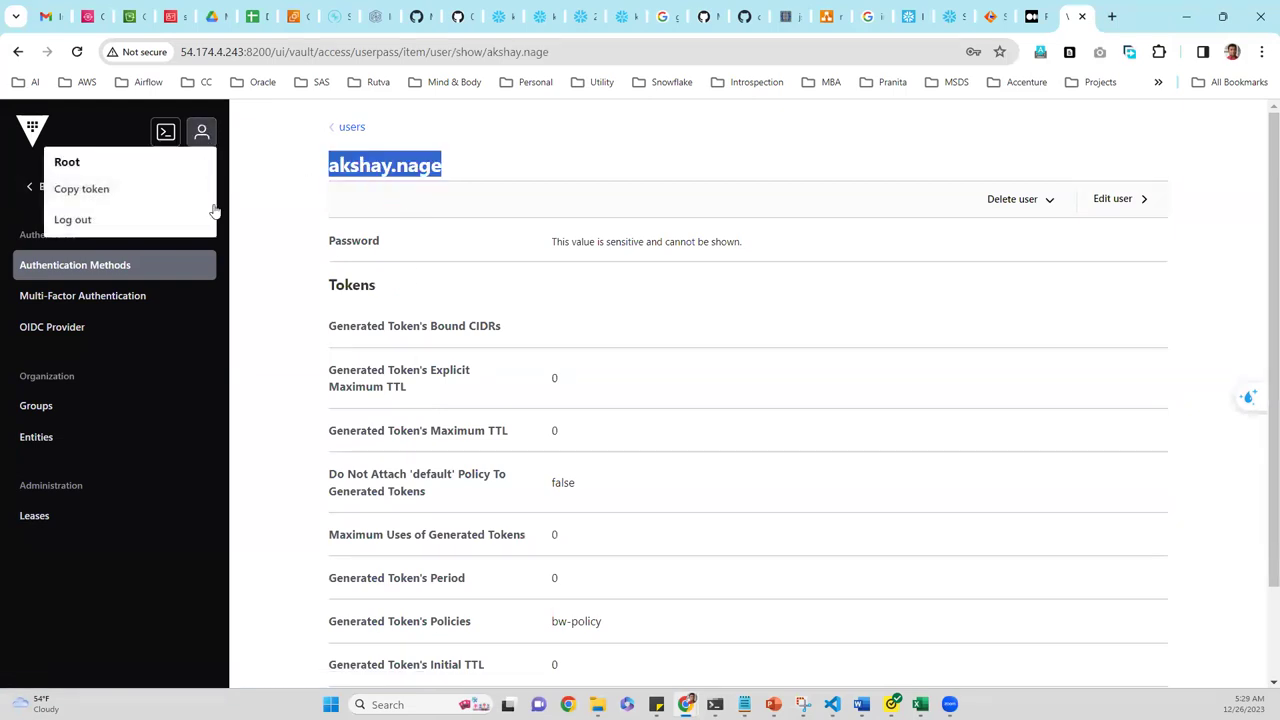
click(148, 223)
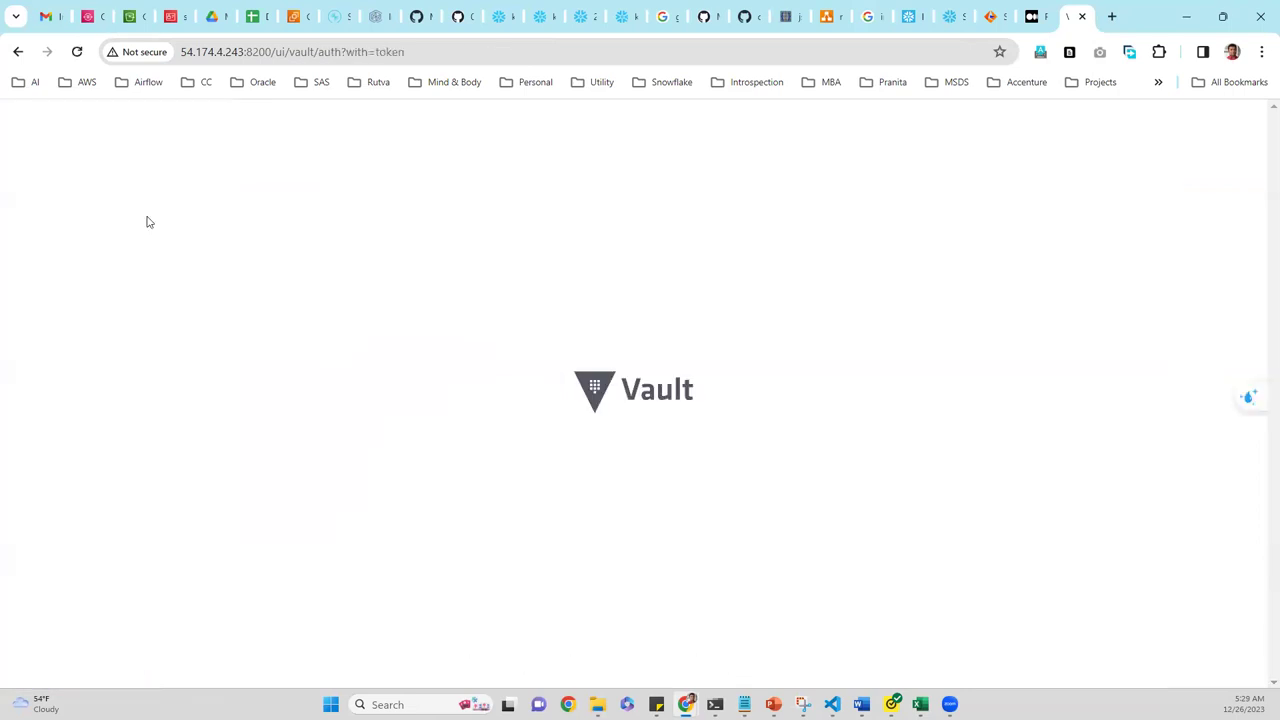
- Sign in to Vault with the Username method, pasting the copied username and entering the account password
click(500, 366)
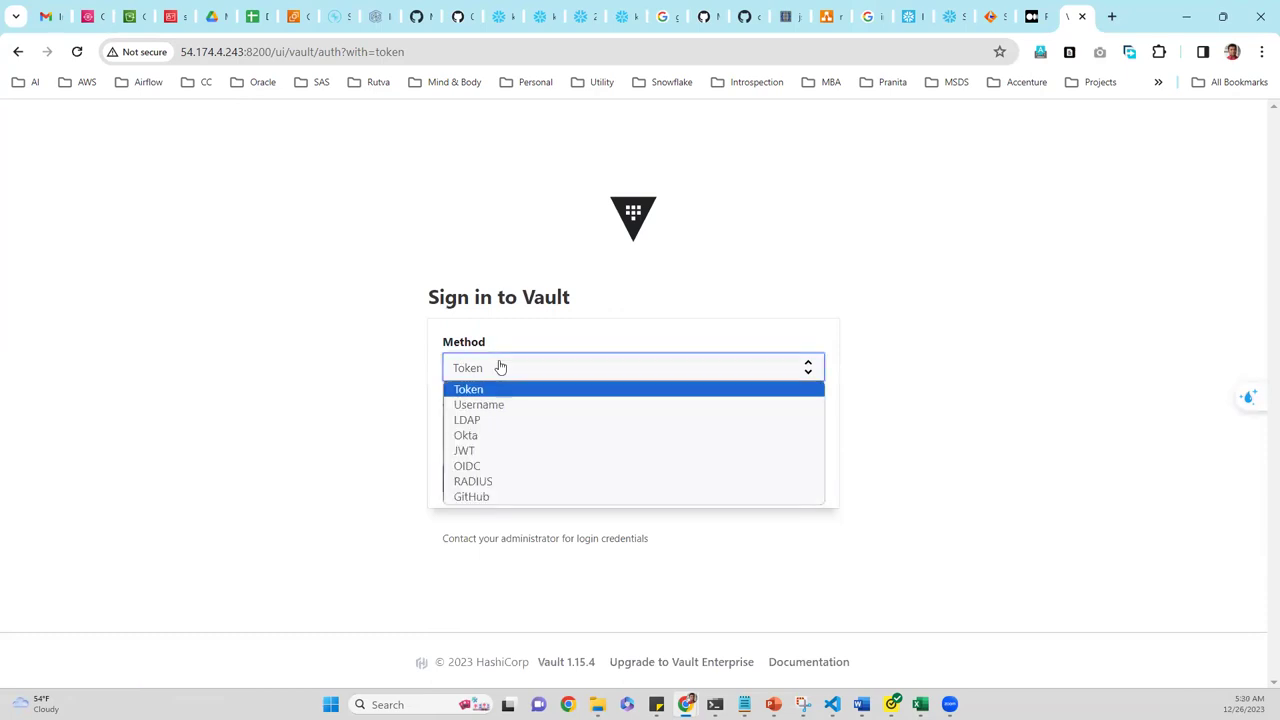
click(477, 405)
click(473, 378)
key(ctrl+v)
click(473, 445)
text(•••••••)
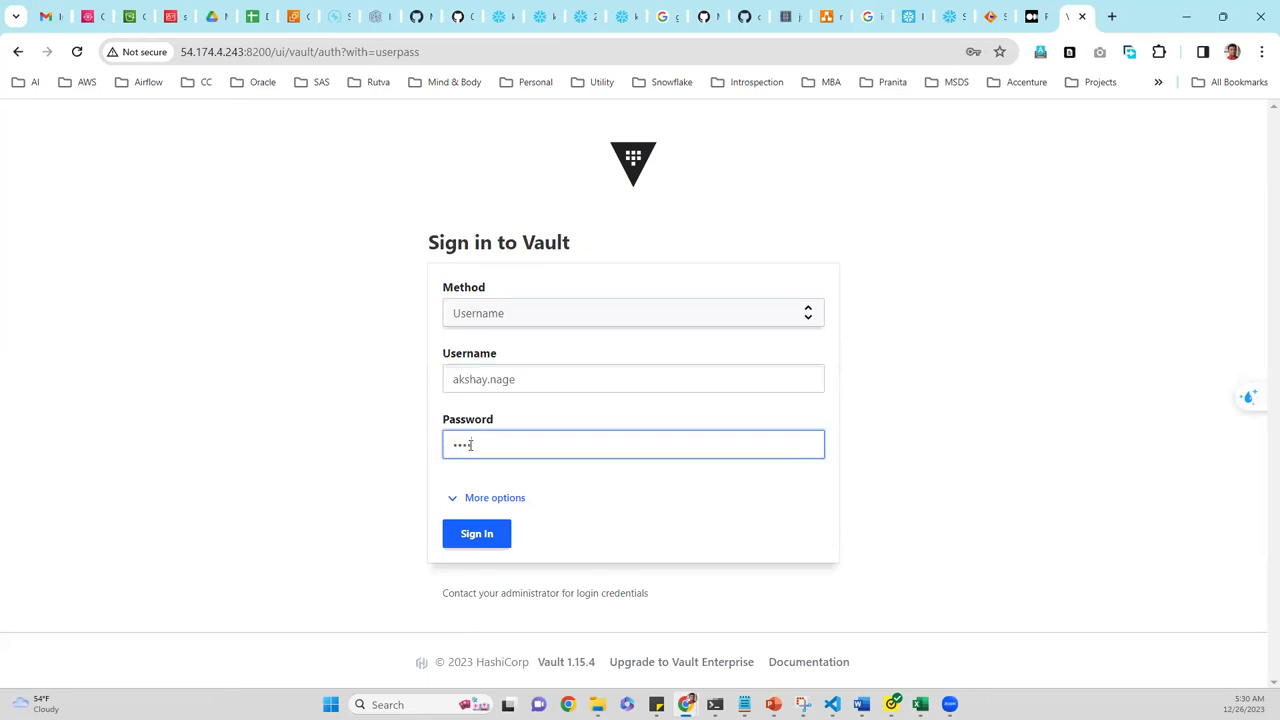
text(•••••)
click(477, 535)
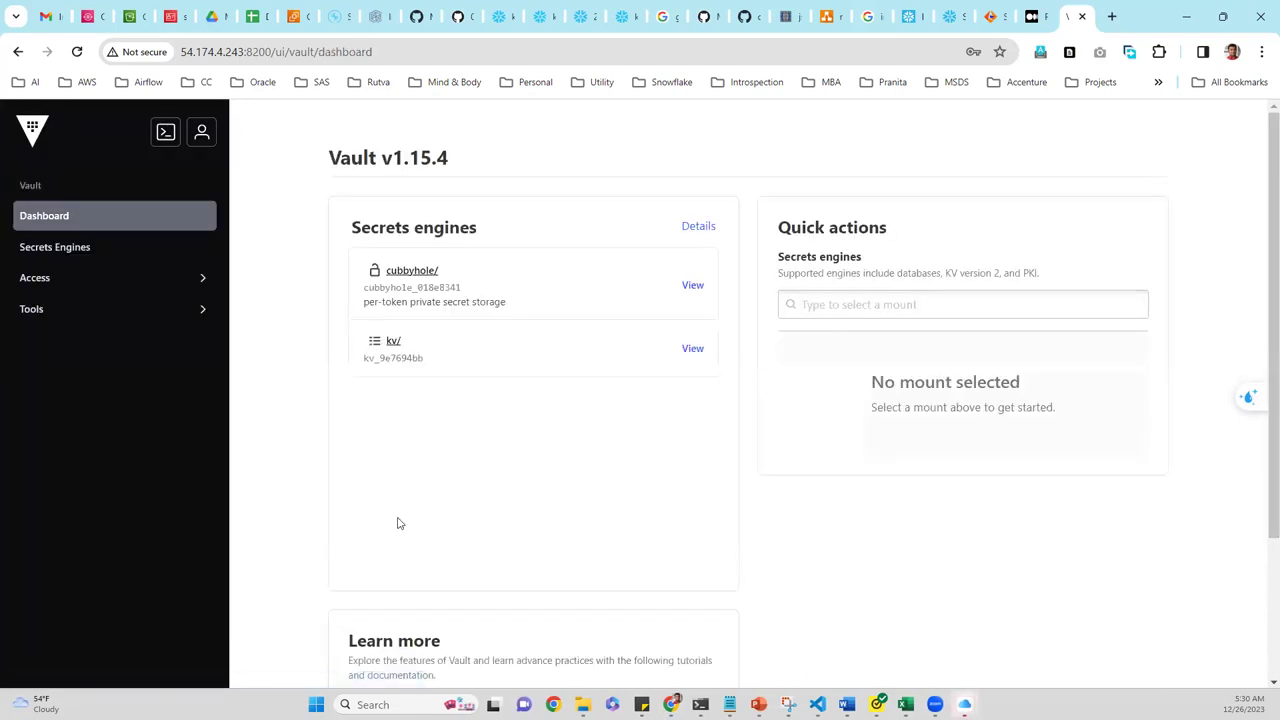
- Open the env/dev/aws secret in the kv engine and copy and reveal its access-key value
click(393, 342)
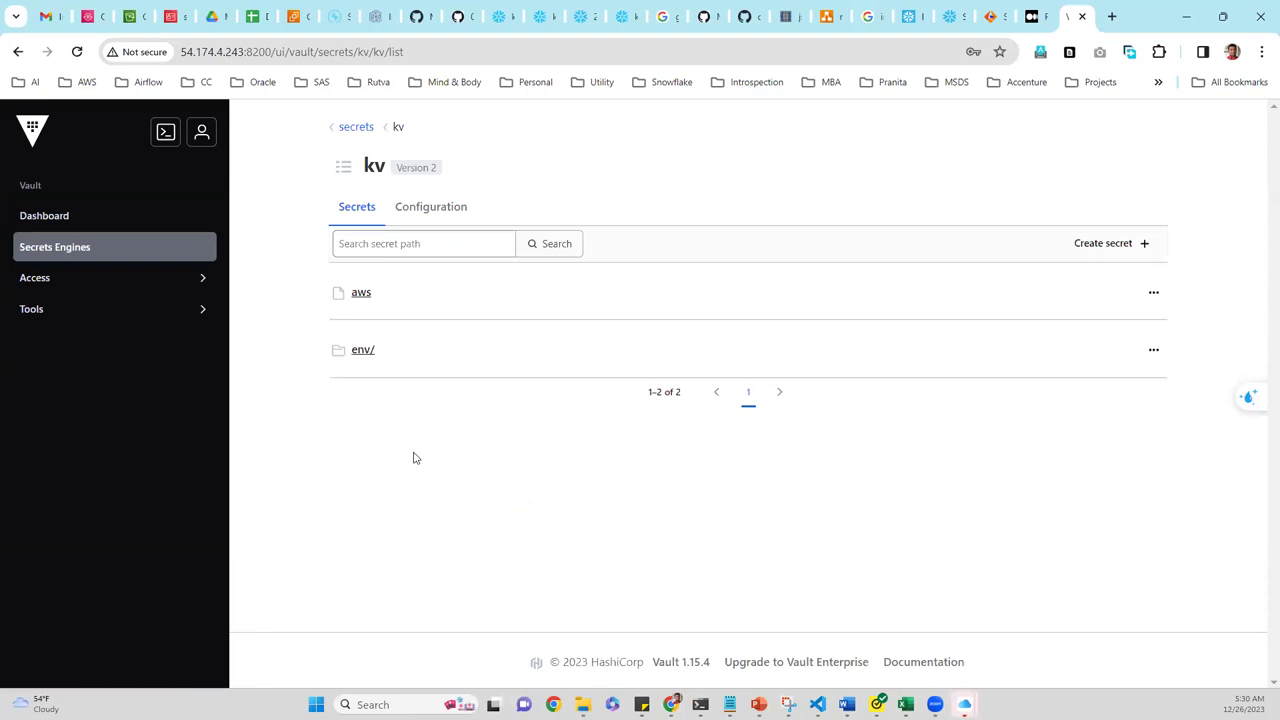
click(360, 352)
click(360, 292)
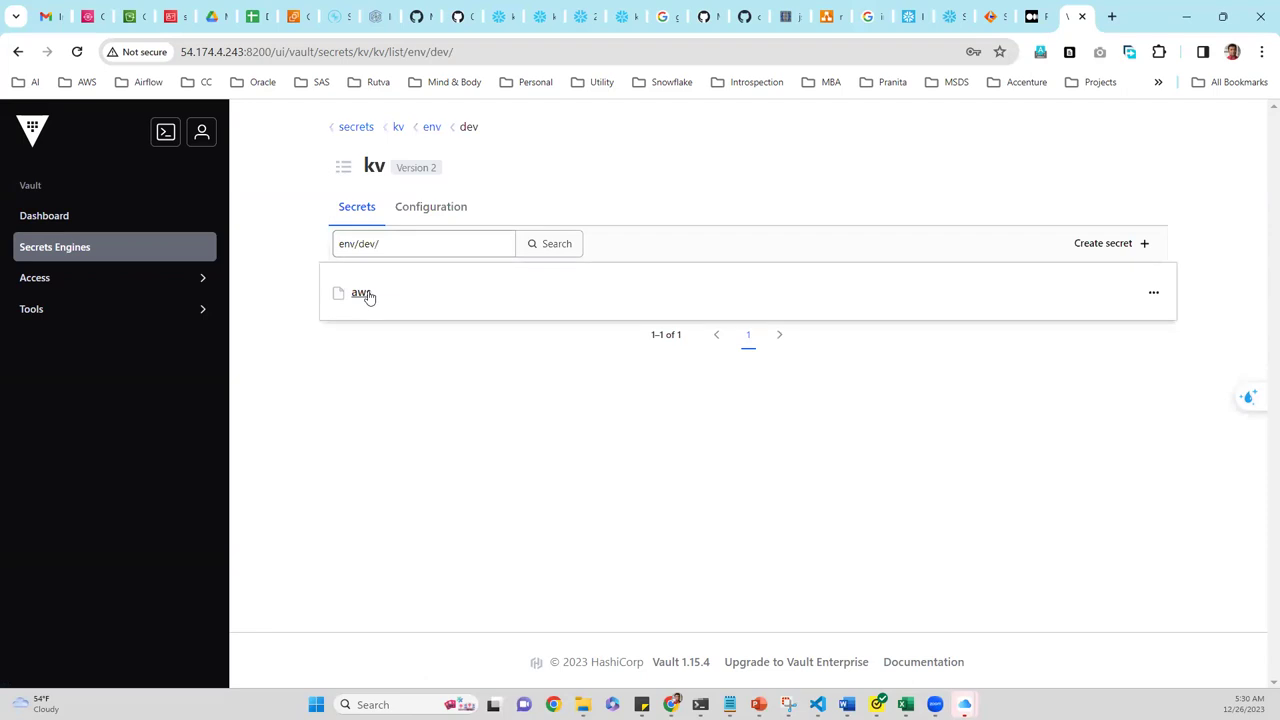
click(362, 292)
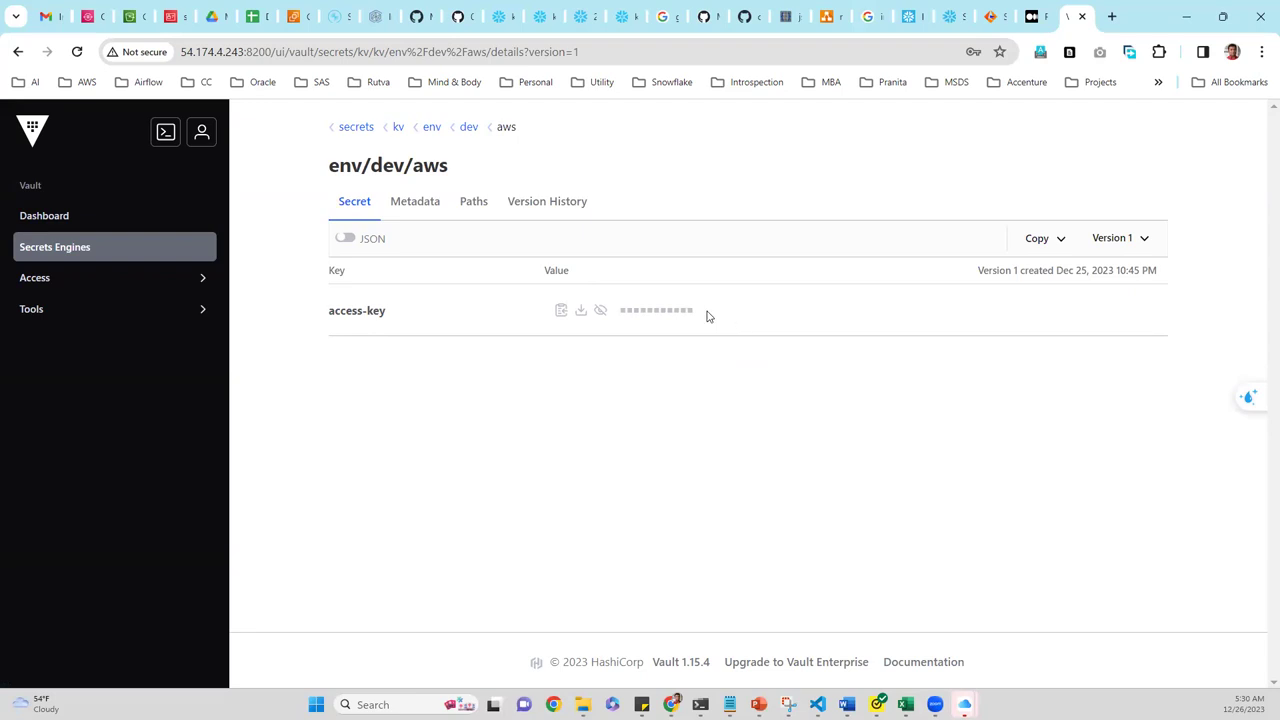
click(561, 311)
click(600, 311)
- Check which Access settings this user can reach, and return to the dashboard
click(83, 218)
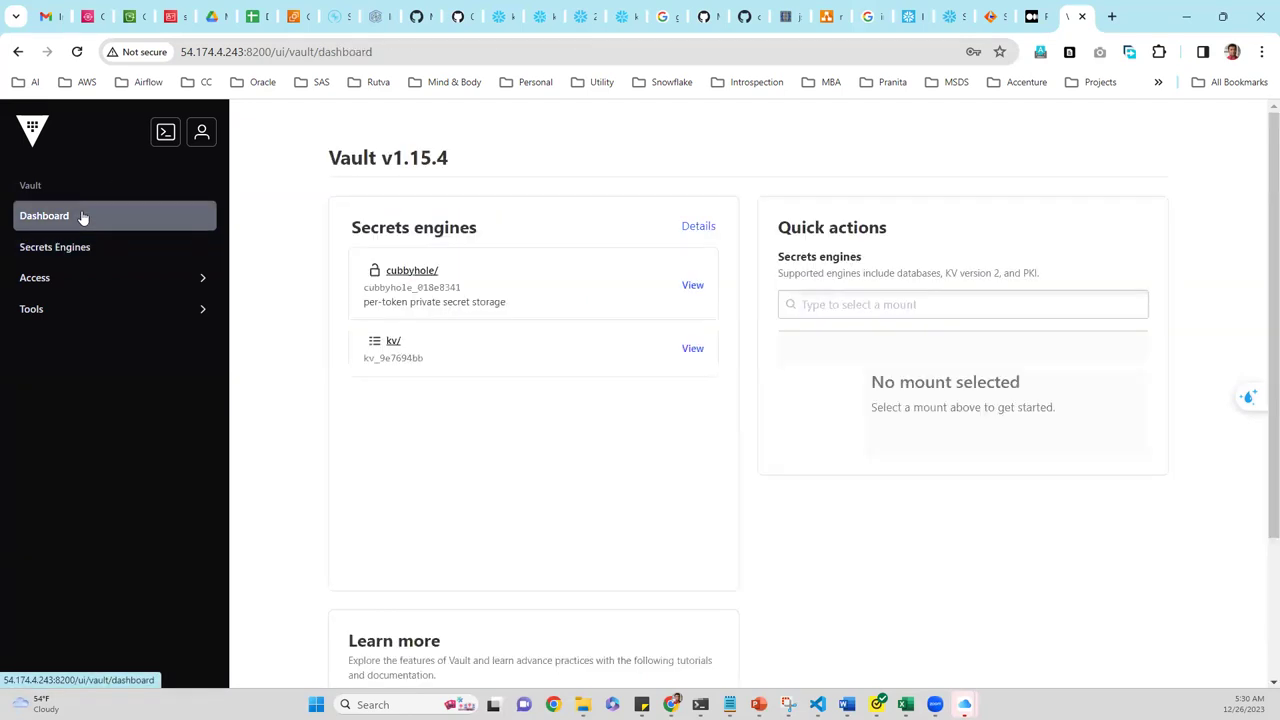
click(54, 279)
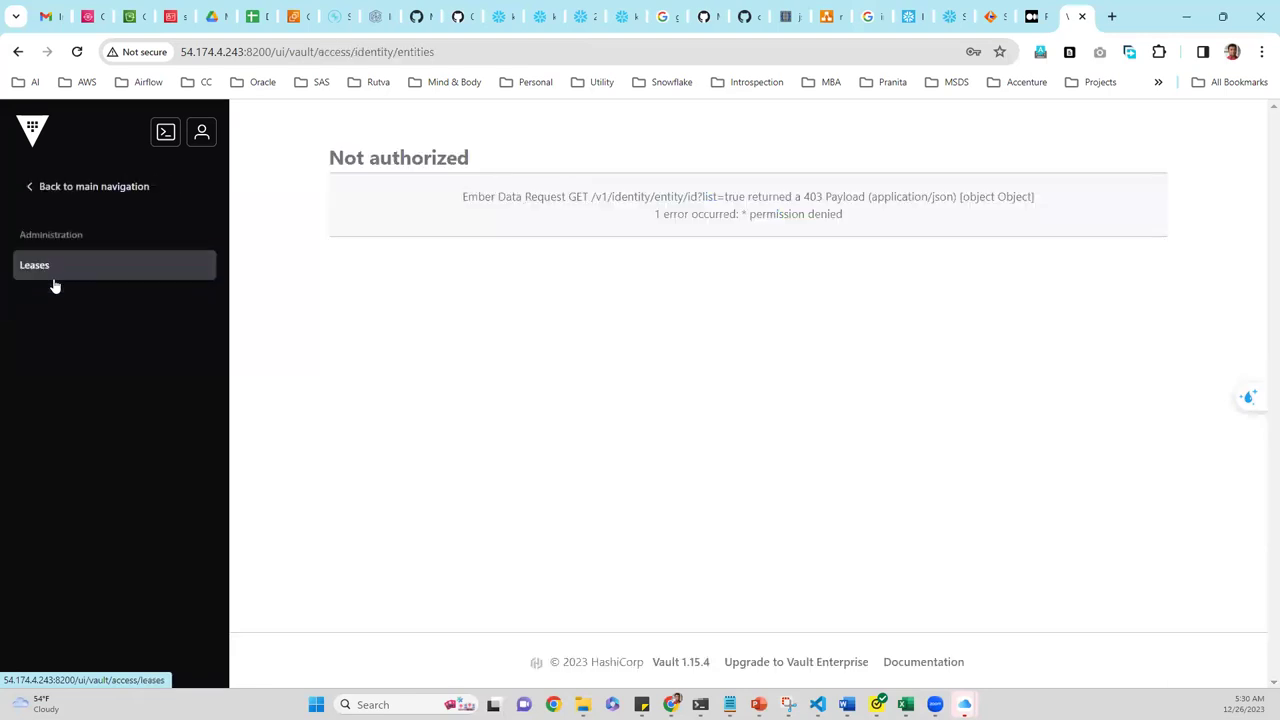
click(36, 190)
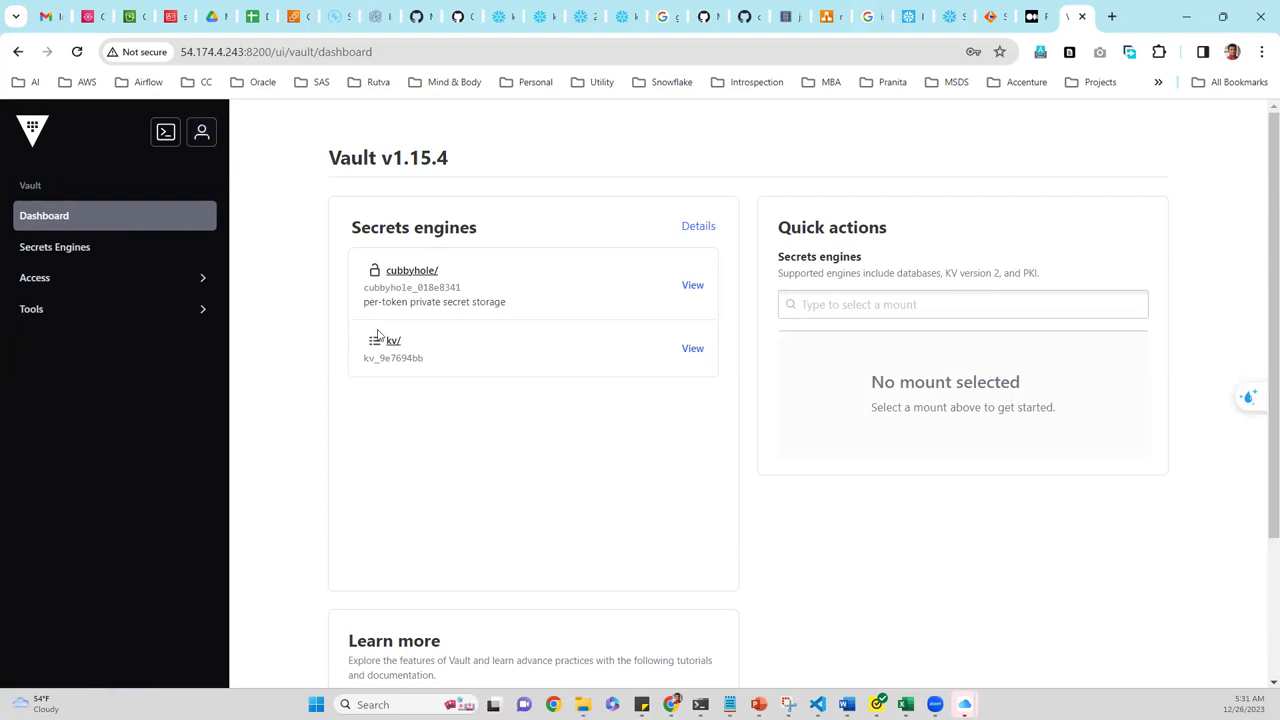
- Log out of the user account and sign back in with the Token method, pasting the root token
click(201, 134)
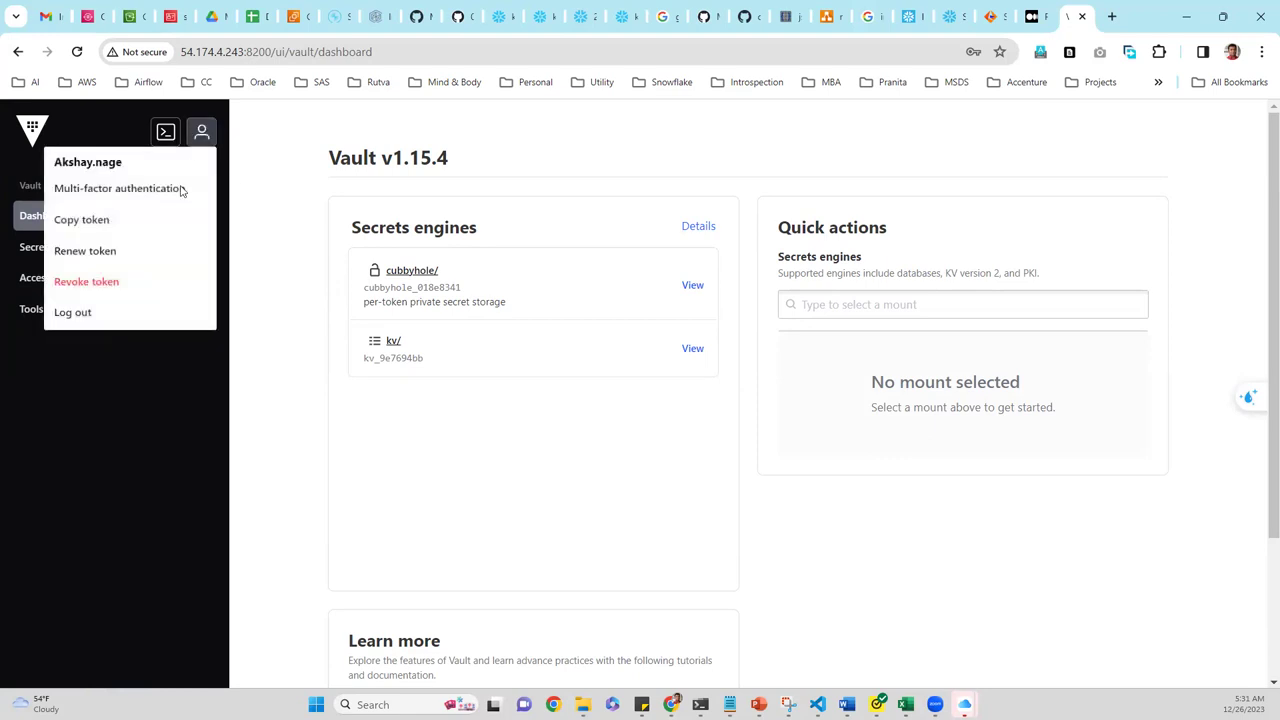
click(113, 314)
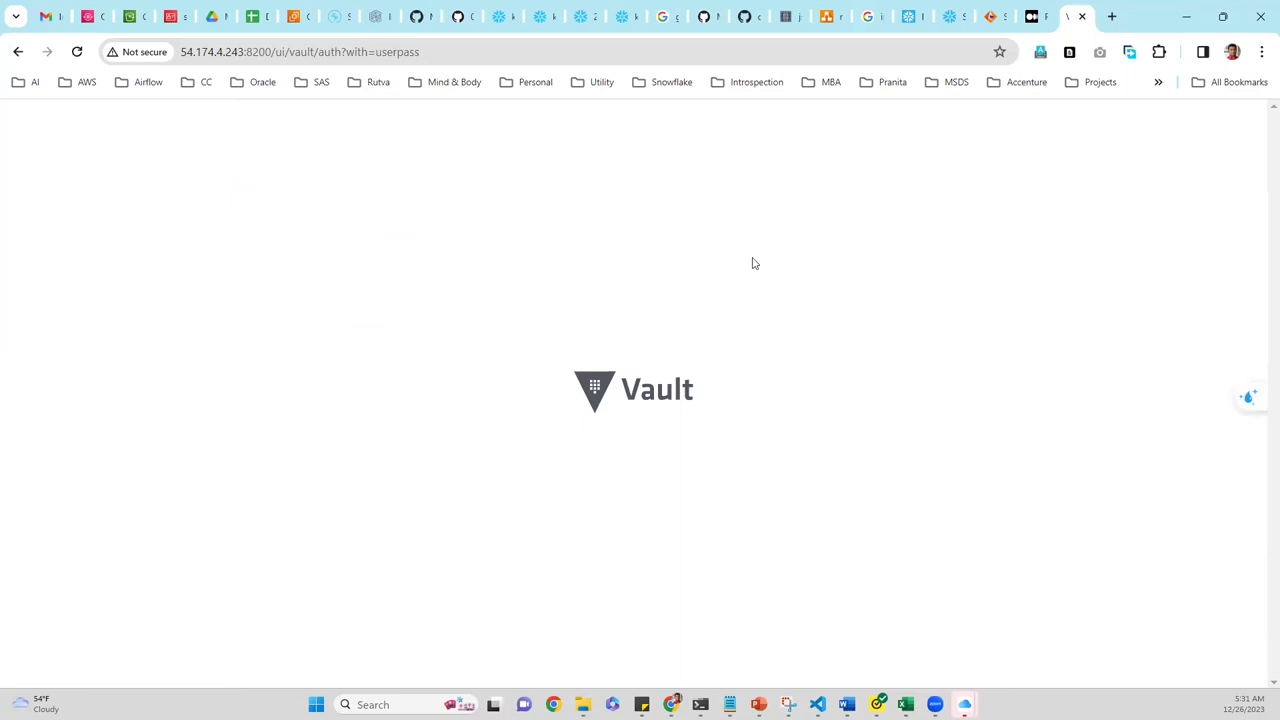
click(557, 316)
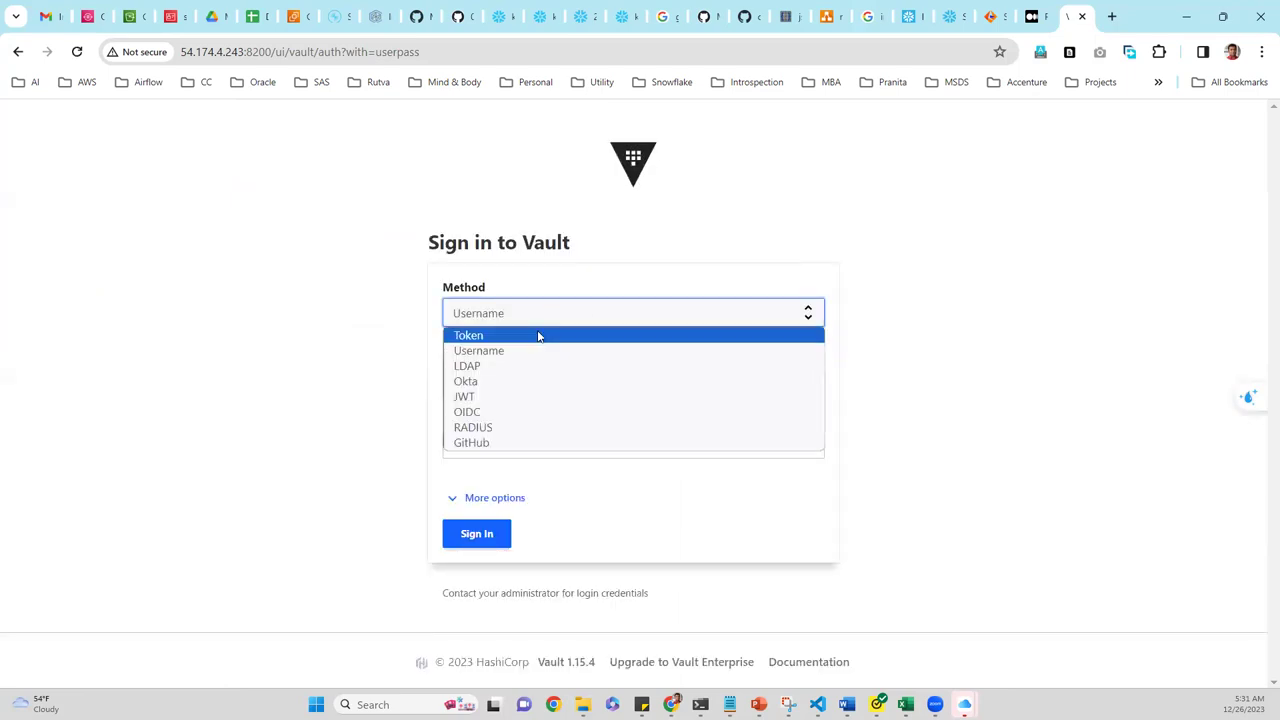
click(538, 336)
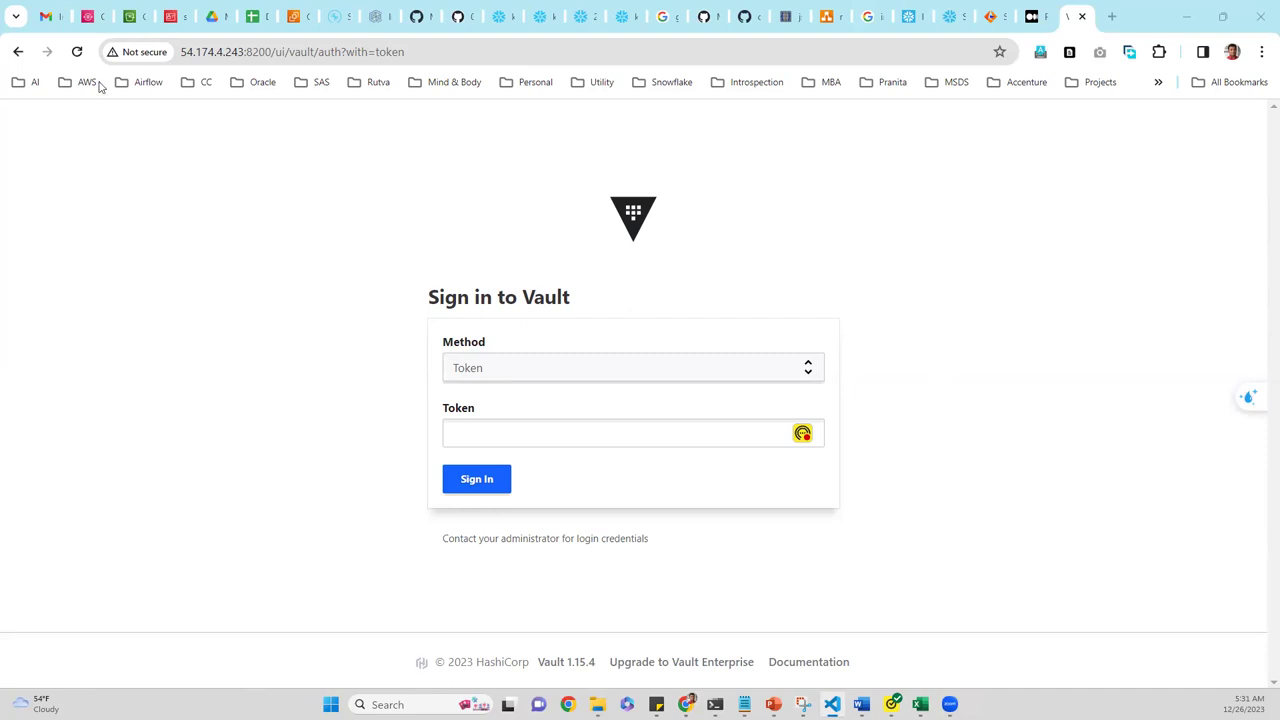
click(488, 435)
key(ctrl+v)
click(478, 484)
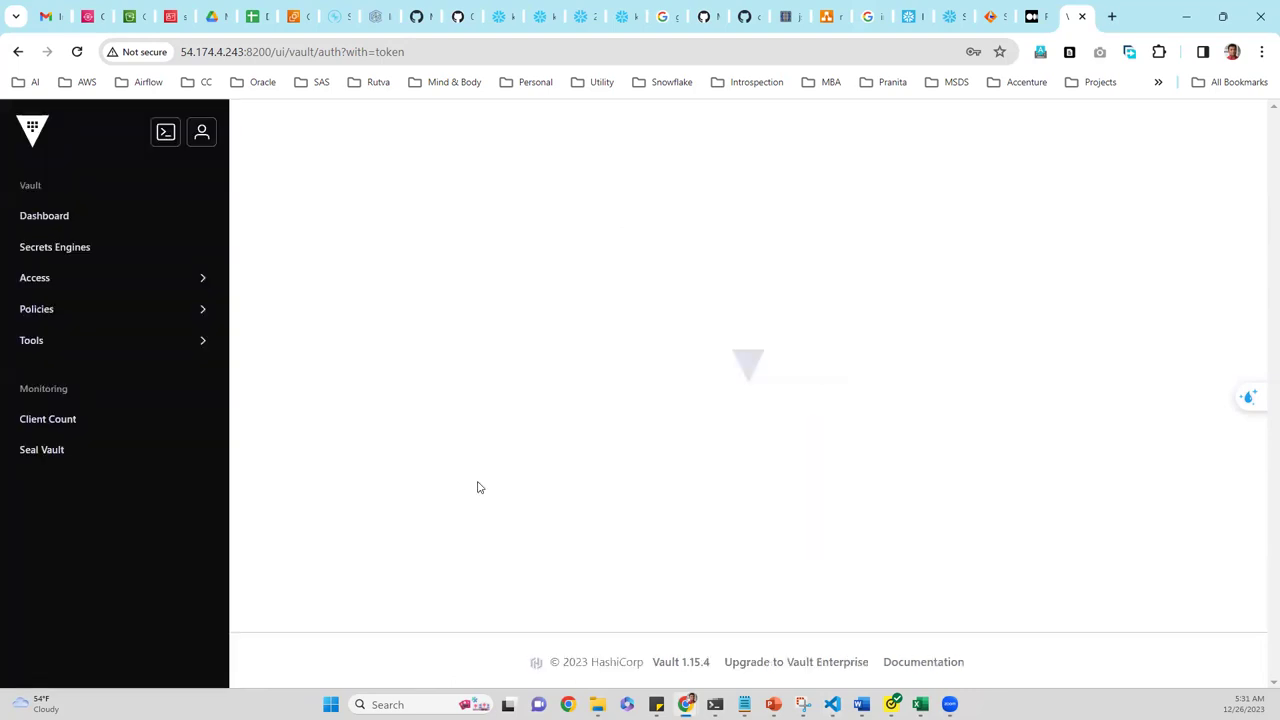
- Review the rules of the bw-policy ACL policy and return to the main dashboard
click(394, 342)
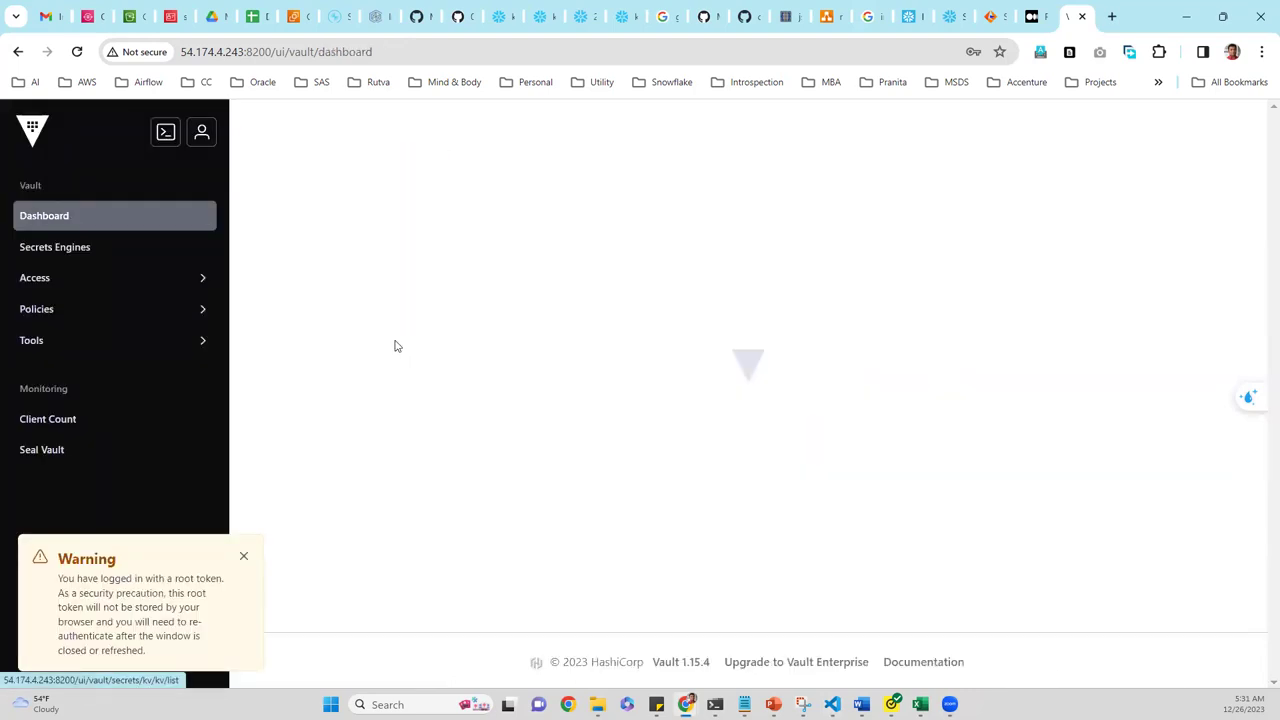
click(66, 307)
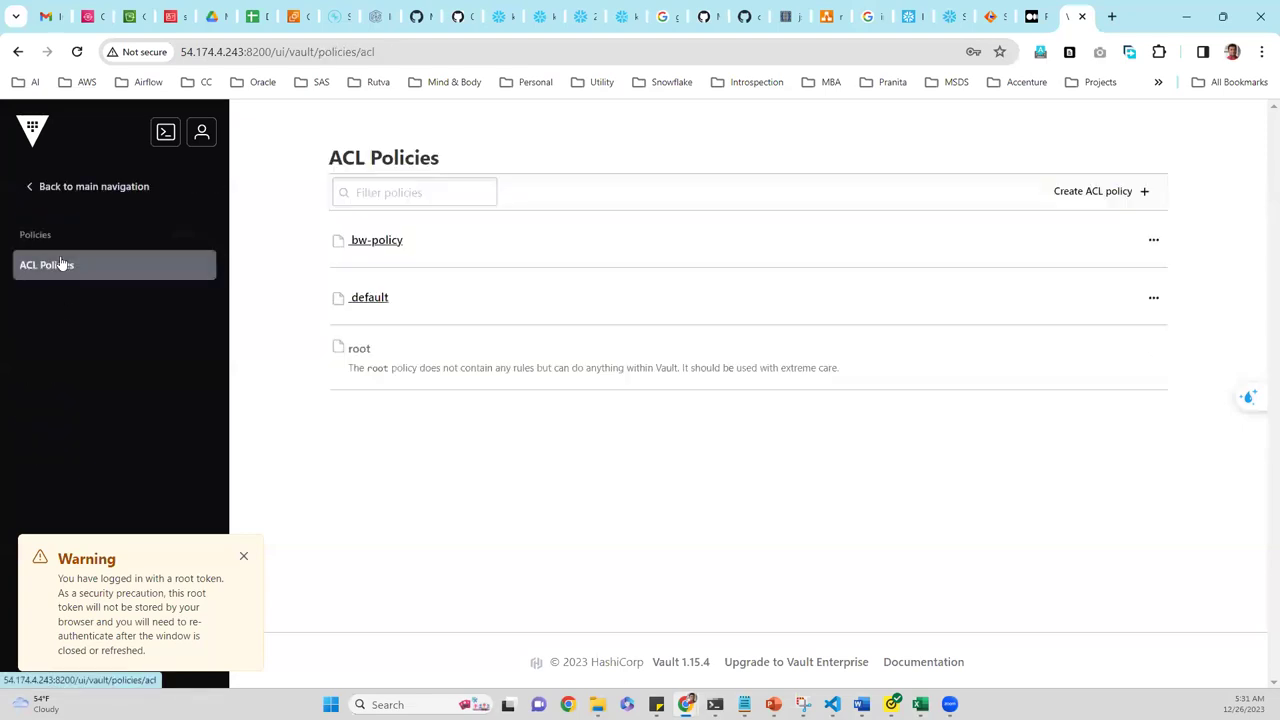
click(369, 242)
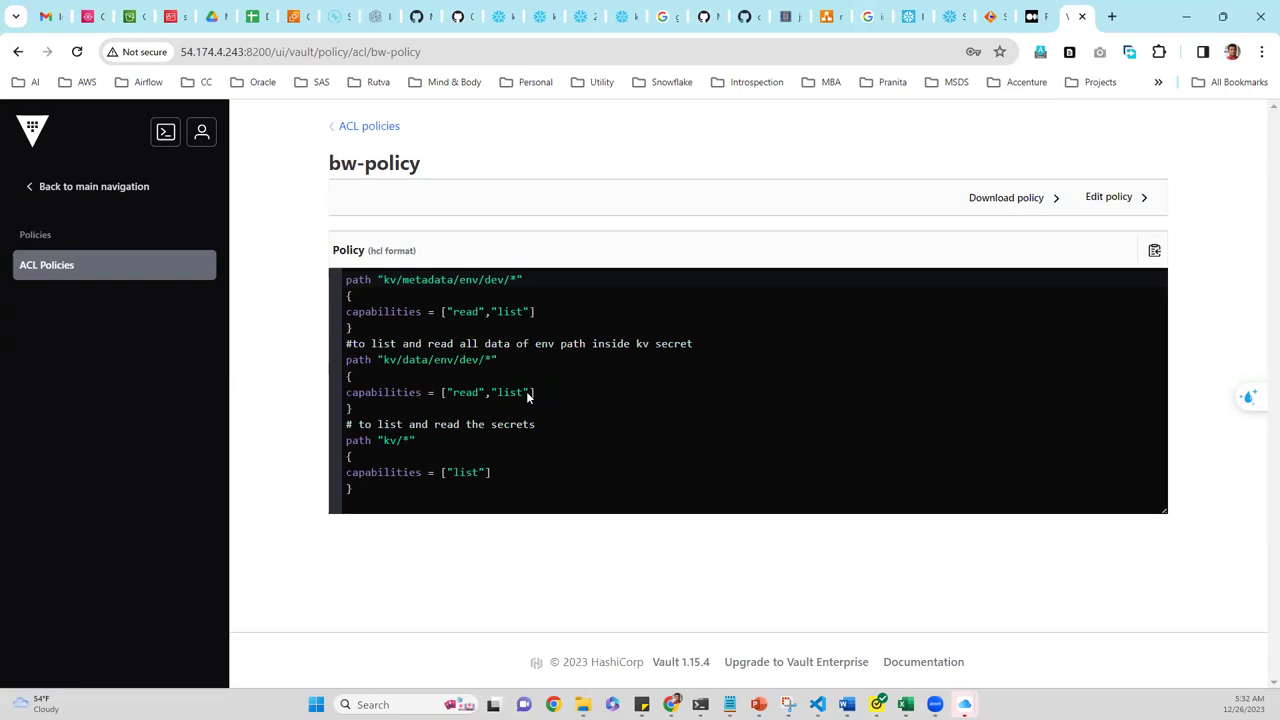
click(114, 199)
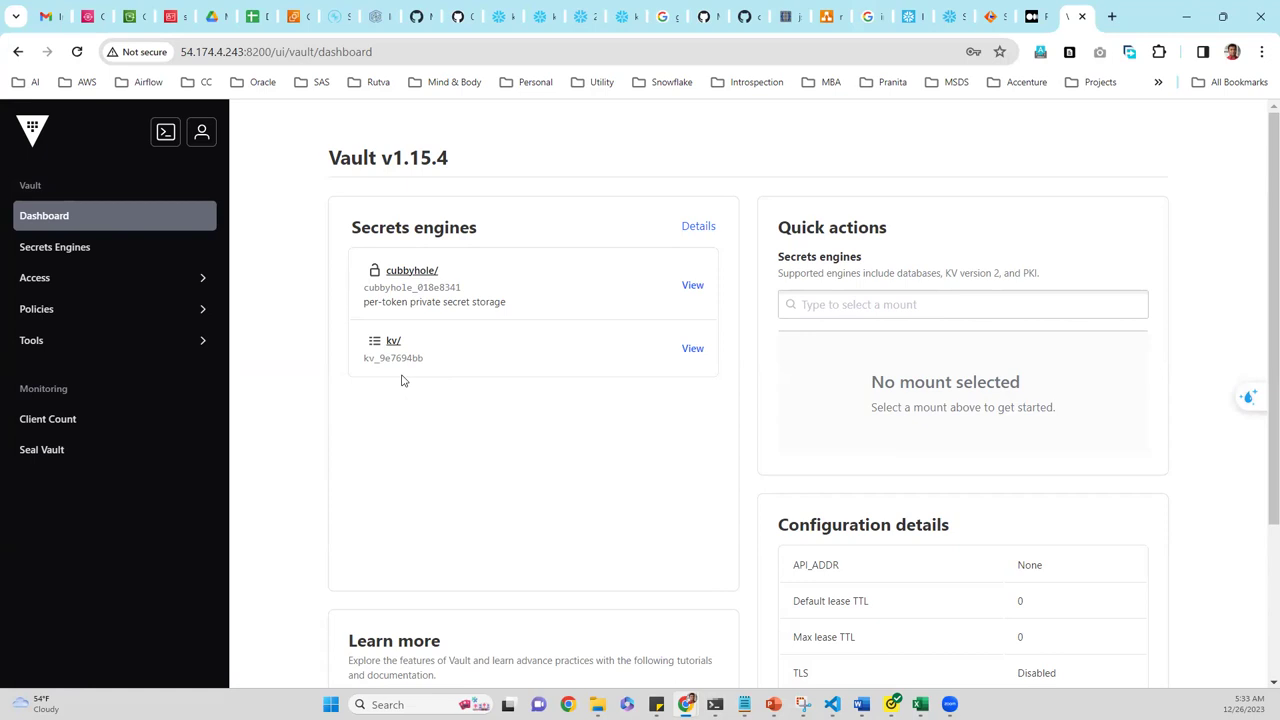
click(201, 145)
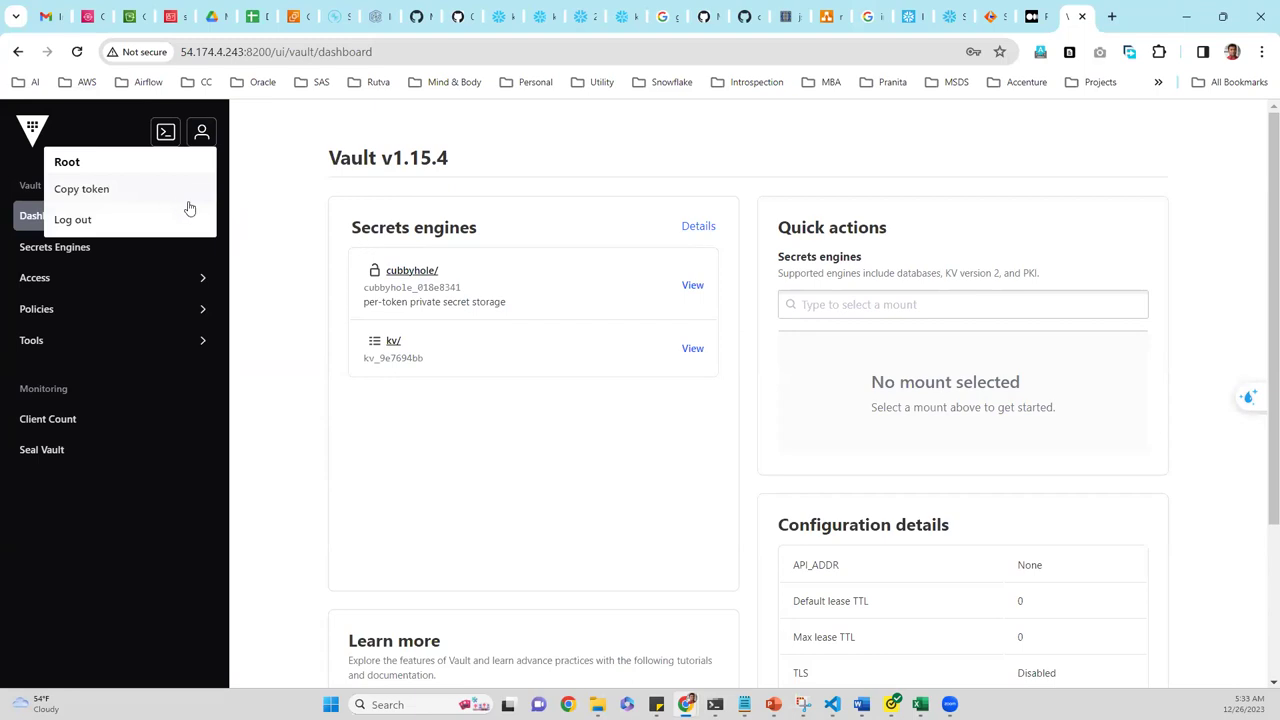
click(290, 287)
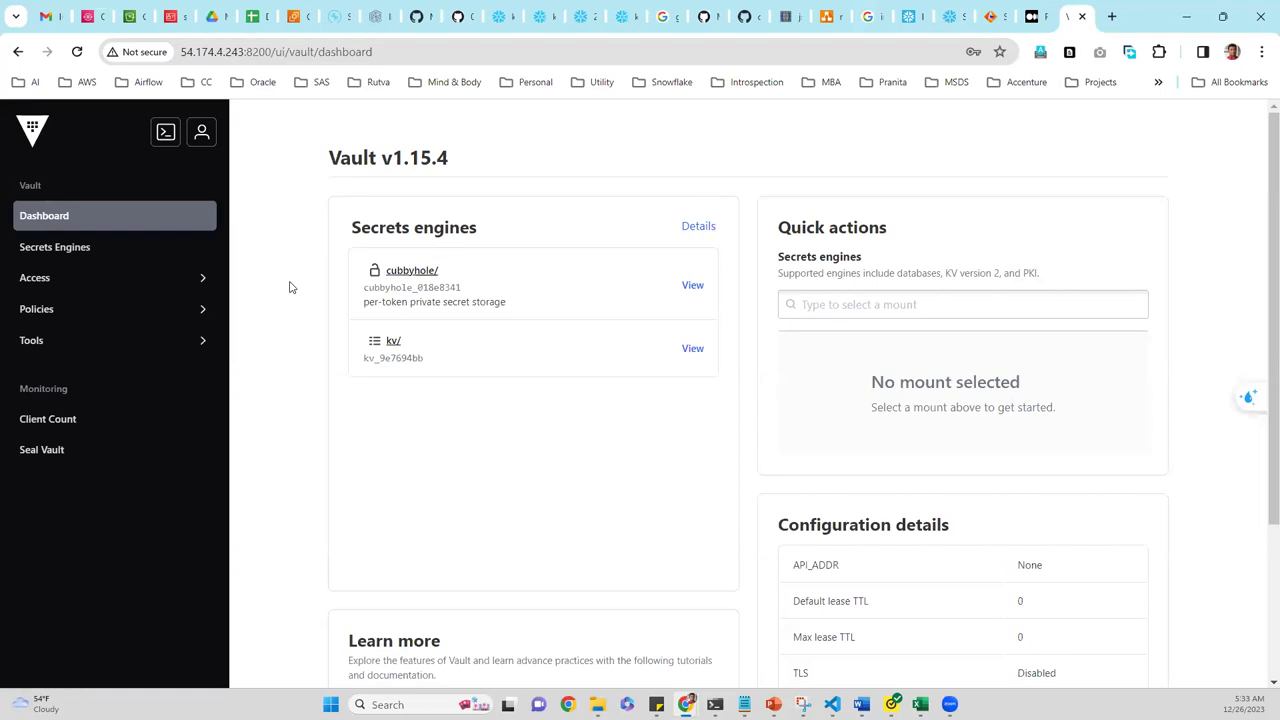
- Review the enabled authentication methods and the method types available to enable, and return to the dashboard
click(161, 282)
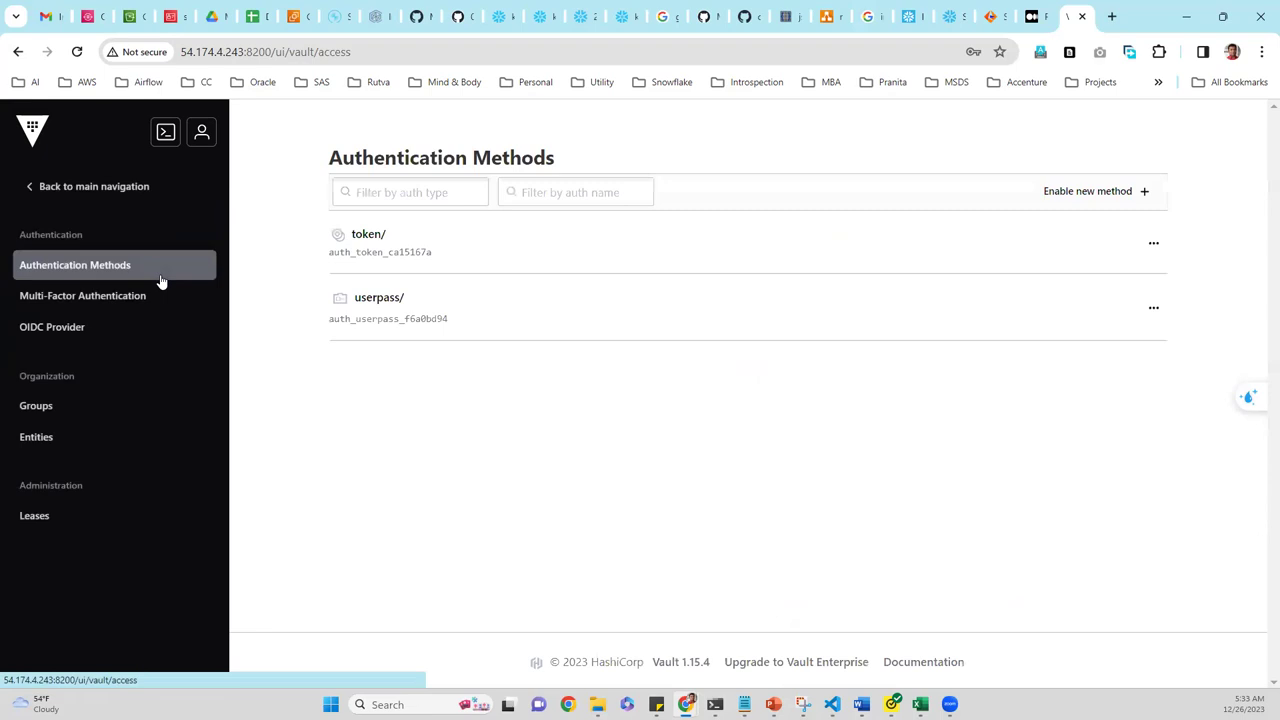
double_click(352, 157)
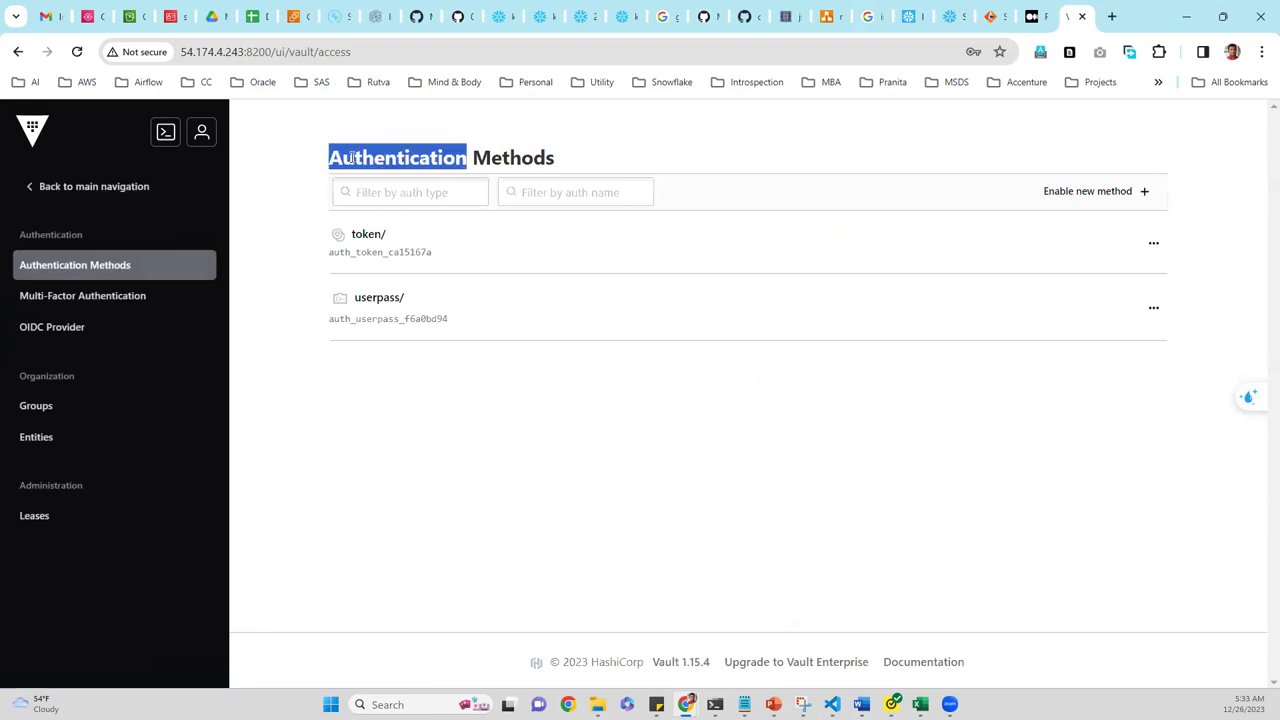
triple_click(352, 157)
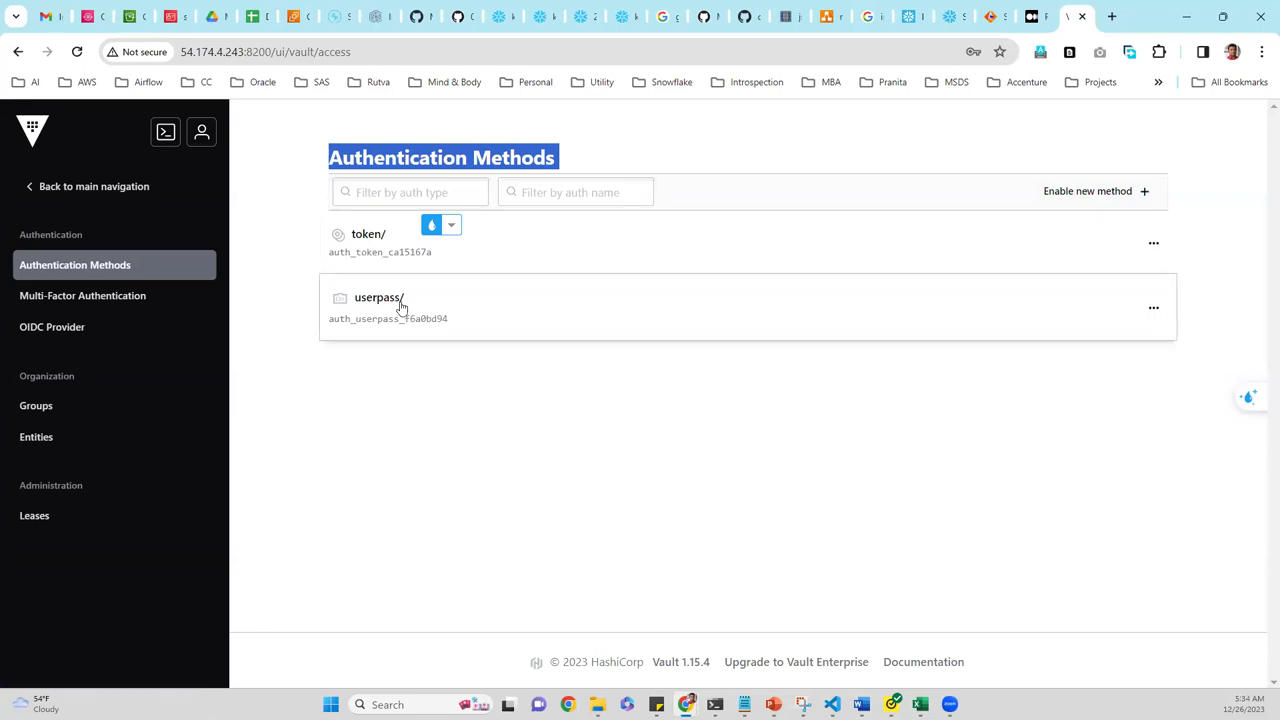
click(1075, 192)
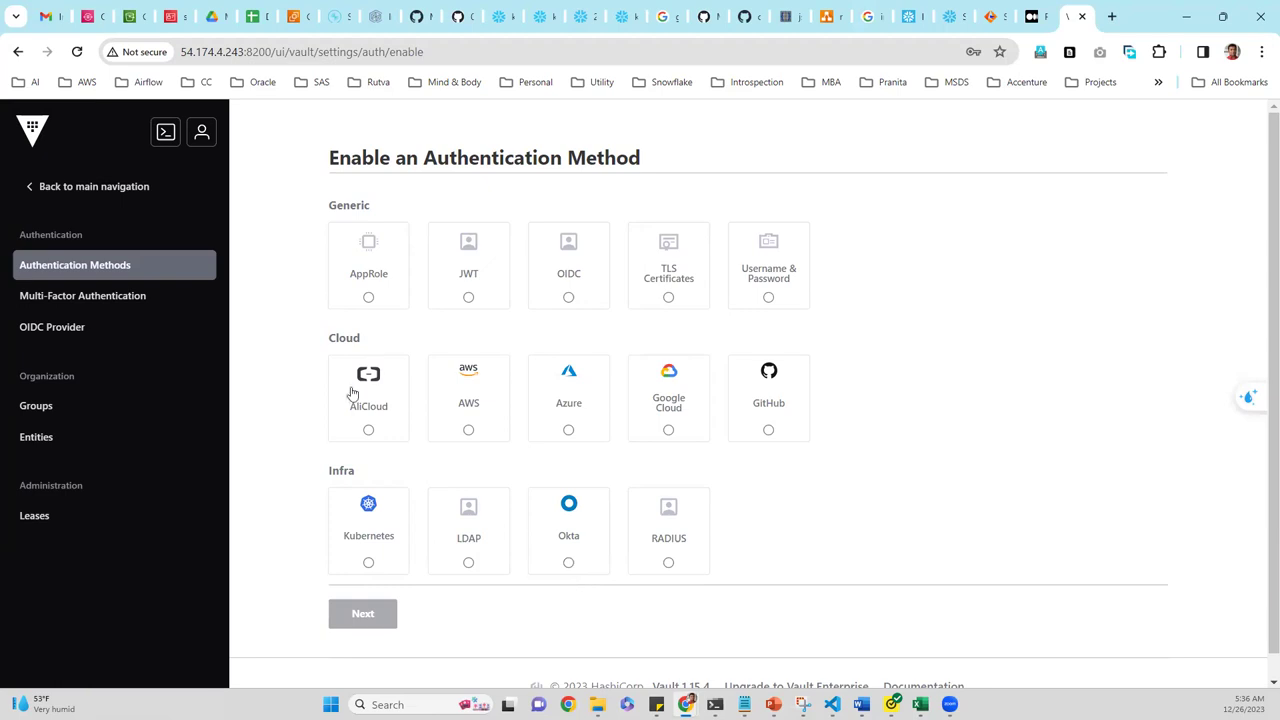
click(86, 194)
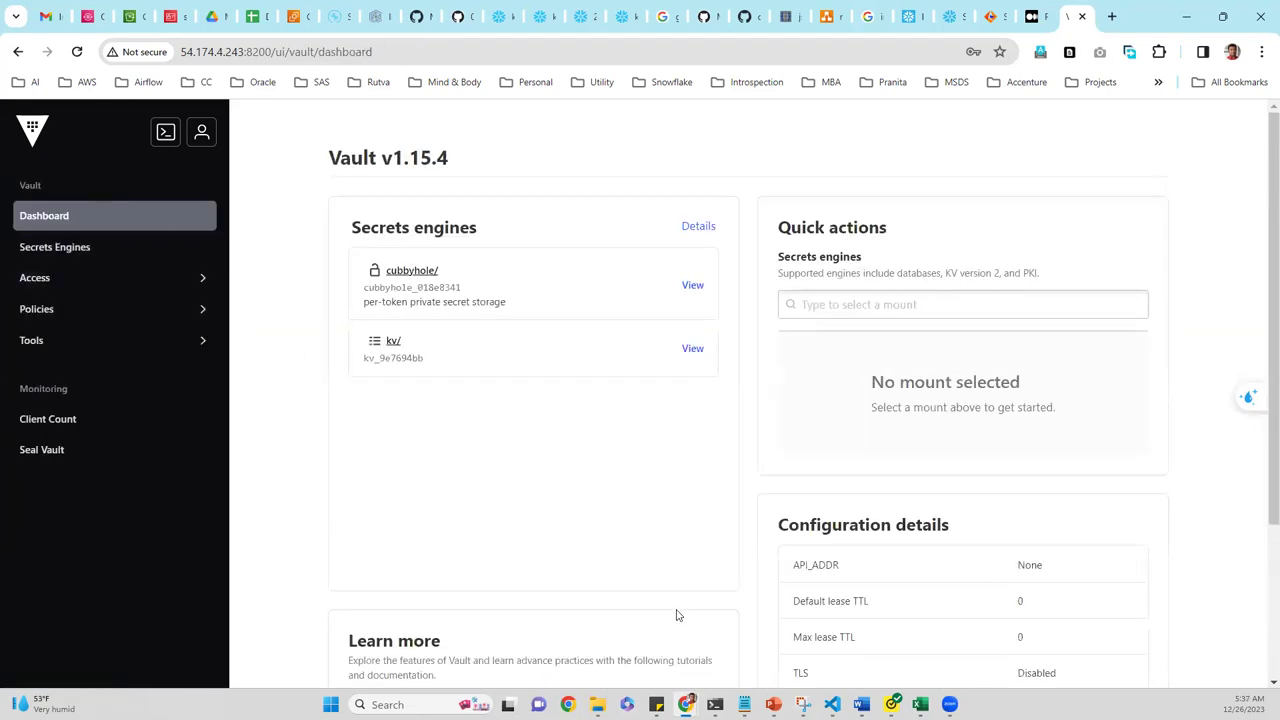
- Switch to the Snowflake Data Load presentation in PowerPoint
mouse_move(776, 702)
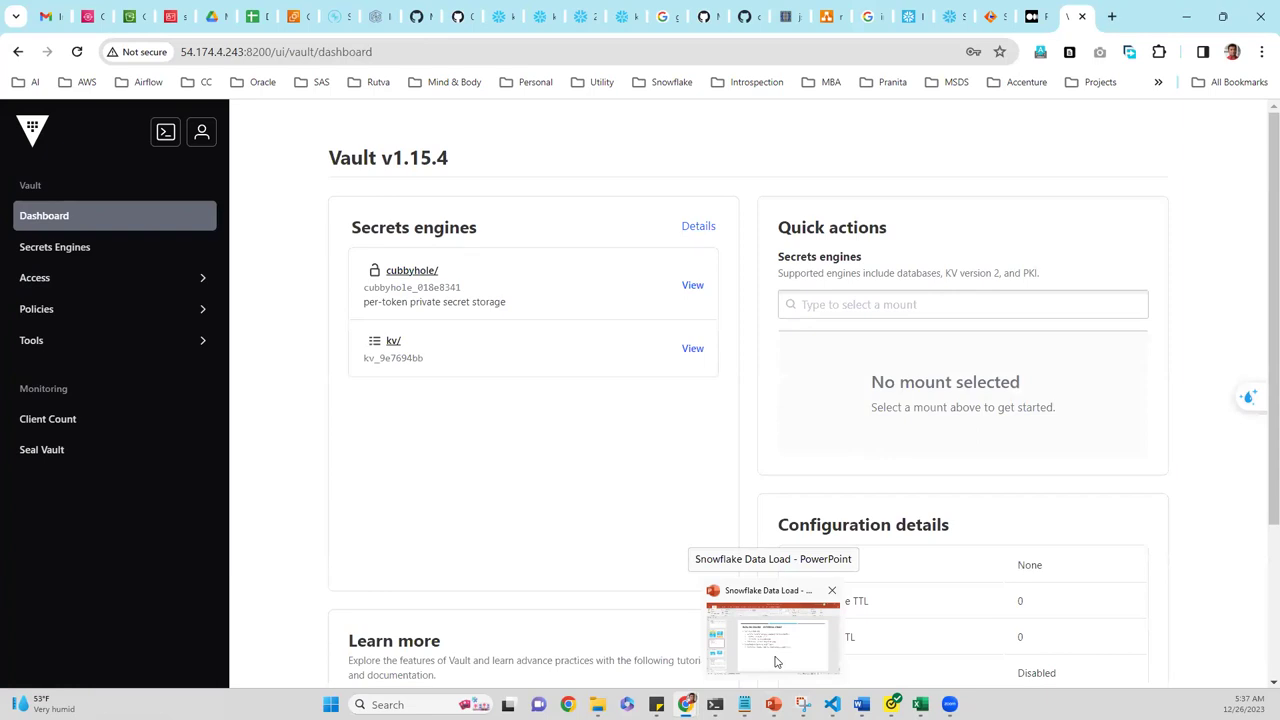
click(776, 661)
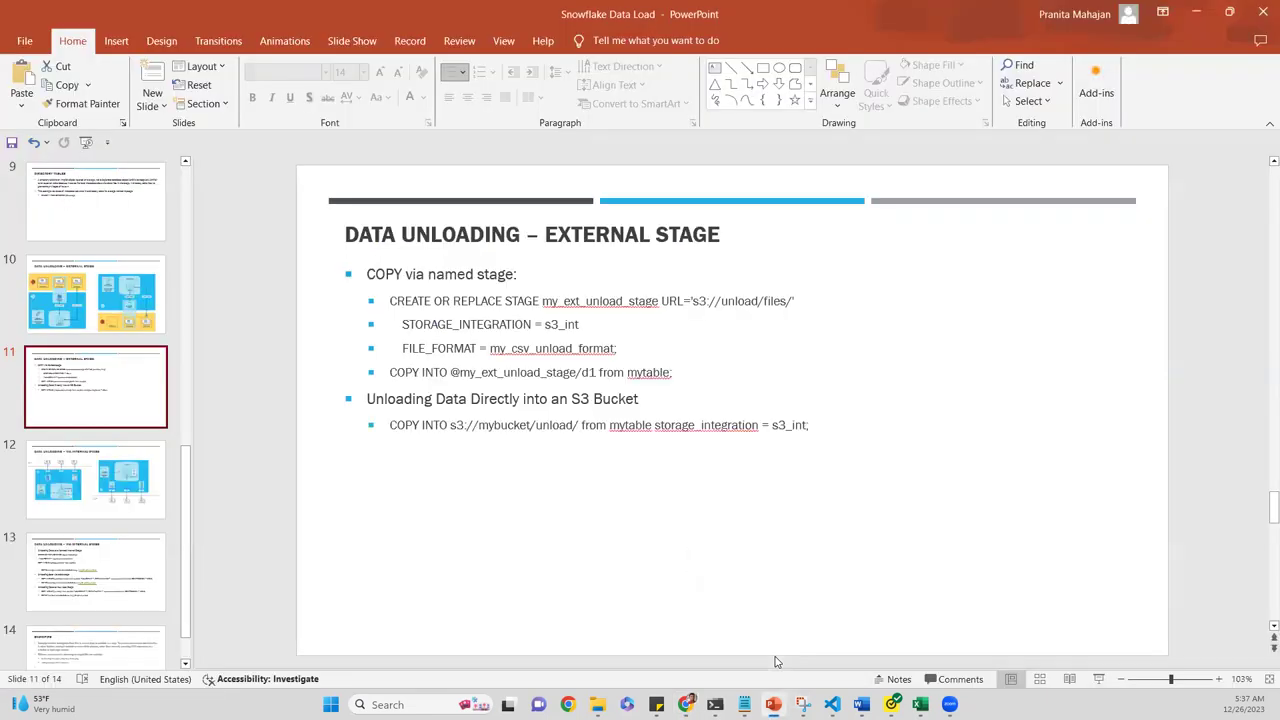
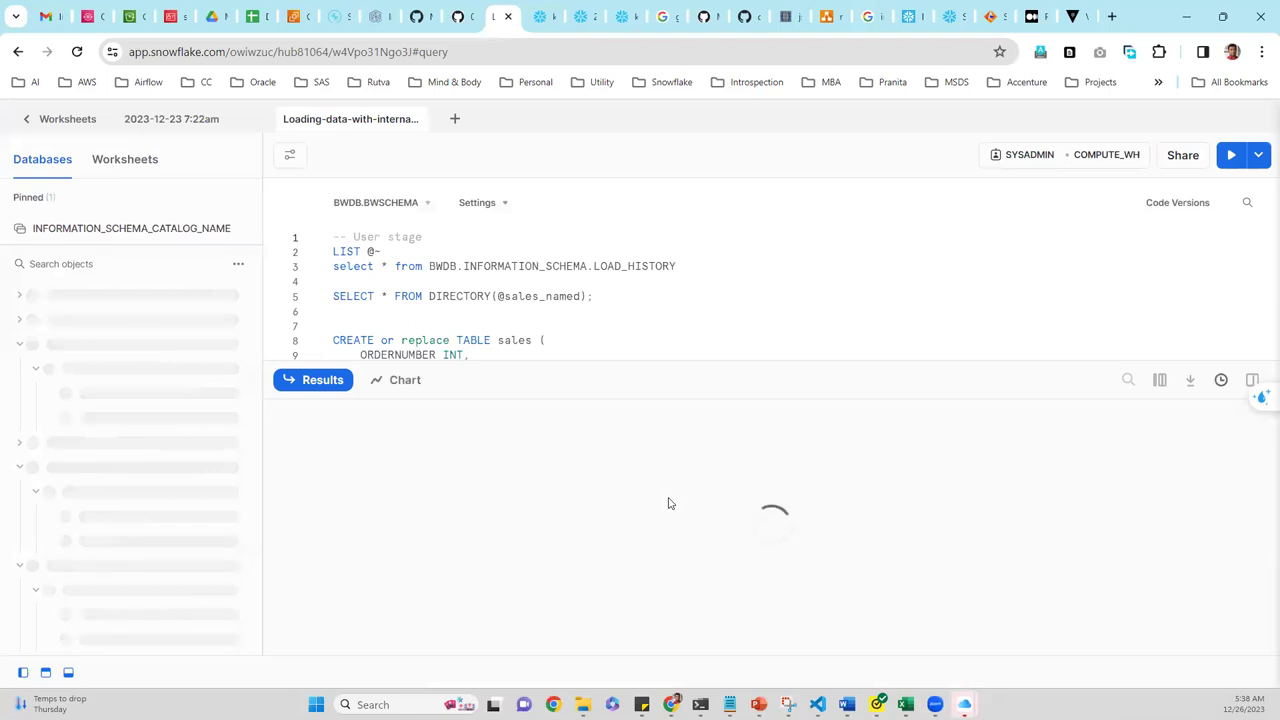
- In Snowflake, create a SQL worksheet named Data-unloading and paste the CREATE OR REPLACE STAGE my_ext_unload_stage statement with URL s3://unload/files/, integration s3_int and format my_csv_unload_format
click(125, 160)
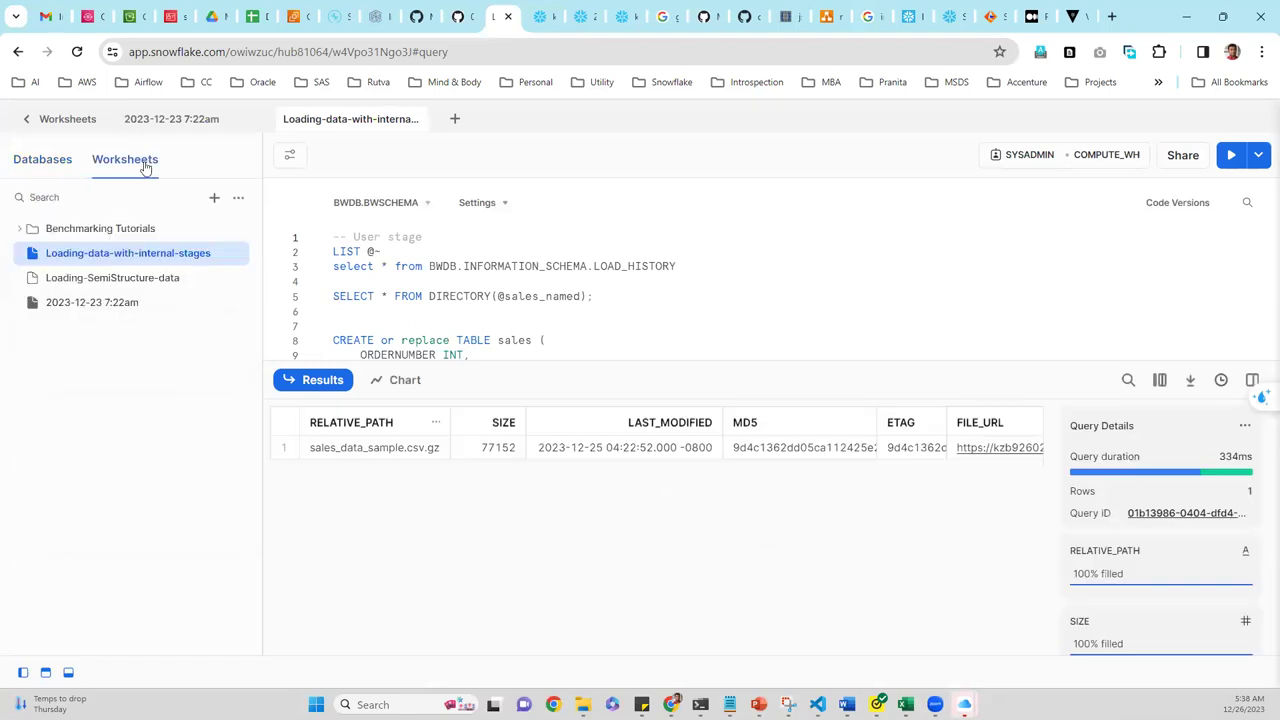
click(212, 200)
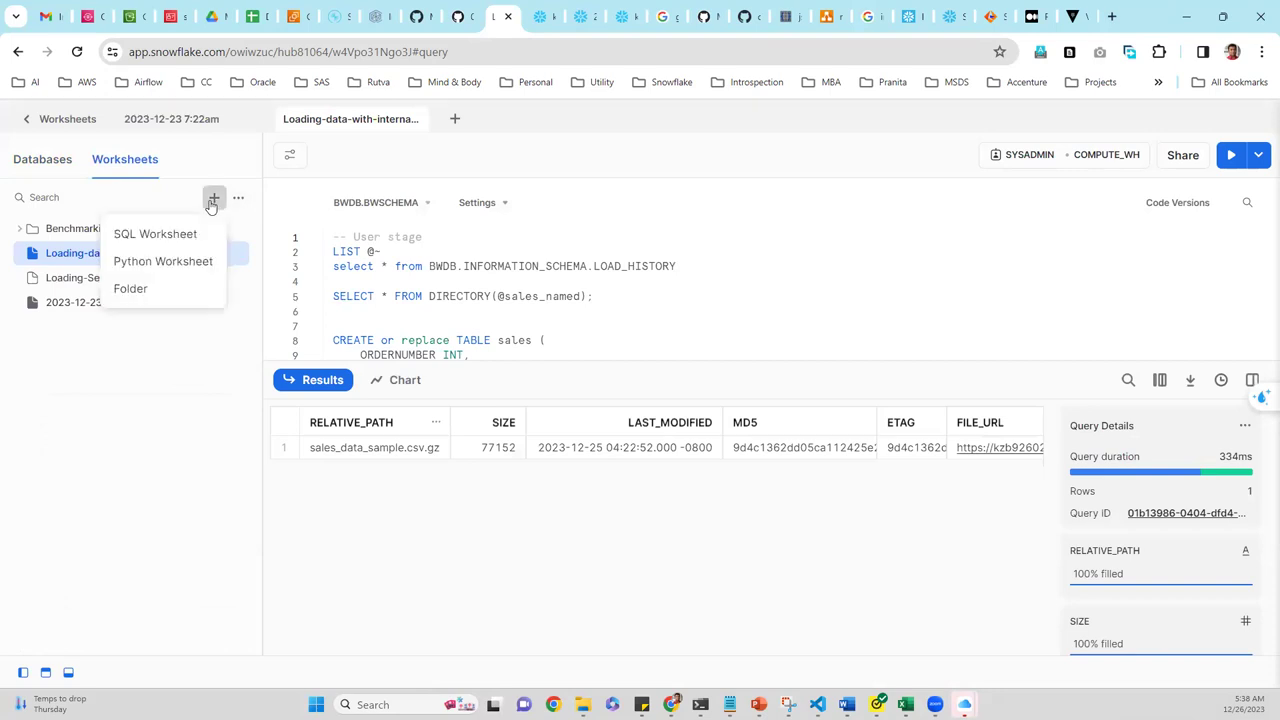
click(187, 232)
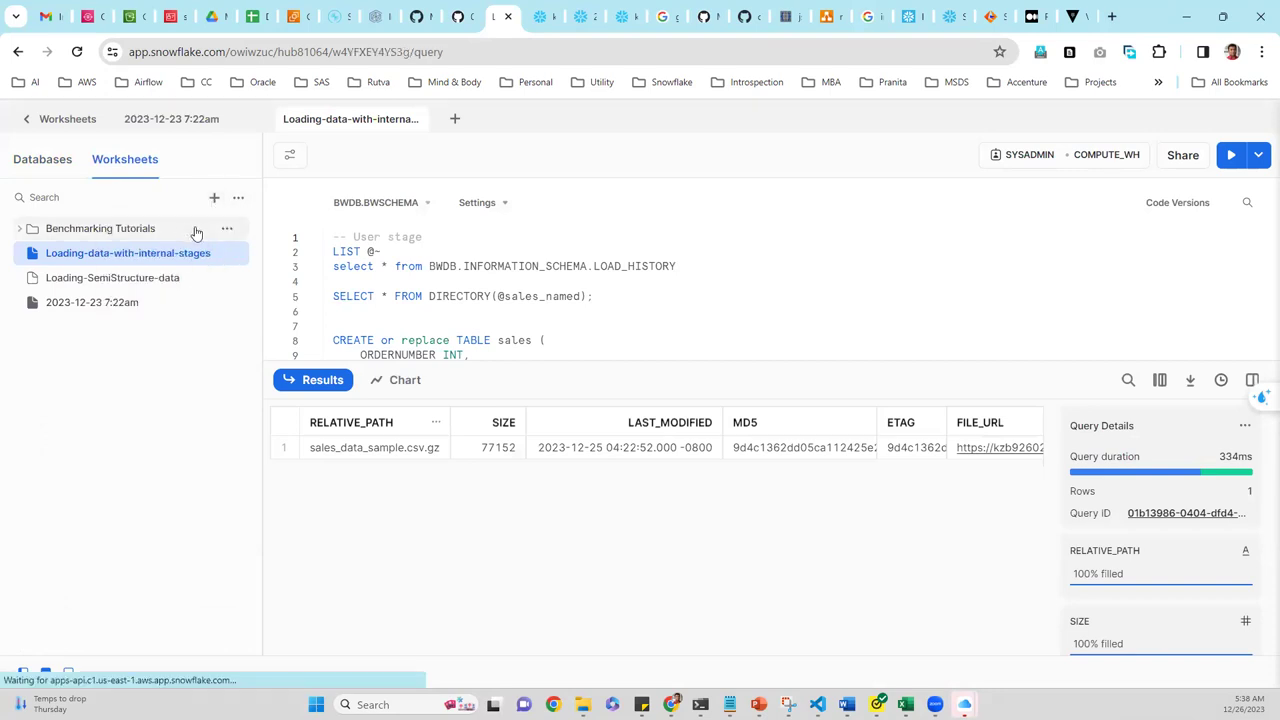
text(Data)
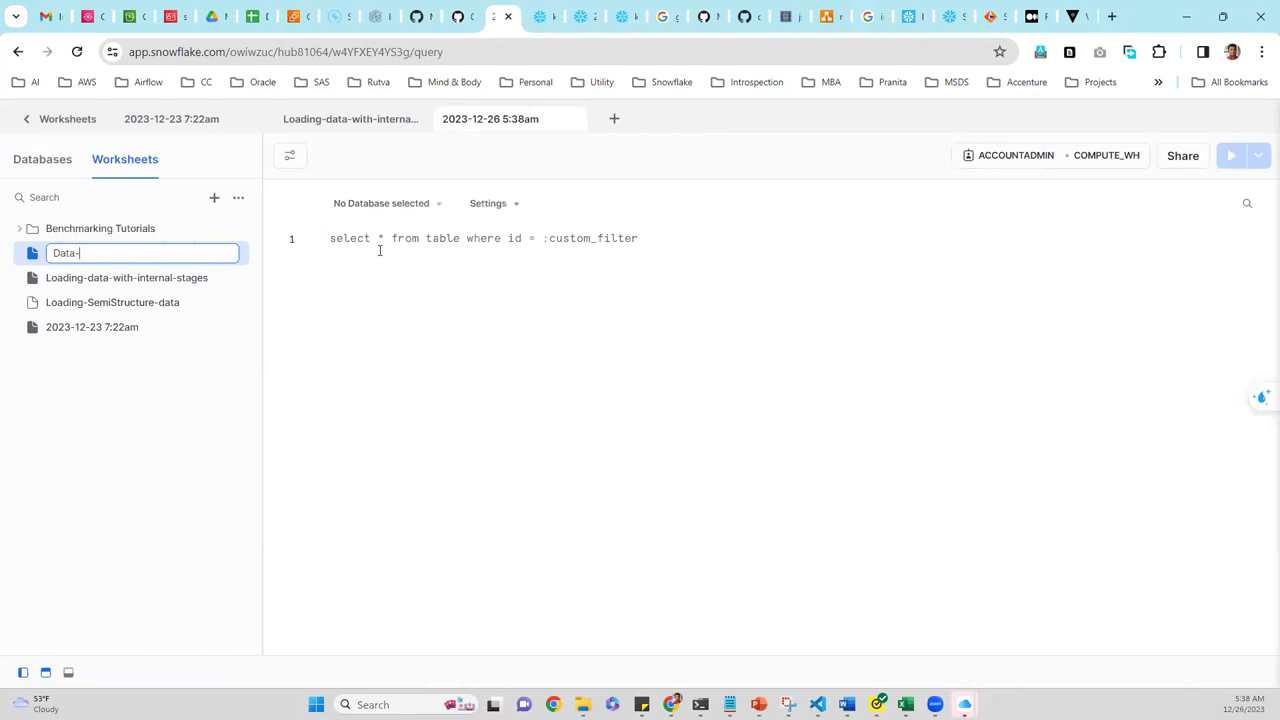
text(-unloading)
key(Return)
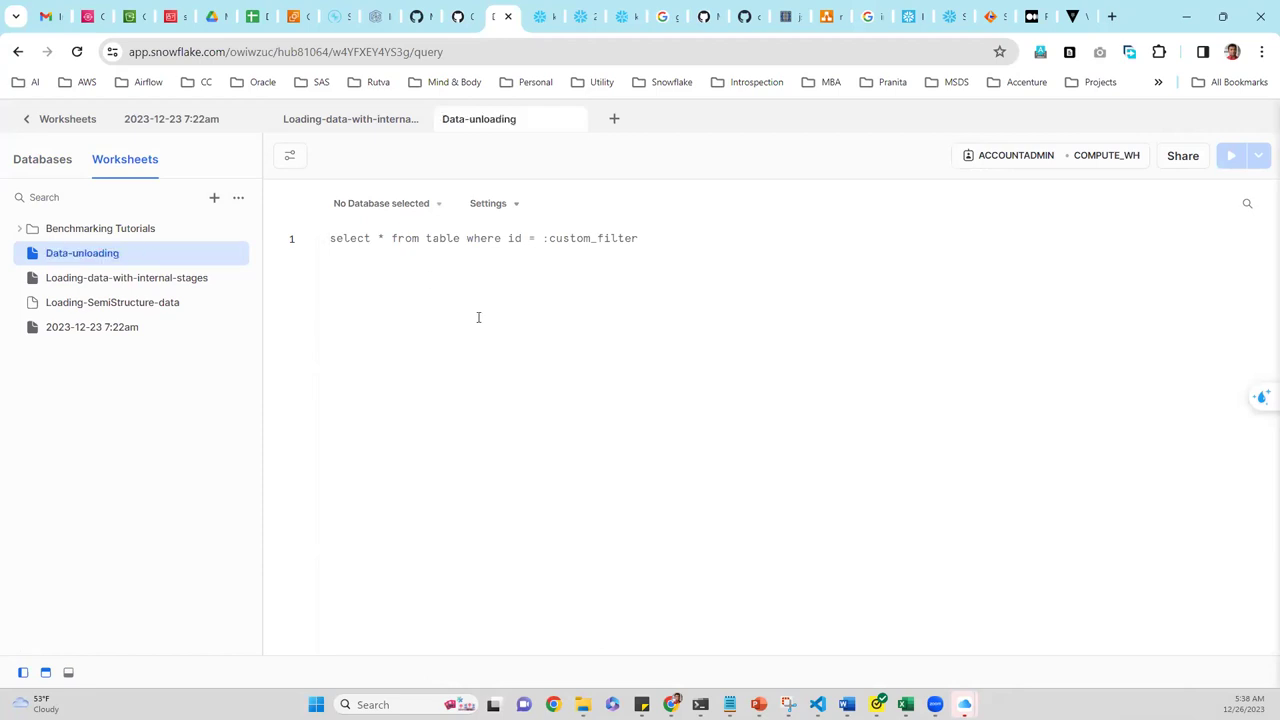
text(CREATE OR REPLACE STAGE my_ext_unload_stage URL='s3://unload/files/'     STORAGE_INTEGRATION = s3_int     FILE_FORMAT = my_csv_unload_format;)
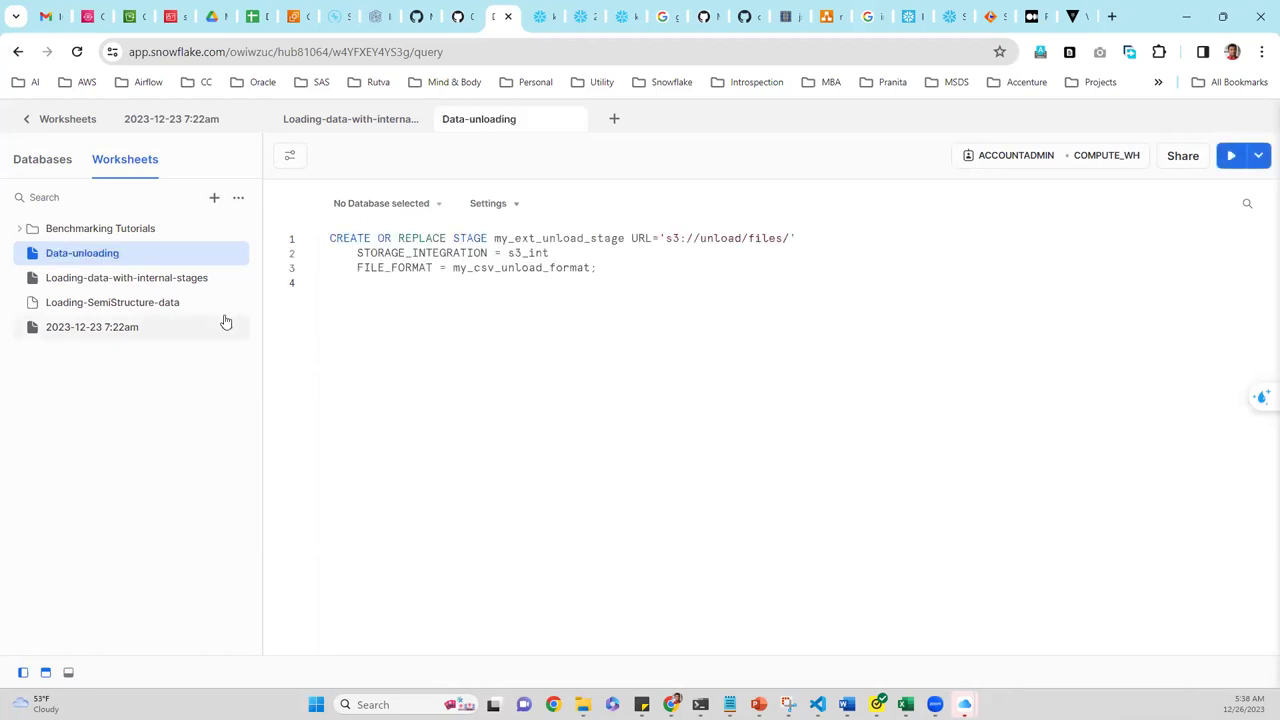
- Look through the Loading-data-with-internal-stages worksheet for an existing storage integration, giving the query editor the full height
click(110, 284)
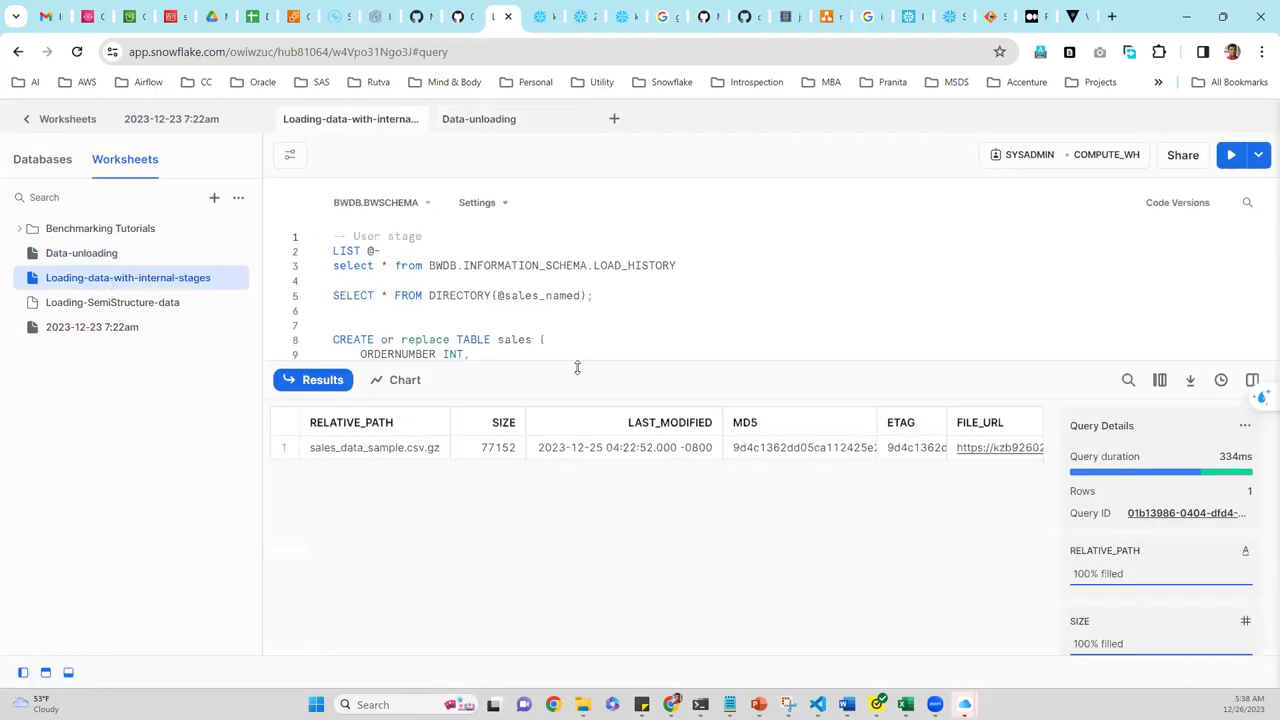
mouse_move(577, 363)
mouse_down()
mouse_move(588, 480)
mouse_move(585, 370)
mouse_up()
key(ctrl+shift+r)
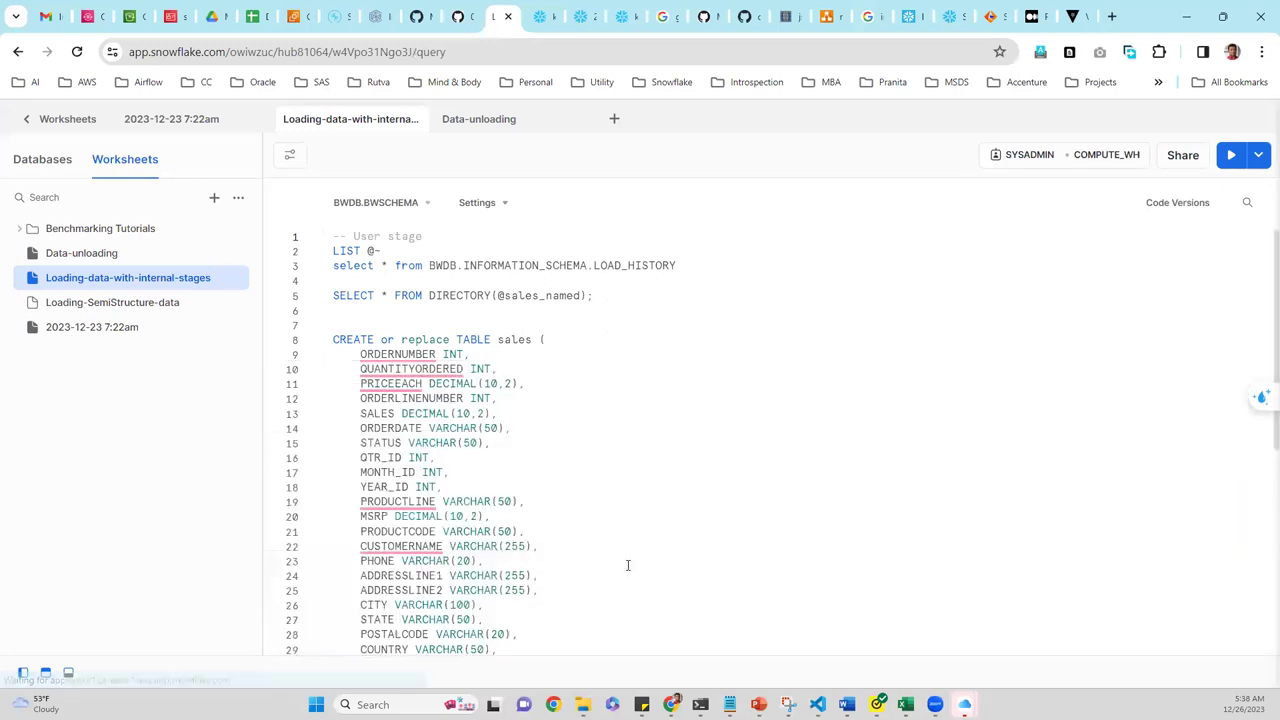
scroll(684, 508, down, 7)
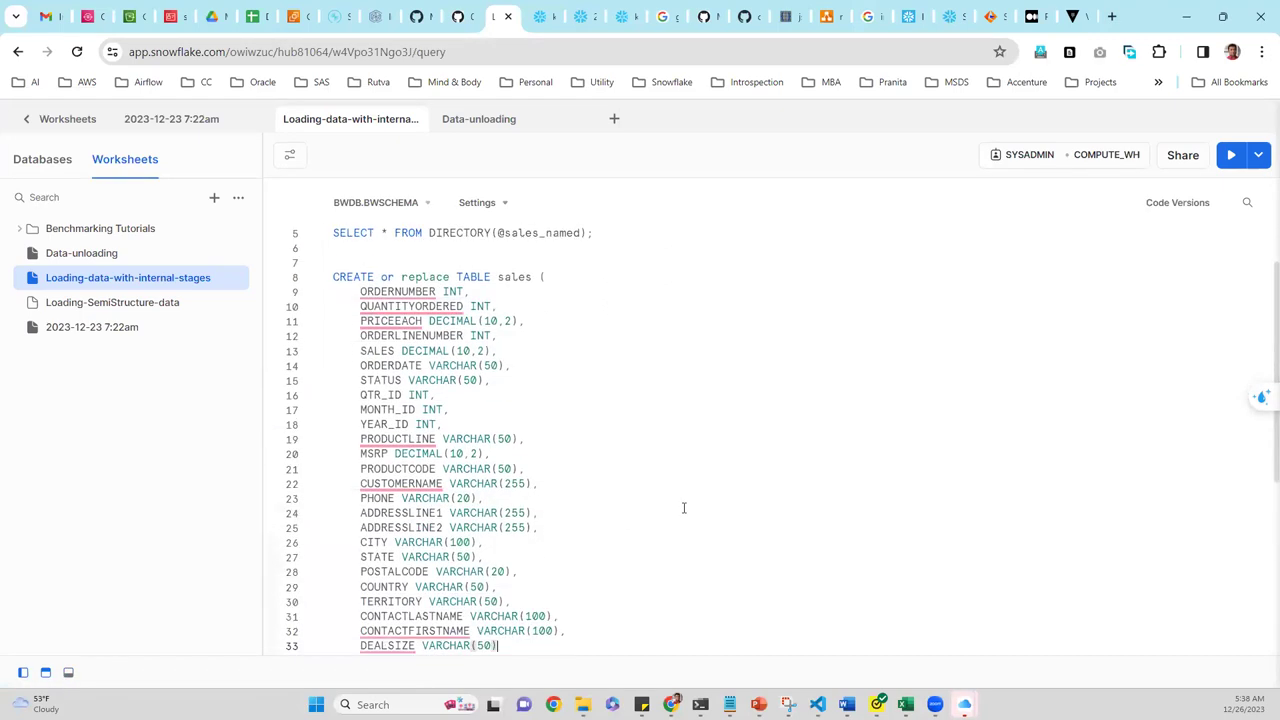
key(Return)
key(Tab)
text(LIS)
key(Return)
key(Return)
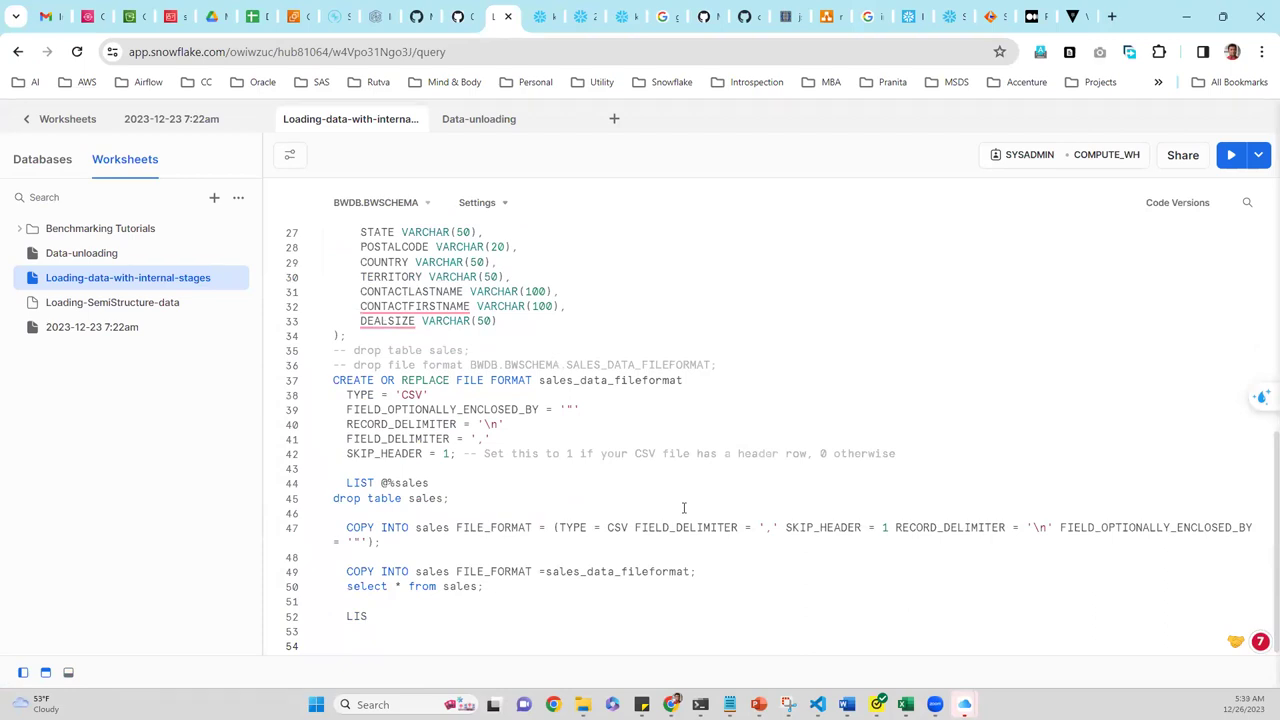
- Look through the Loading-SemiStructure-data worksheet for an existing storage integration
click(179, 310)
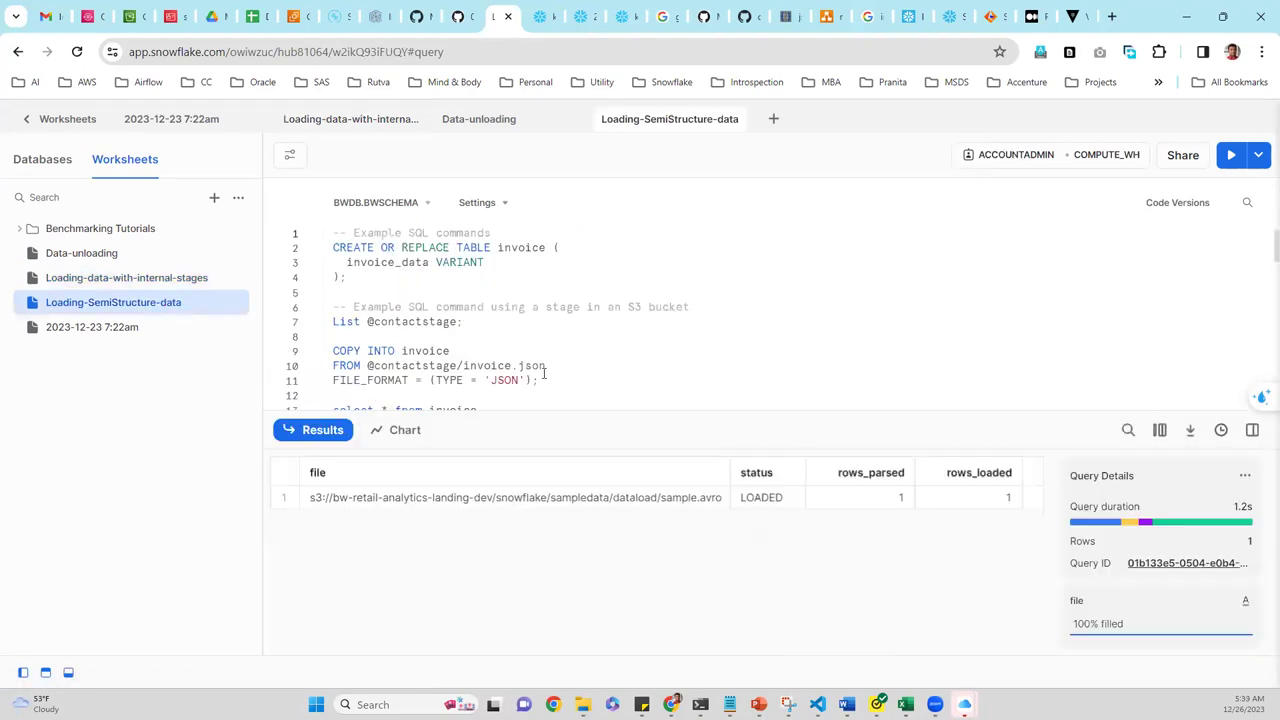
scroll(544, 373, down, 10)
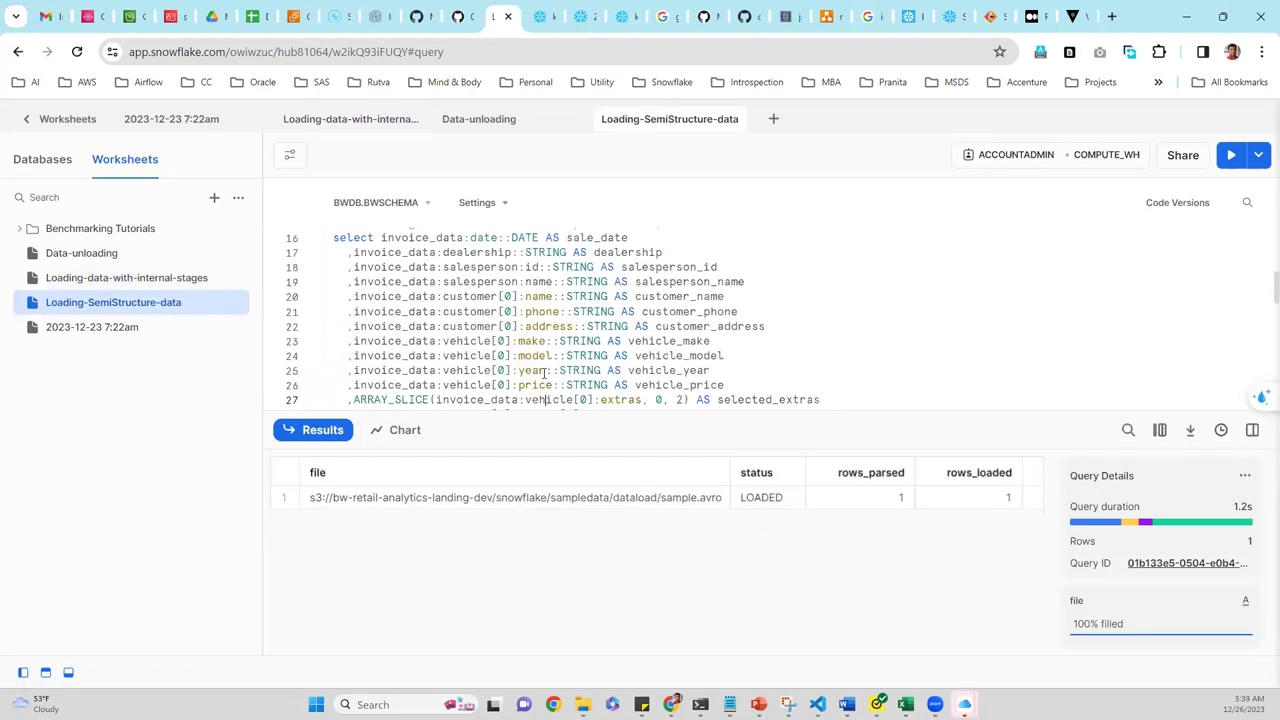
scroll(544, 373, down, 7)
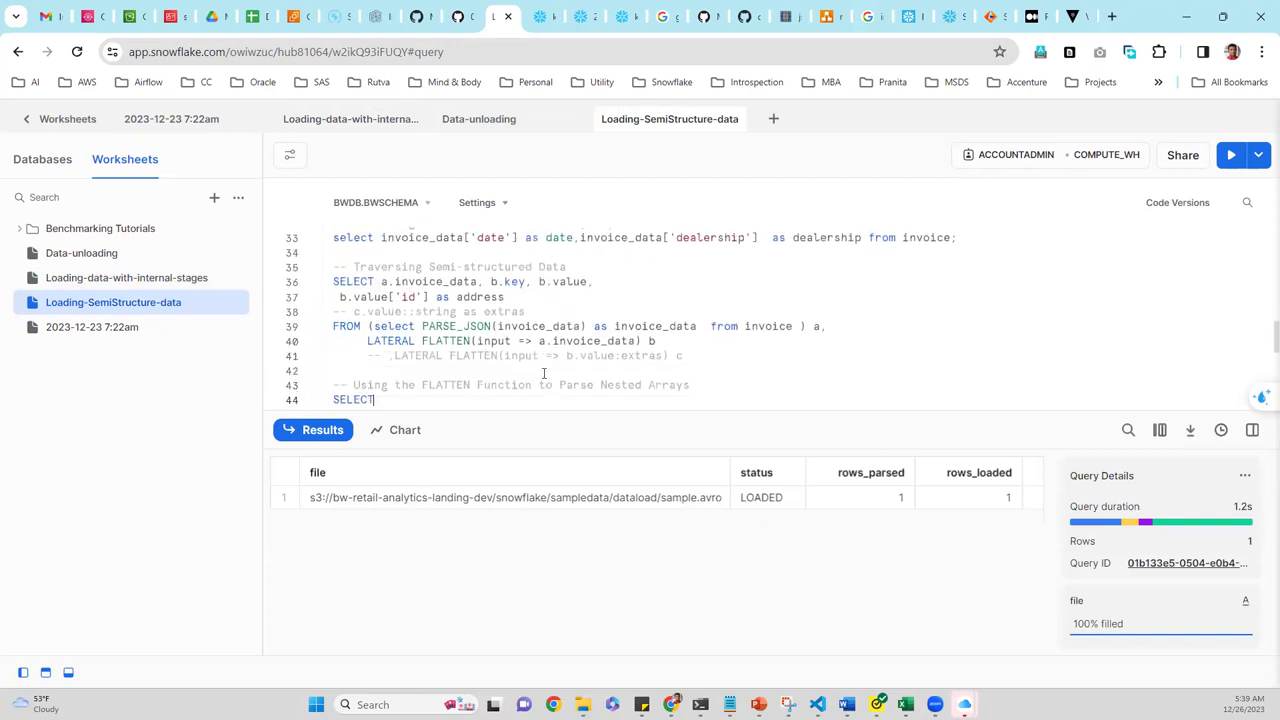
scroll(544, 373, down, 3)
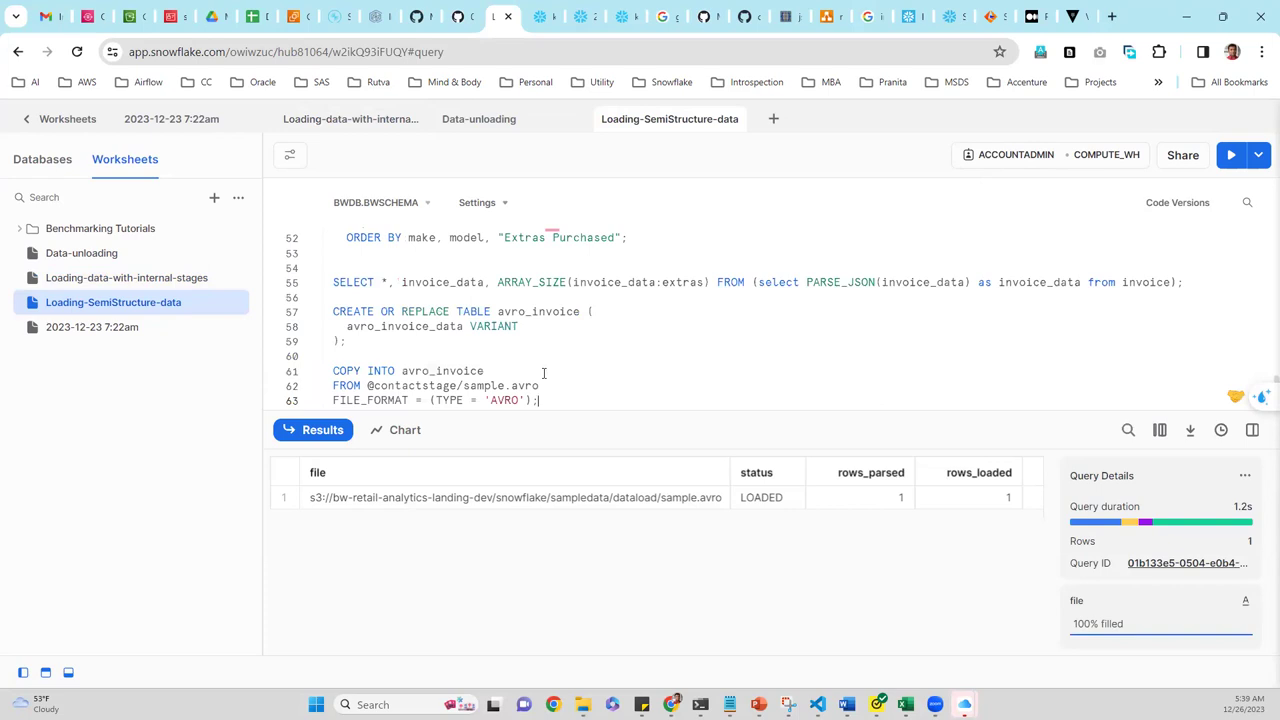
scroll(544, 373, up, 1)
scroll(544, 373, up, 11)
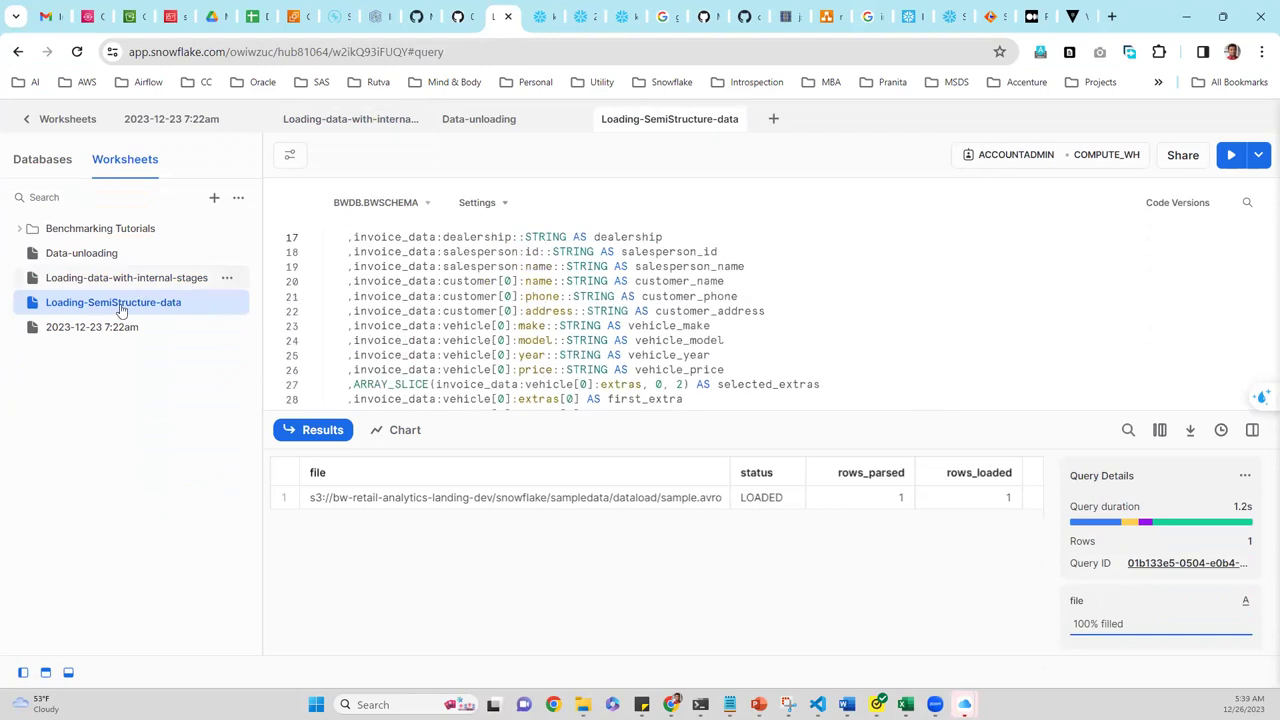
- Copy the integration name S3INT from the 2023-12-23 7:22am worksheet and set it as the STORAGE_INTEGRATION in the Data-unloading stage statement
click(92, 332)
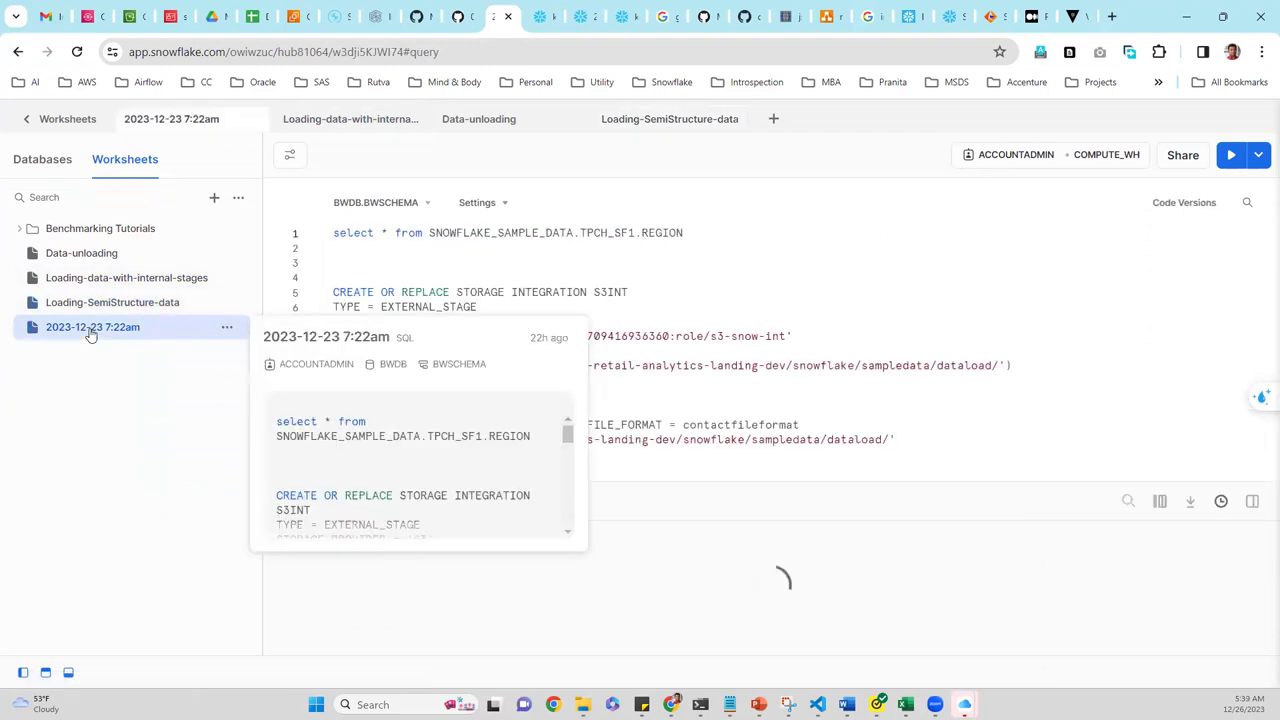
click(710, 308)
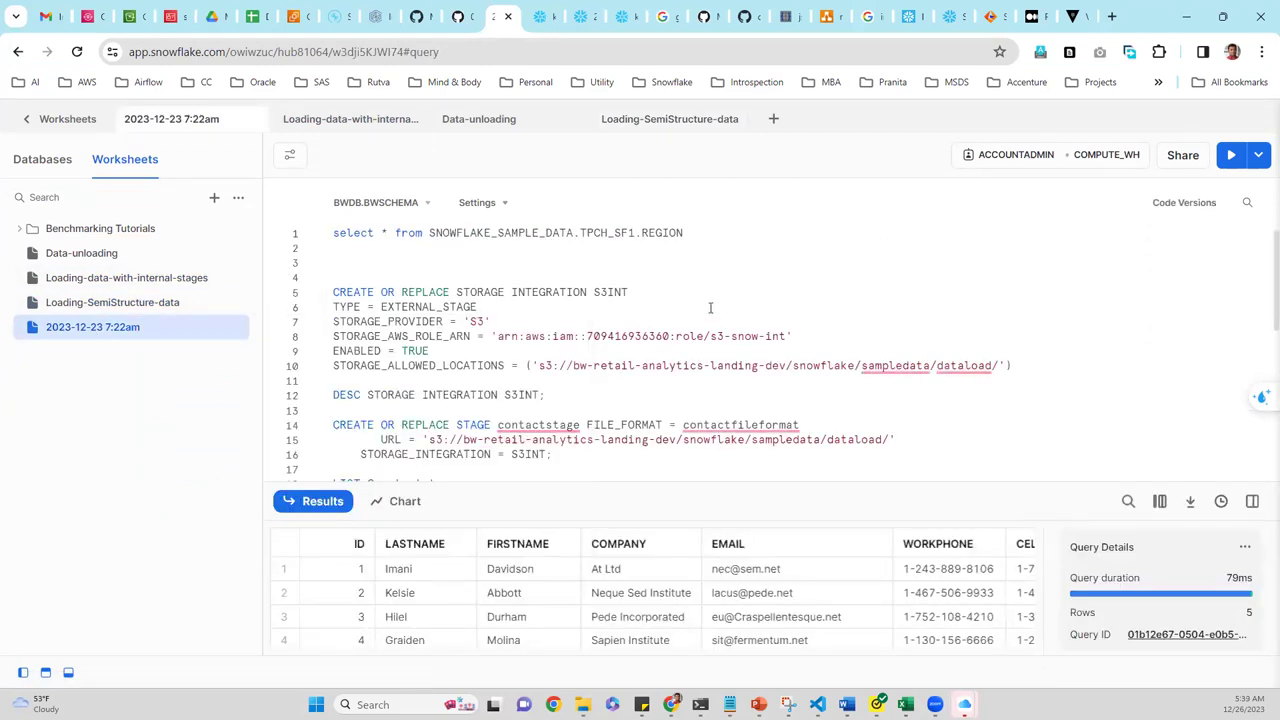
scroll(710, 308, down, 3)
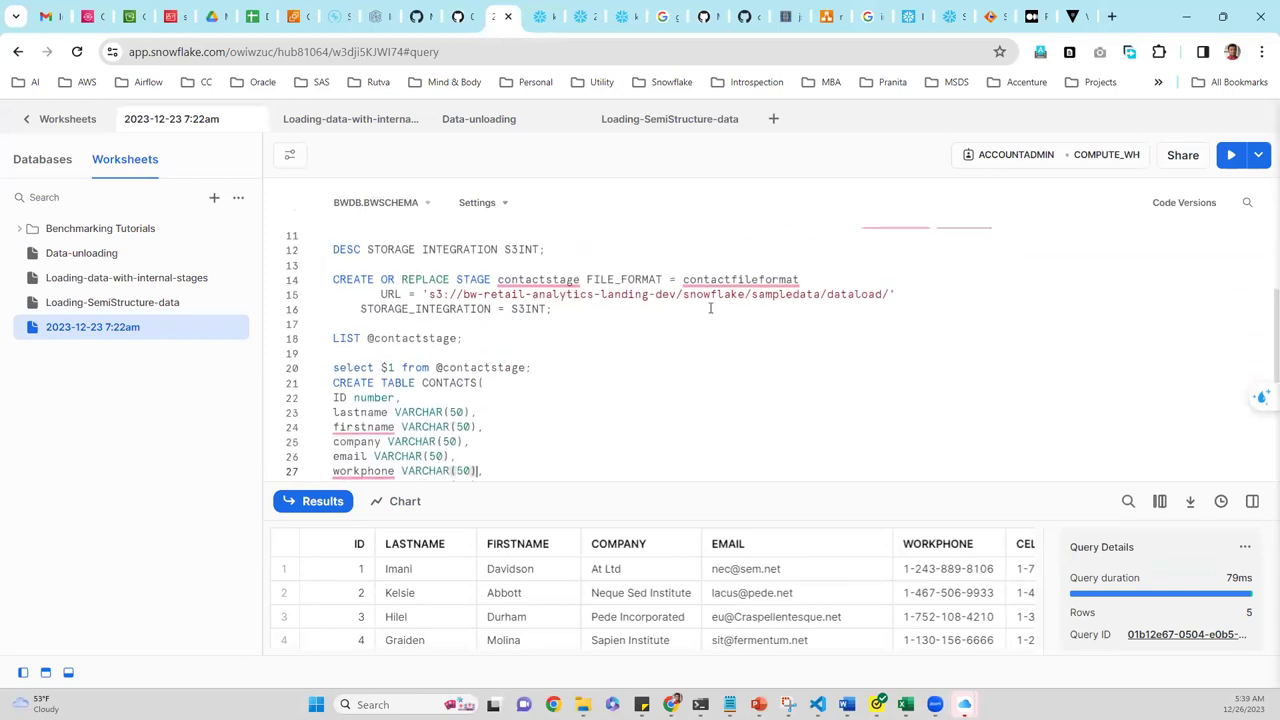
double_click(540, 309)
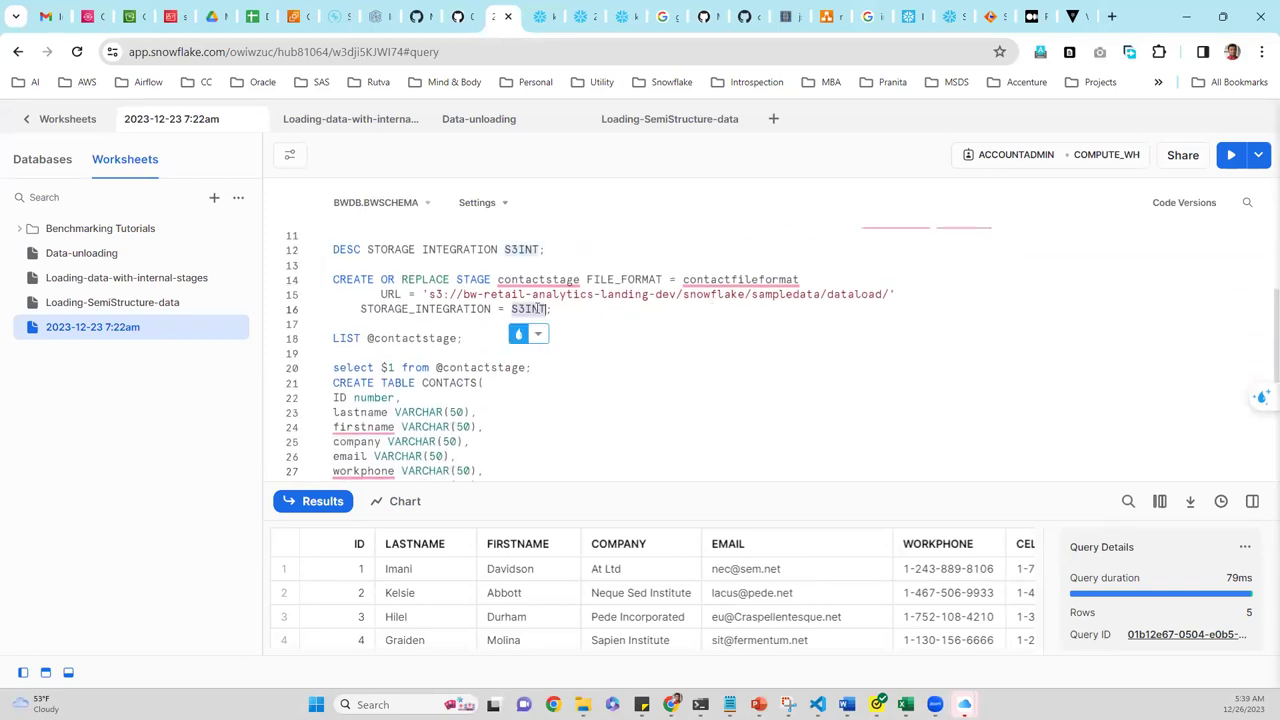
click(118, 256)
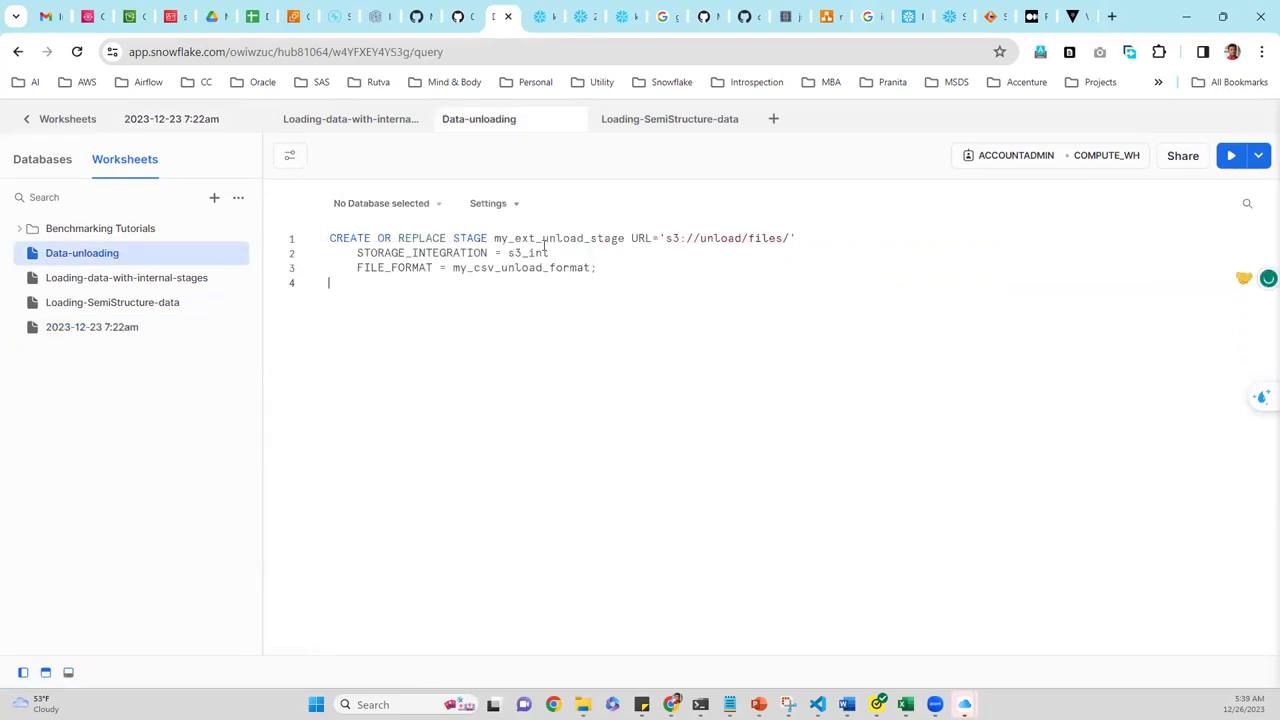
double_click(522, 256)
text(S3INT)
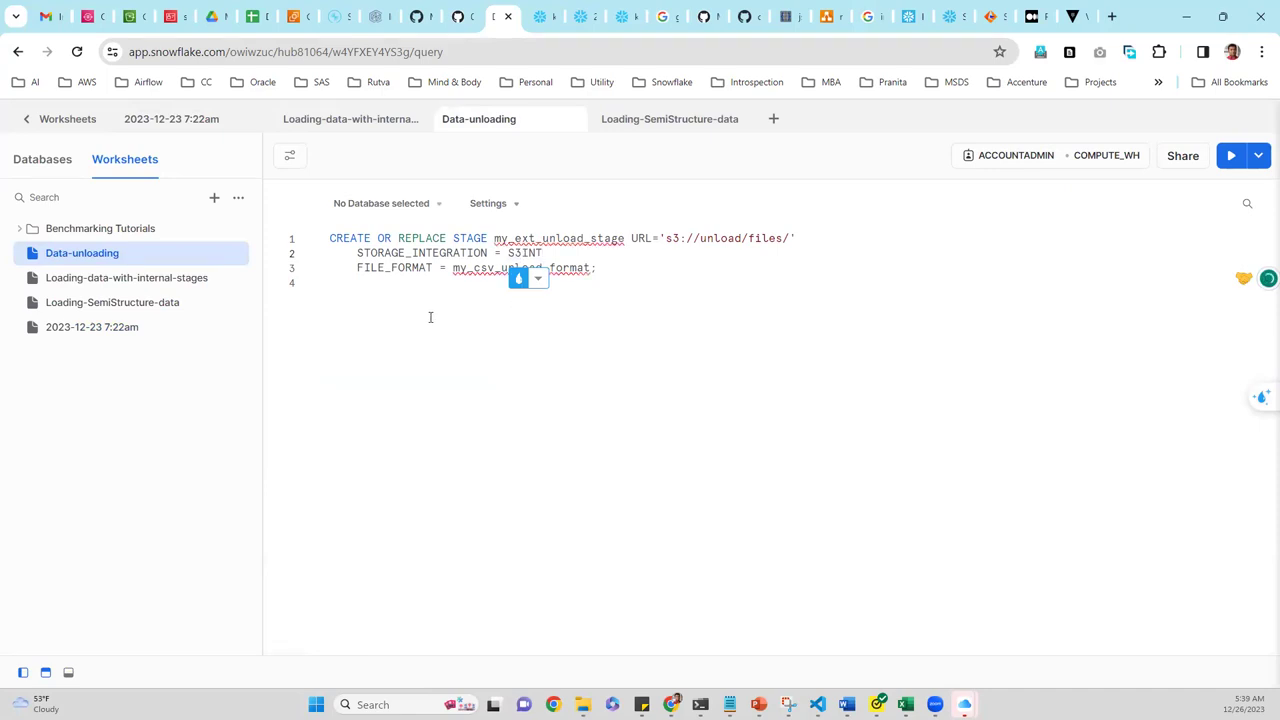
- Rename the stage in the Data-unloading CREATE OR REPLACE STAGE statement to ext_stg_unload_tos3
click(430, 317)
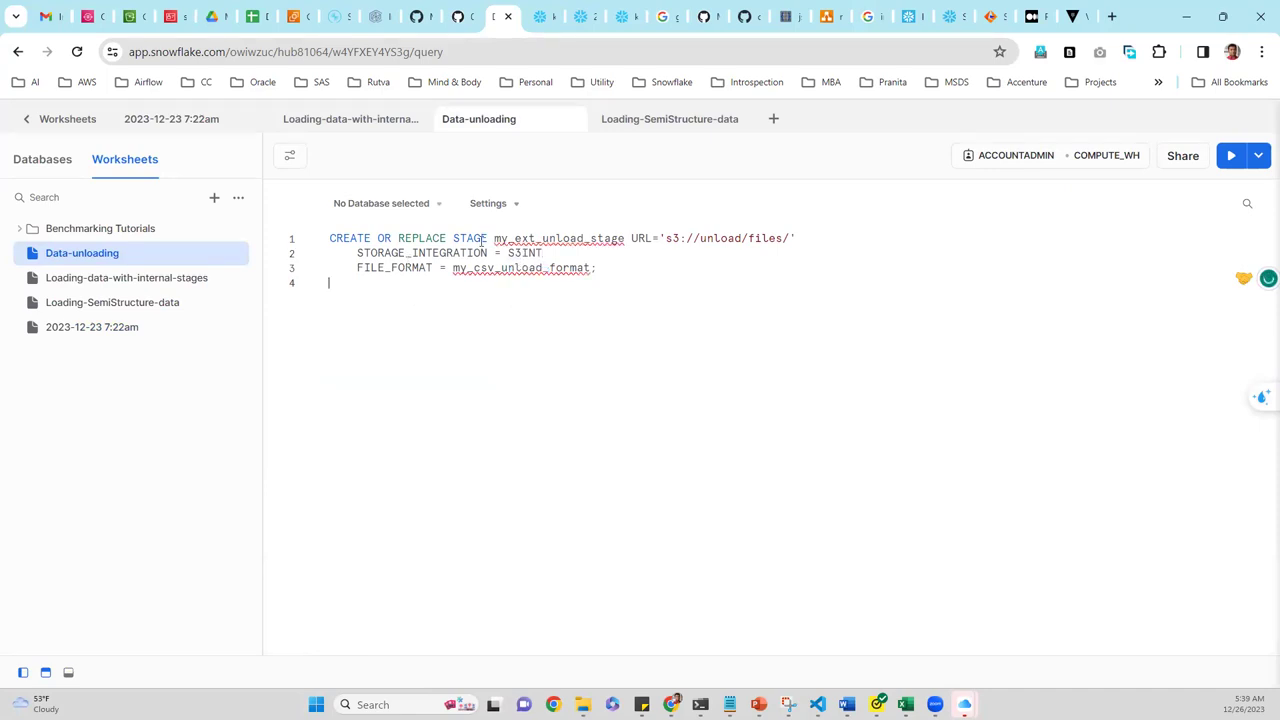
double_click(542, 238)
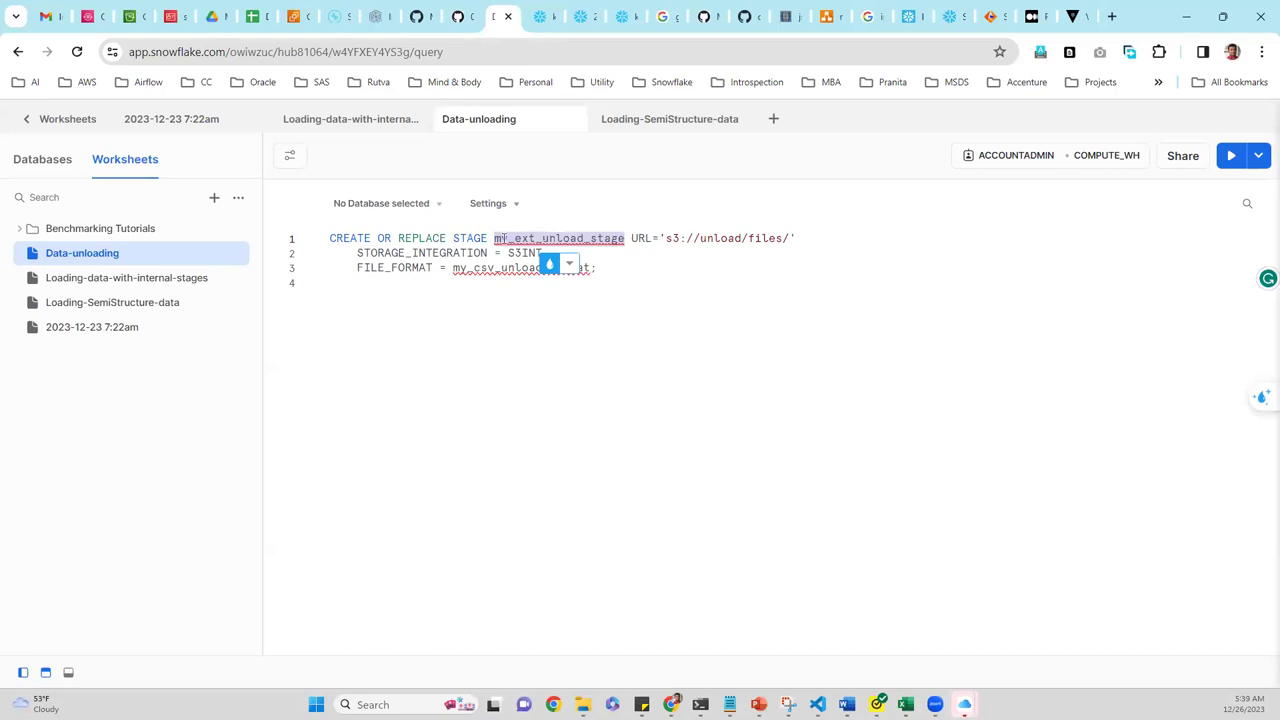
text(stg)
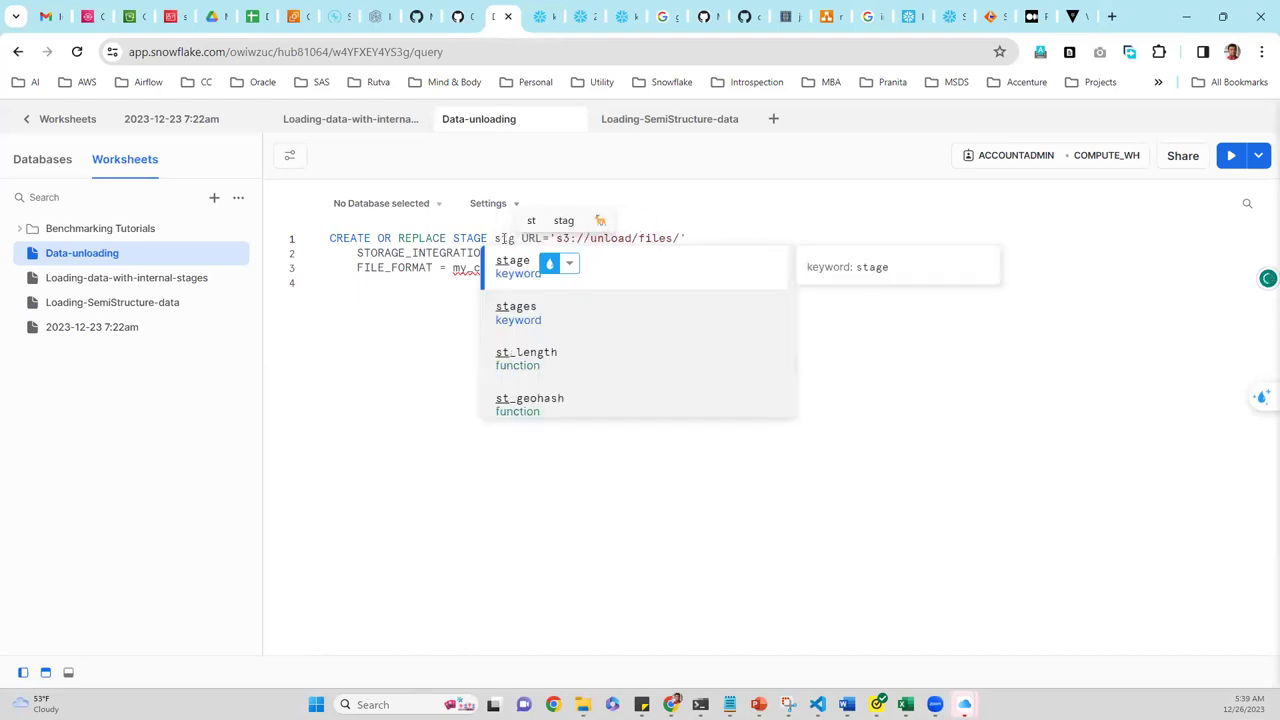
text(_unload-)
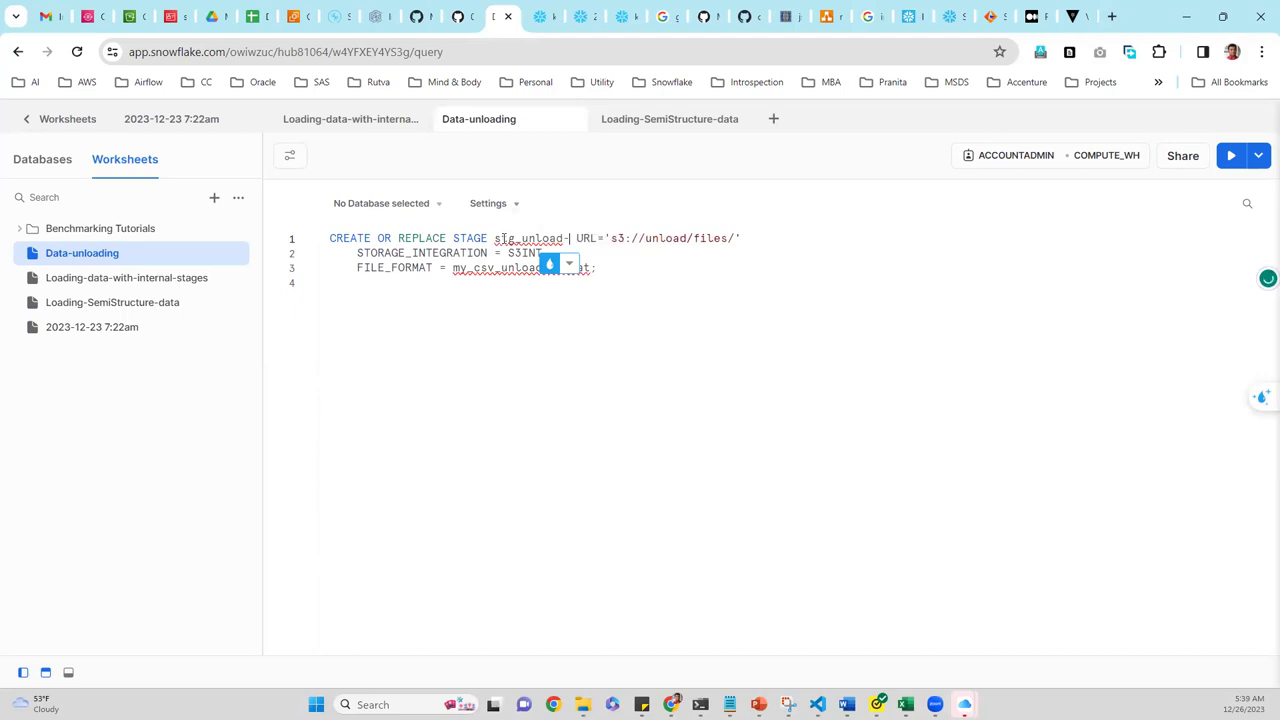
key(BackSpace)
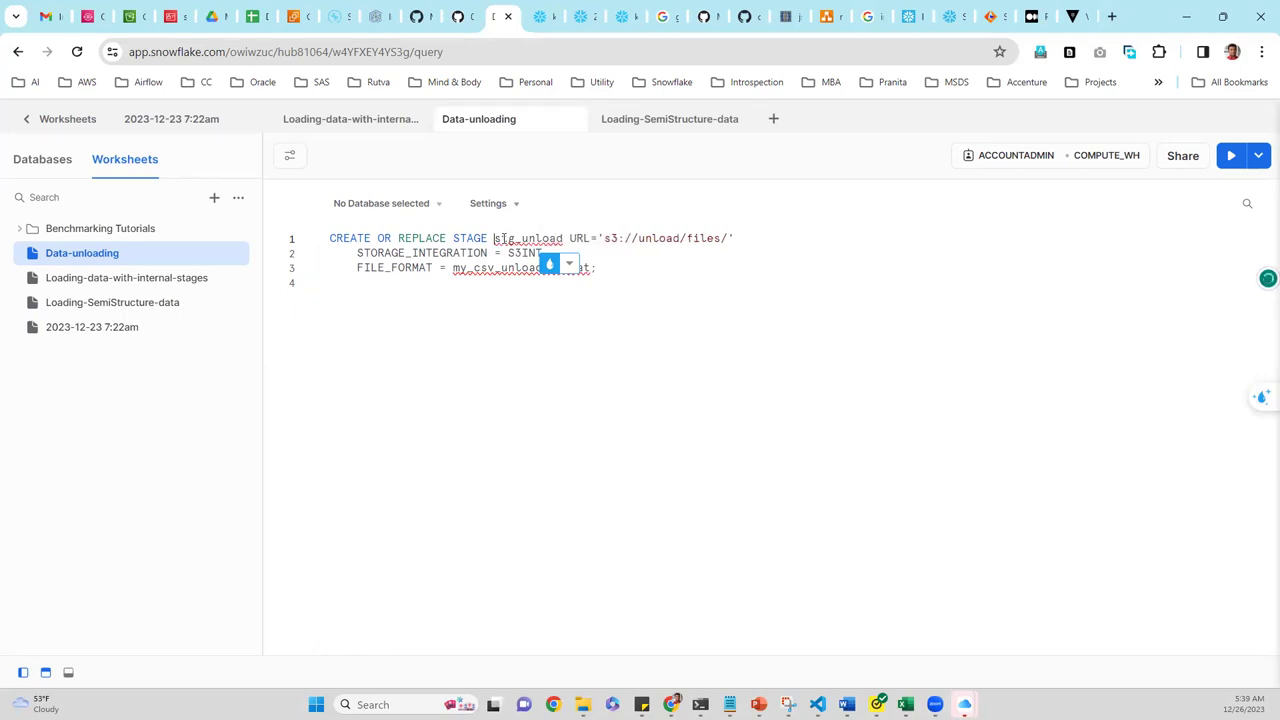
text(ext_)
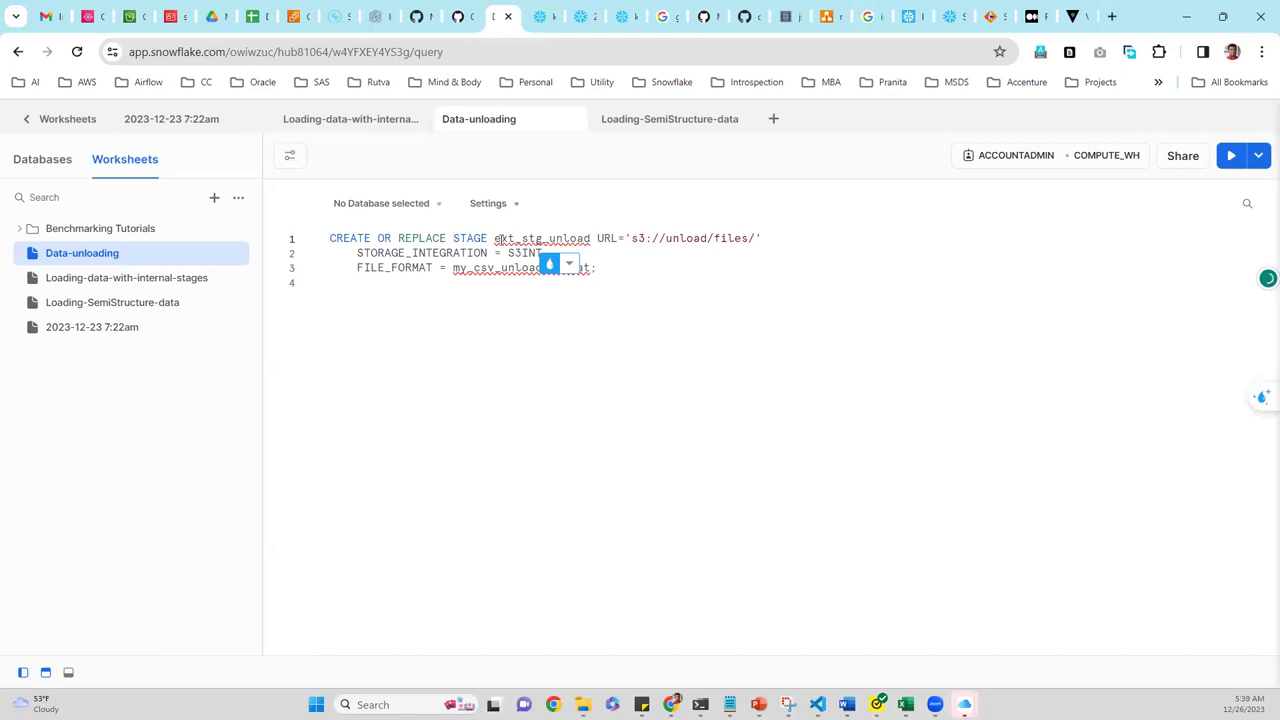
click(591, 238)
text(_tos)
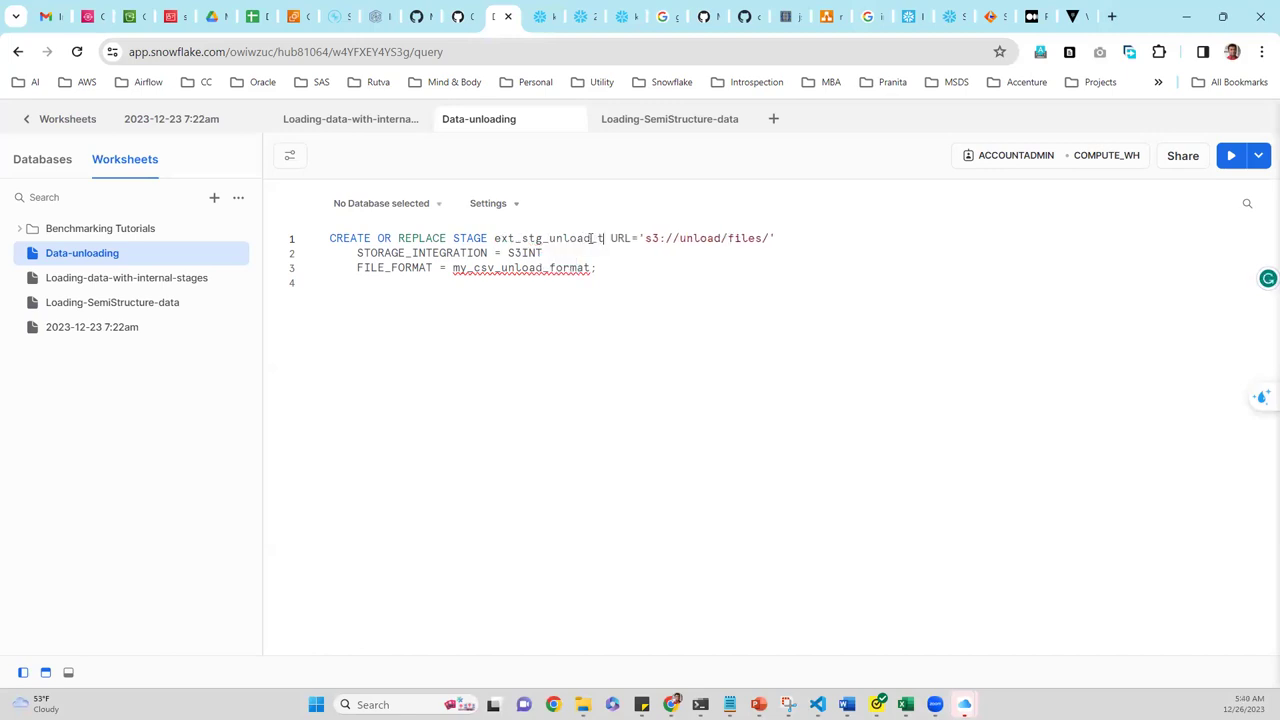
text(3)
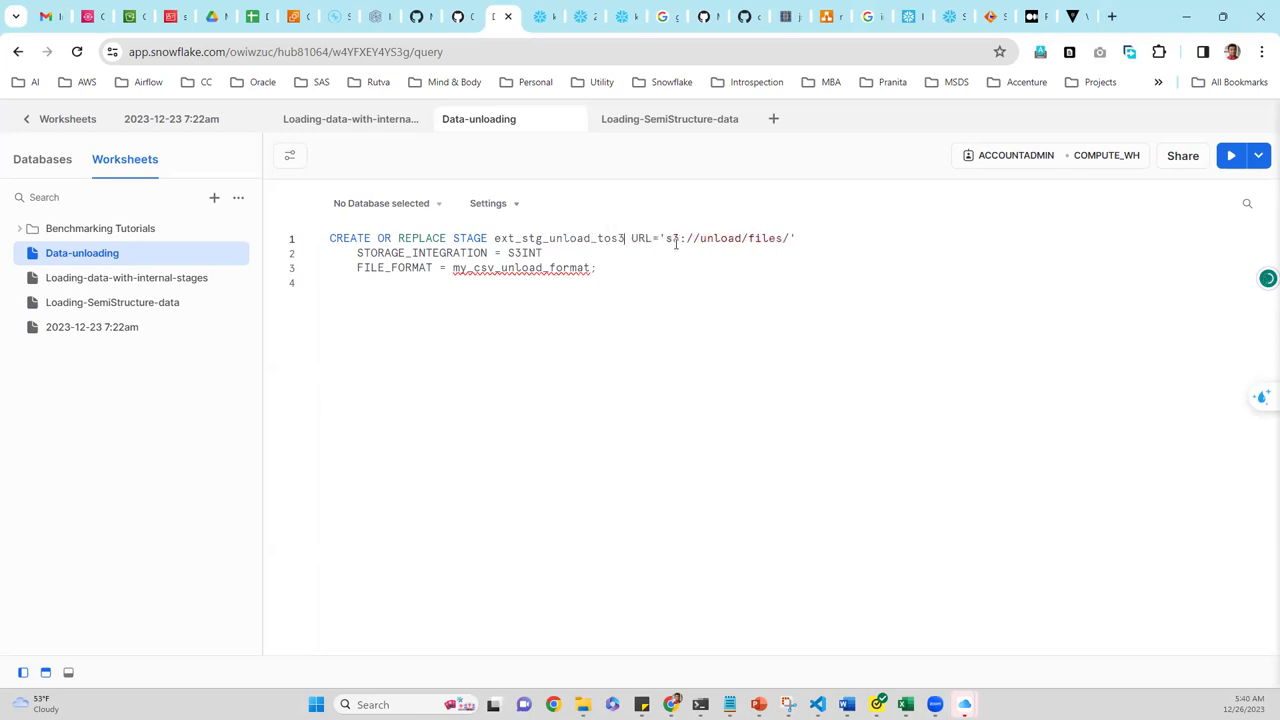
- Switch to the AWS console, cancel the event notification form, and open snowflake/sampledata/ in the S3 bucket bw-retail-analytics-landing-dev
click(127, 20)
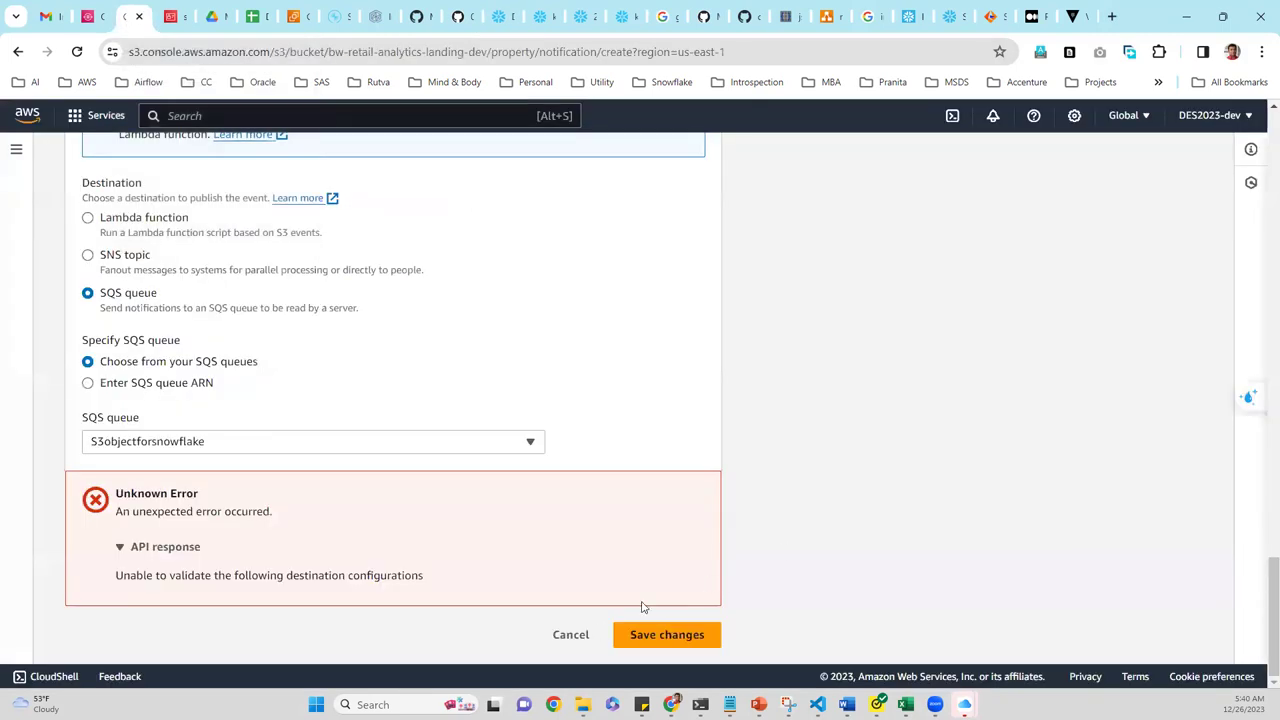
click(571, 637)
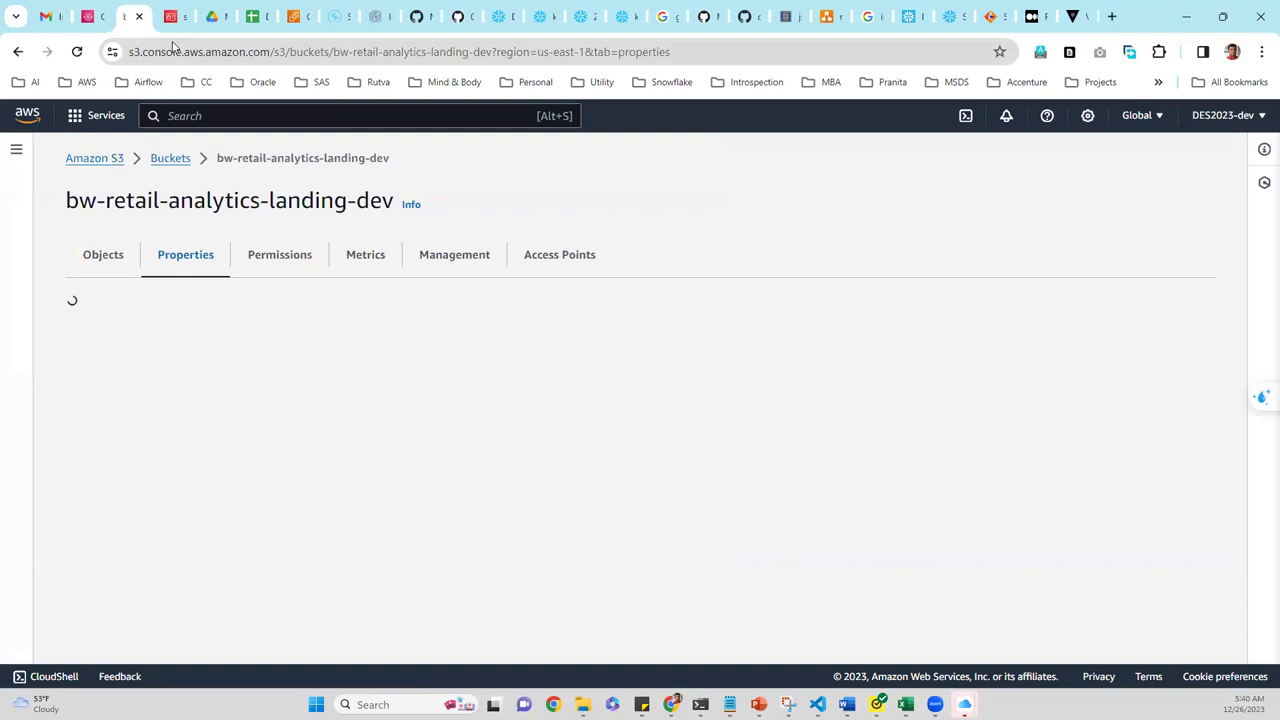
click(100, 115)
click(373, 243)
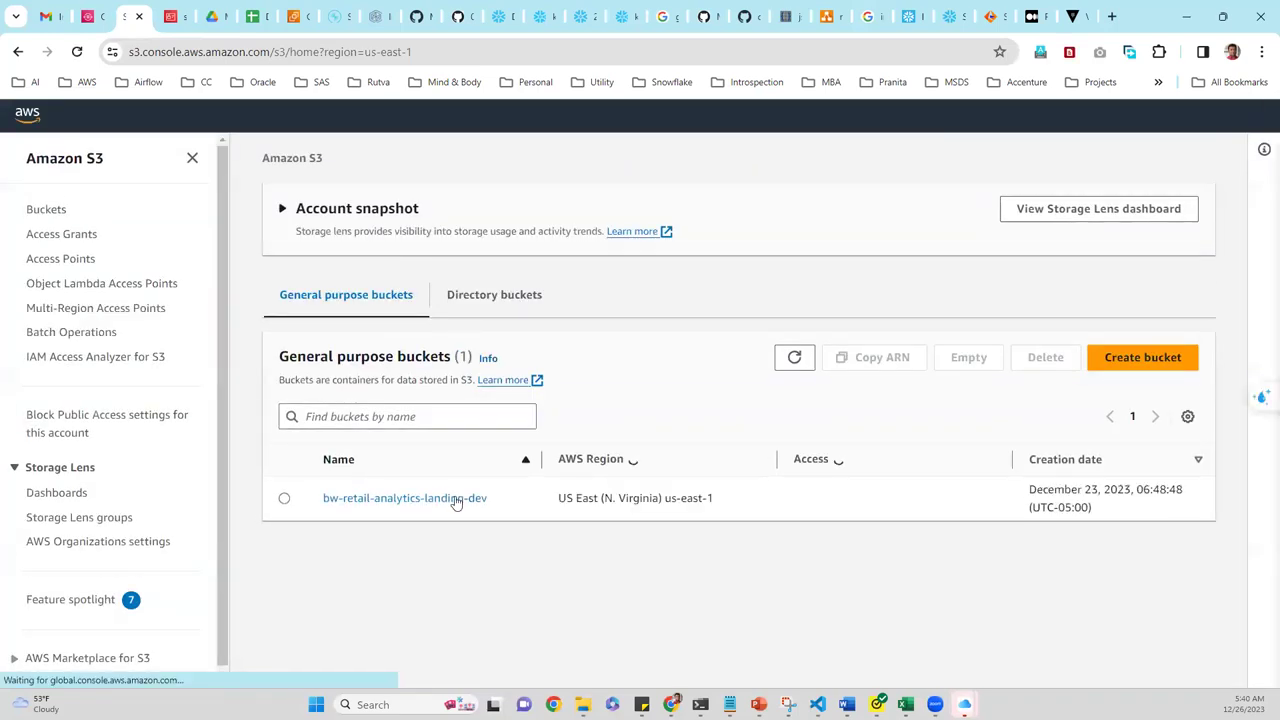
click(455, 500)
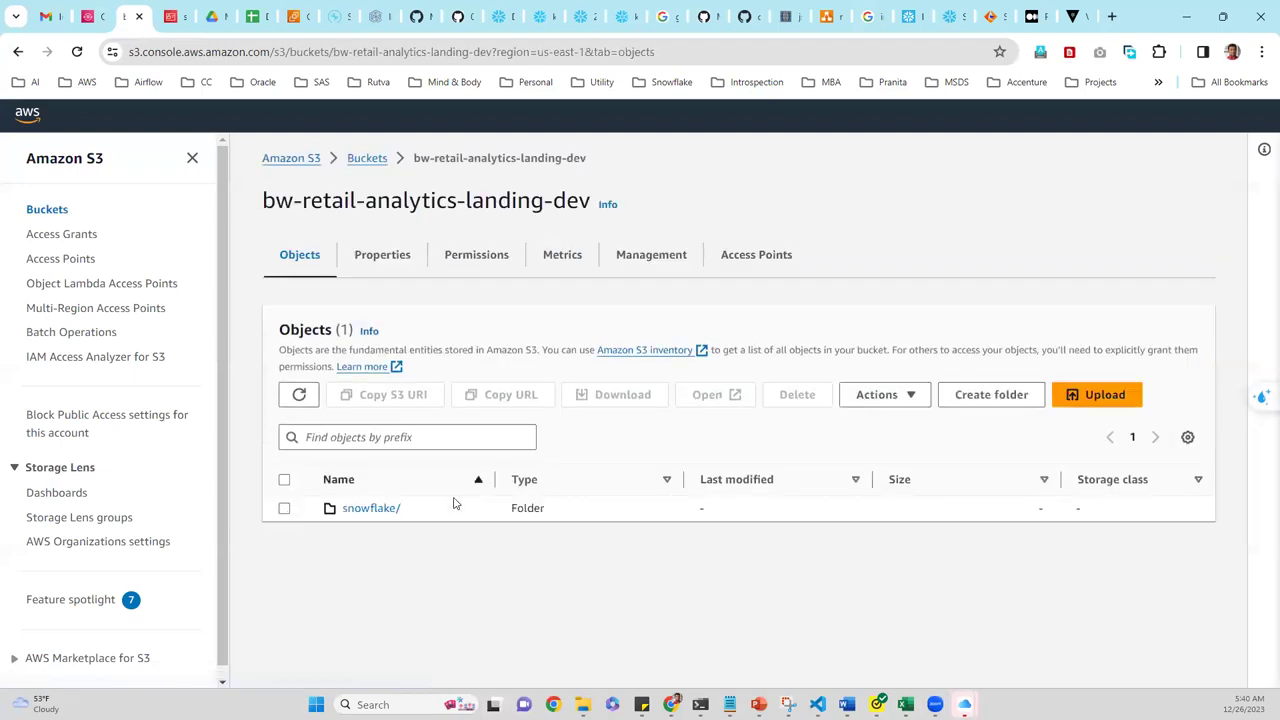
click(379, 512)
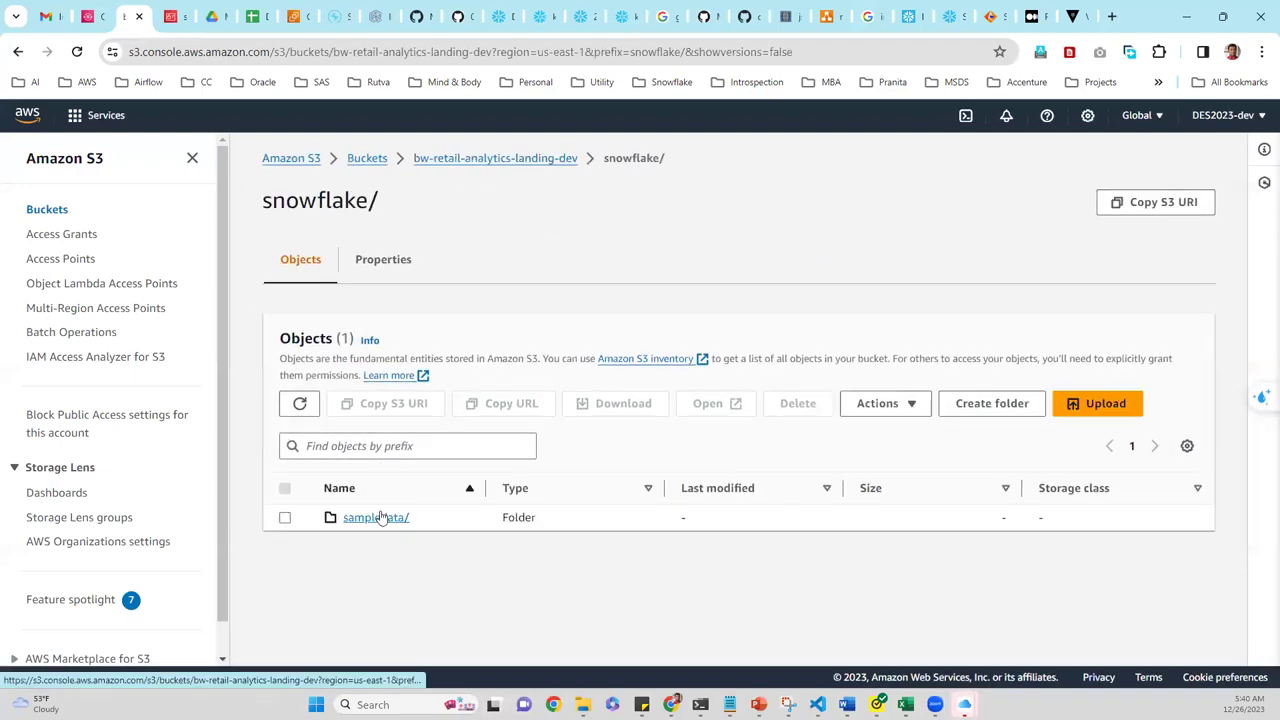
click(380, 517)
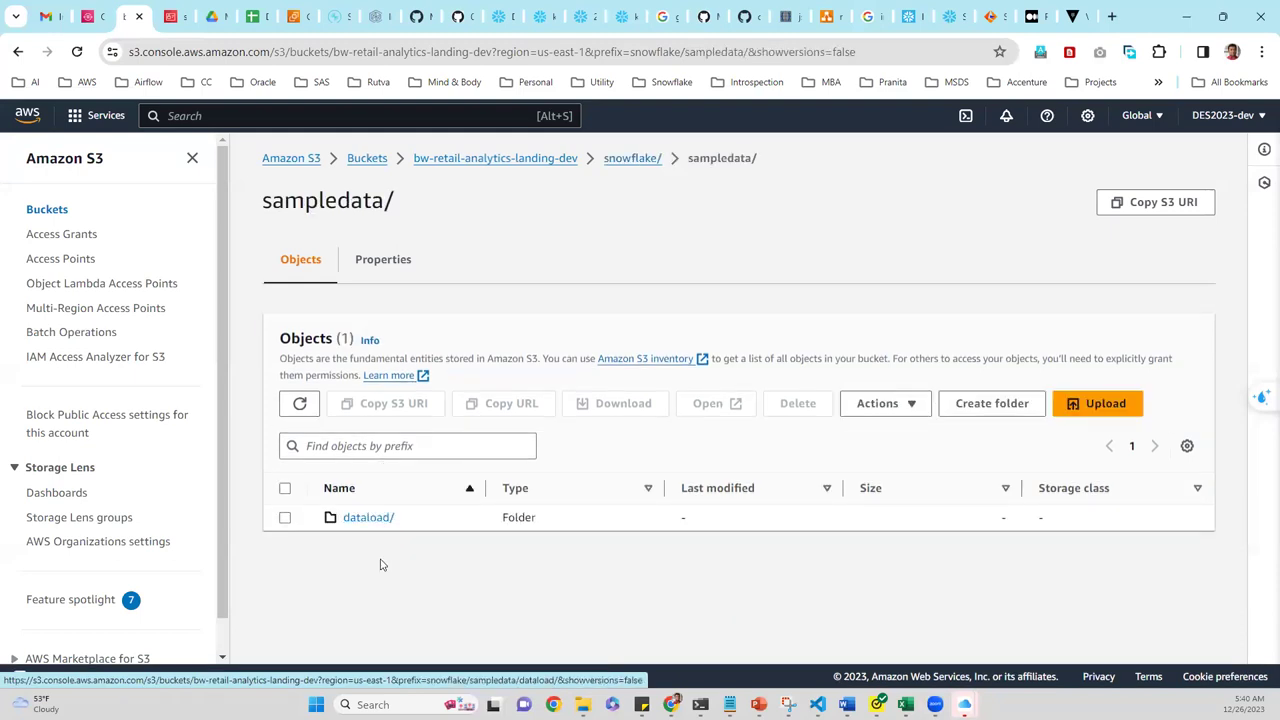
- Create a folder named unload inside sampledata/, without specifying an encryption key
click(1007, 403)
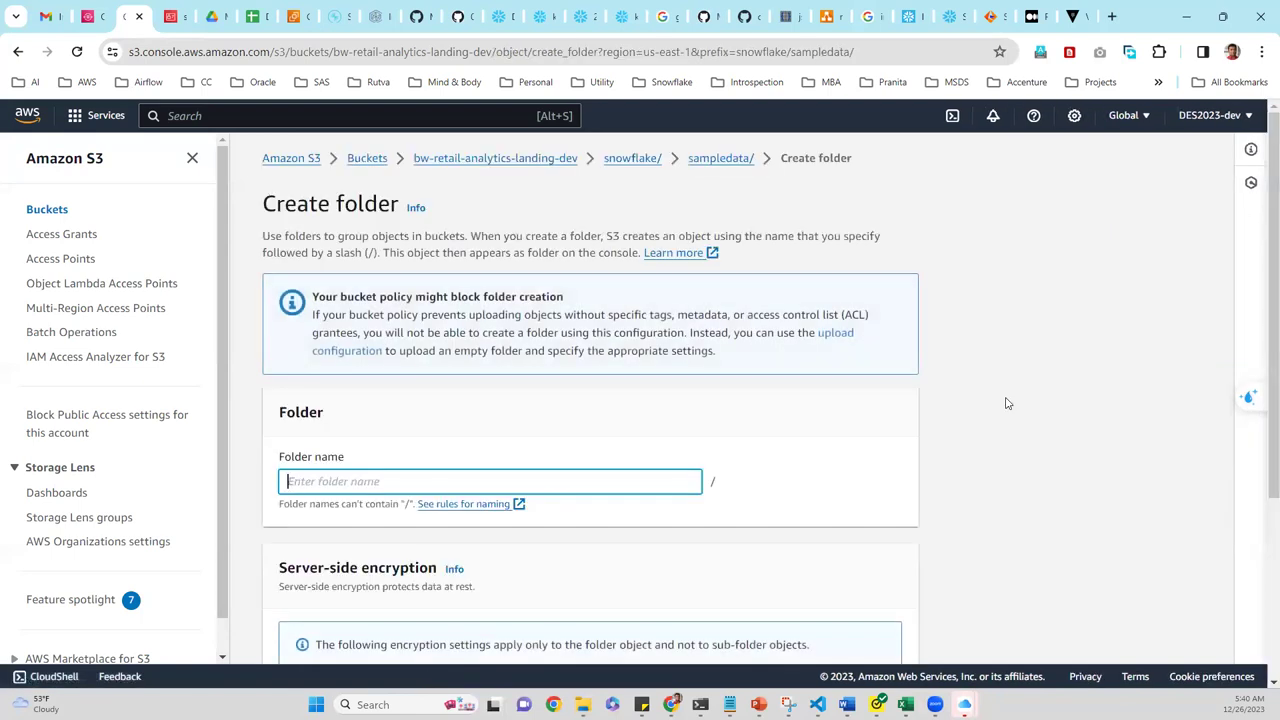
text(un)
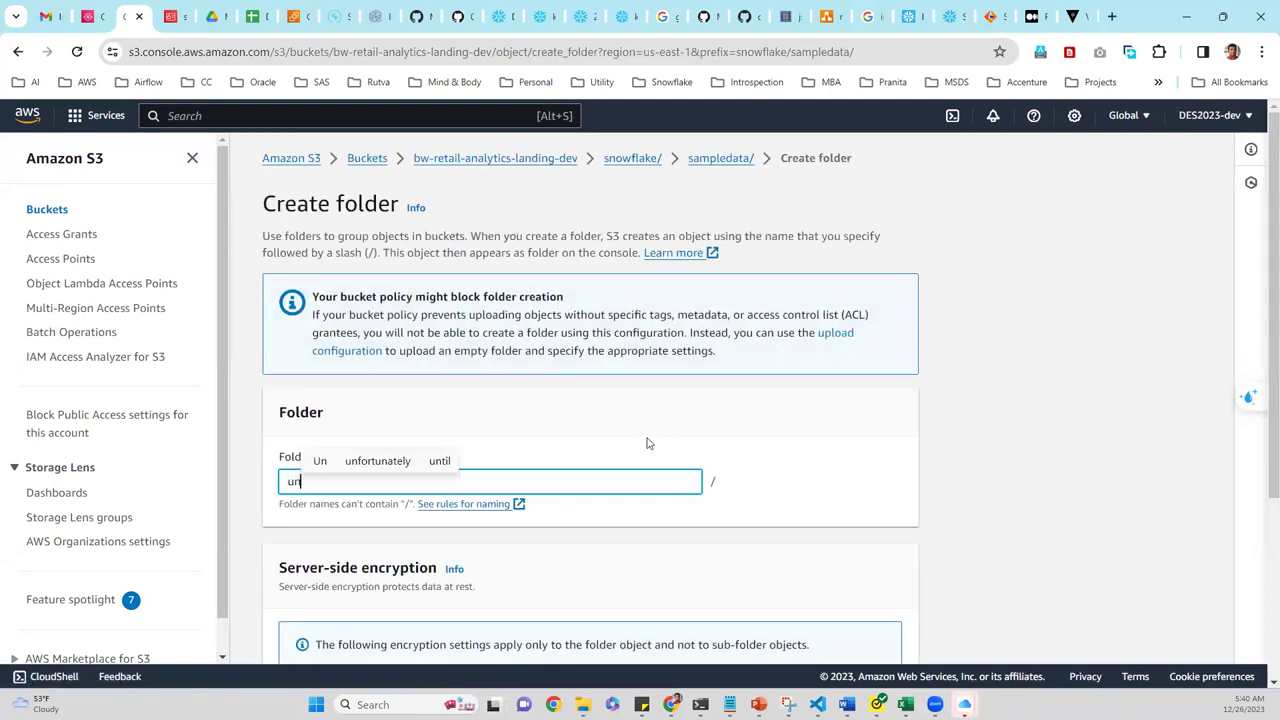
text(load)
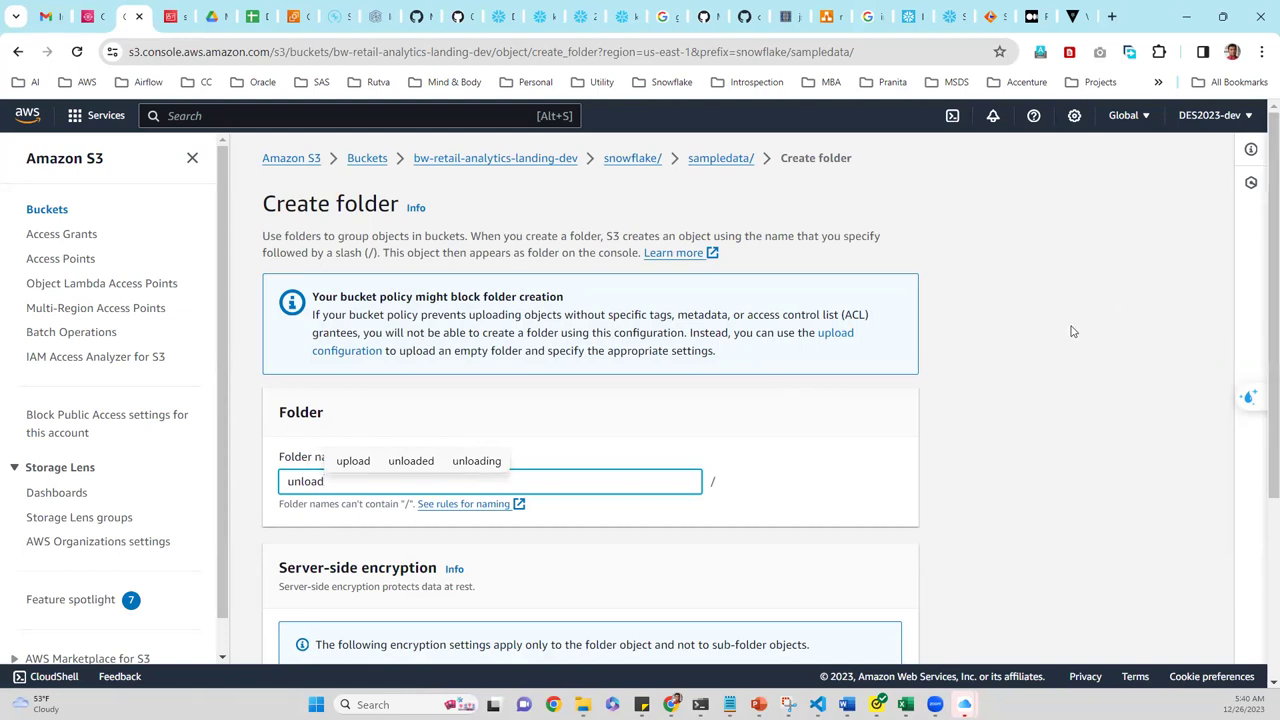
scroll(1260, 275, down, 3)
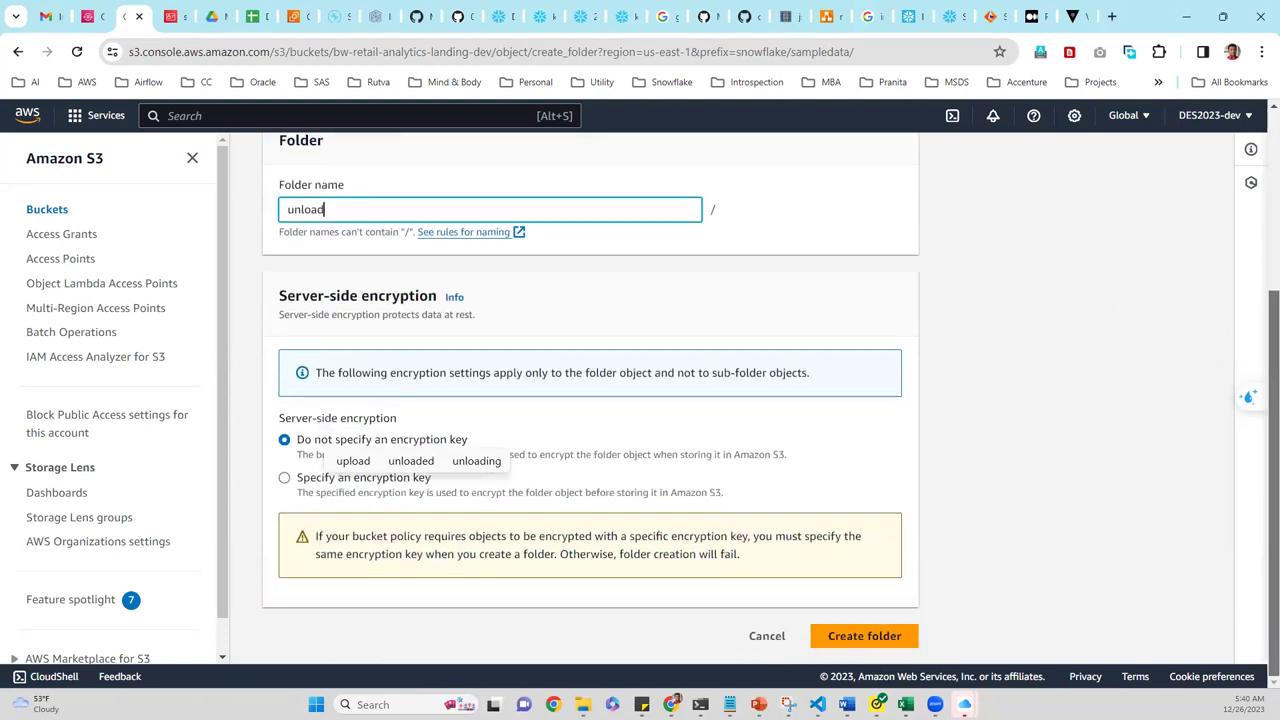
click(878, 637)
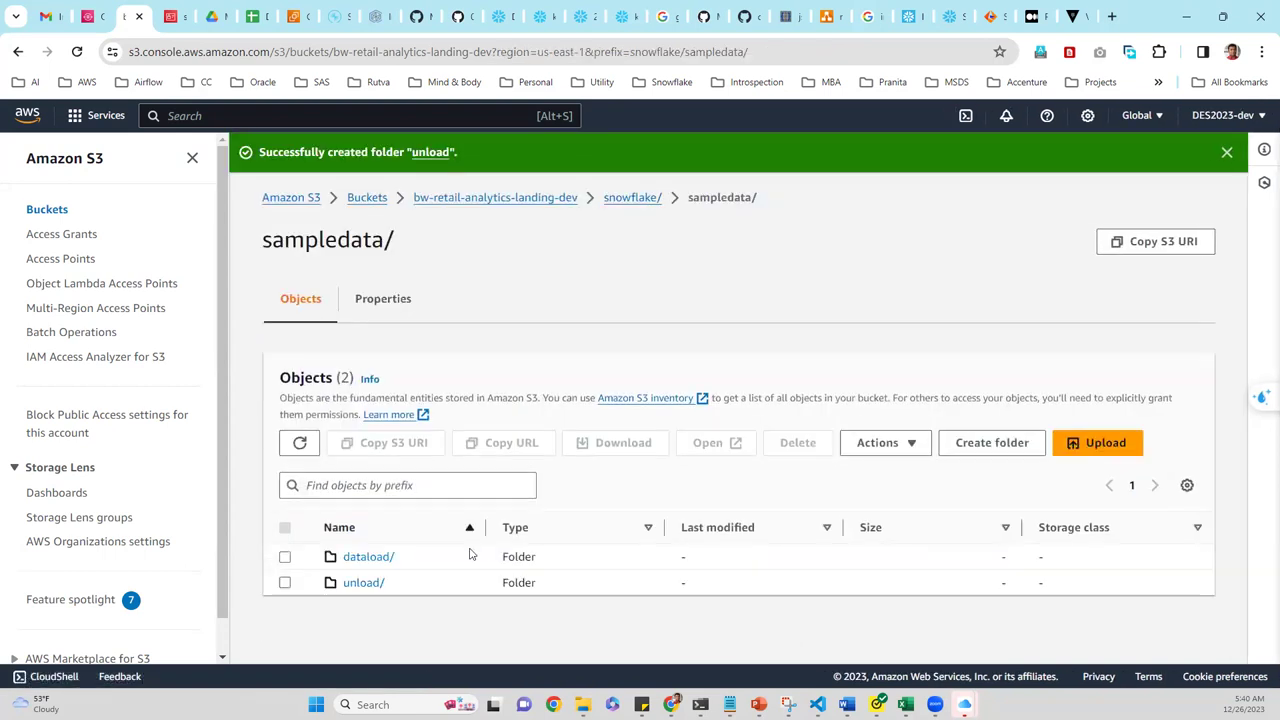
- Copy the S3 URI of the unload/ folder and set it as the stage URL in Snowflake's Data-unloading worksheet
click(364, 583)
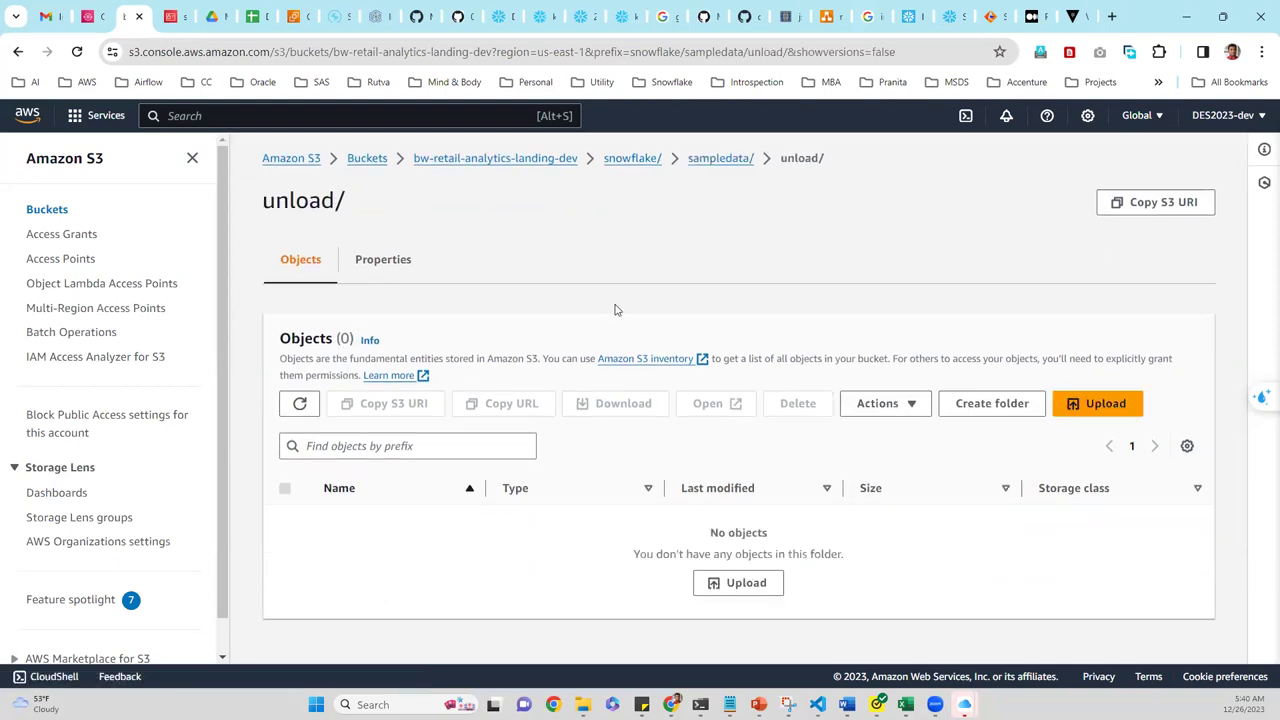
click(1140, 202)
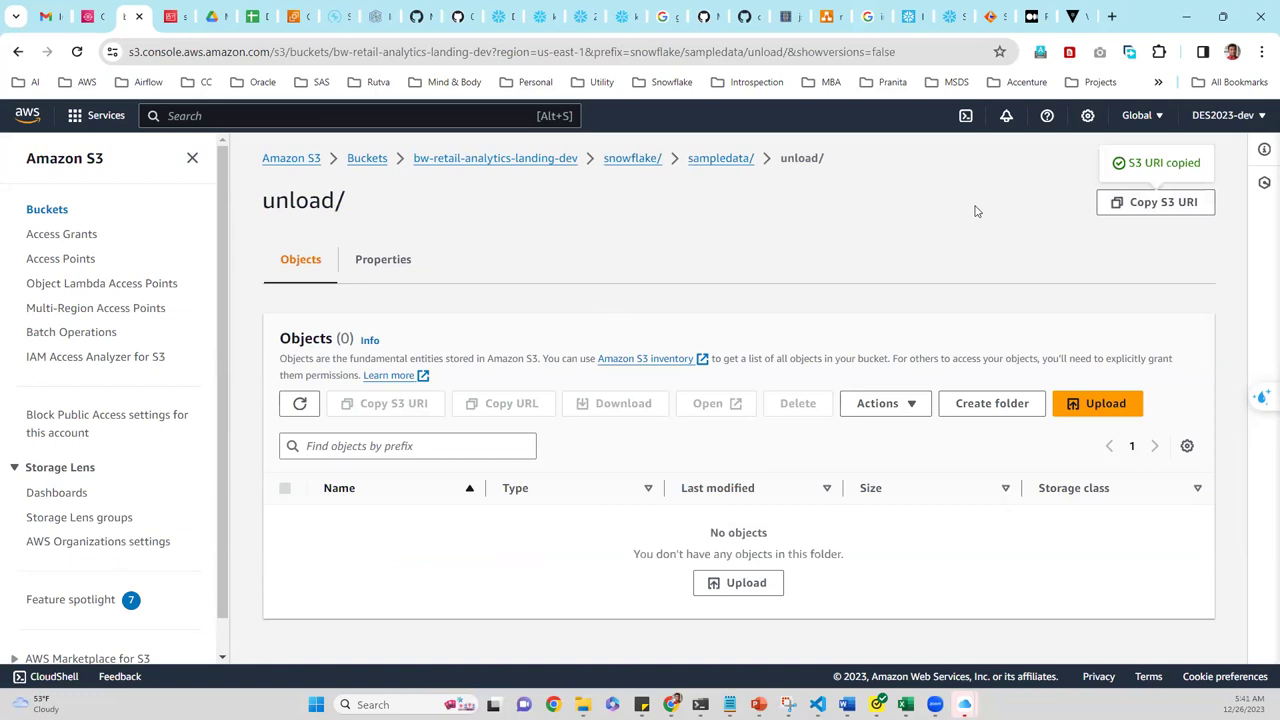
click(505, 20)
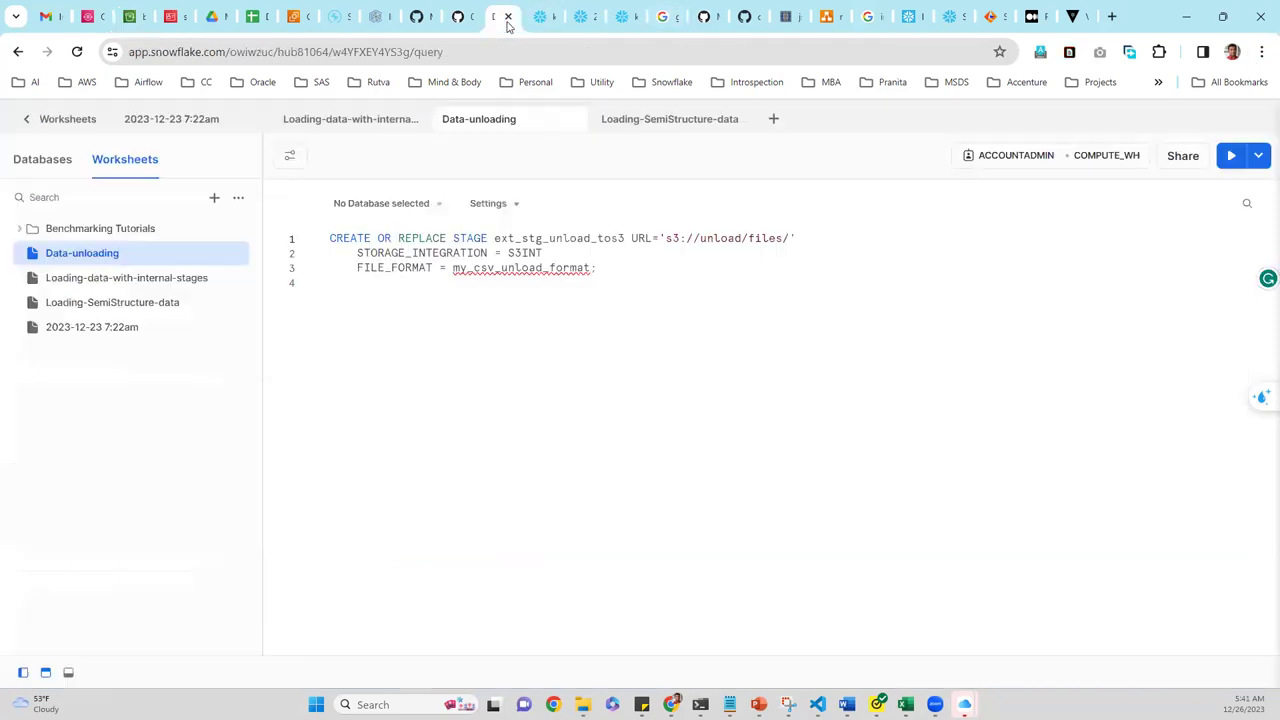
drag(666, 240, 792, 239)
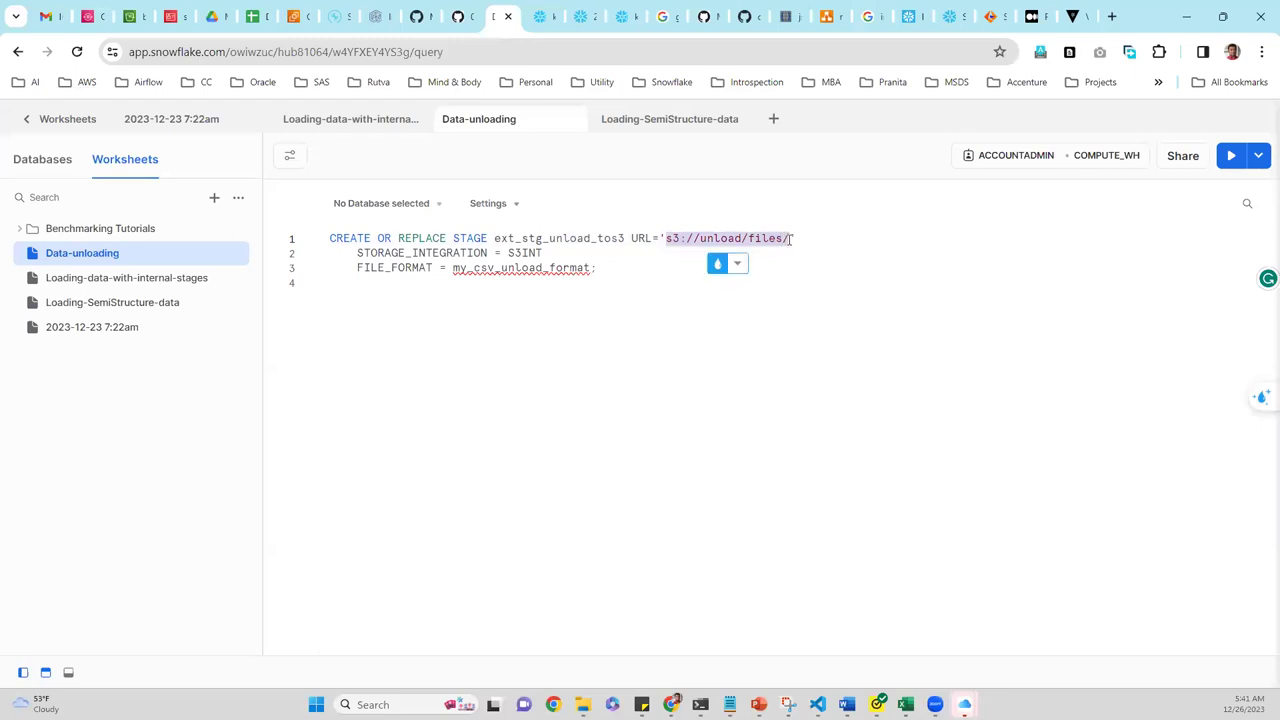
key(ctrl+v)
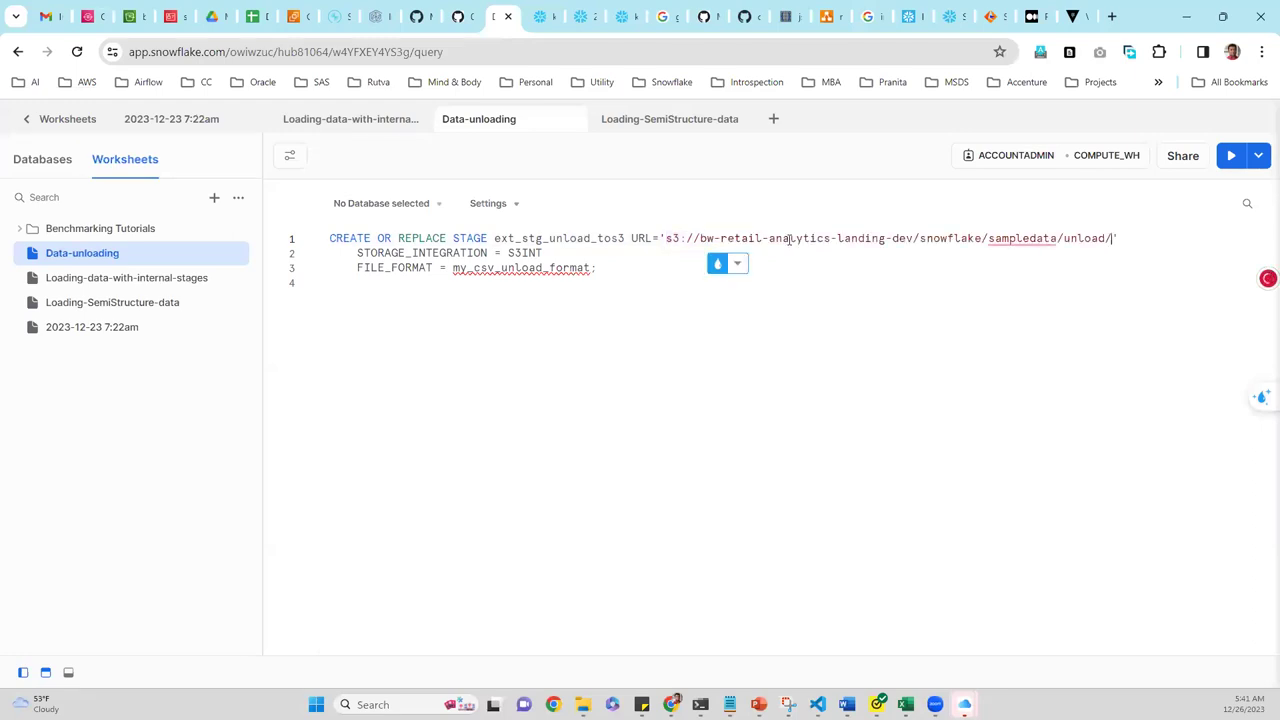
- Set the stage's FILE_FORMAT to sales_data_fileformat, copied from the Loading-data-with-internal-stages worksheet, and run the Data-unloading statement
double_click(518, 254)
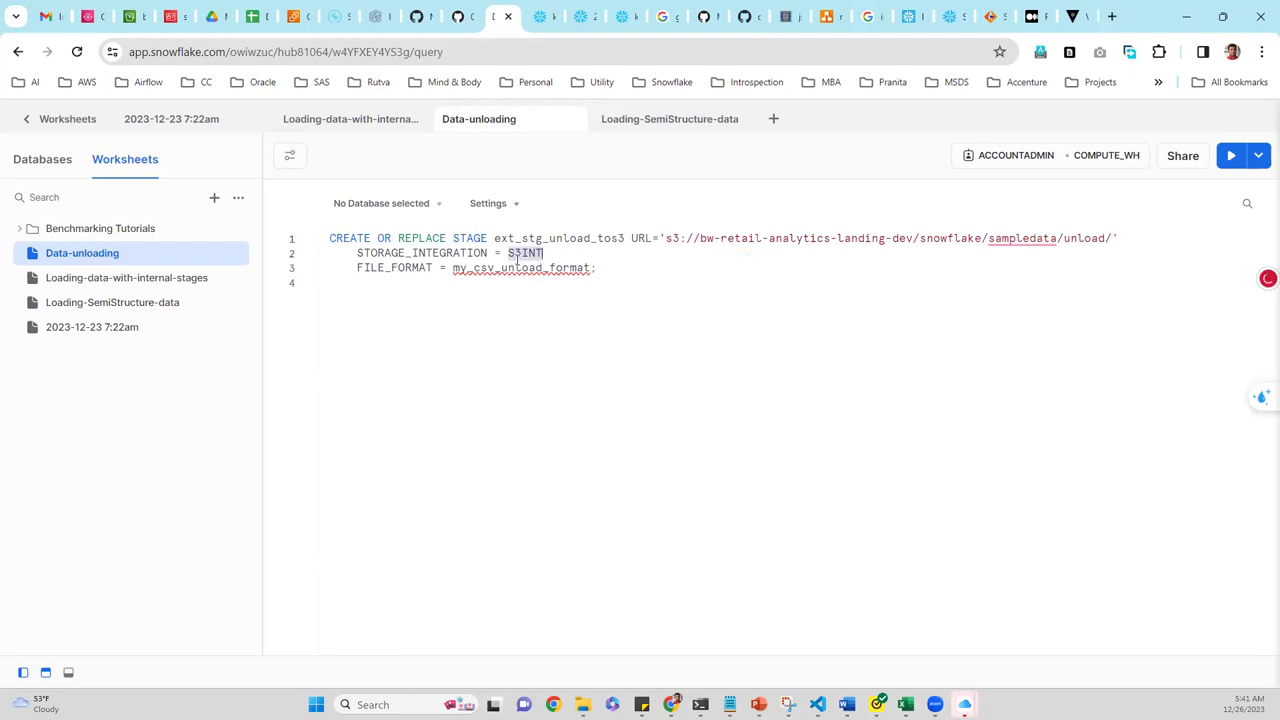
double_click(393, 268)
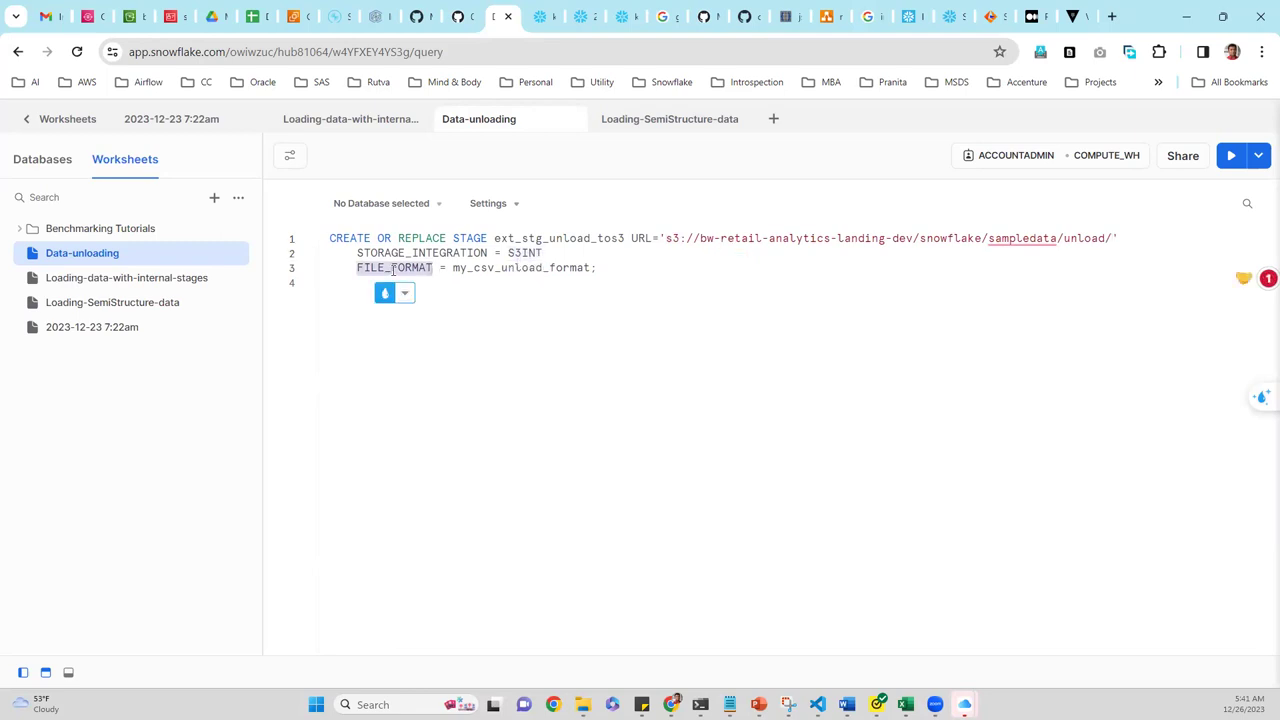
click(135, 287)
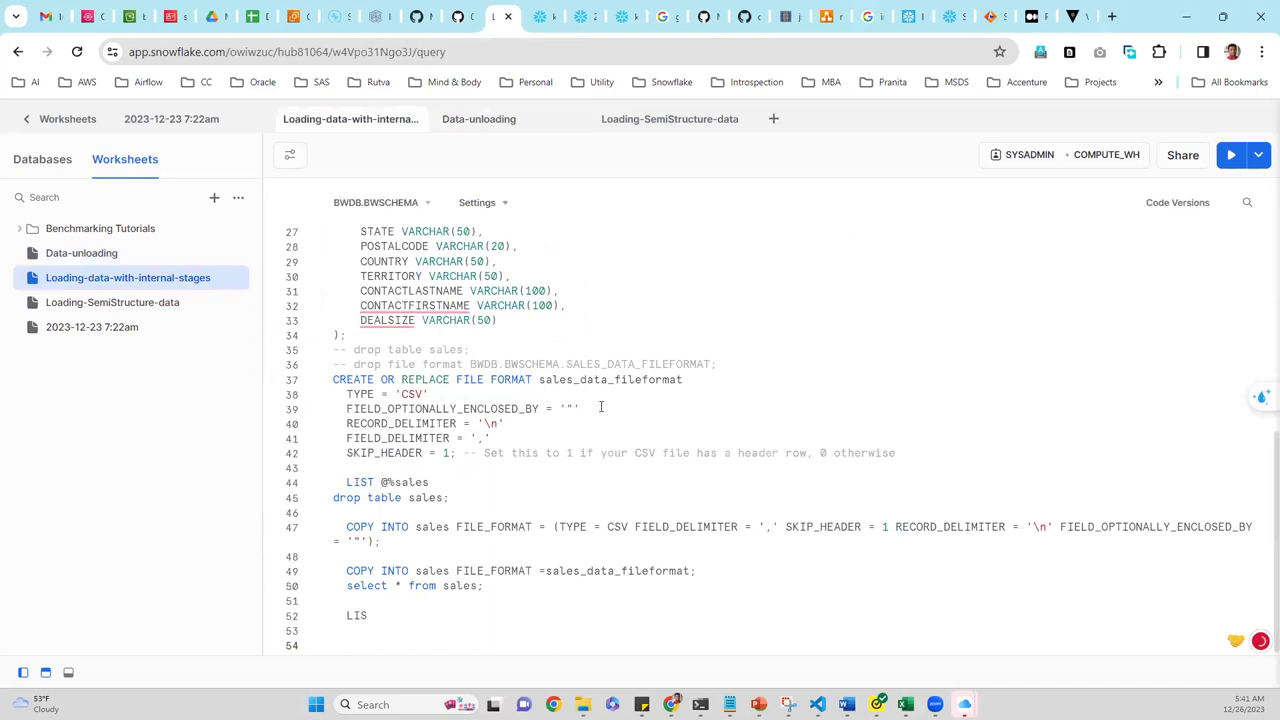
double_click(612, 380)
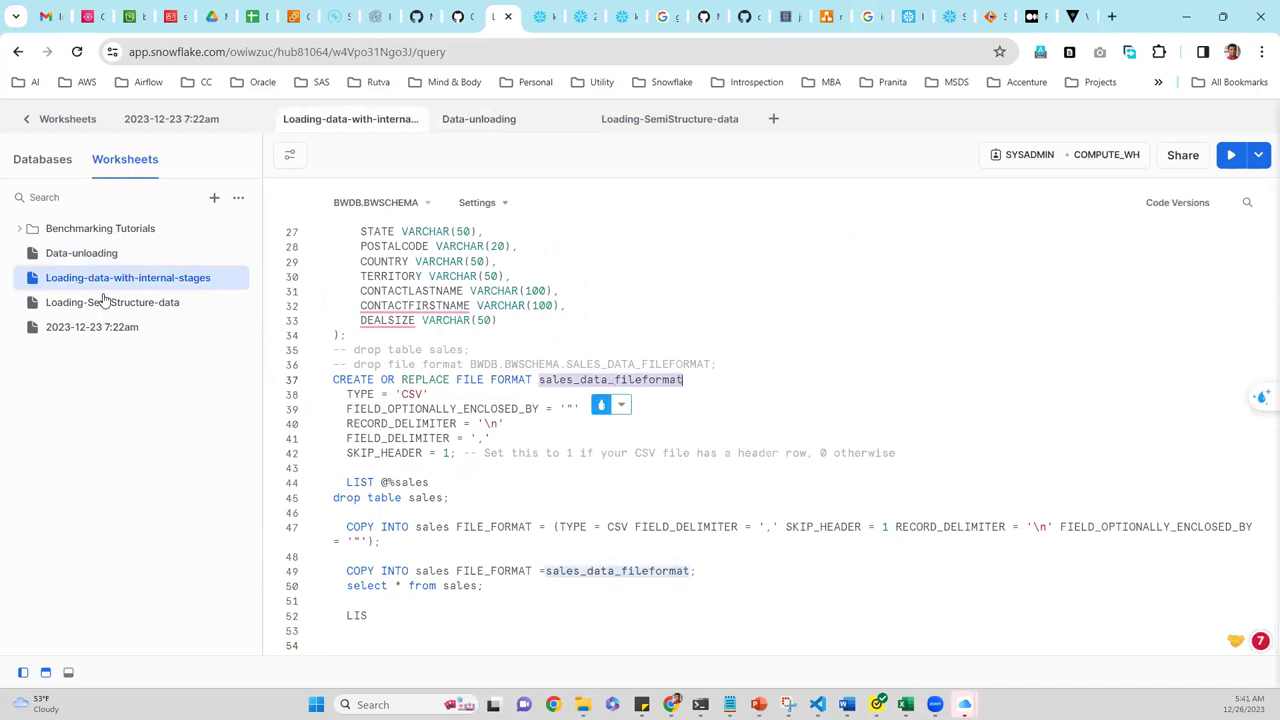
click(91, 258)
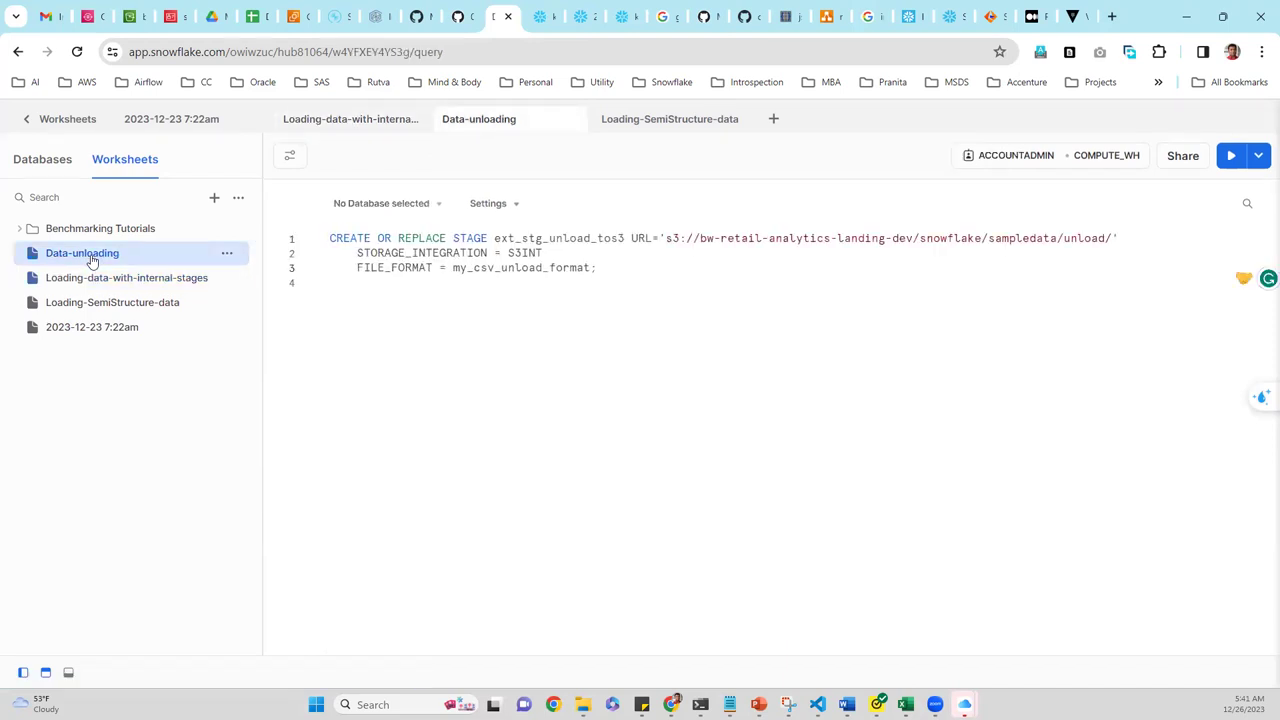
double_click(550, 270)
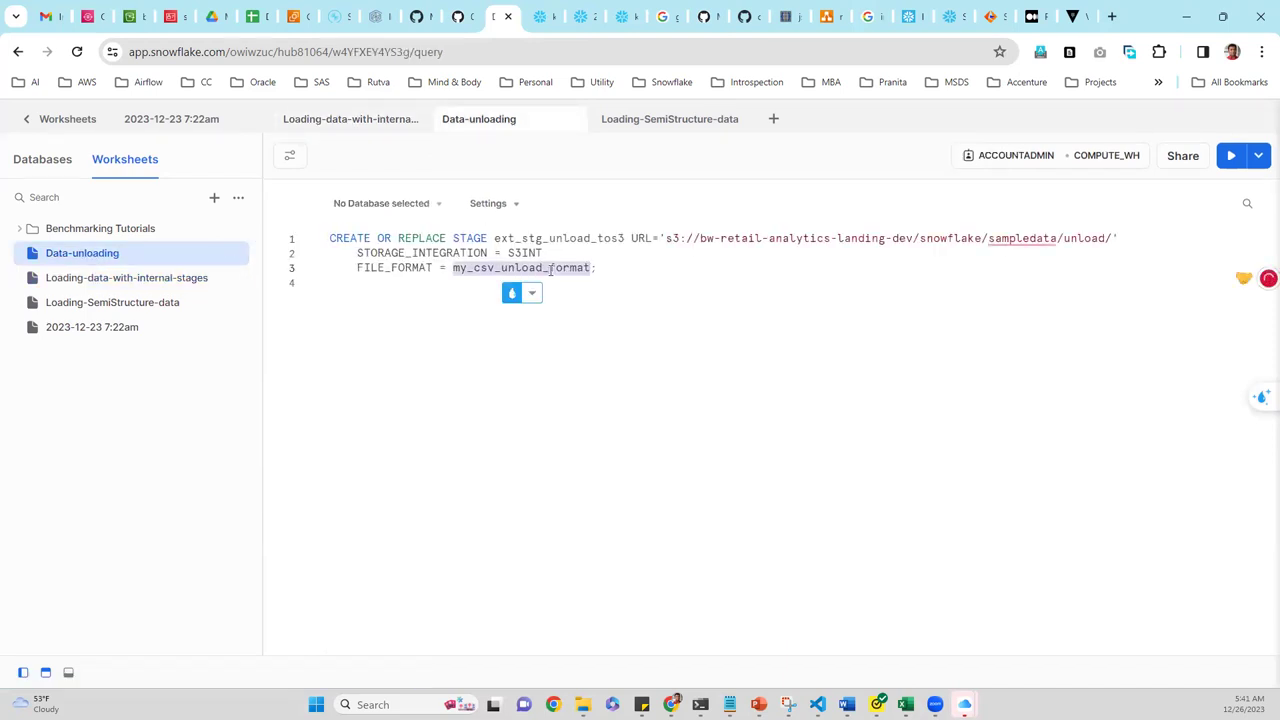
key(ctrl+v)
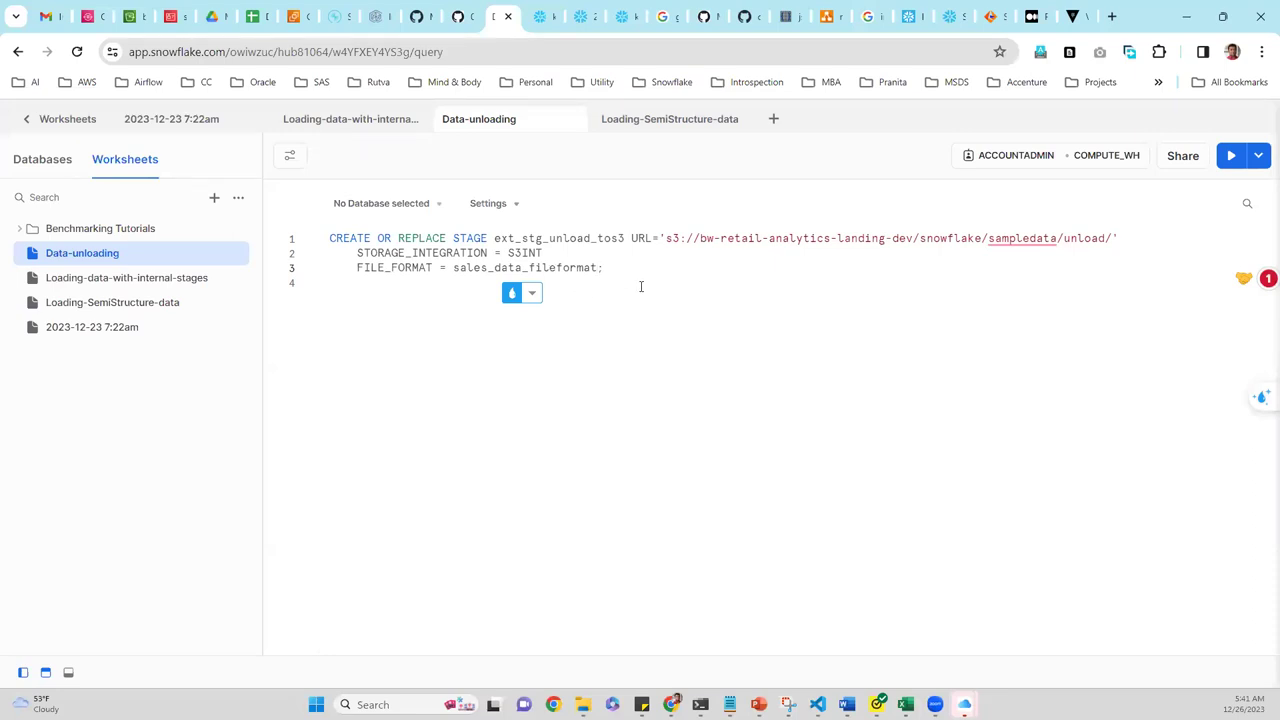
click(1231, 158)
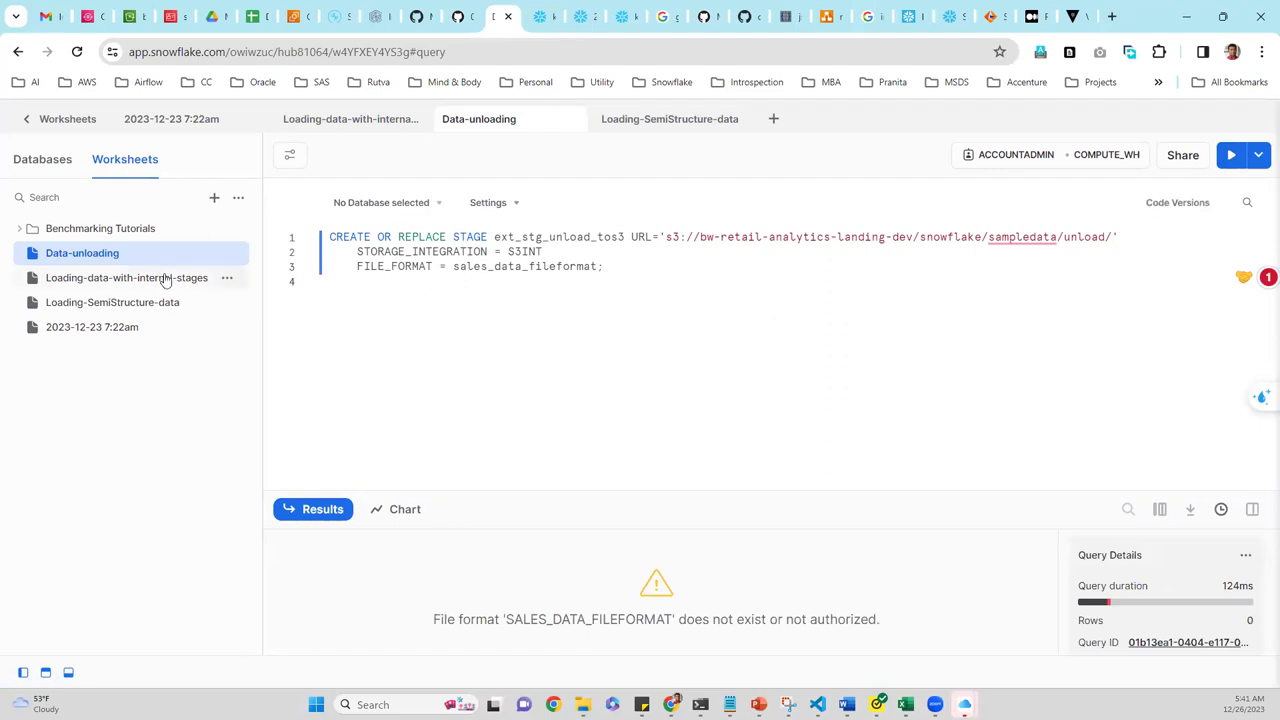
- Check the file formats that exist in the BWSCHEMA schema of the BWDB database
click(38, 163)
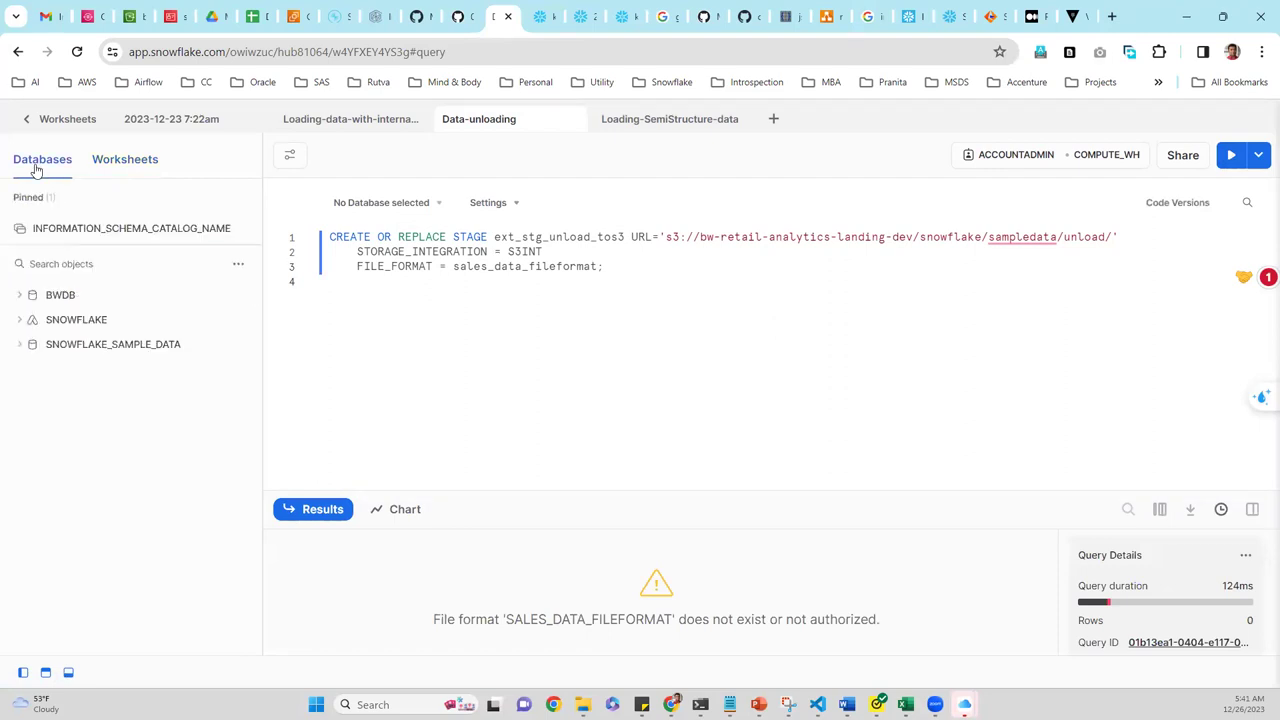
click(19, 297)
click(33, 320)
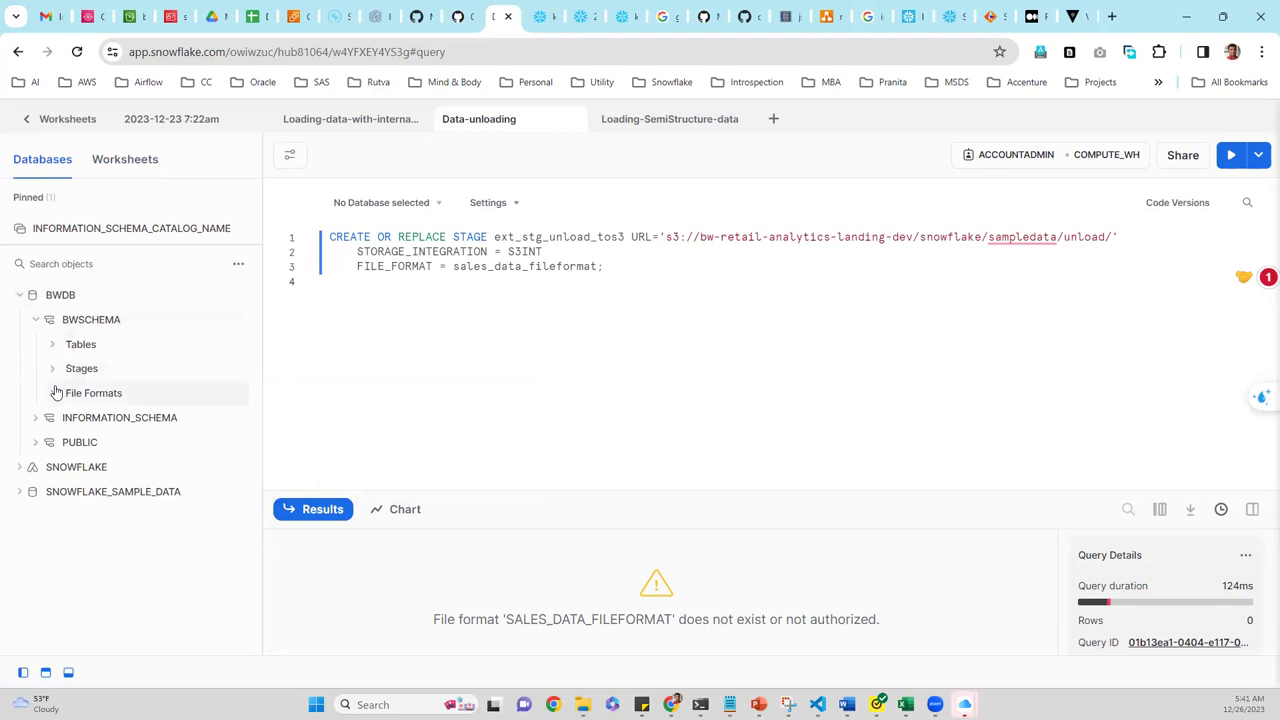
click(55, 394)
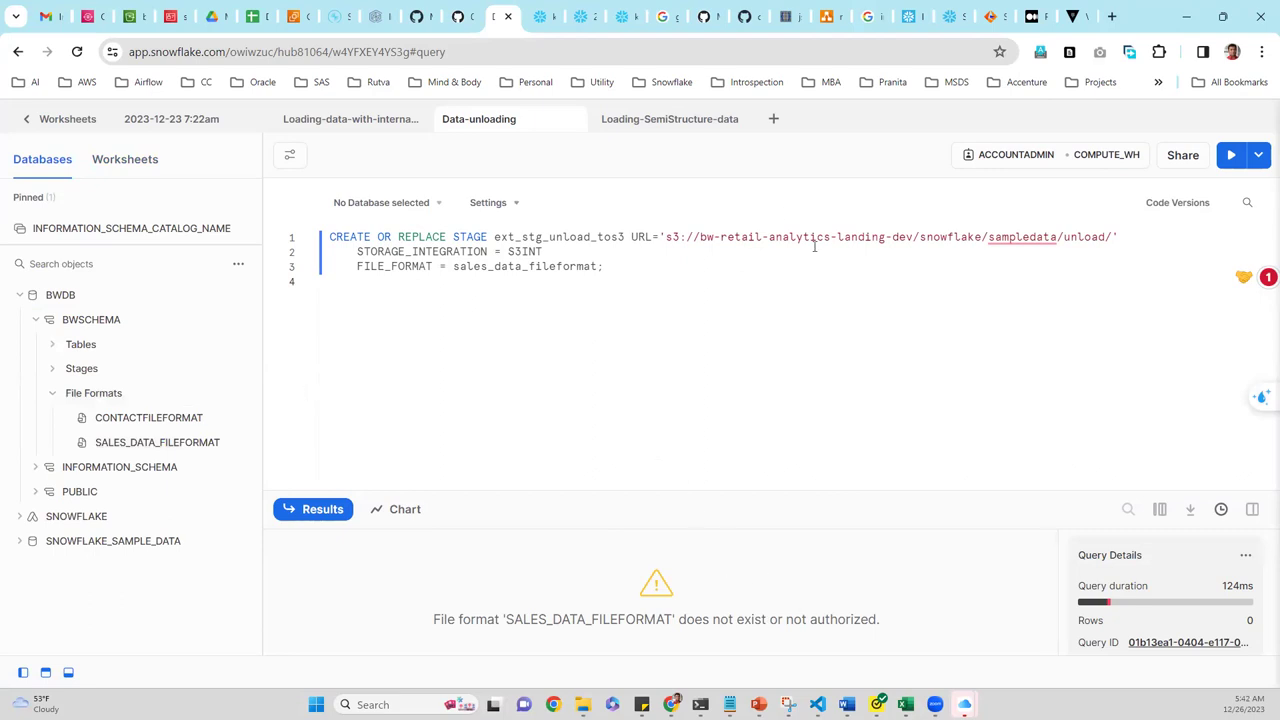
- Switch the Data-unloading worksheet's role to SYSADMIN and run the CREATE STAGE statement
click(1008, 158)
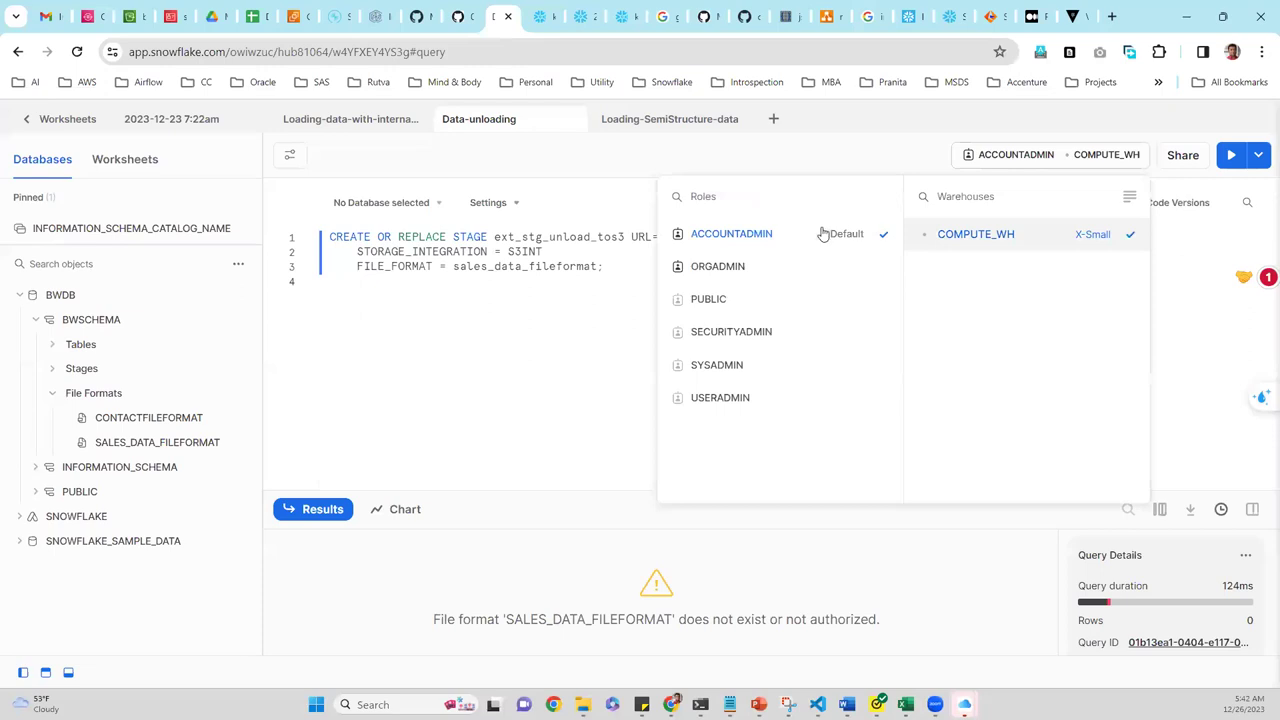
click(745, 366)
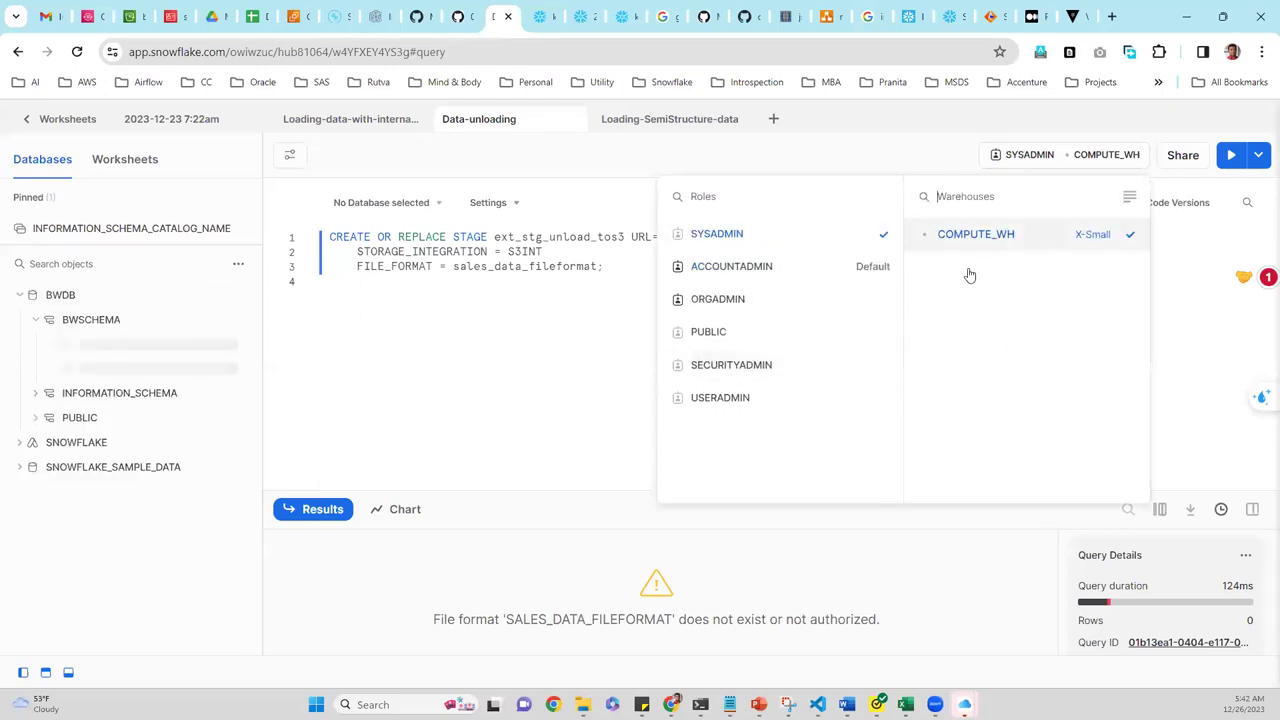
click(466, 391)
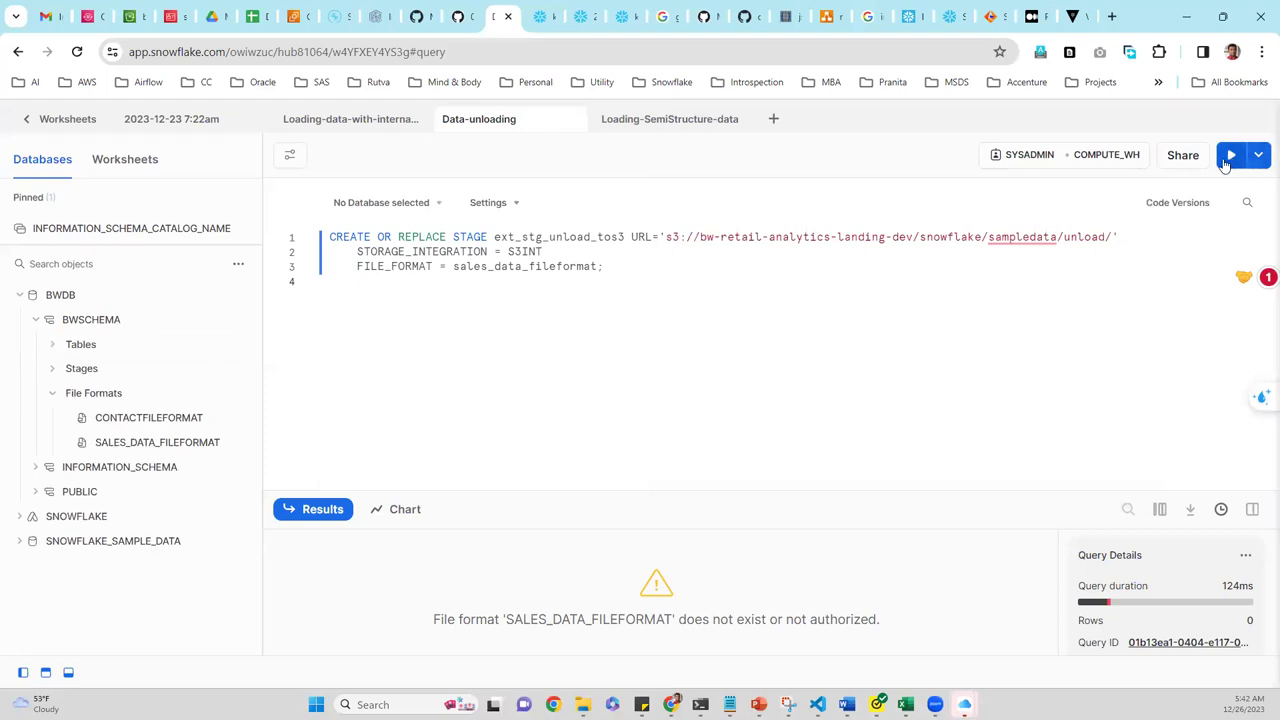
click(1228, 158)
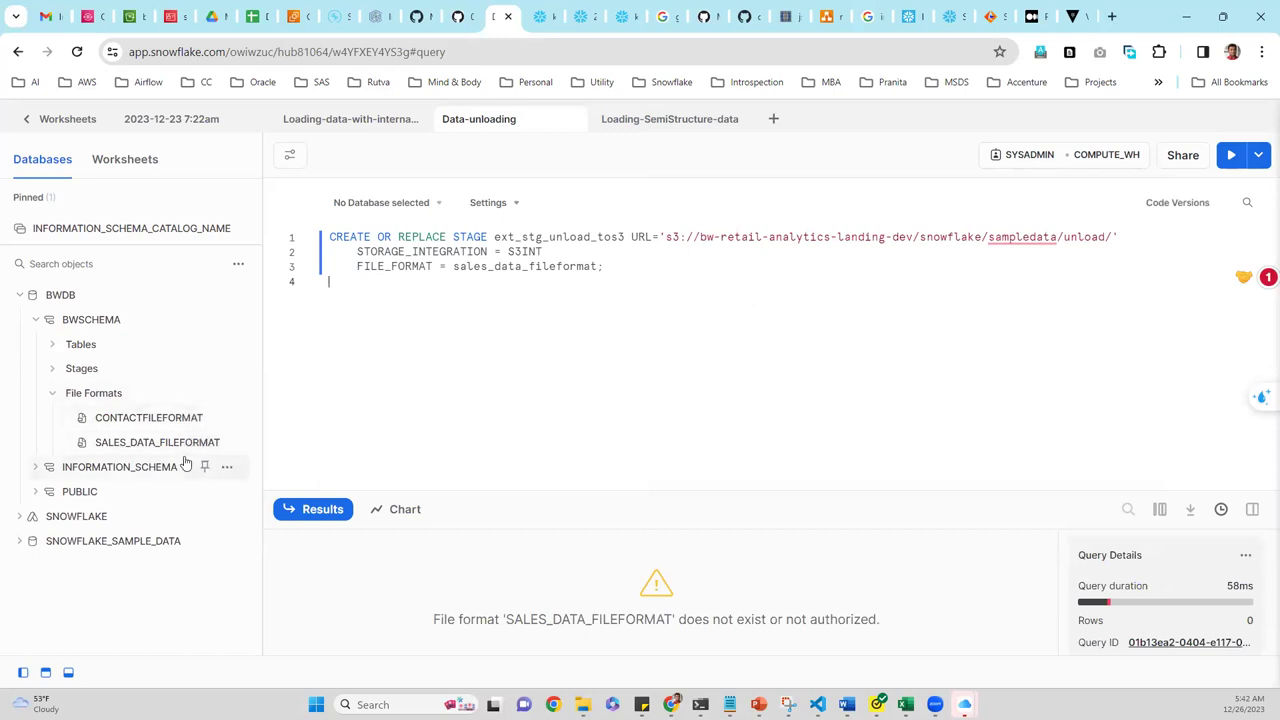
- Set the worksheet's context to database BWDB and schema BWSCHEMA, and run the whole CREATE STAGE statement again
mouse_move(185, 462)
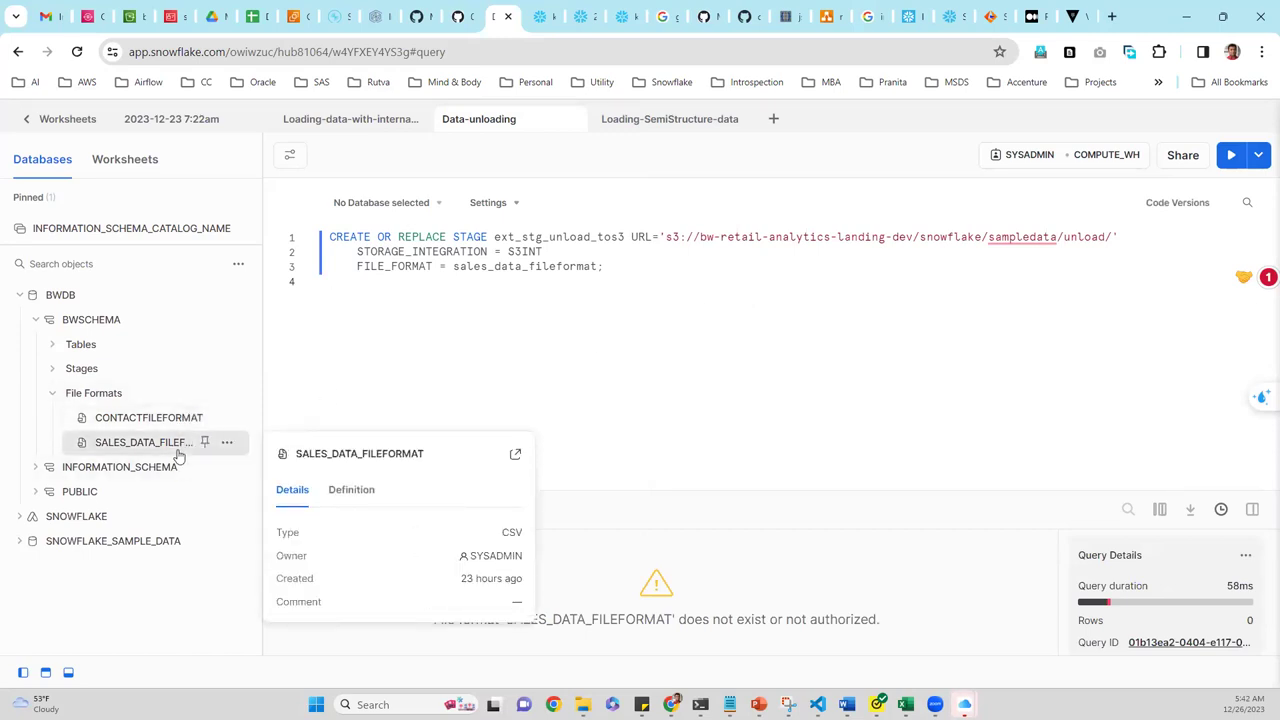
click(342, 204)
click(372, 282)
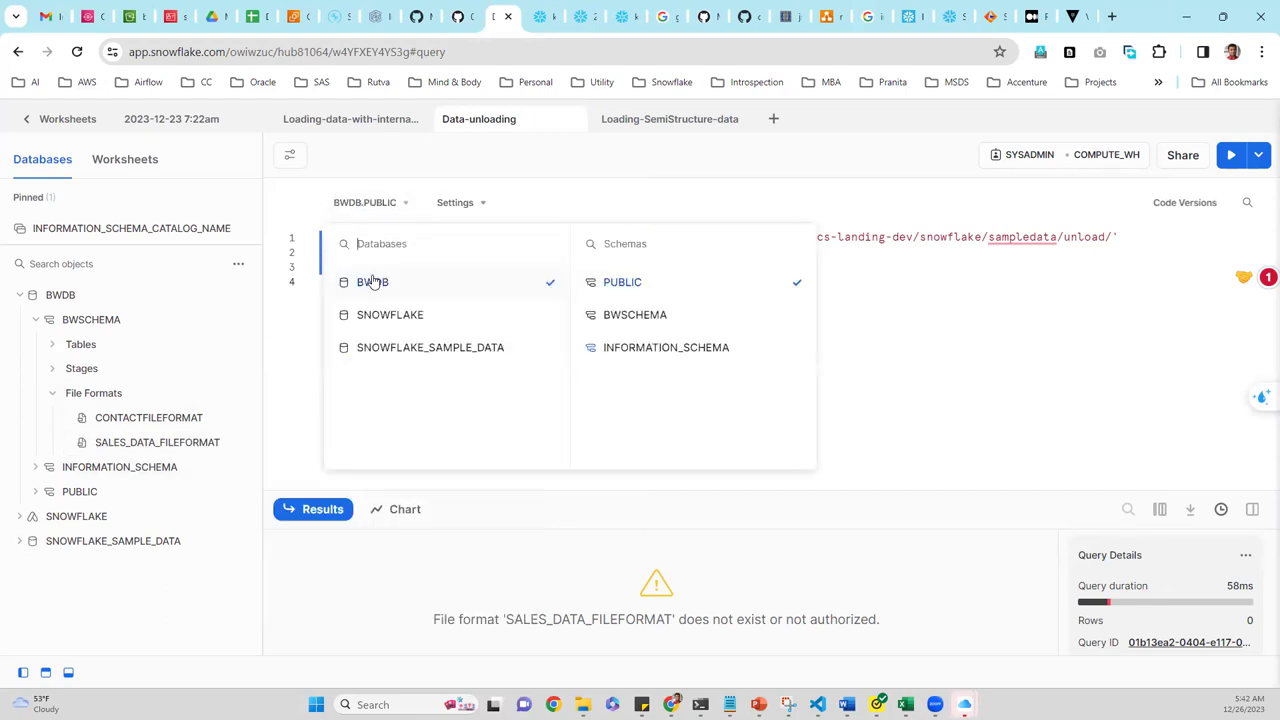
click(642, 319)
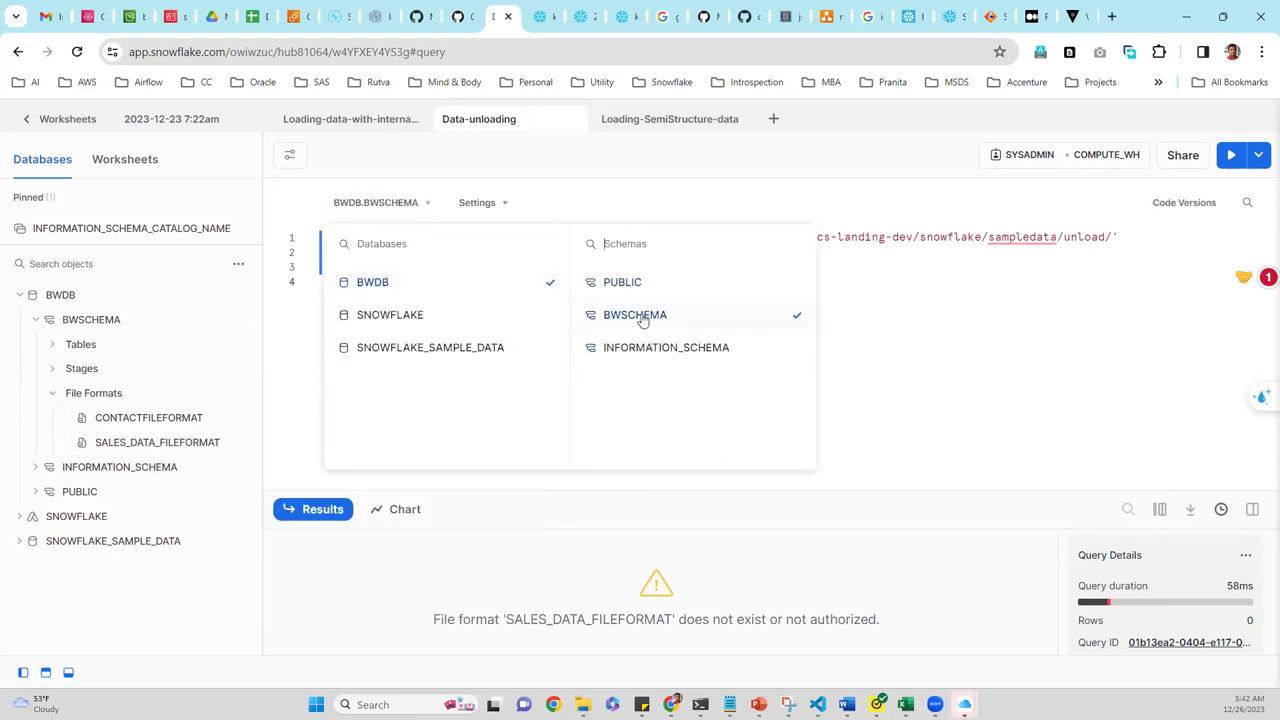
click(982, 342)
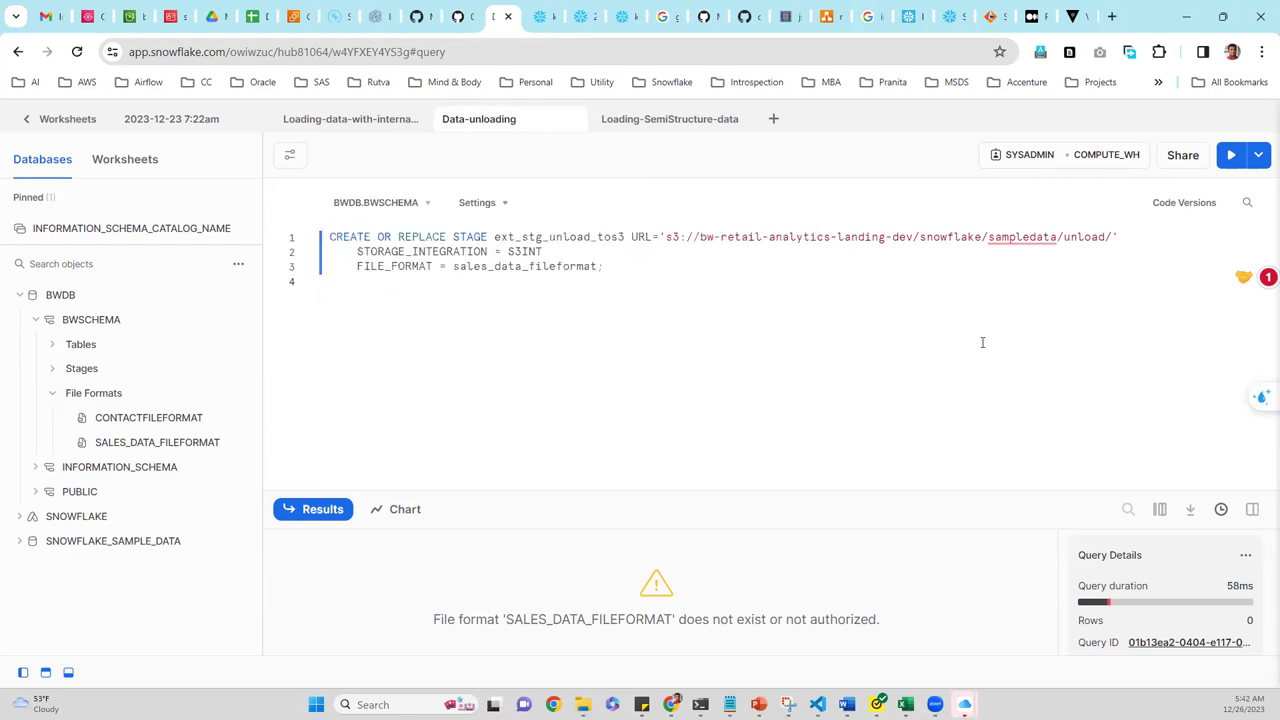
click(1231, 160)
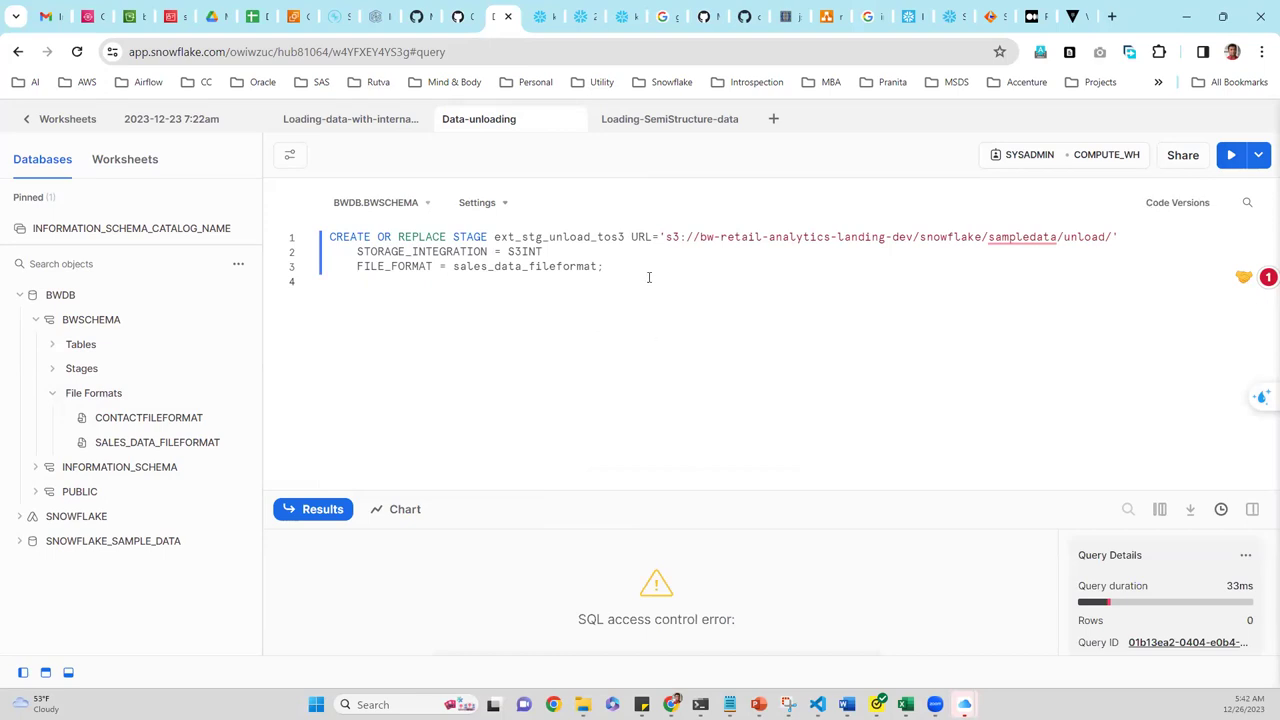
key(ctrl+a)
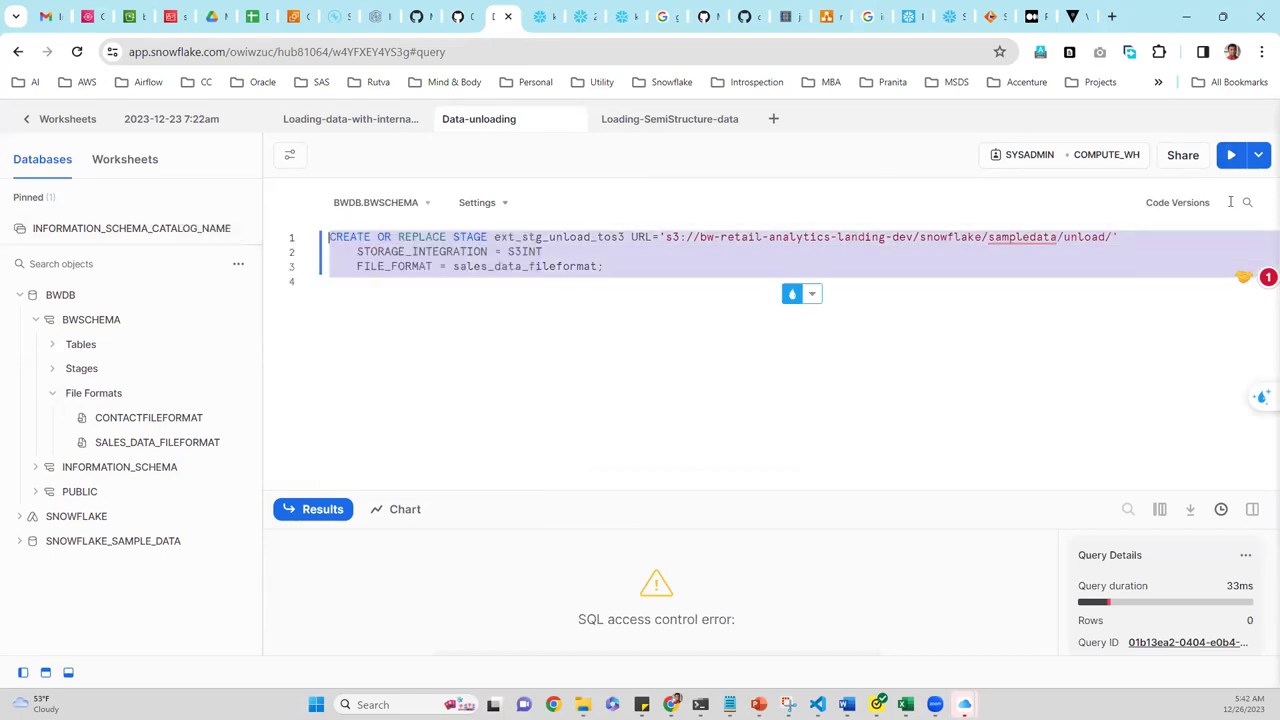
click(1229, 156)
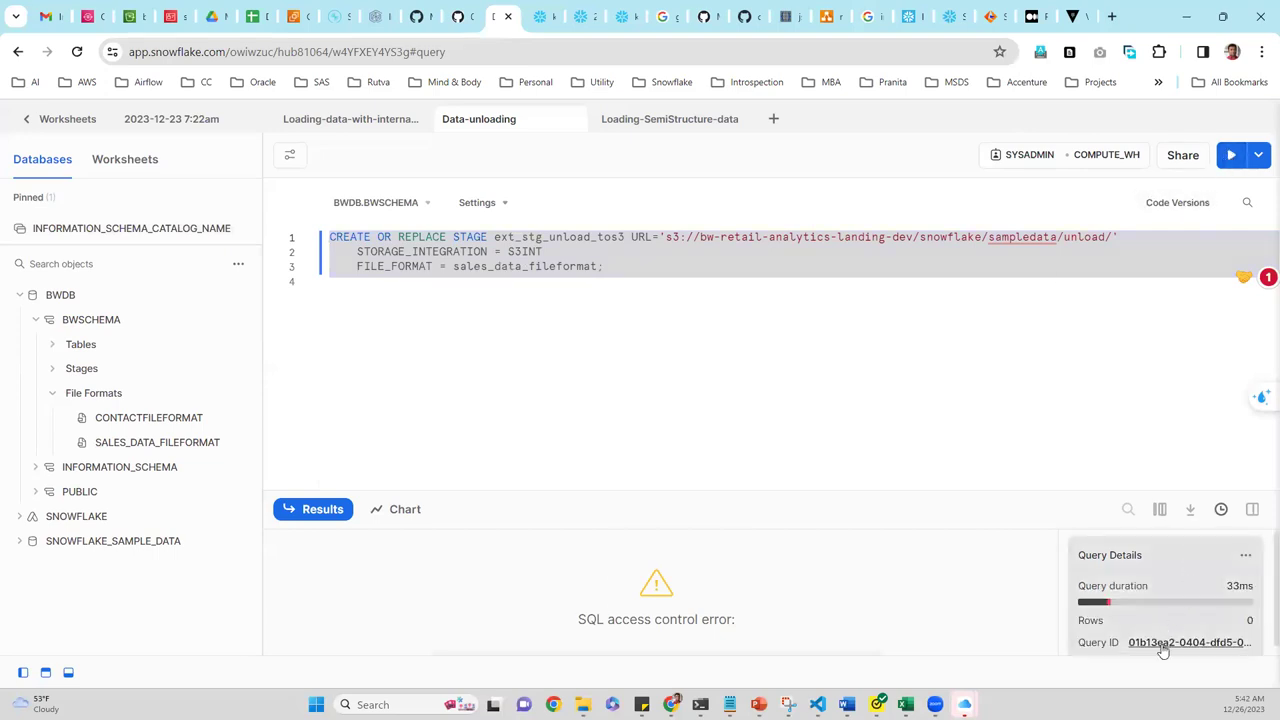
- Examine the query details of the failed CREATE STAGE run, reading the full error under its SQL text, and return to the worksheet
click(1163, 644)
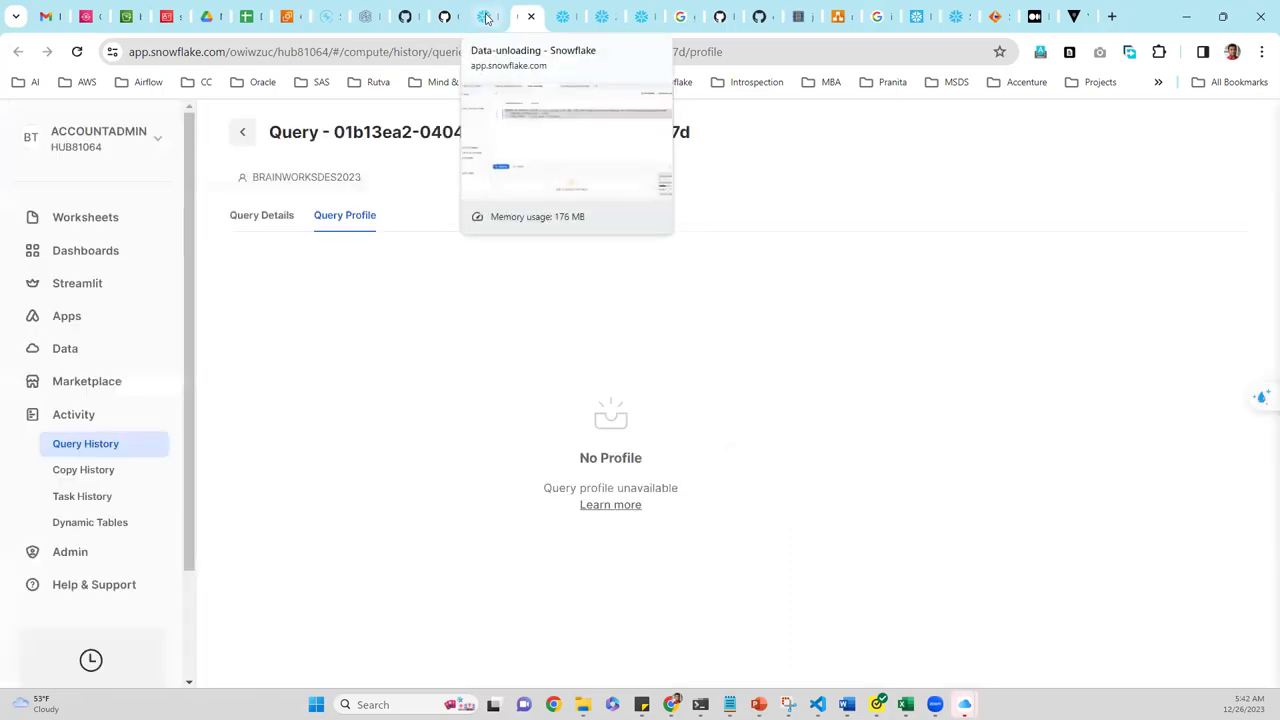
click(248, 223)
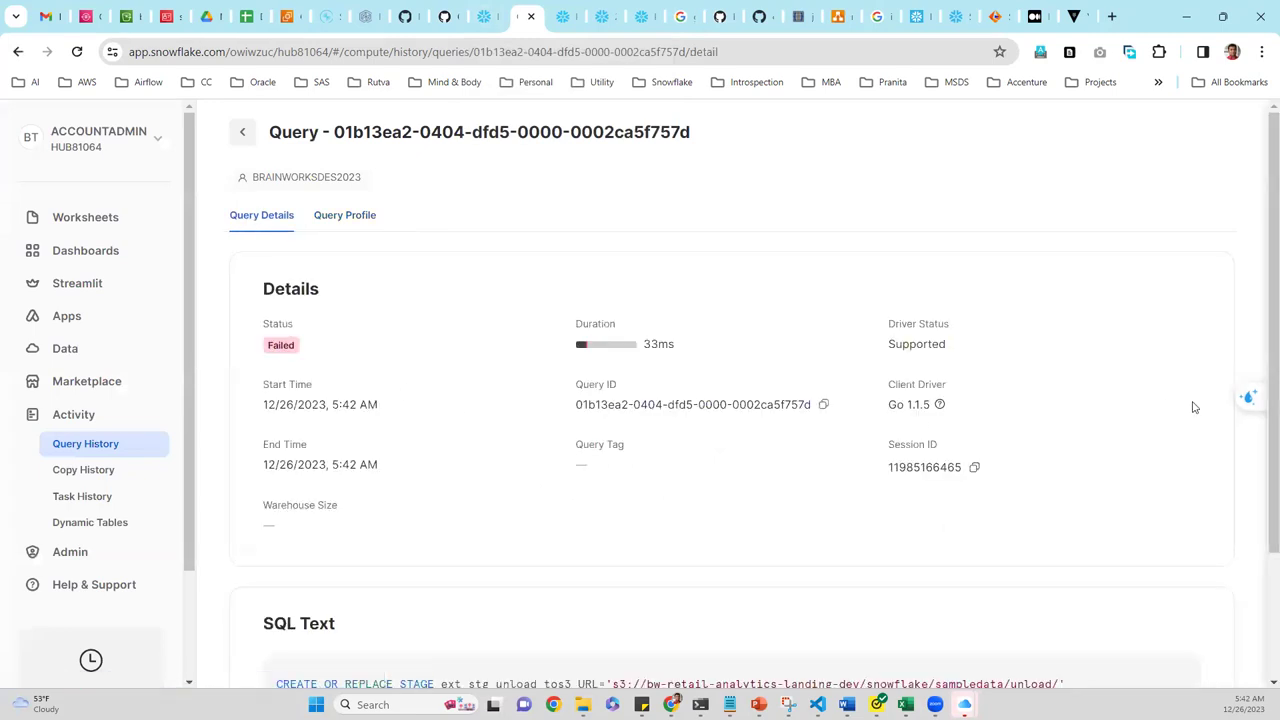
scroll(1264, 347, down, 2)
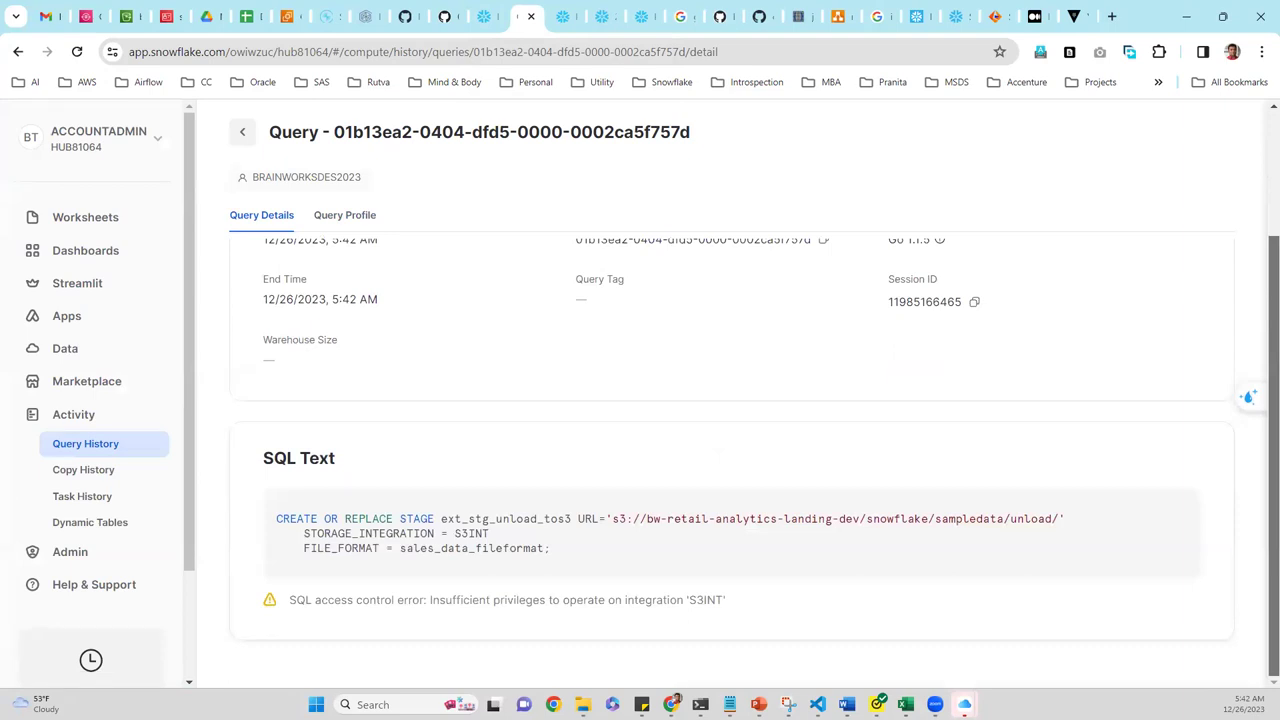
scroll(1240, 330, up, 2)
drag(1223, 251, 471, 34)
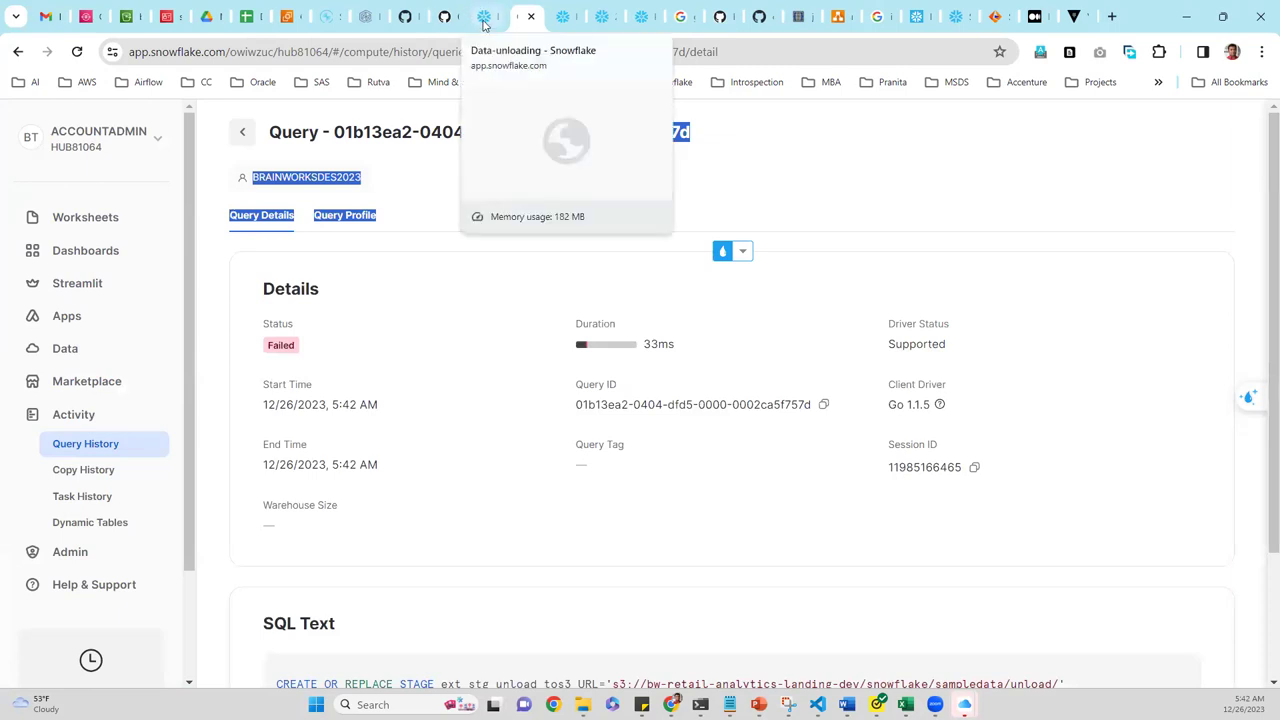
click(483, 18)
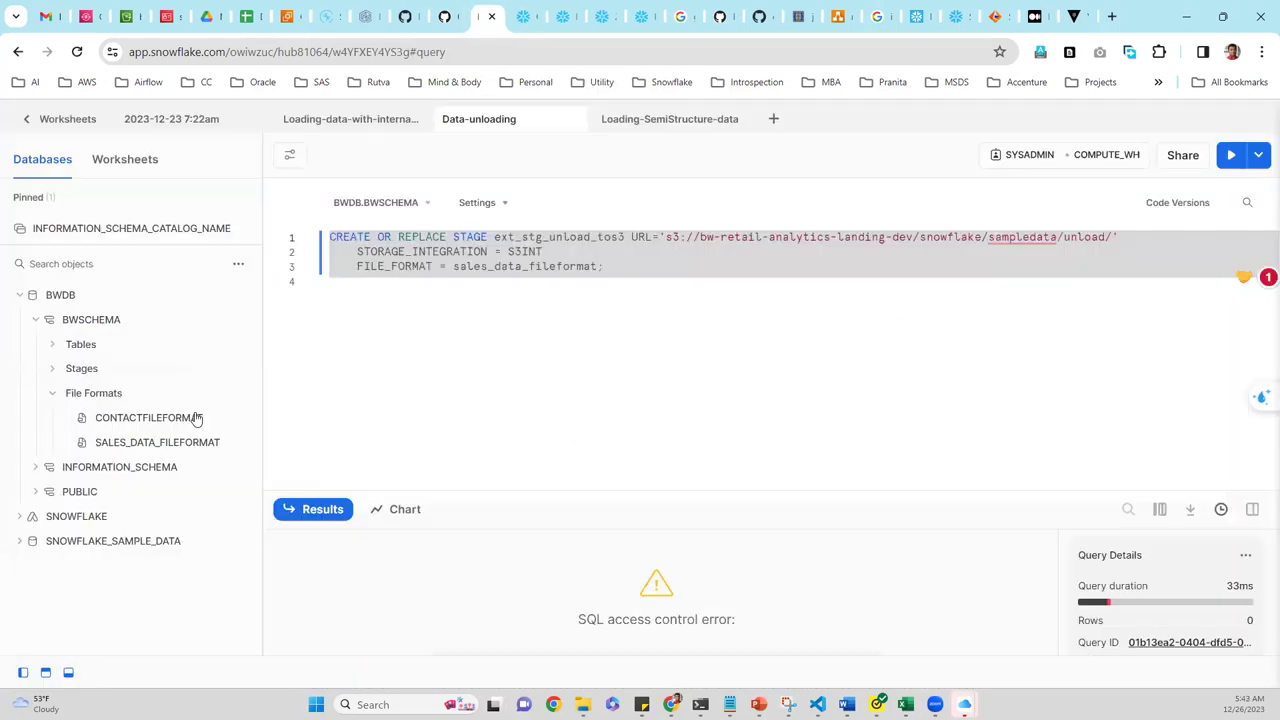
- Switch the worksheet's role back to ACCOUNTADMIN and run the CREATE STAGE statement in BWDB.BWSCHEMA
click(51, 395)
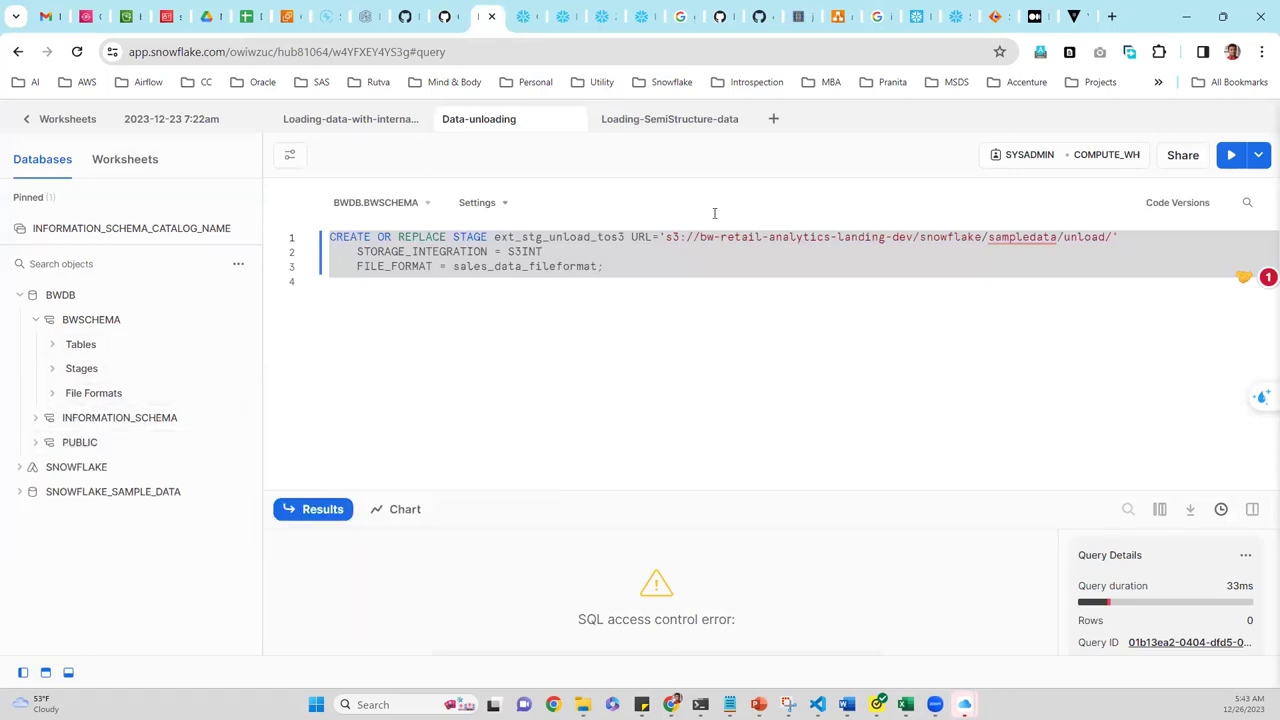
click(1030, 161)
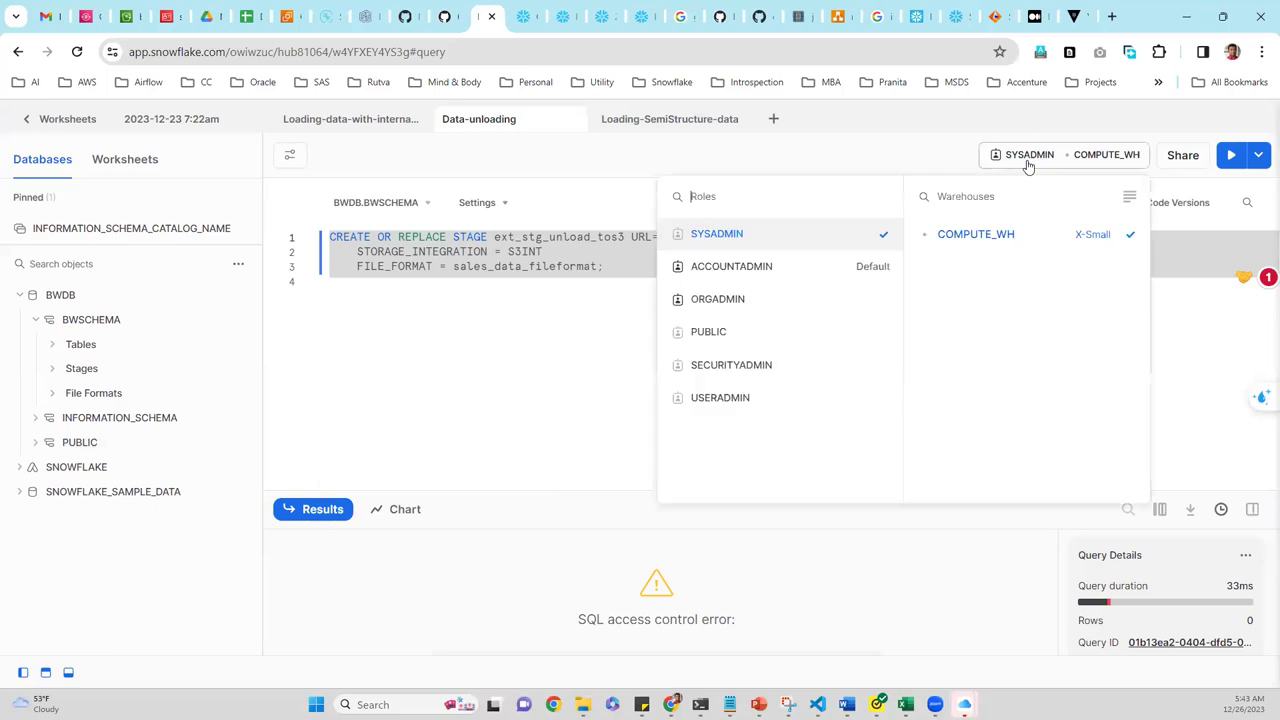
click(837, 266)
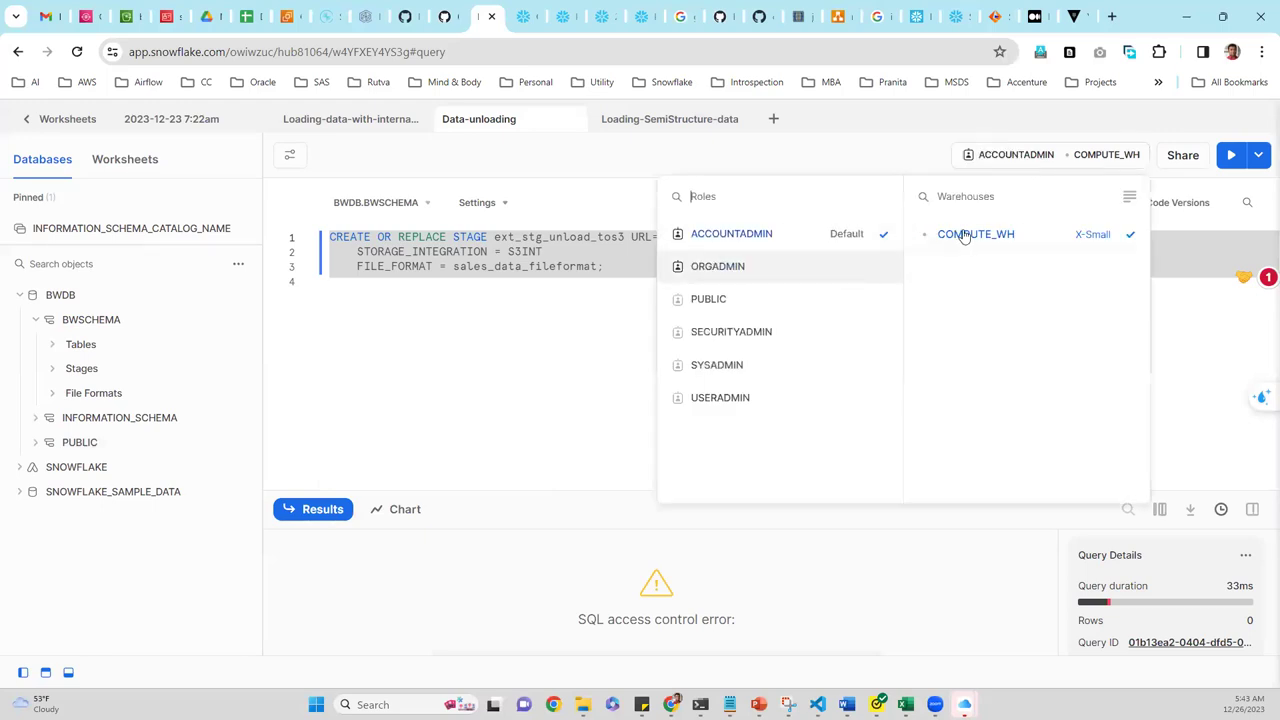
click(526, 352)
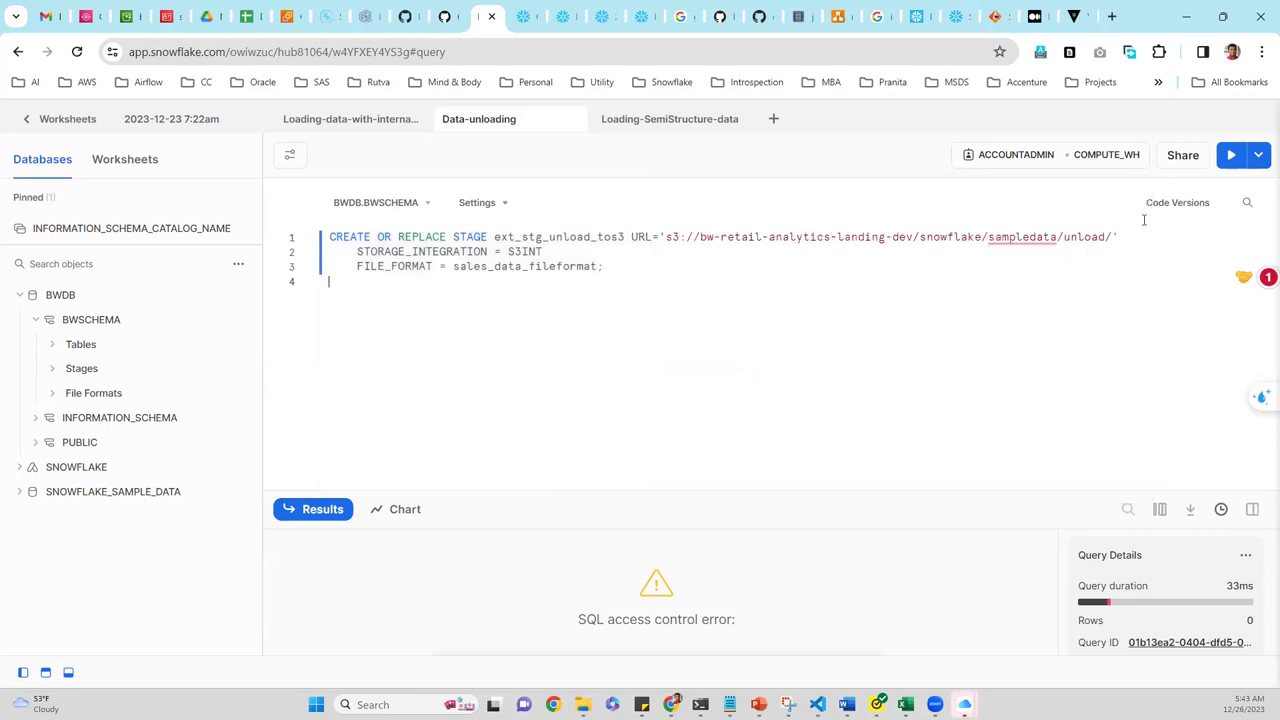
click(1231, 155)
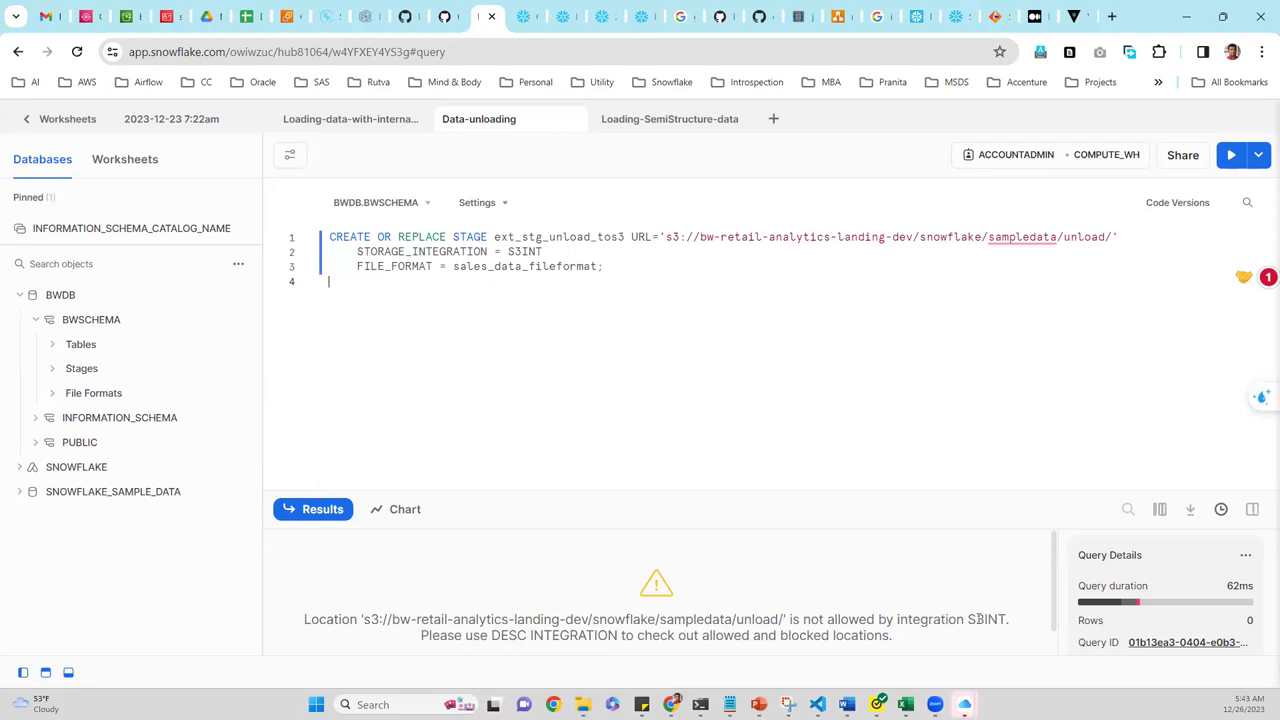
- Run DESC STORAGE INTEGRATION S3INT from the 2023-12-23 7:22am worksheet and check the integration's allowed locations and AWS role ARN
double_click(972, 620)
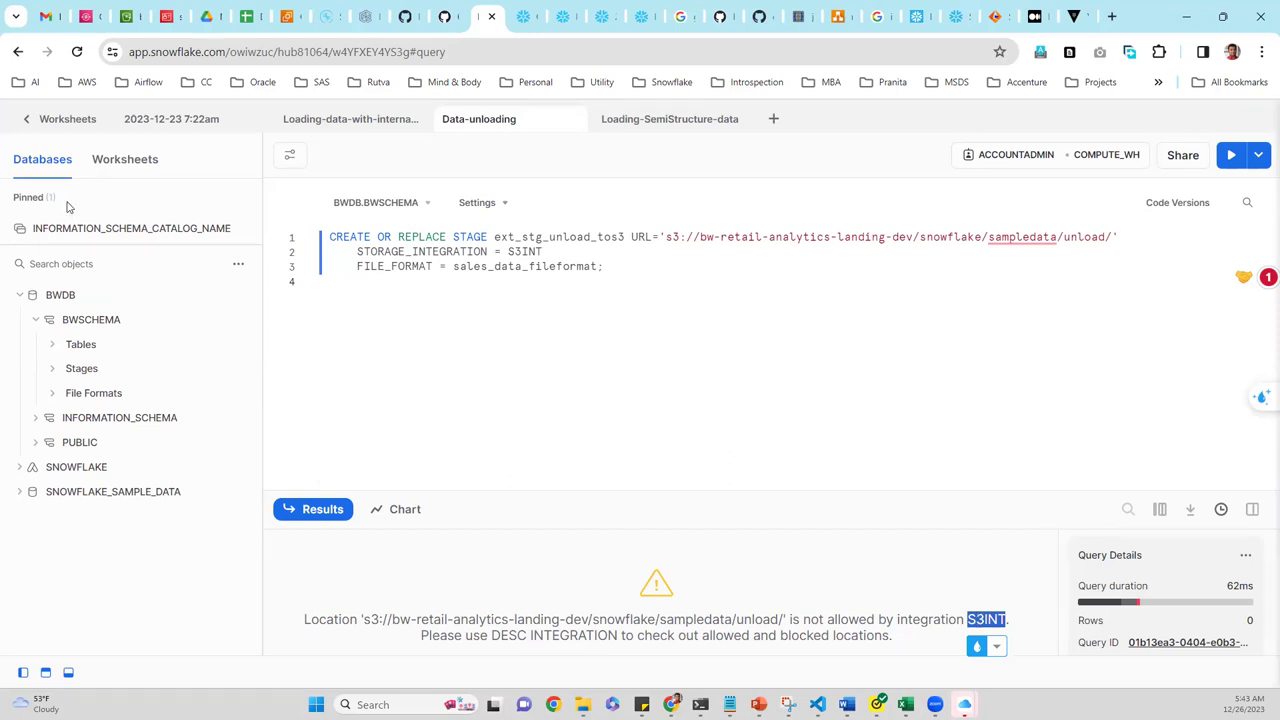
click(115, 170)
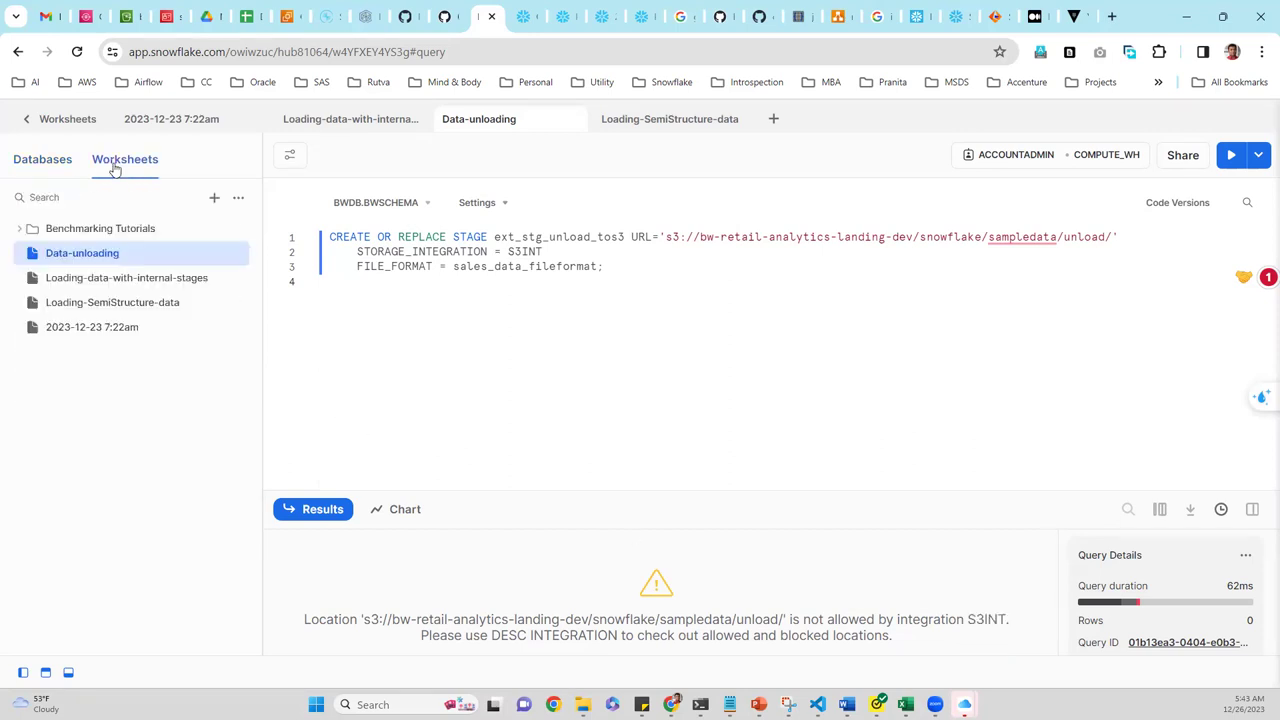
click(80, 335)
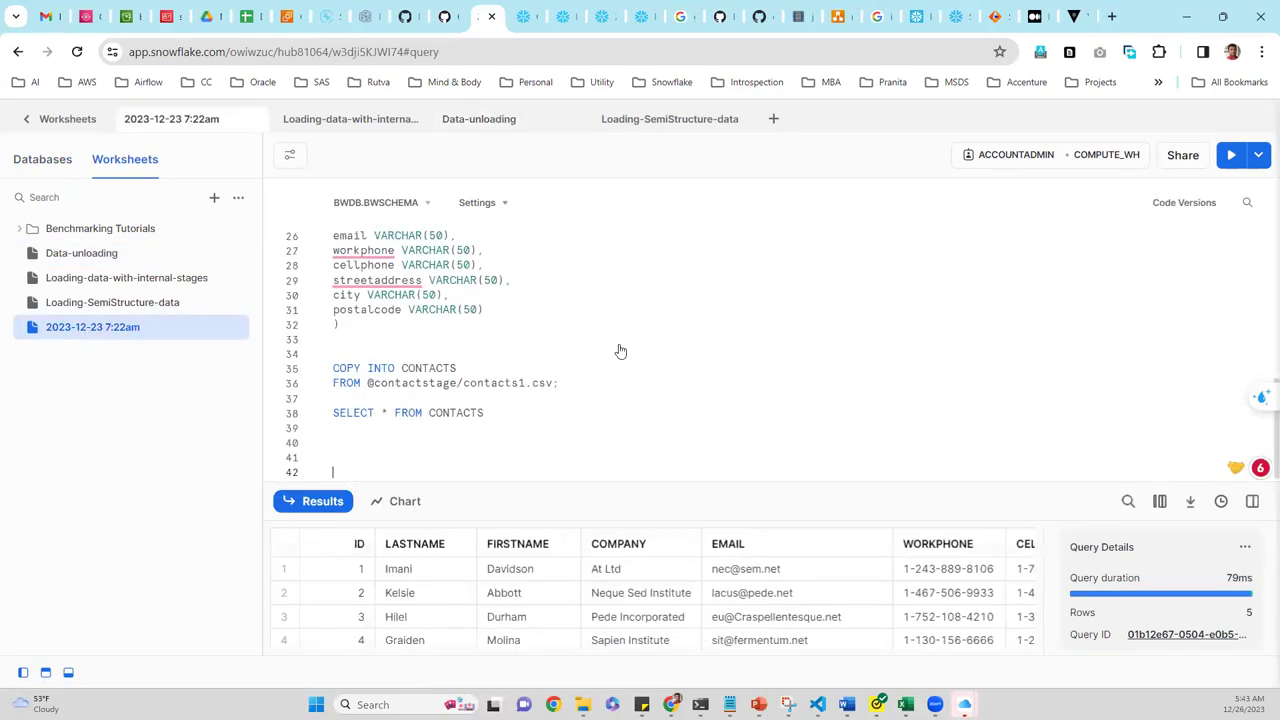
scroll(620, 350, up, 5)
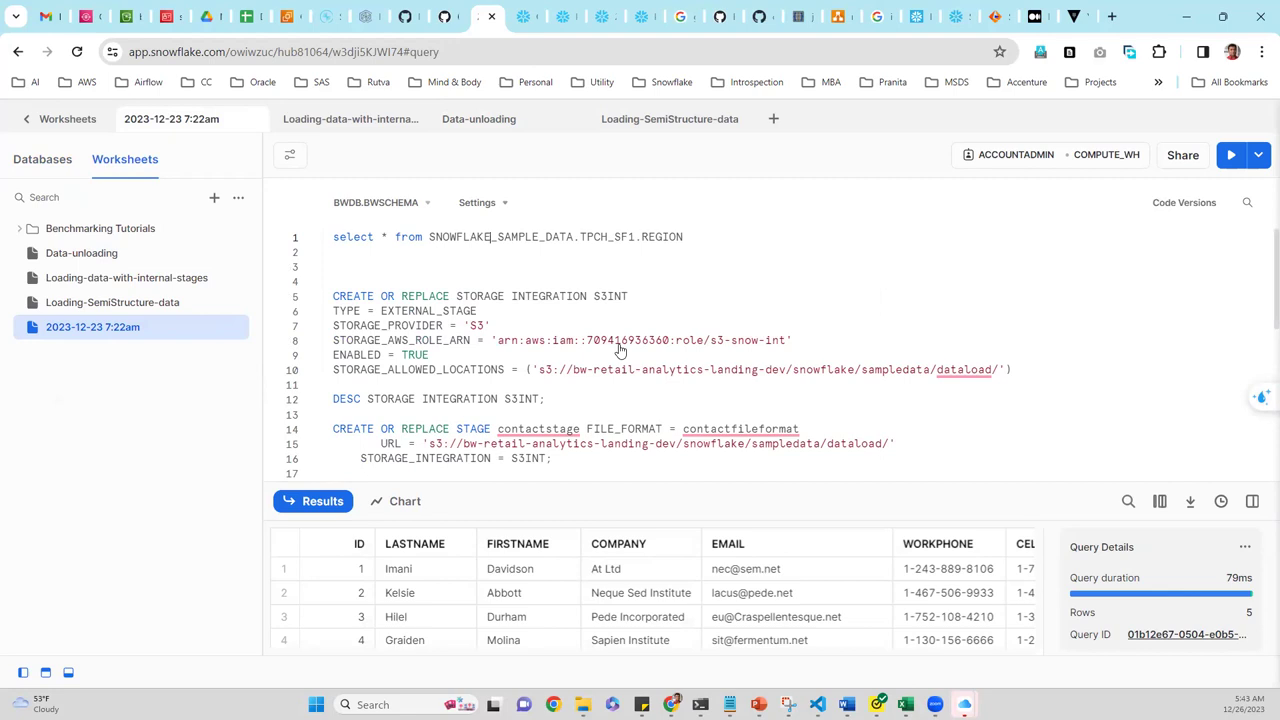
click(552, 387)
drag(545, 401, 306, 399)
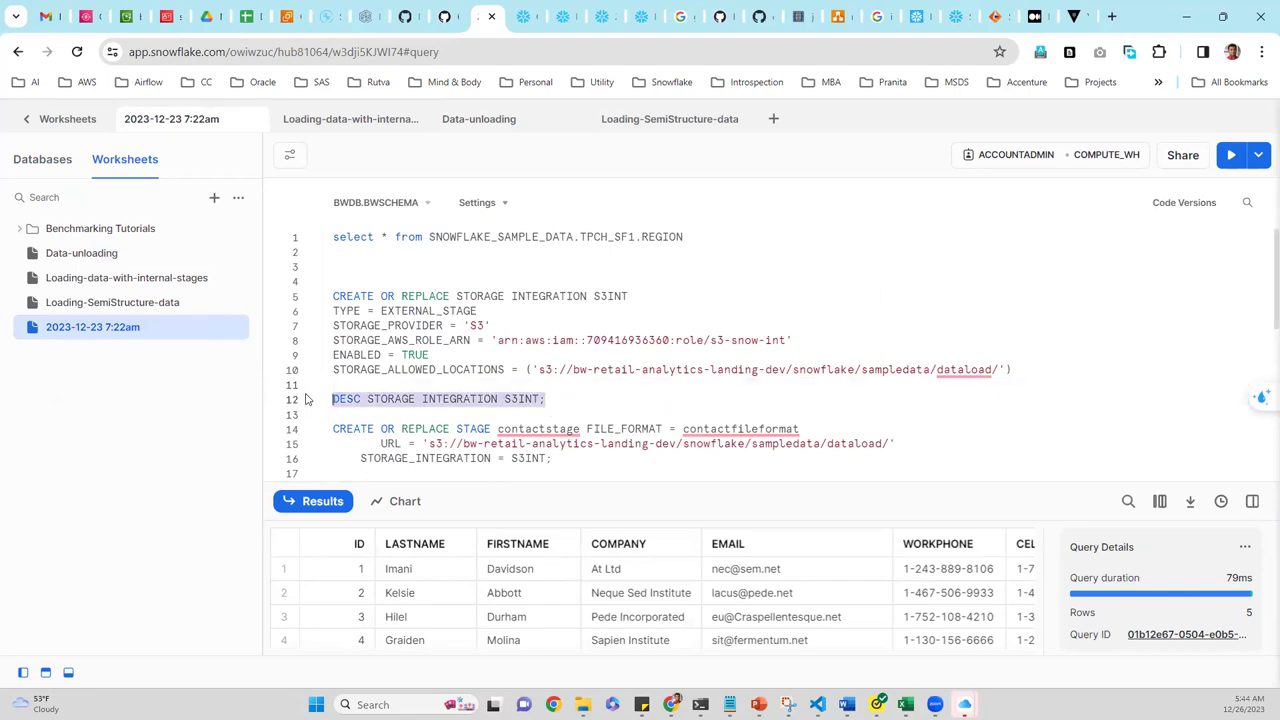
click(1233, 156)
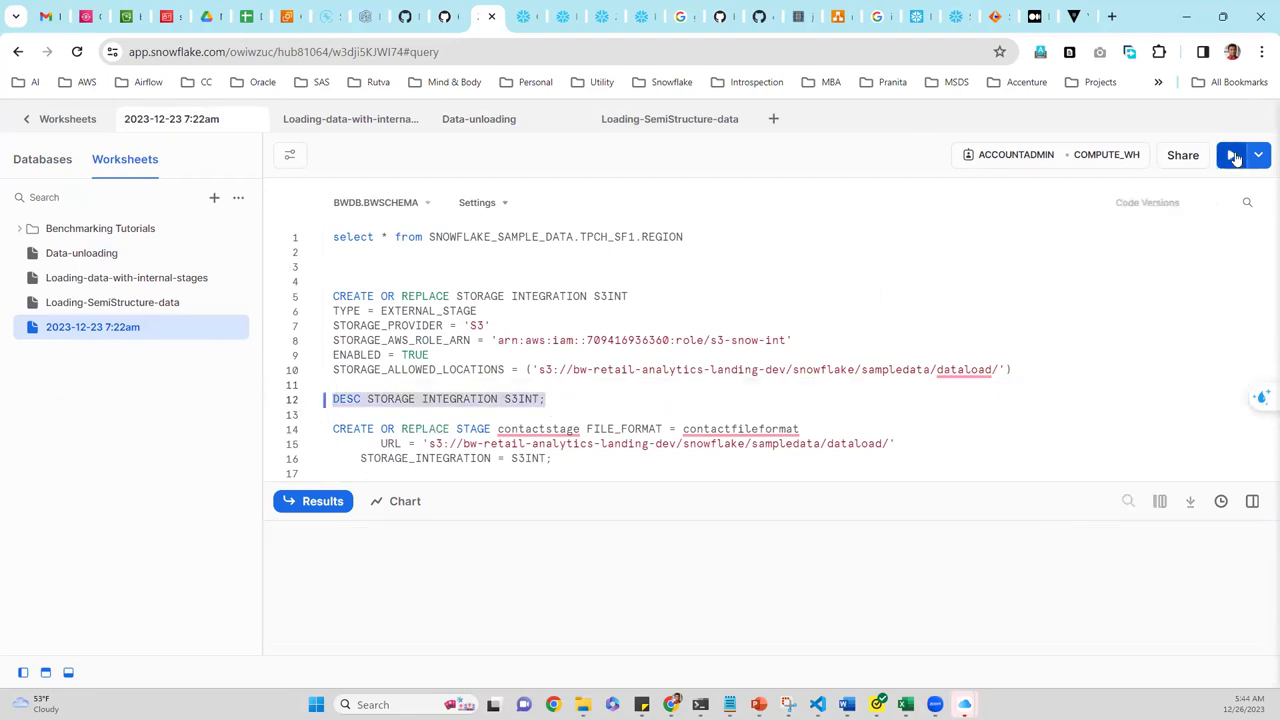
drag(694, 491, 651, 346)
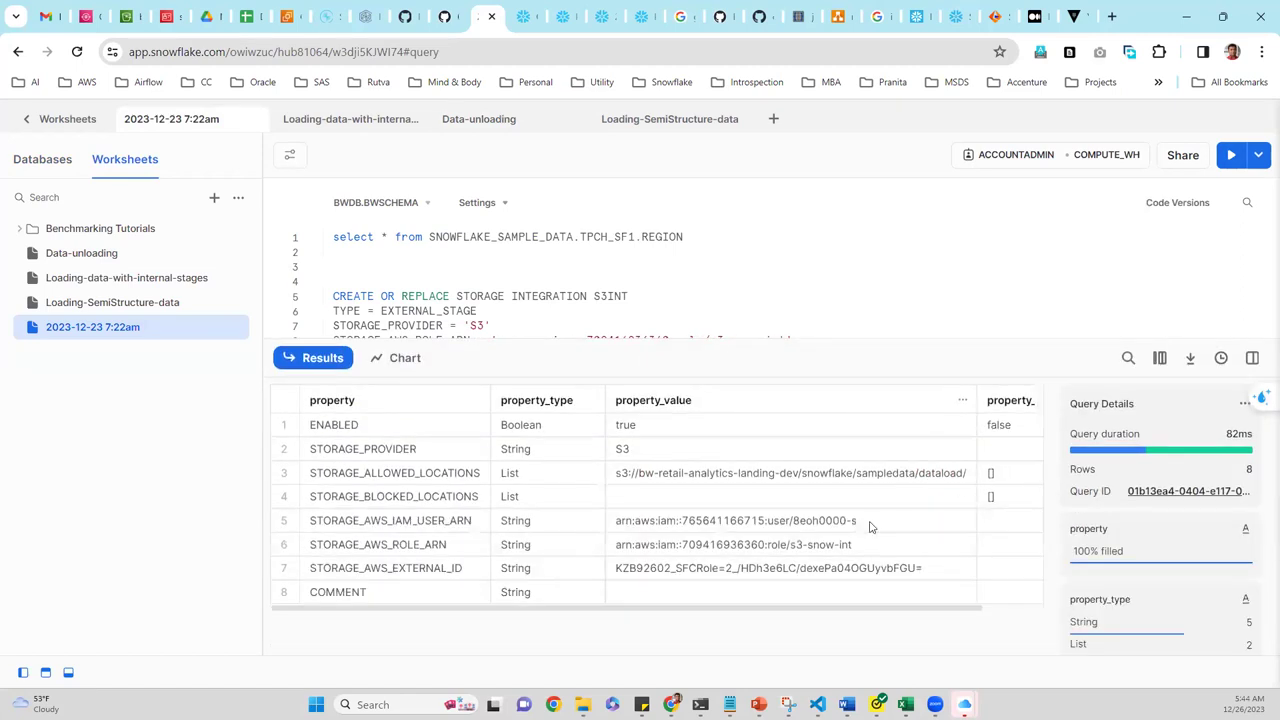
click(441, 550)
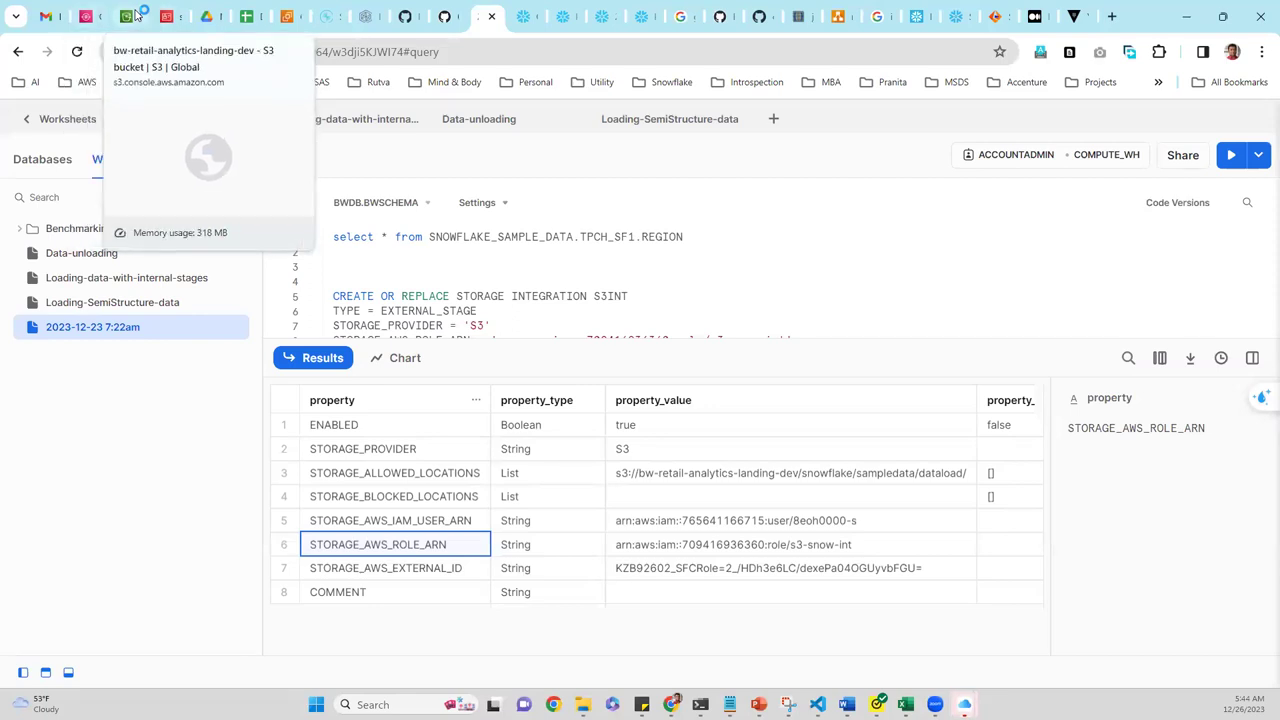
- In the AWS console, find the s3-snow-int role in IAM and open its attached s3-snow-int-policy for editing
click(135, 14)
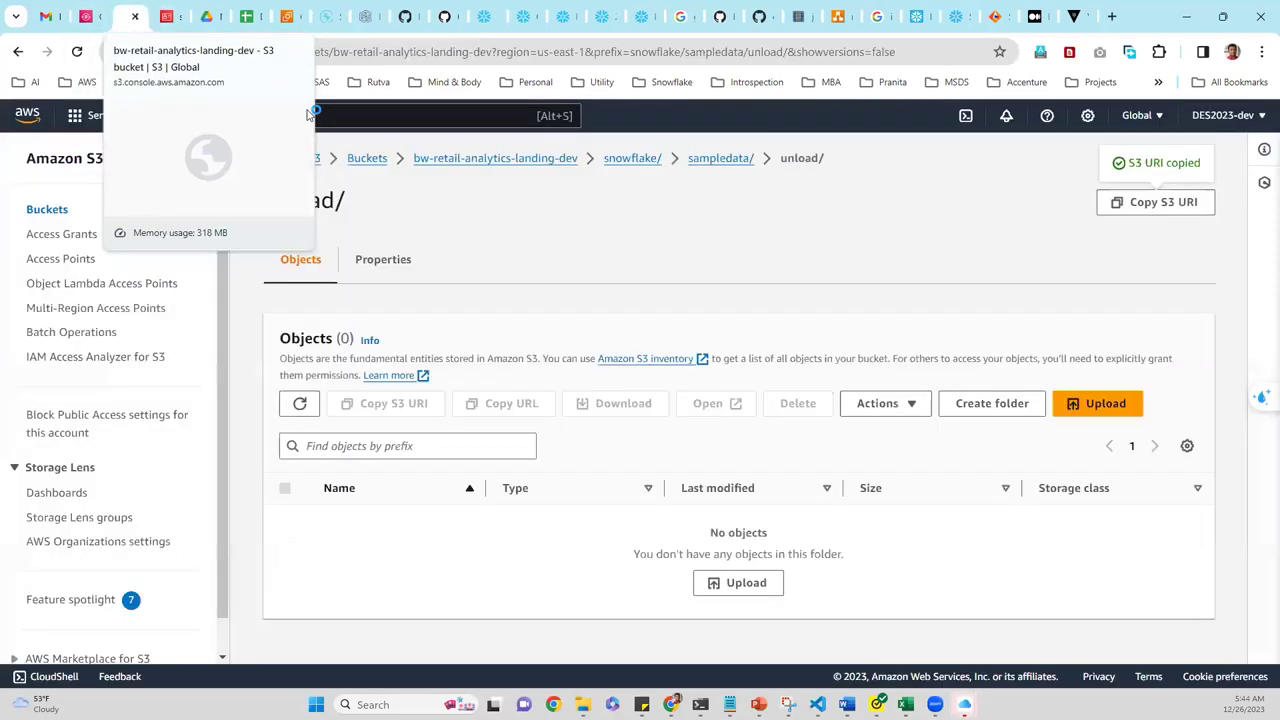
key(alt+s)
text(IAM)
click(400, 243)
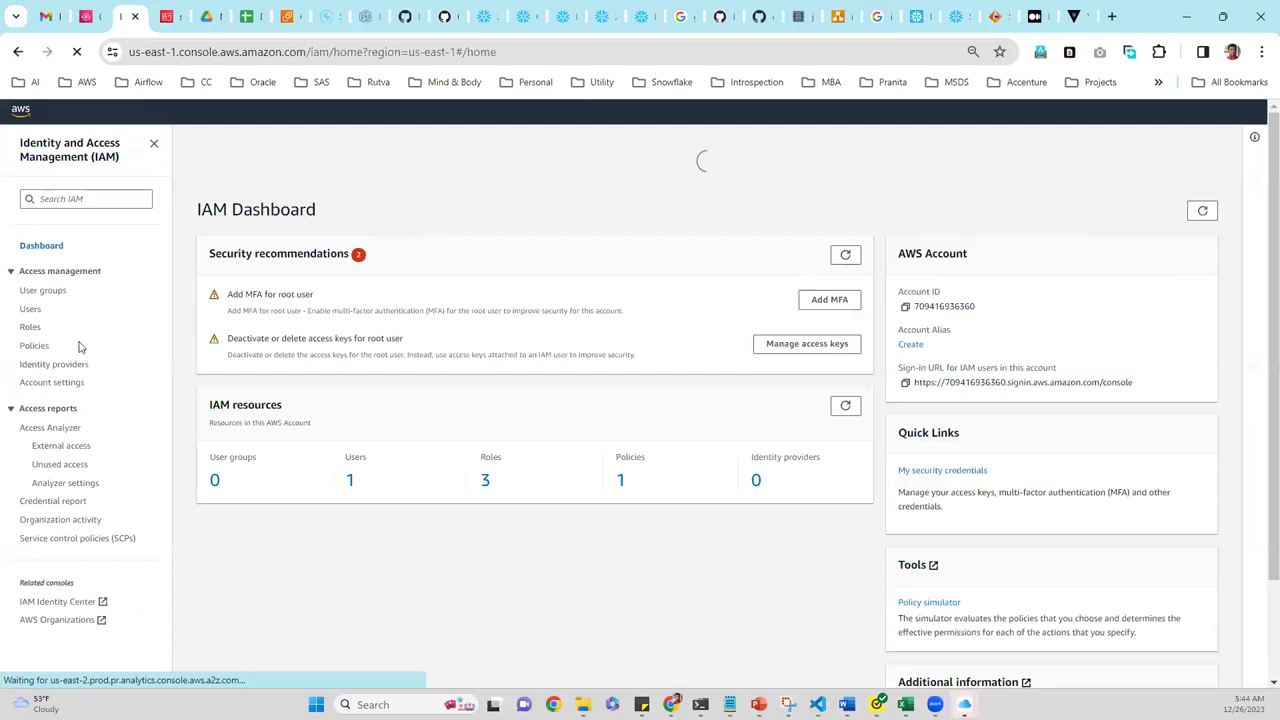
click(30, 330)
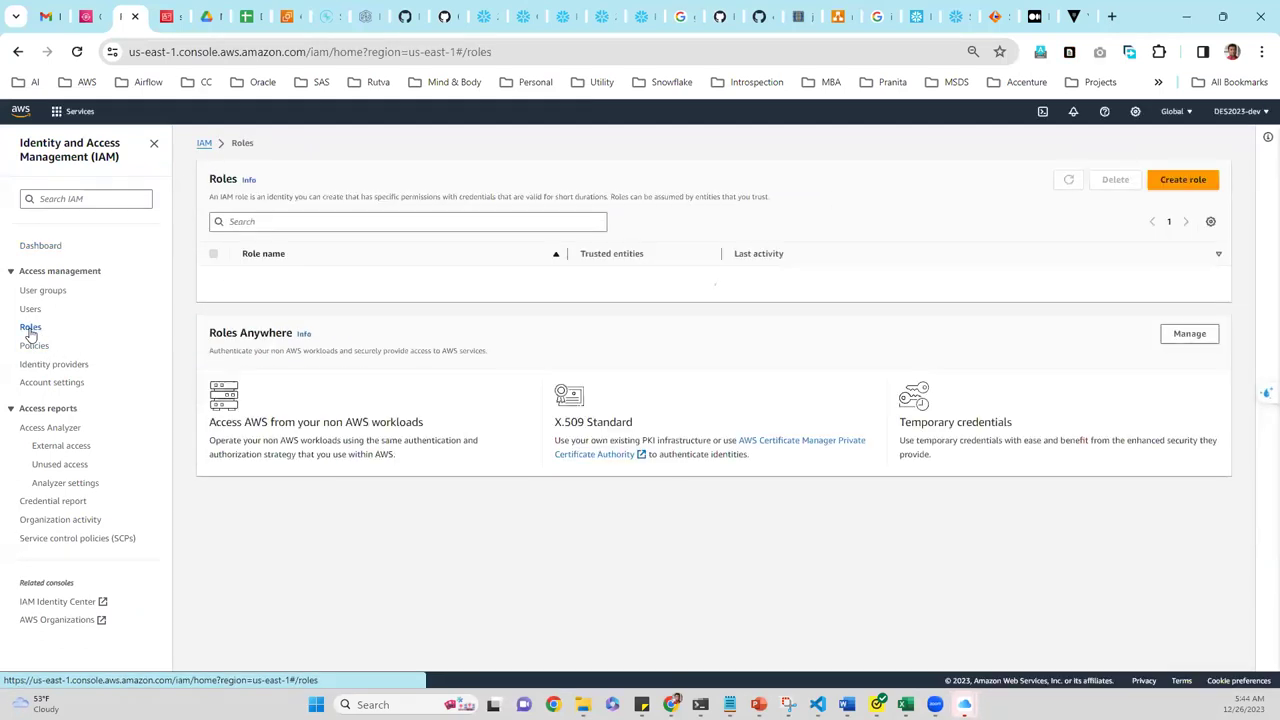
click(265, 328)
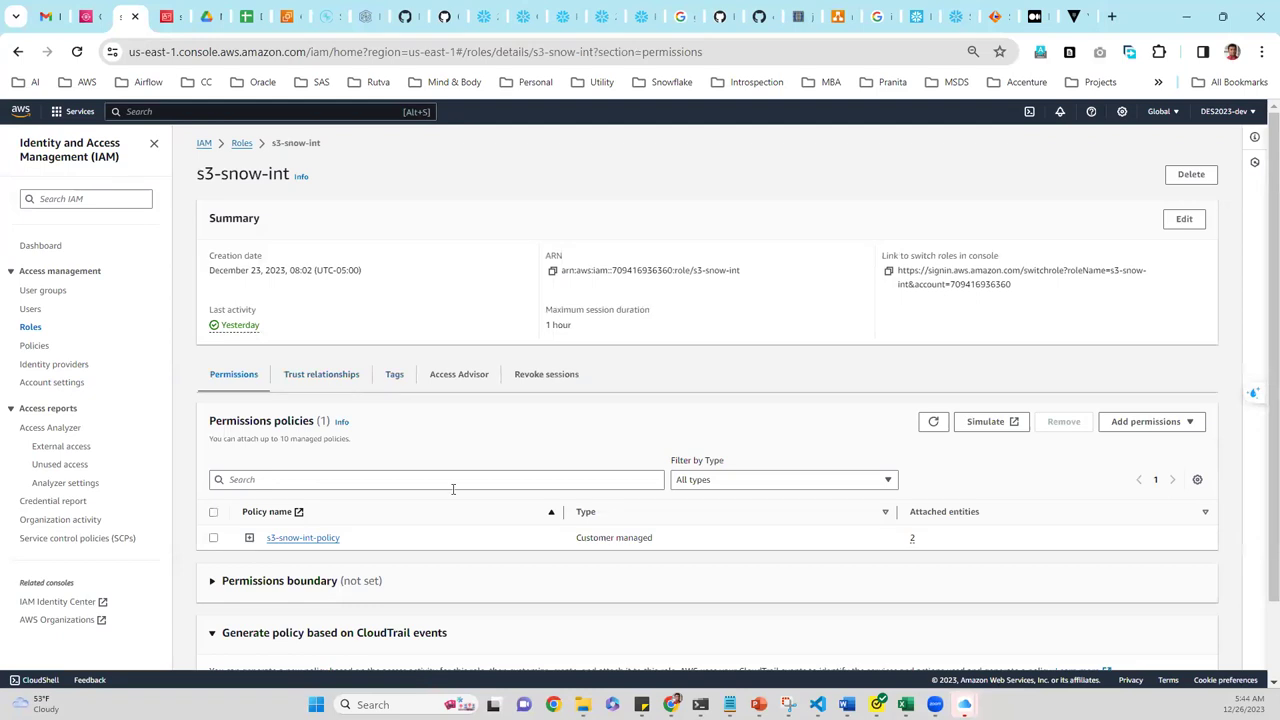
click(305, 538)
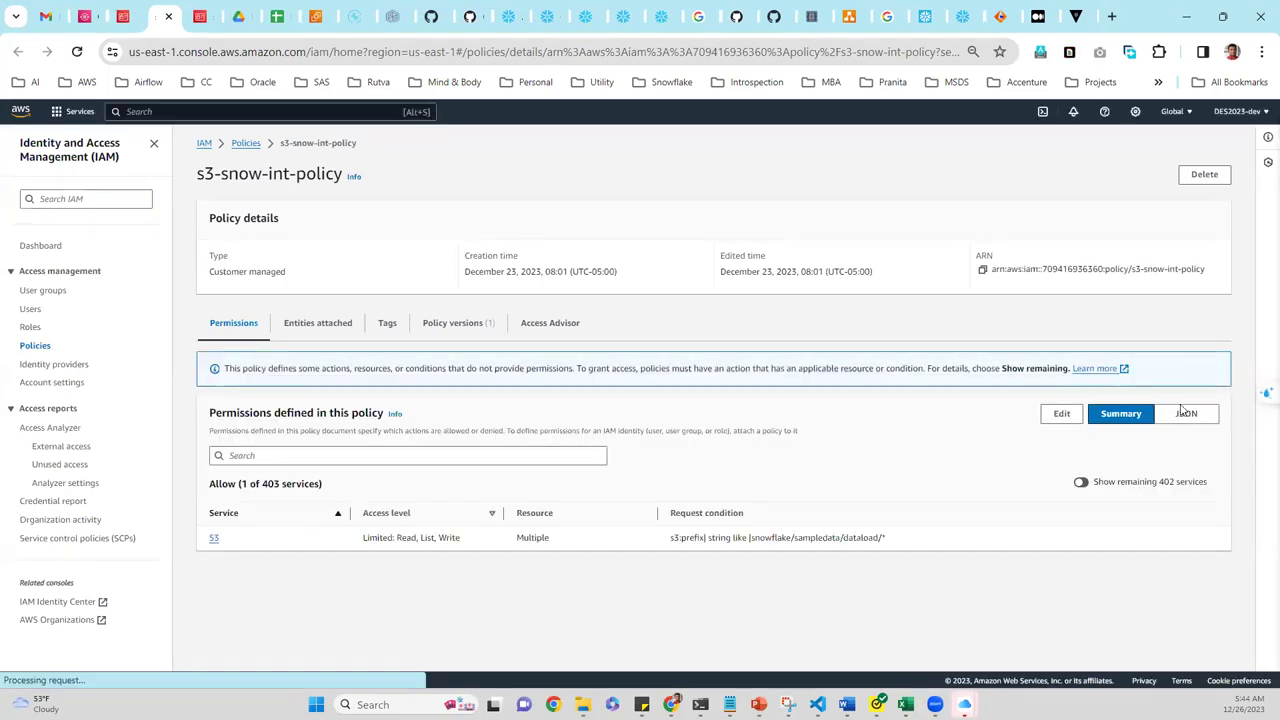
click(1061, 413)
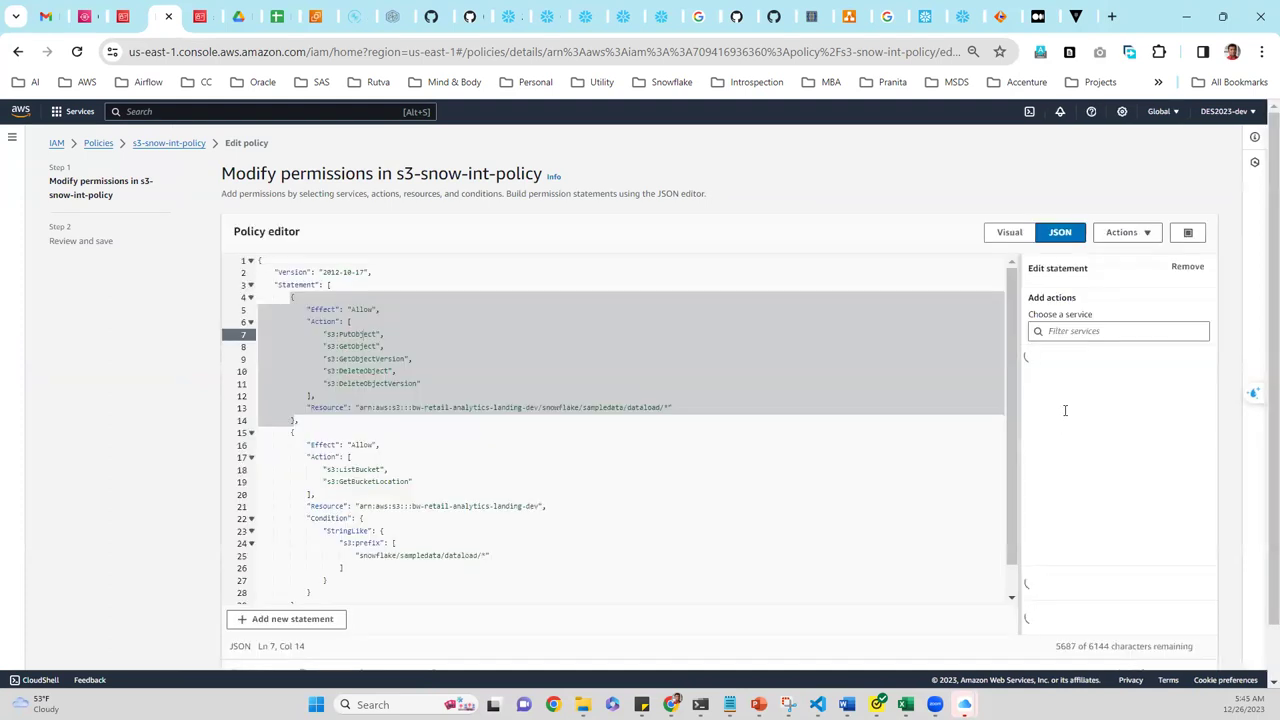
- Remove the dataload folder from the first statement's resource ARN so its path ends in snowflake/sampledata/*
click(746, 457)
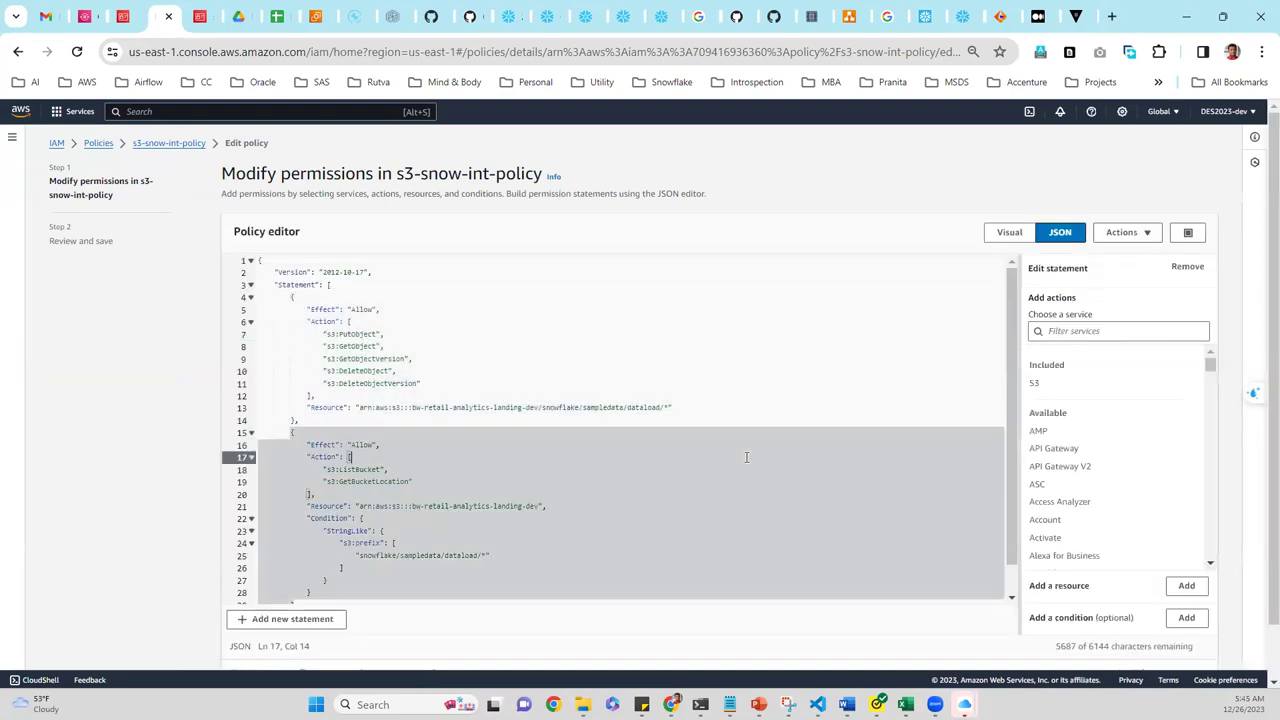
click(368, 333)
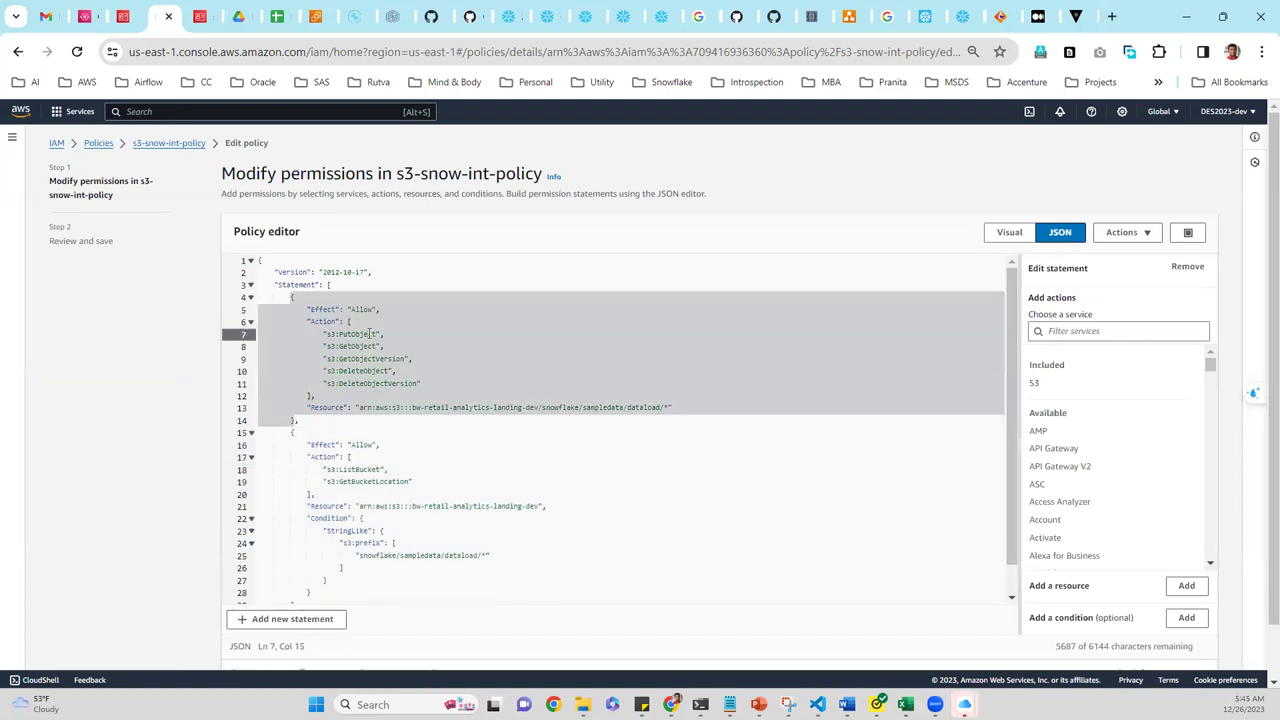
click(640, 408)
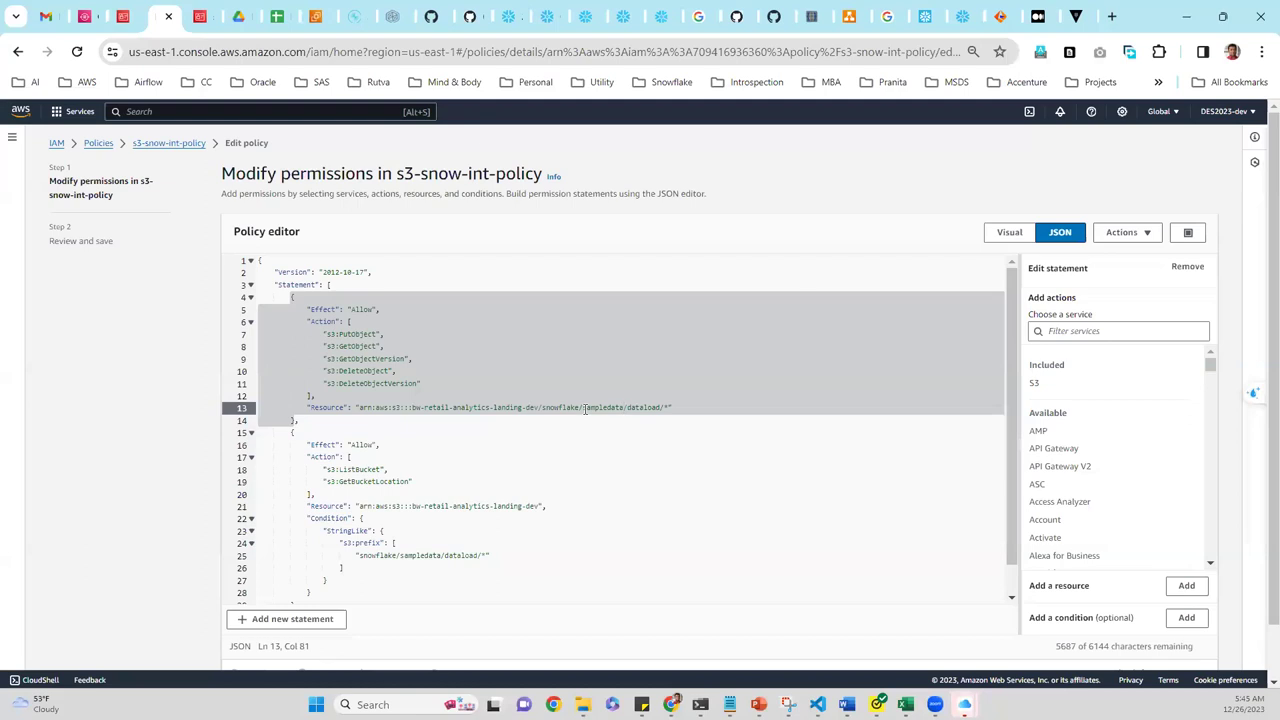
double_click(638, 409)
key(BackSpace)
- Add "s3:PutObject" to the second statement's action list, after "s3:GetBucketLocation"
double_click(356, 335)
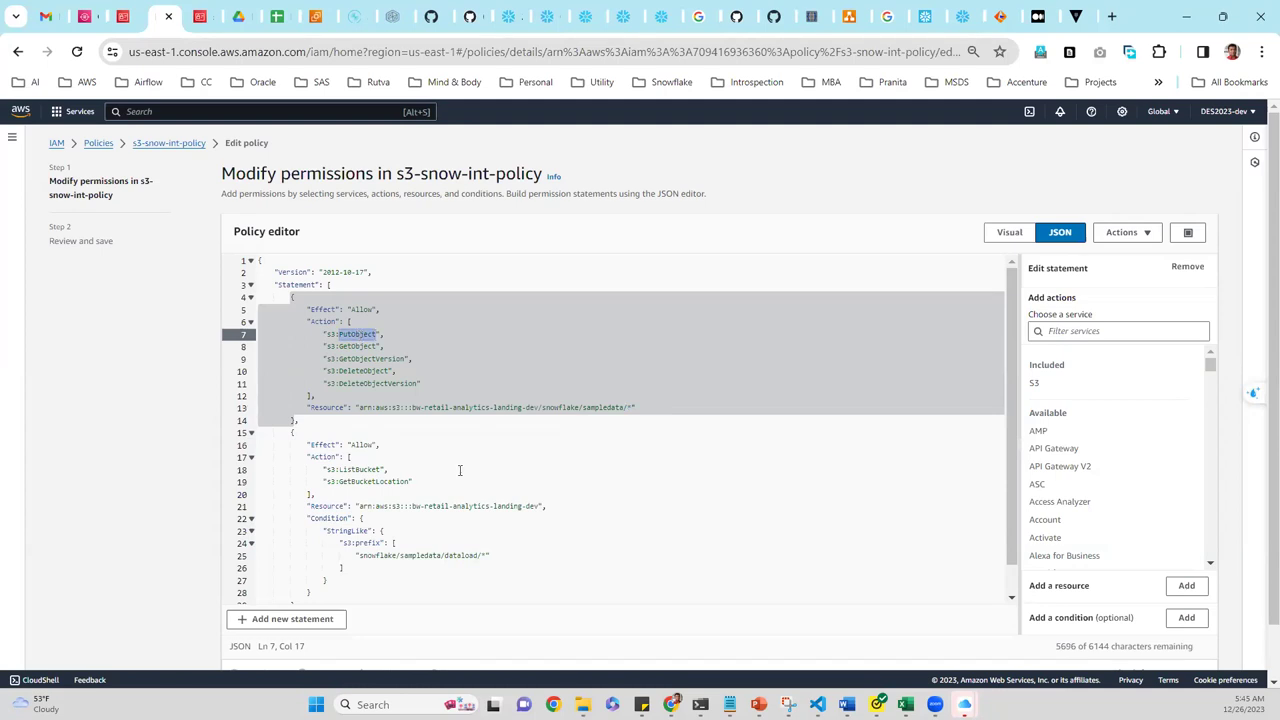
click(500, 506)
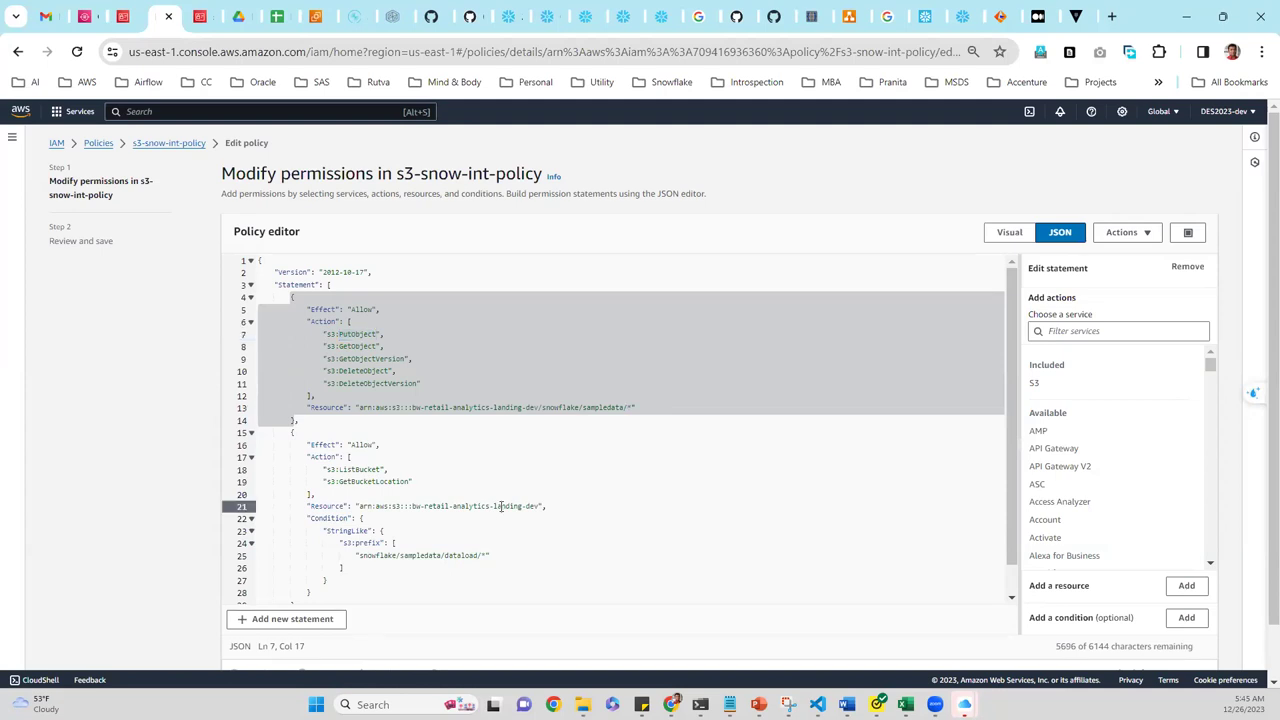
click(380, 481)
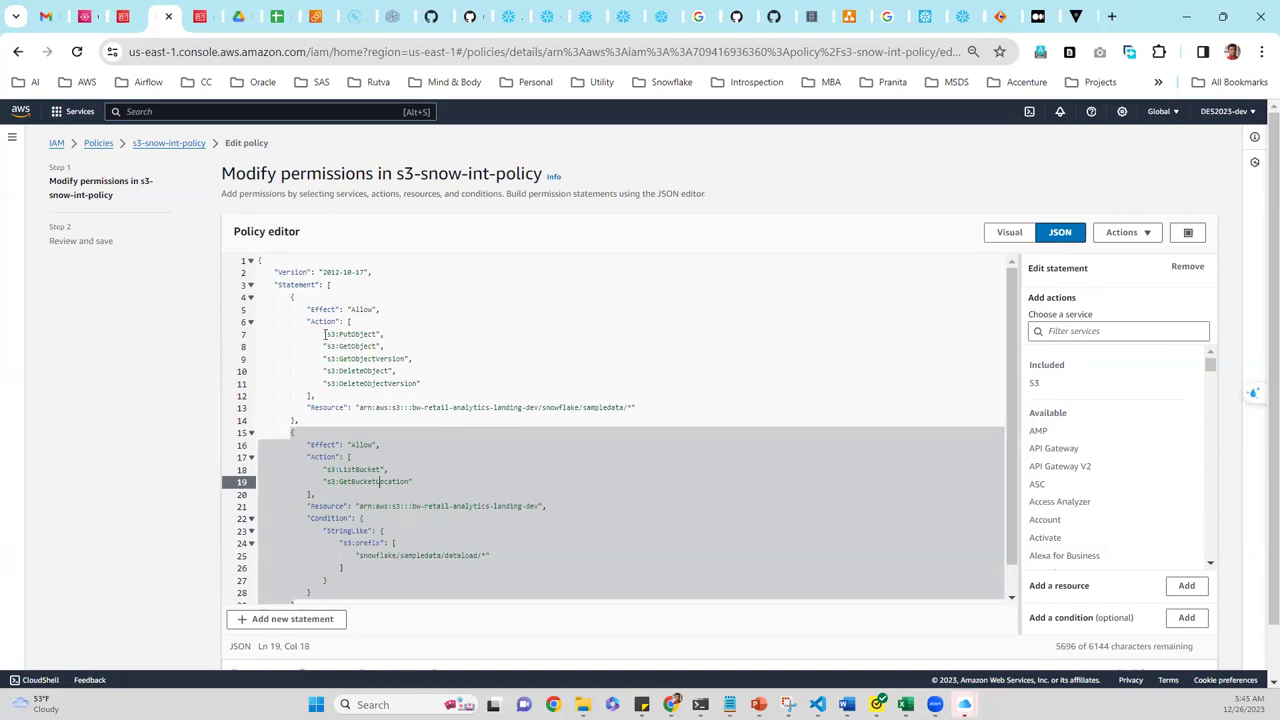
drag(322, 334, 381, 334)
key(ctrl+c)
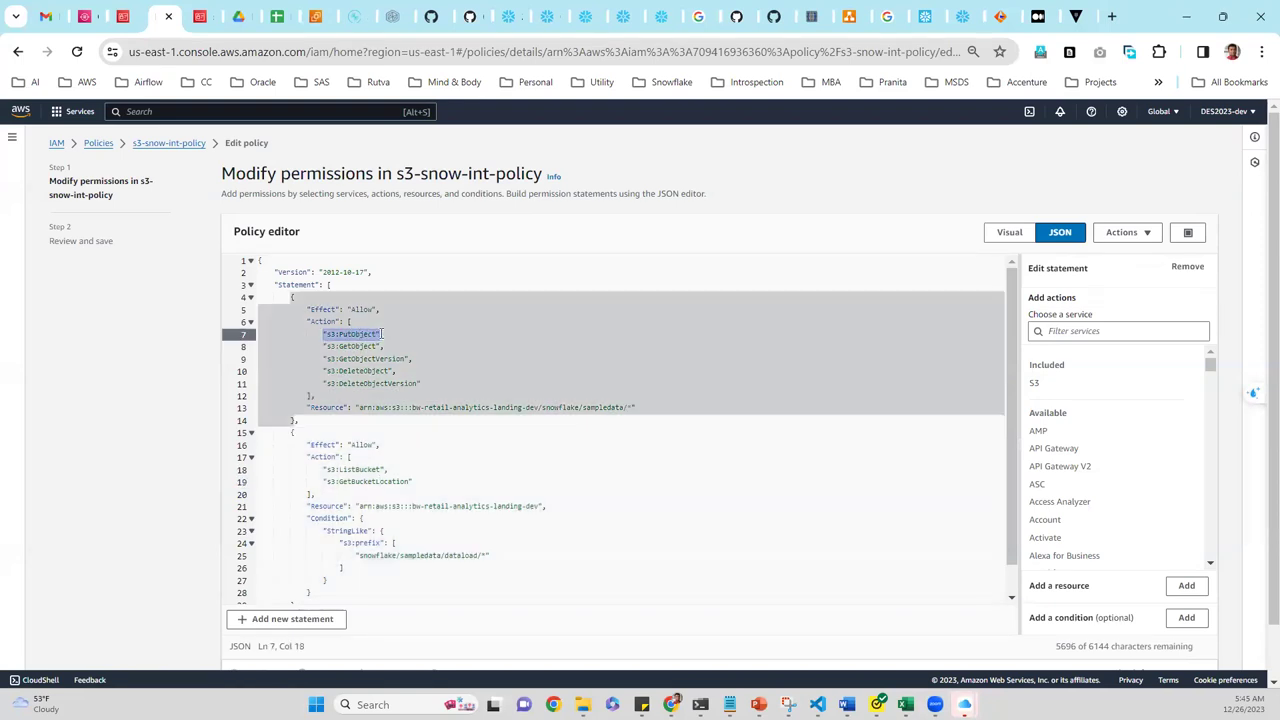
click(418, 485)
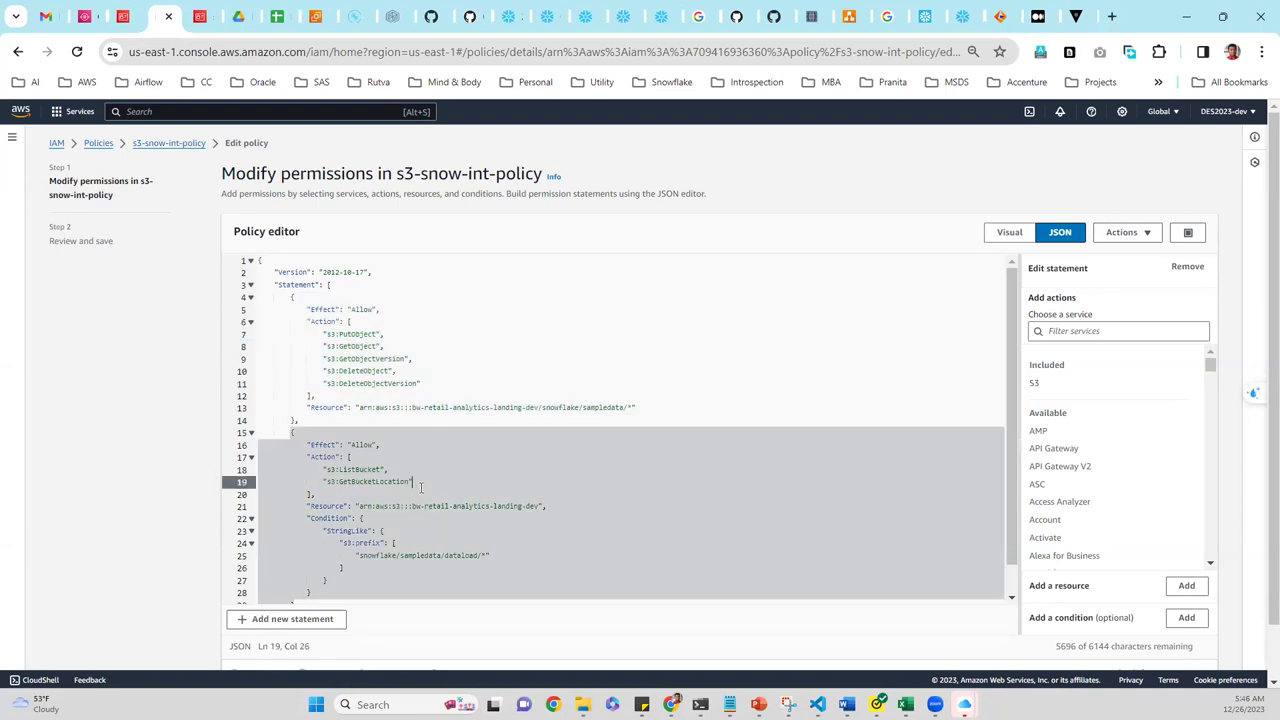
key(Return)
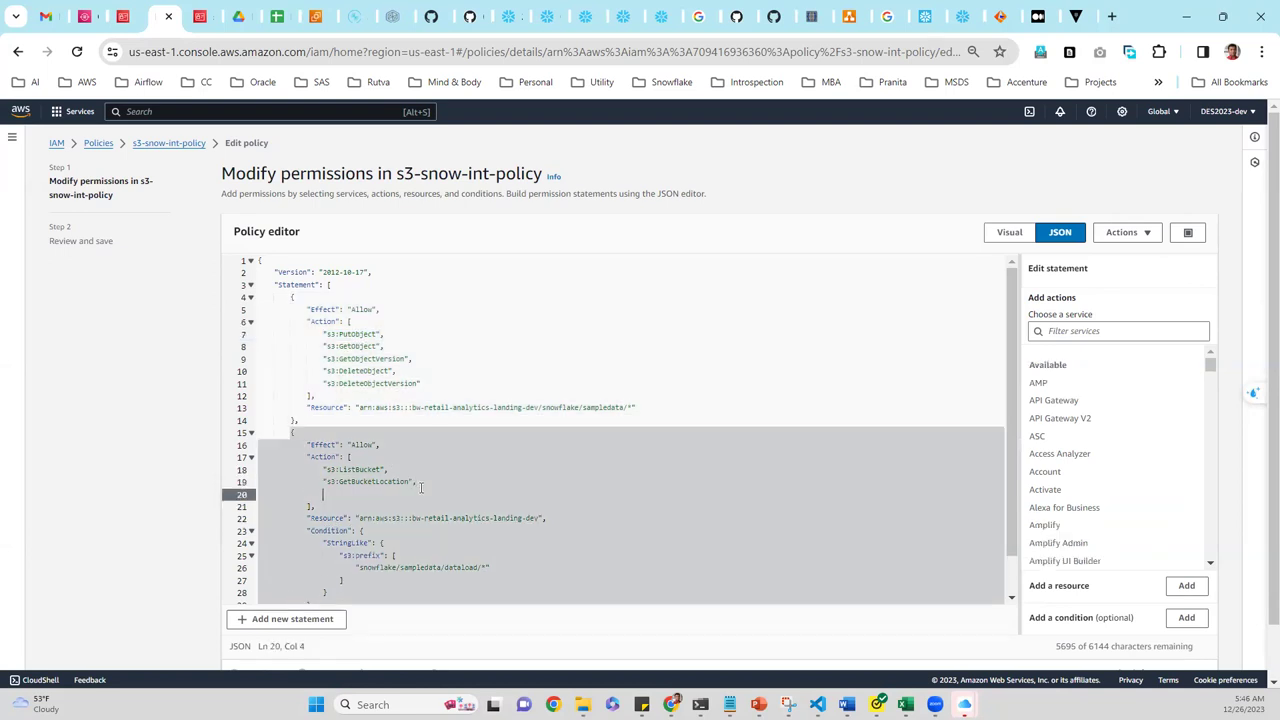
key(ctrl+v)
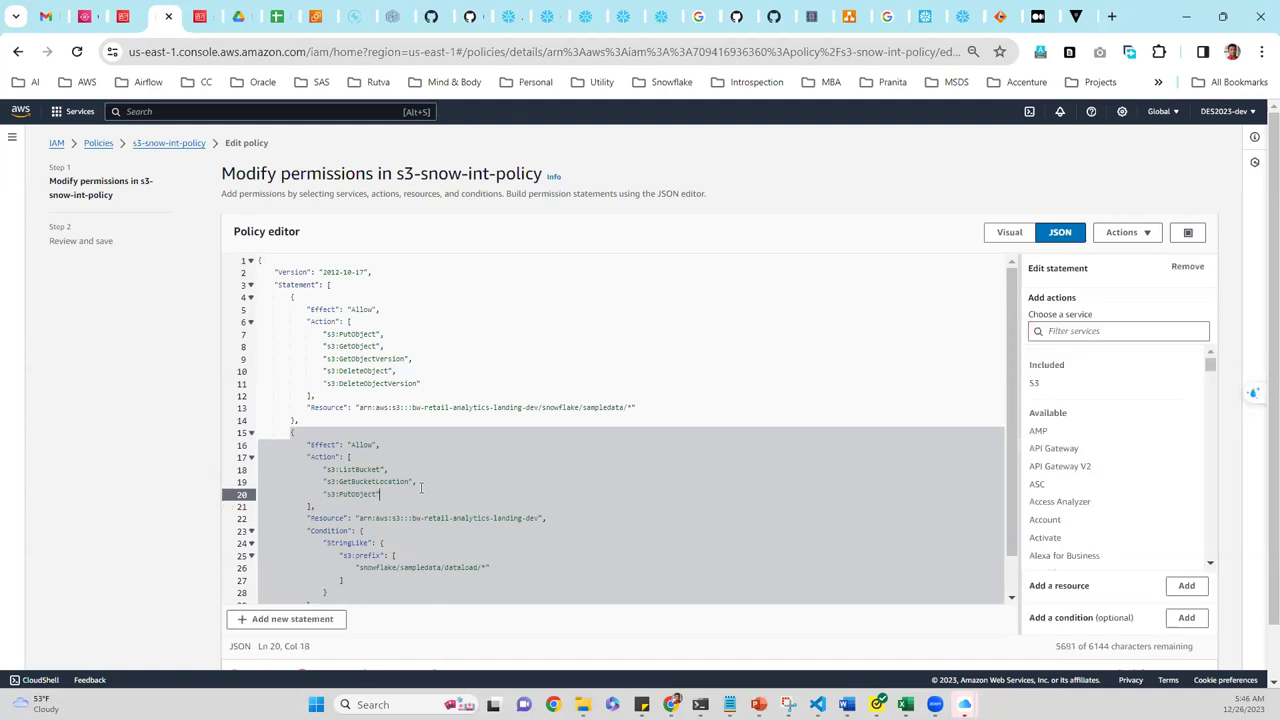
- Add "s3:DeleteObject" as the last action of the second statement, after "s3:PutObject"
click(322, 370)
drag(322, 370, 397, 371)
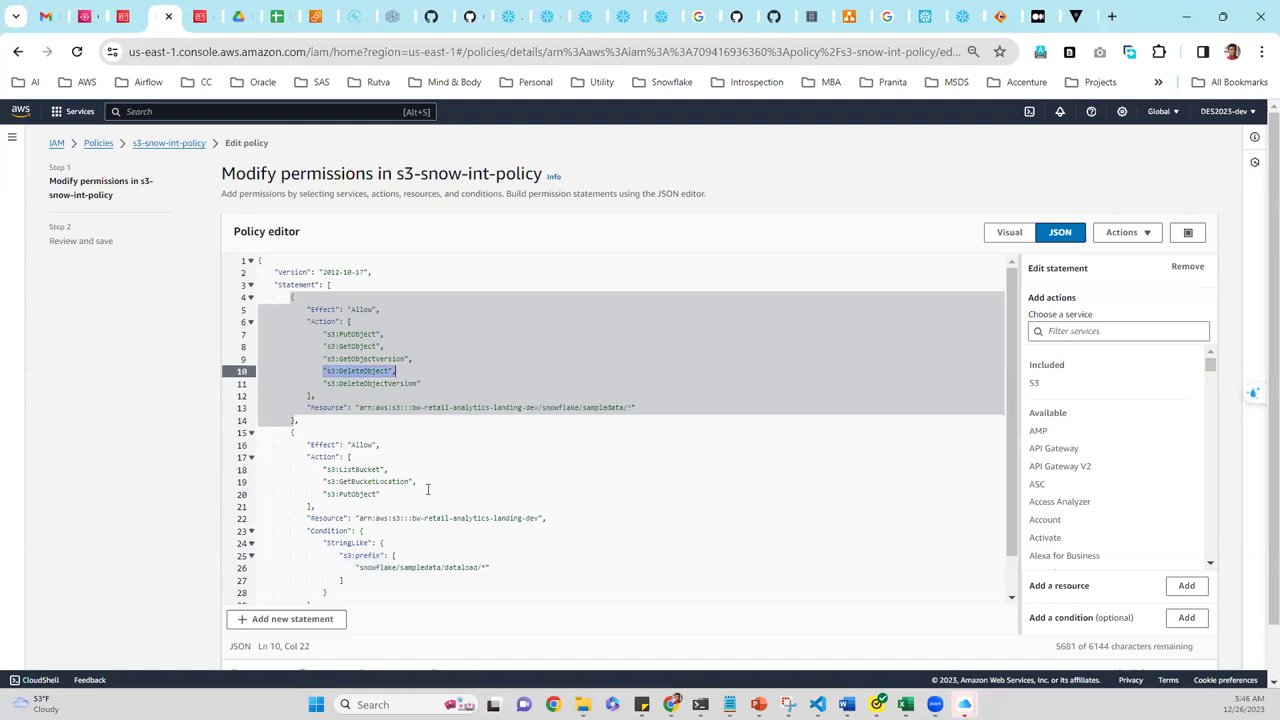
click(398, 493)
text(,)
key(Return)
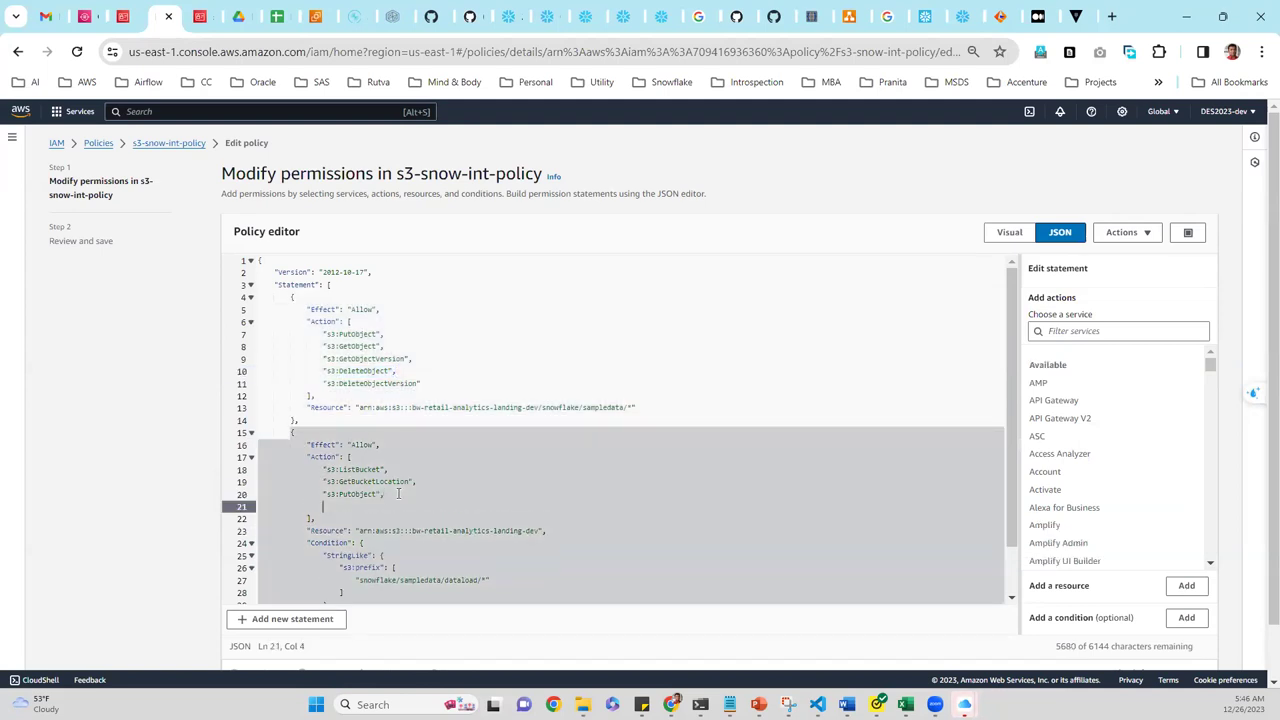
text("s3:DeleteObject",)
key(BackSpace)
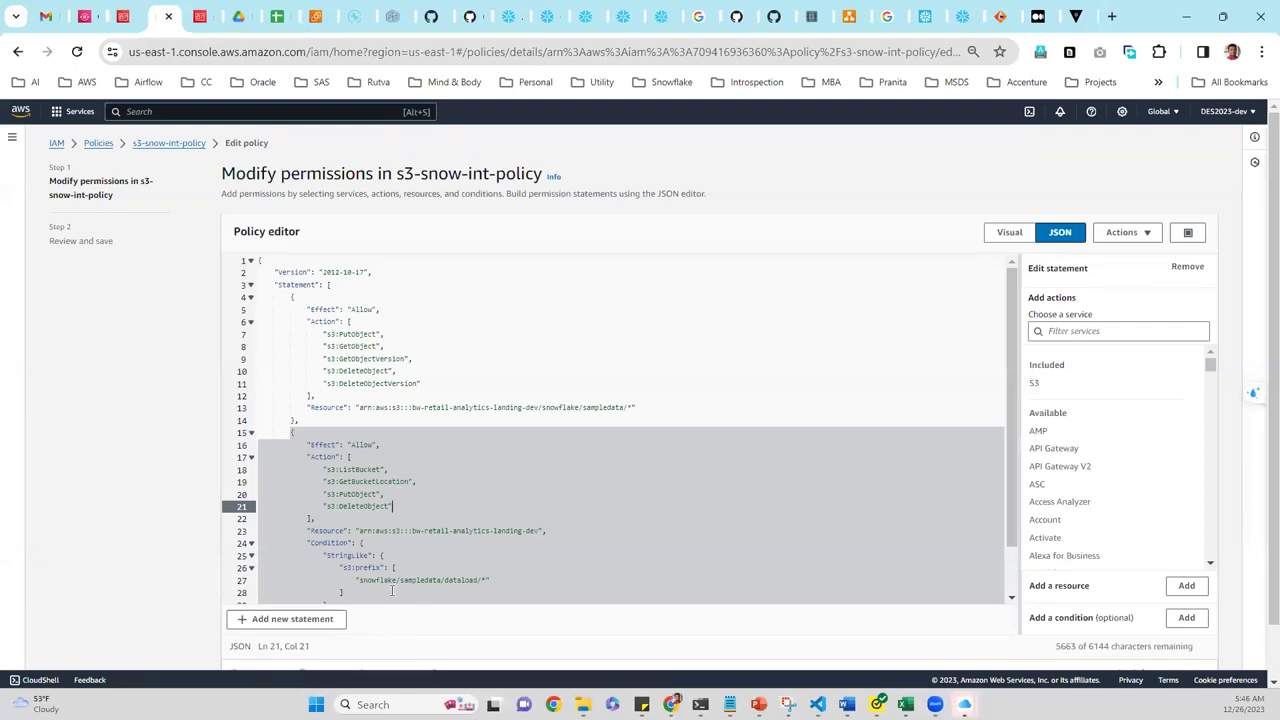
- Remove the dataload folder from the second statement's s3:prefix condition, leaving "snowflake/sampledata/*"
click(462, 580)
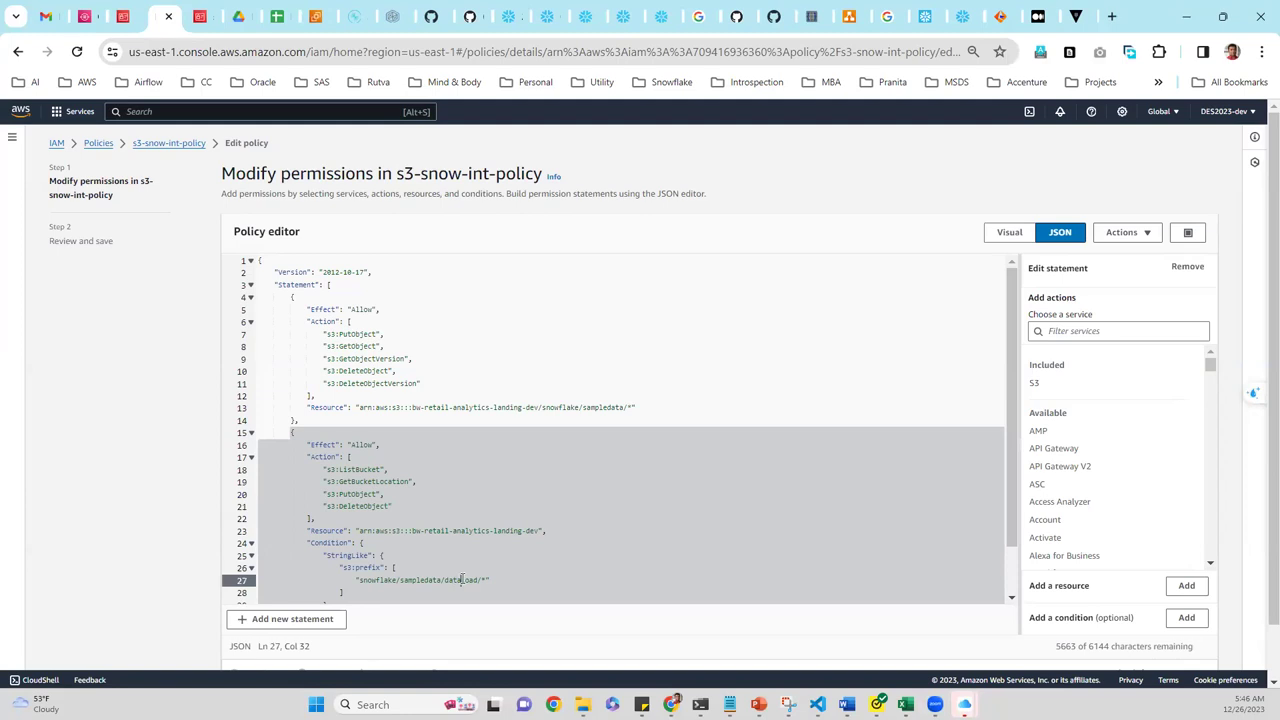
double_click(462, 580)
key(BackSpace)
click(600, 406)
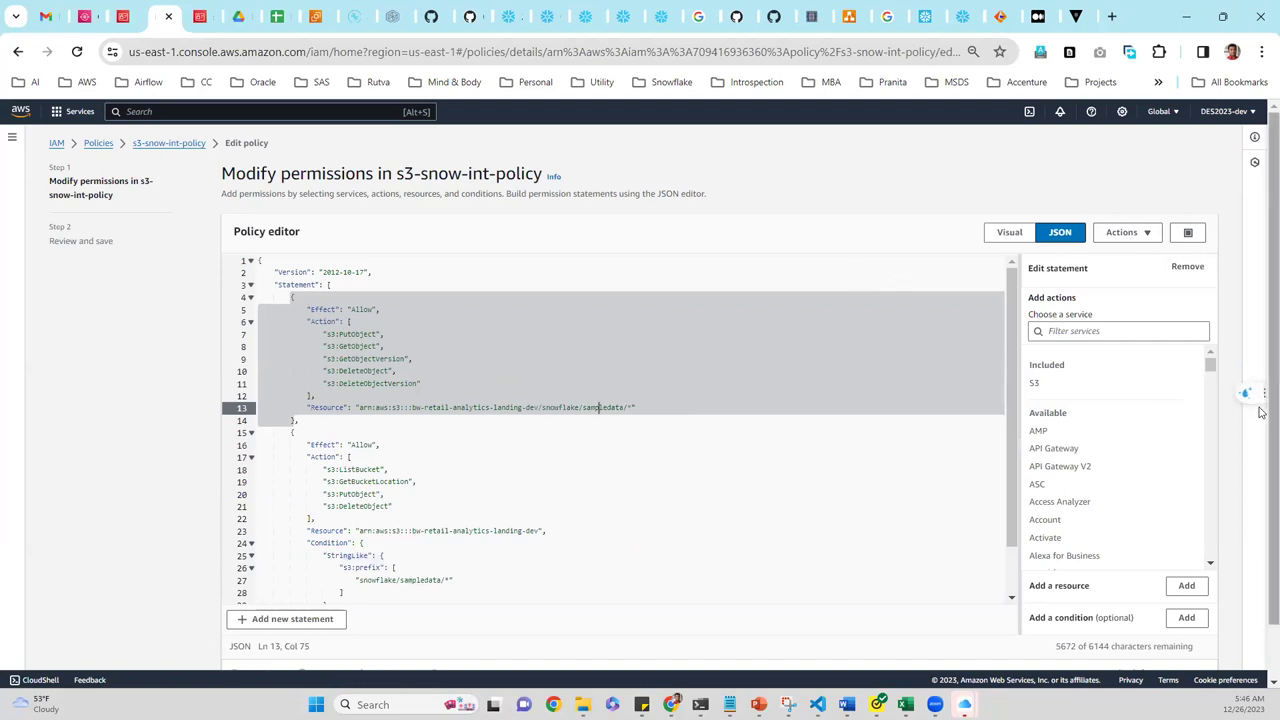
- Proceed to the policy review and save the changes to s3-snow-int-policy as the new default version
scroll(1260, 457, down, 1)
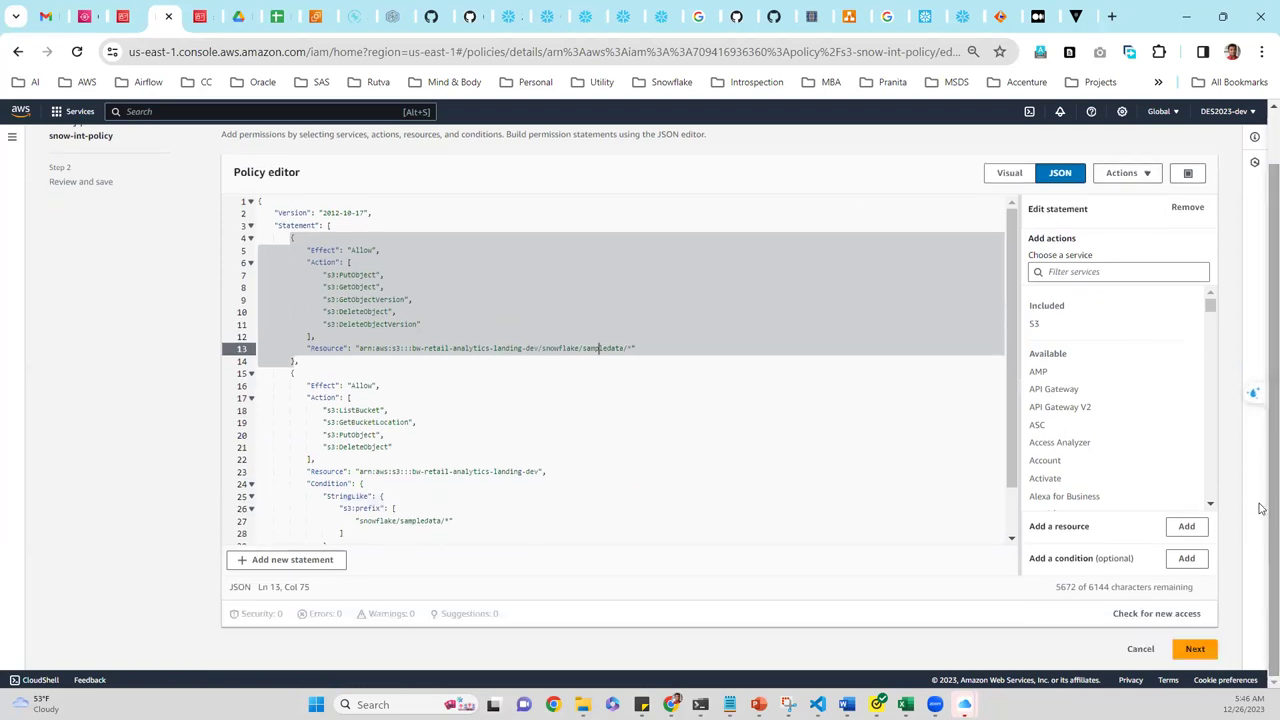
click(1196, 649)
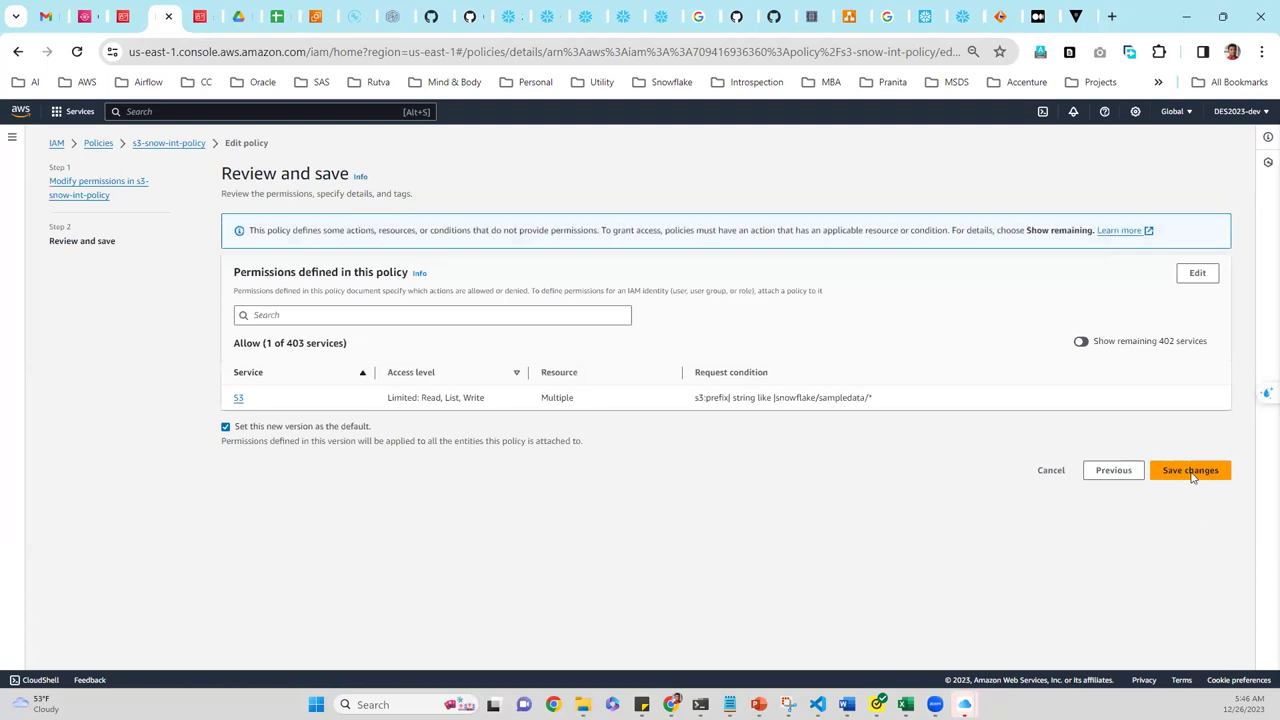
click(1190, 470)
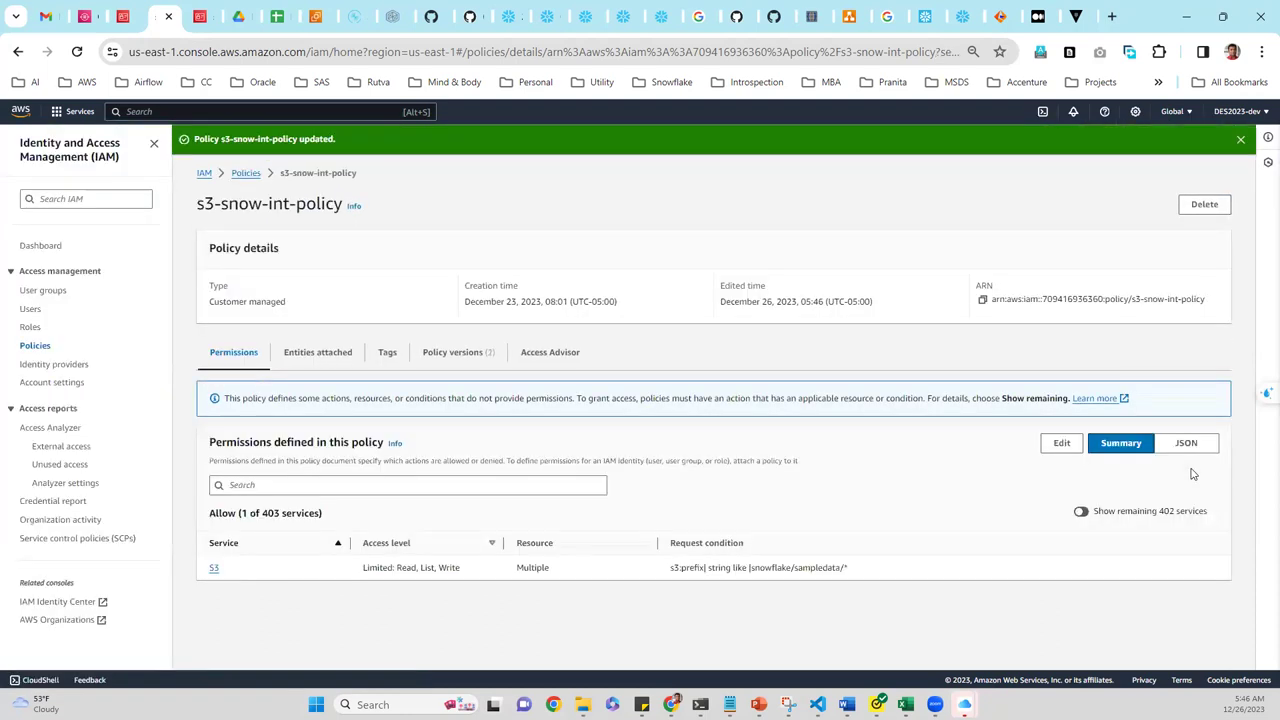
- Reload IAM, reopen the s3-snow-int role, check its trust relationships and return to its permissions
click(77, 52)
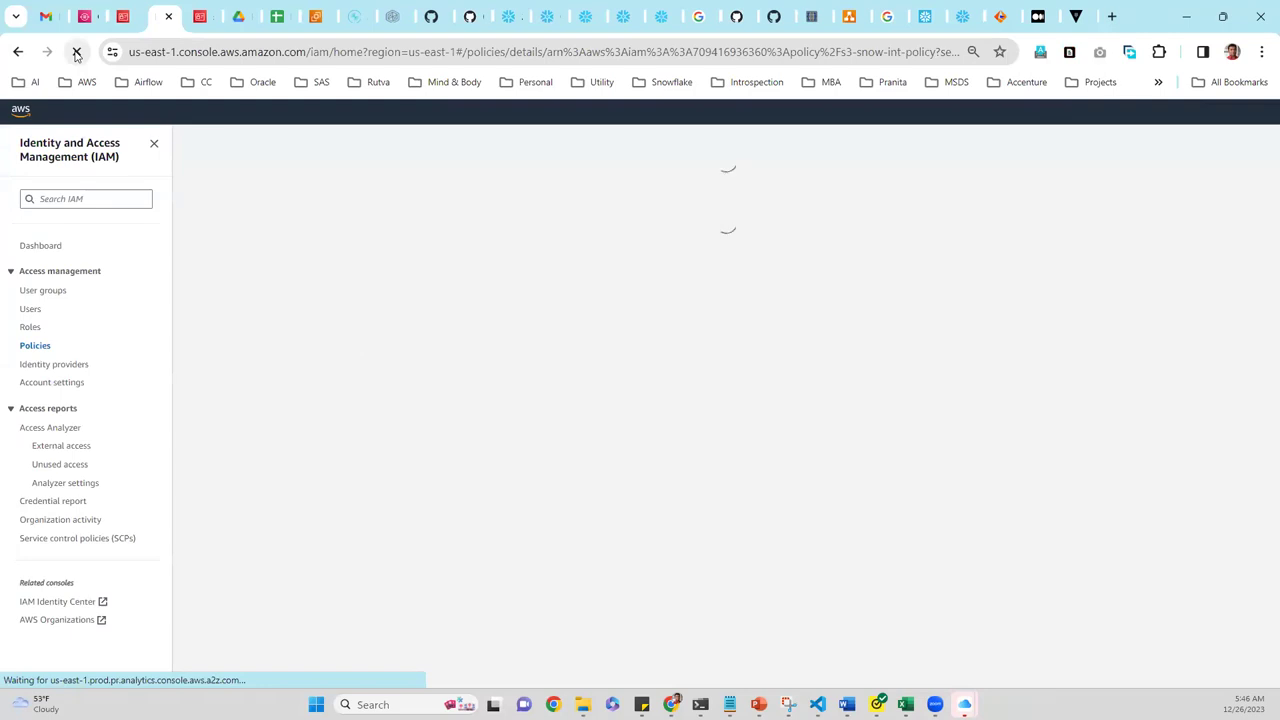
click(30, 329)
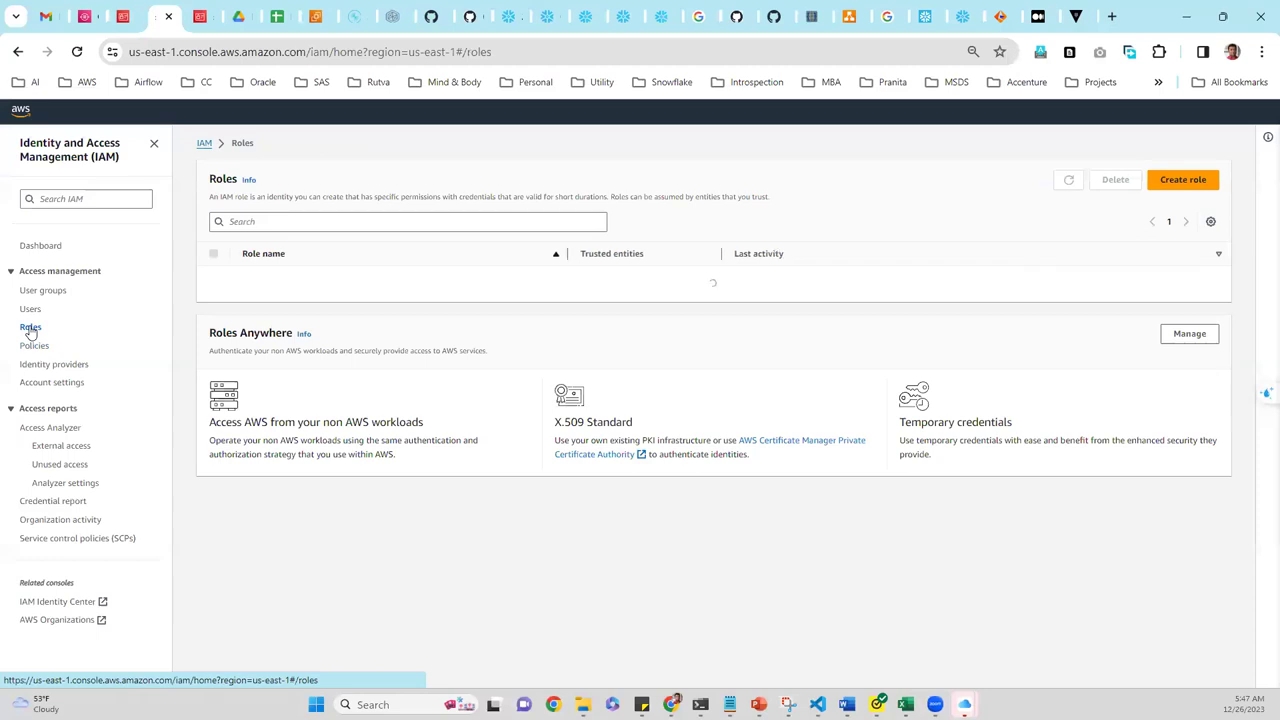
click(271, 331)
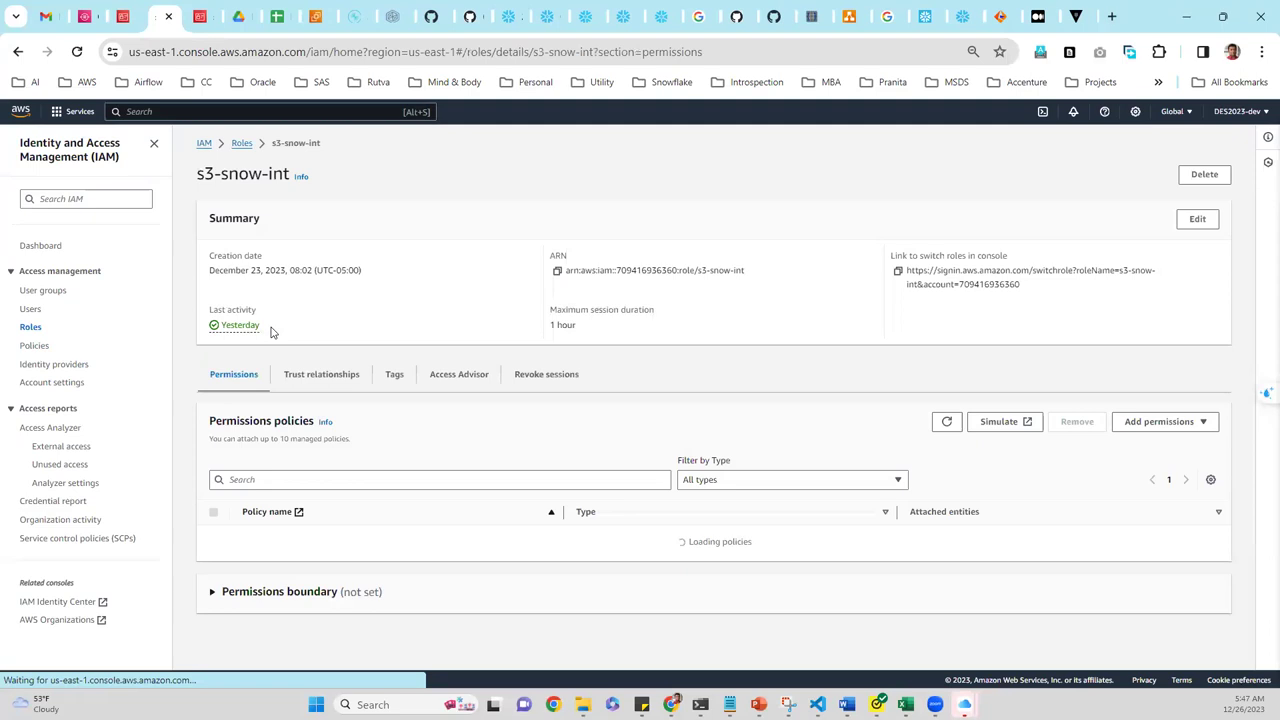
click(300, 376)
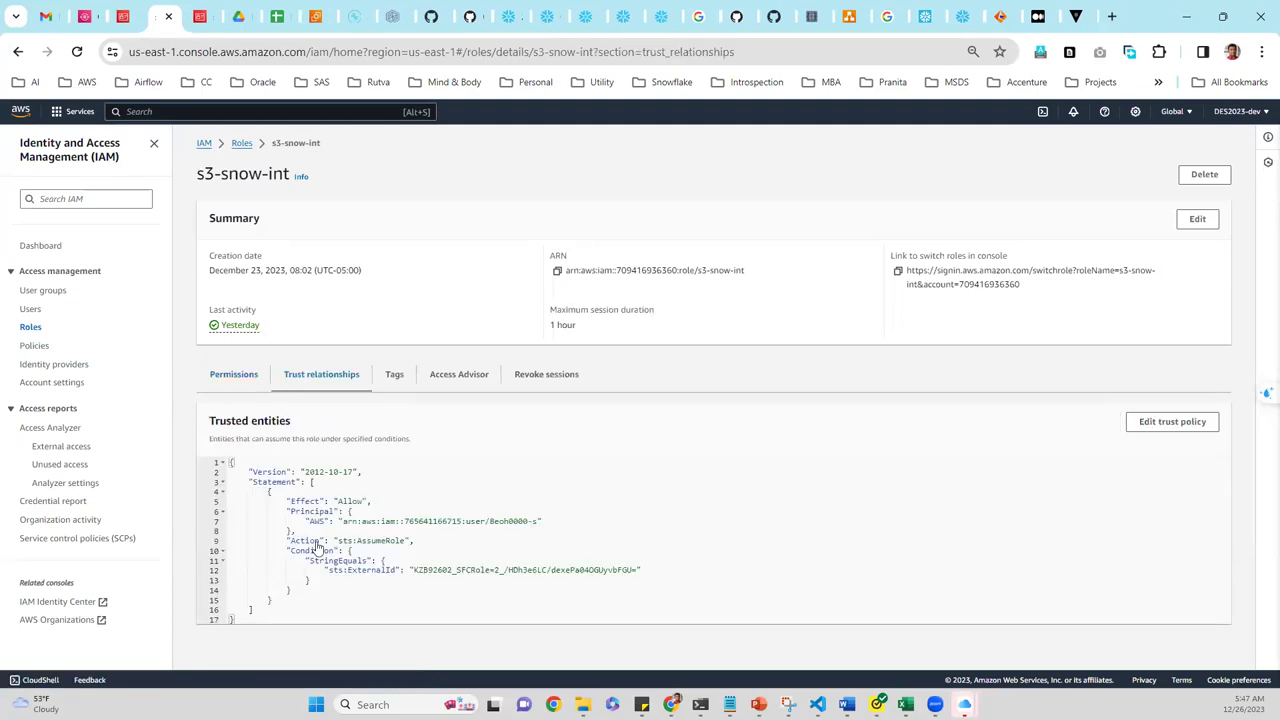
key(alt+Left)
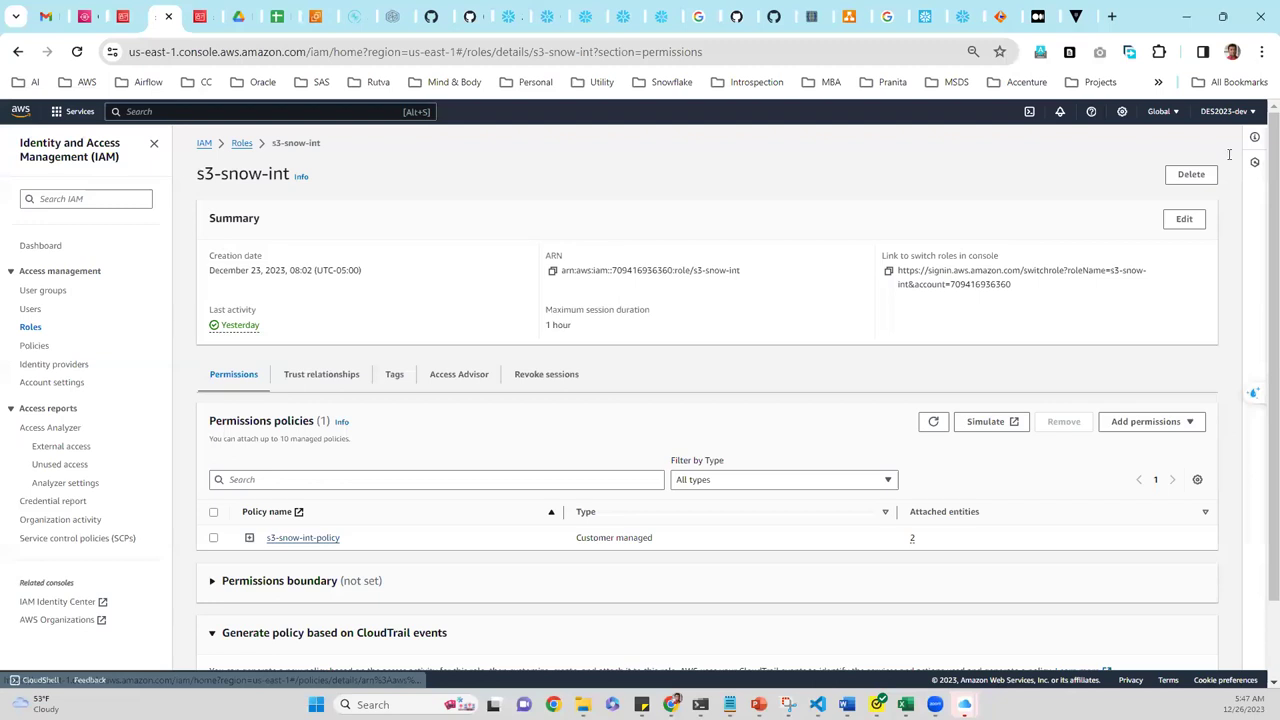
- Switch to the Snowflake Data-unloading worksheet and rerun the CREATE OR REPLACE STAGE ext_stg_unload_tos3 statement
key(ctrl+Tab)
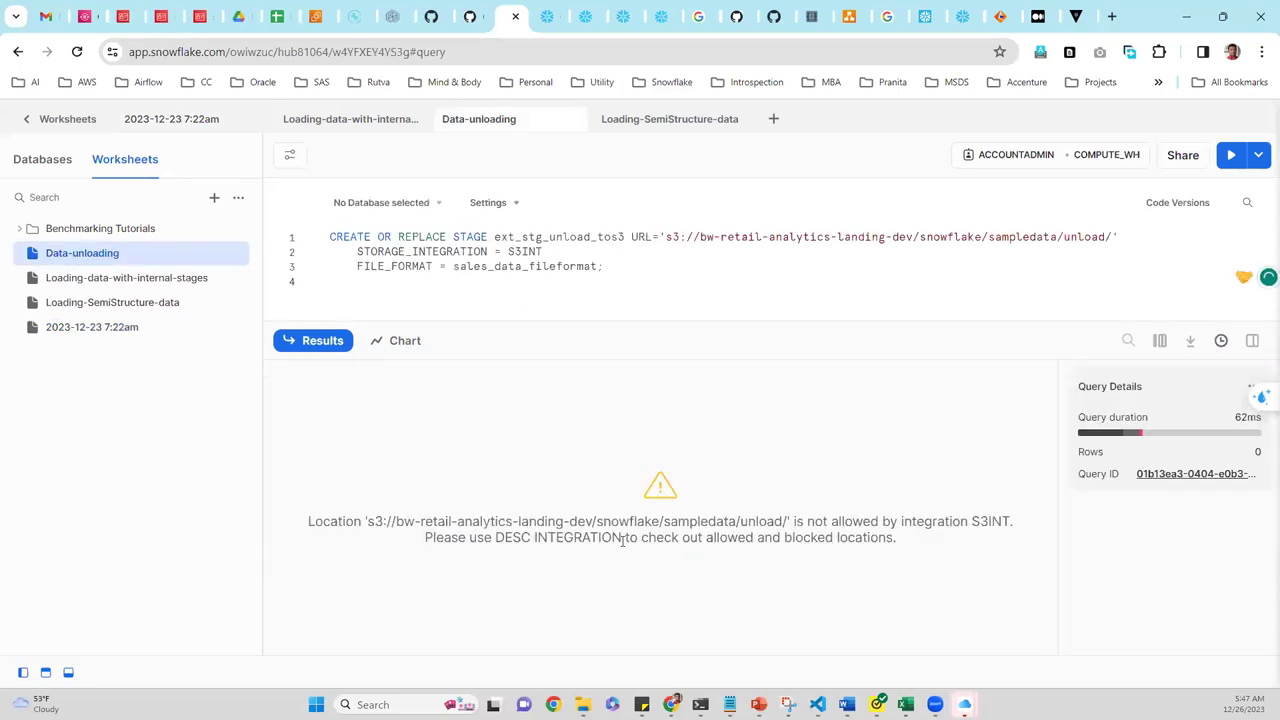
key(ctrl+Return)
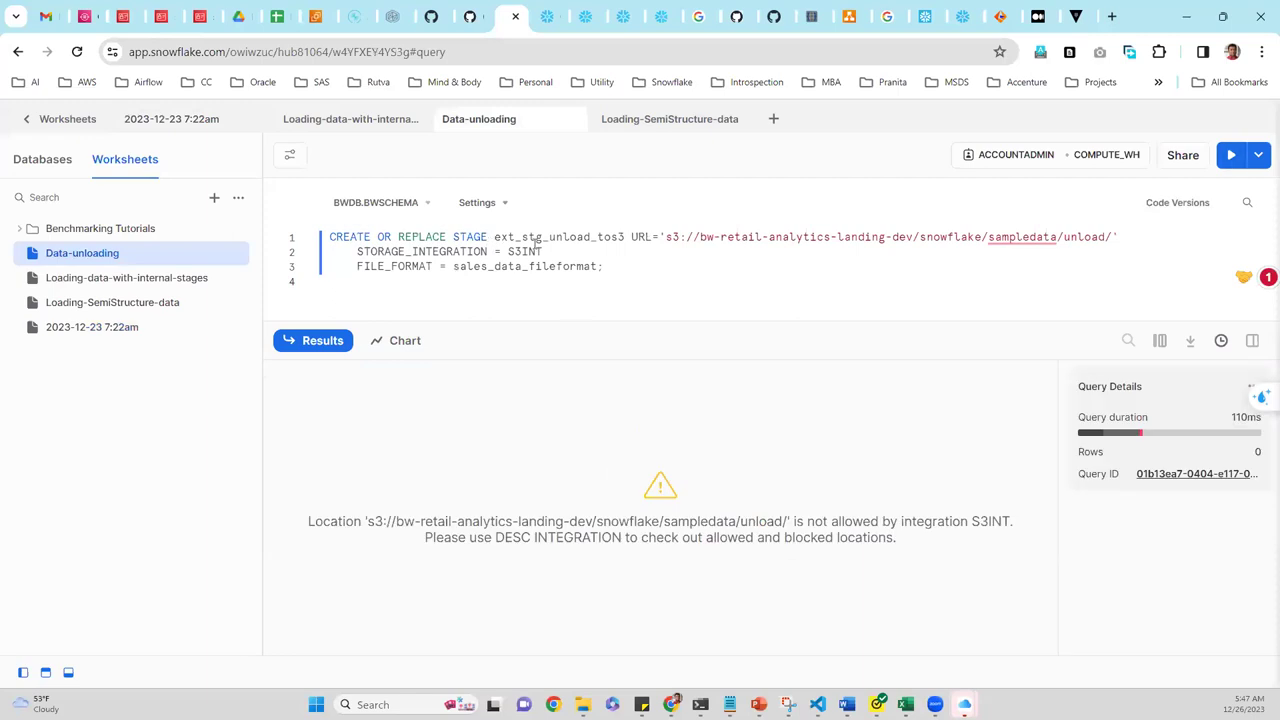
- Add the statement DESC INTEGRATION S3INT; below the CREATE STAGE statement and run only that line
drag(495, 537, 621, 537)
key(ctrl+c)
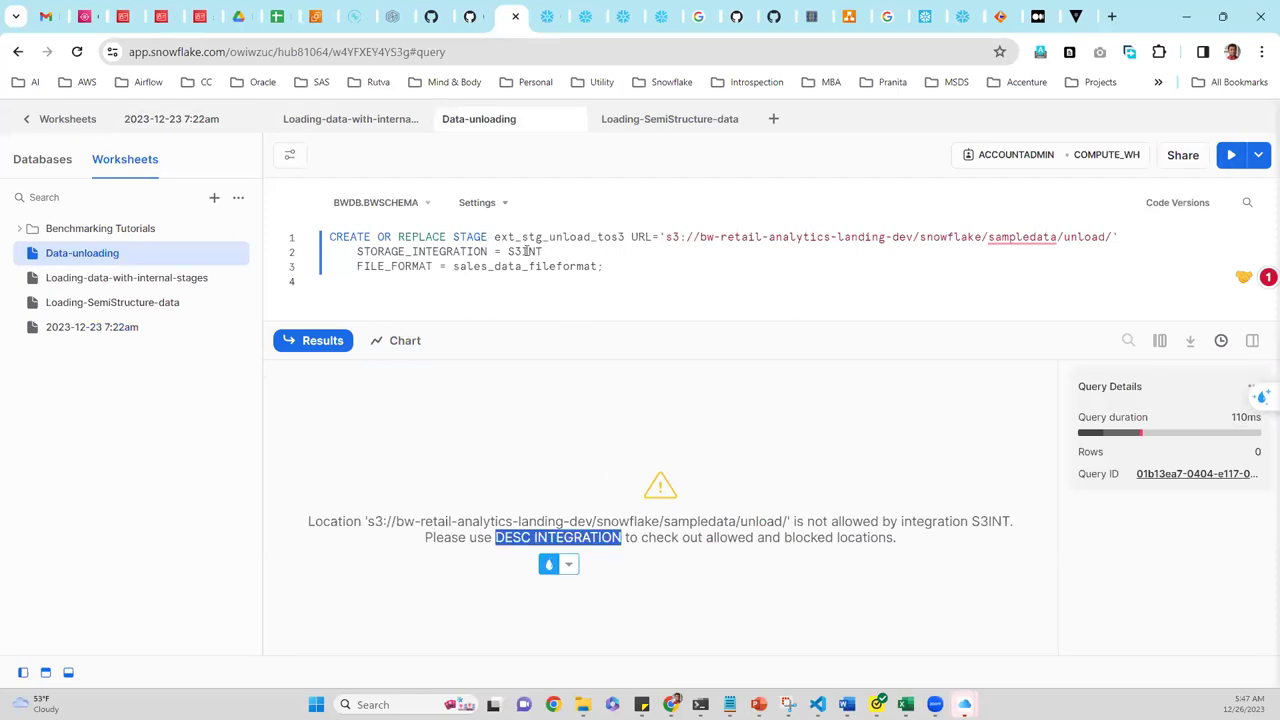
key(Return)
key(ctrl+v)
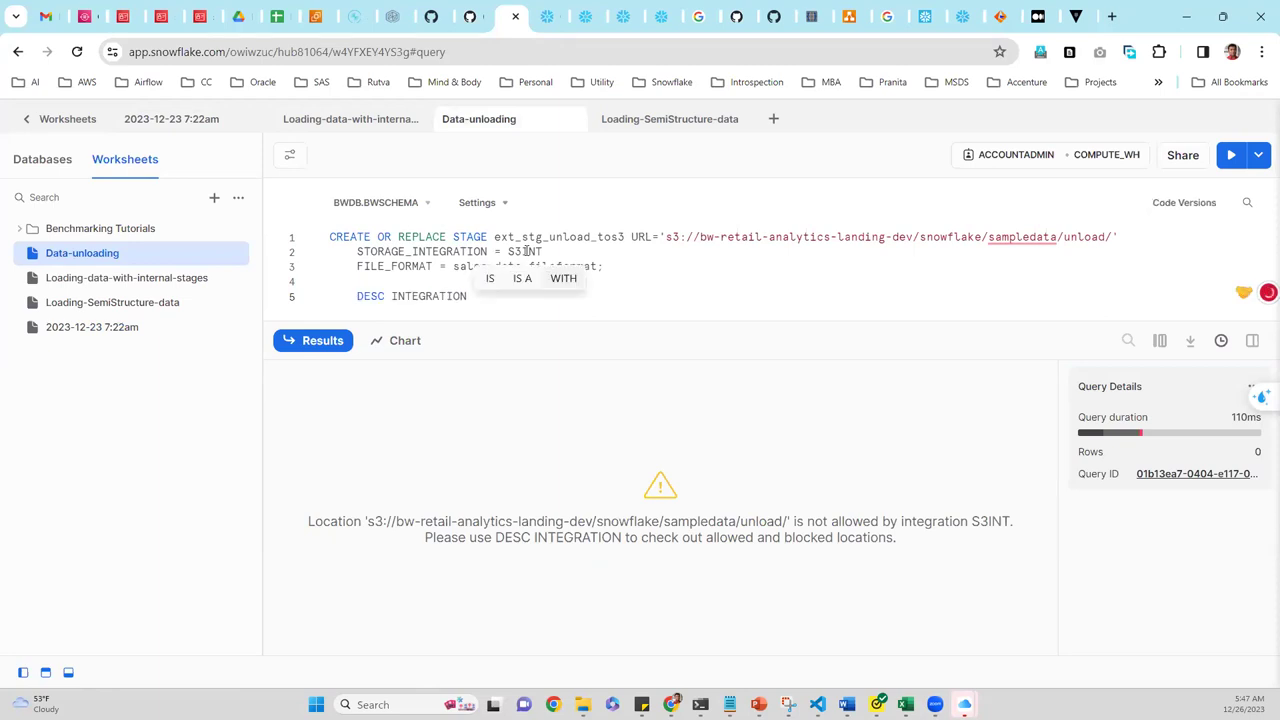
double_click(526, 251)
key(ctrl+c)
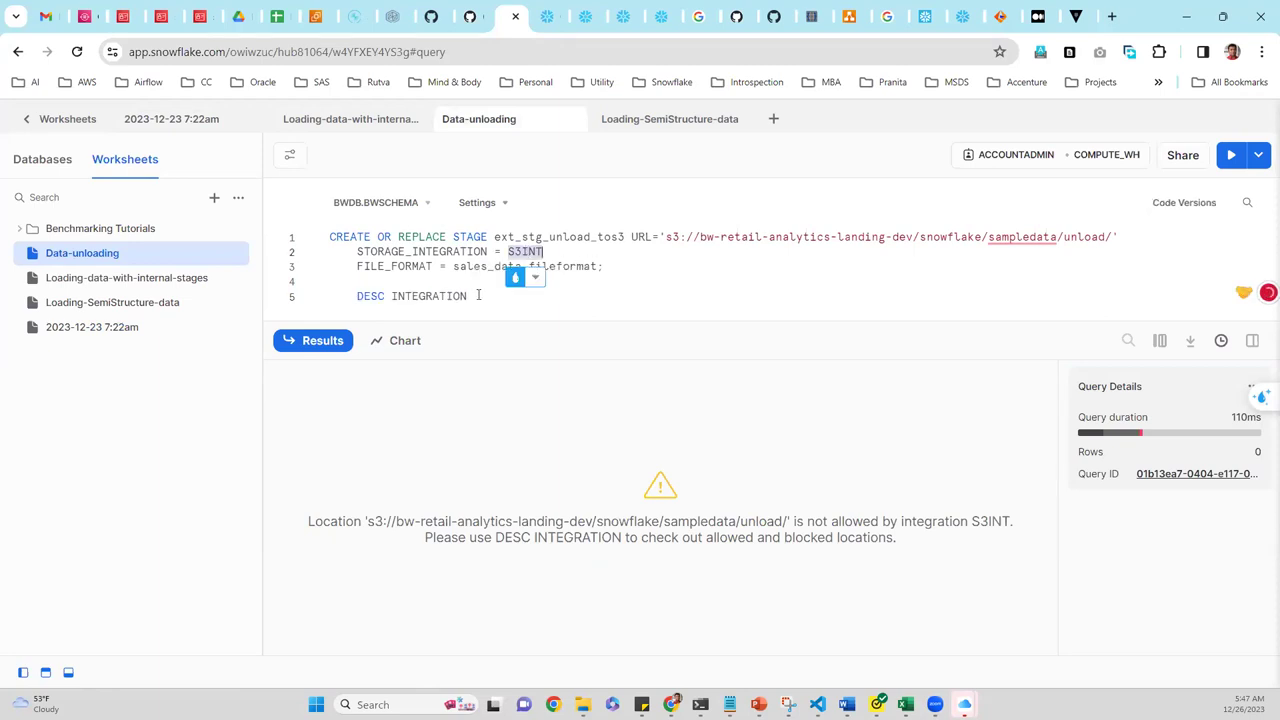
click(478, 295)
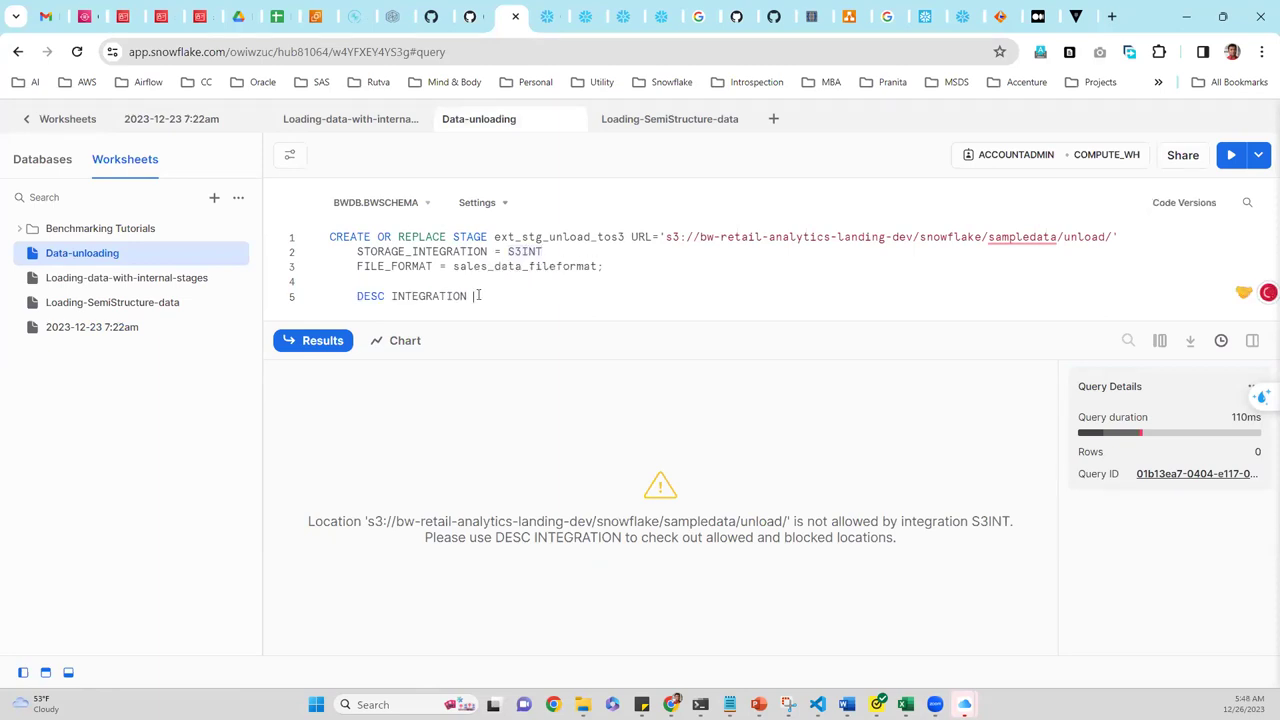
key(ctrl+v)
key(shift+Tab)
key(shift+Home)
click(1230, 158)
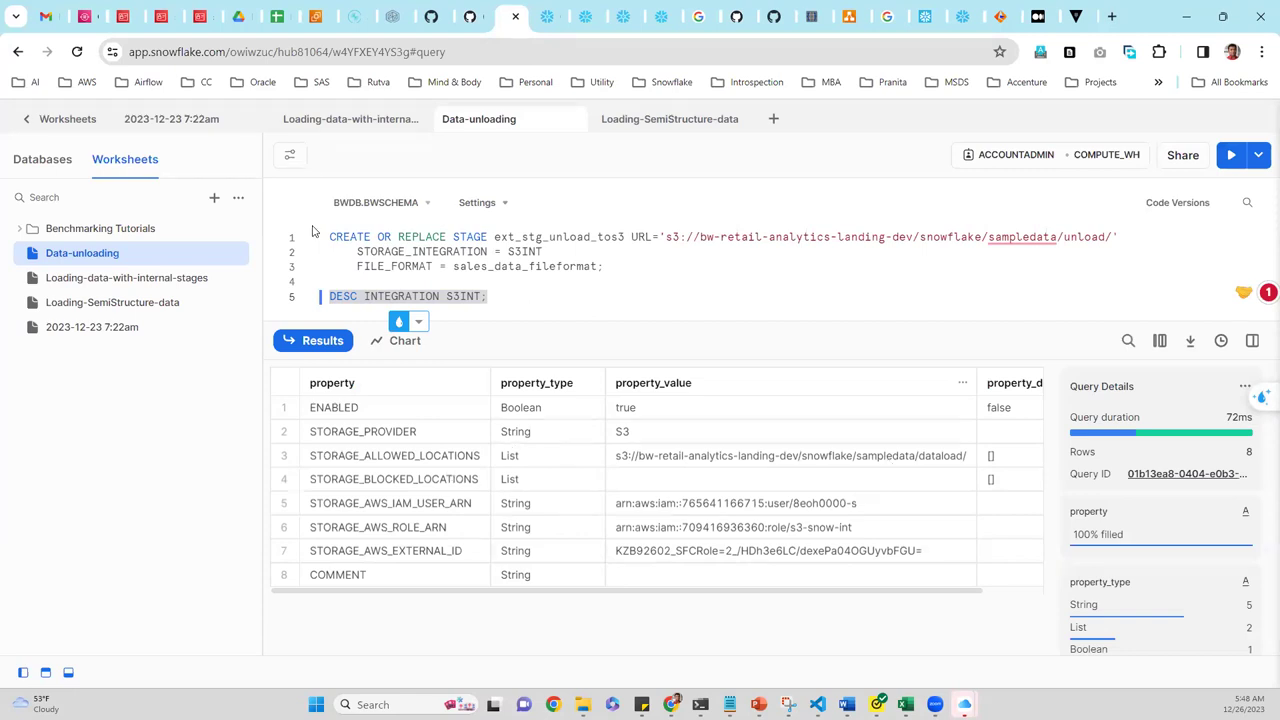
- Inspect the STORAGE_ALLOWED_LOCATIONS value in the results, rerun DESC INTEGRATION S3INT and check the value again
click(790, 455)
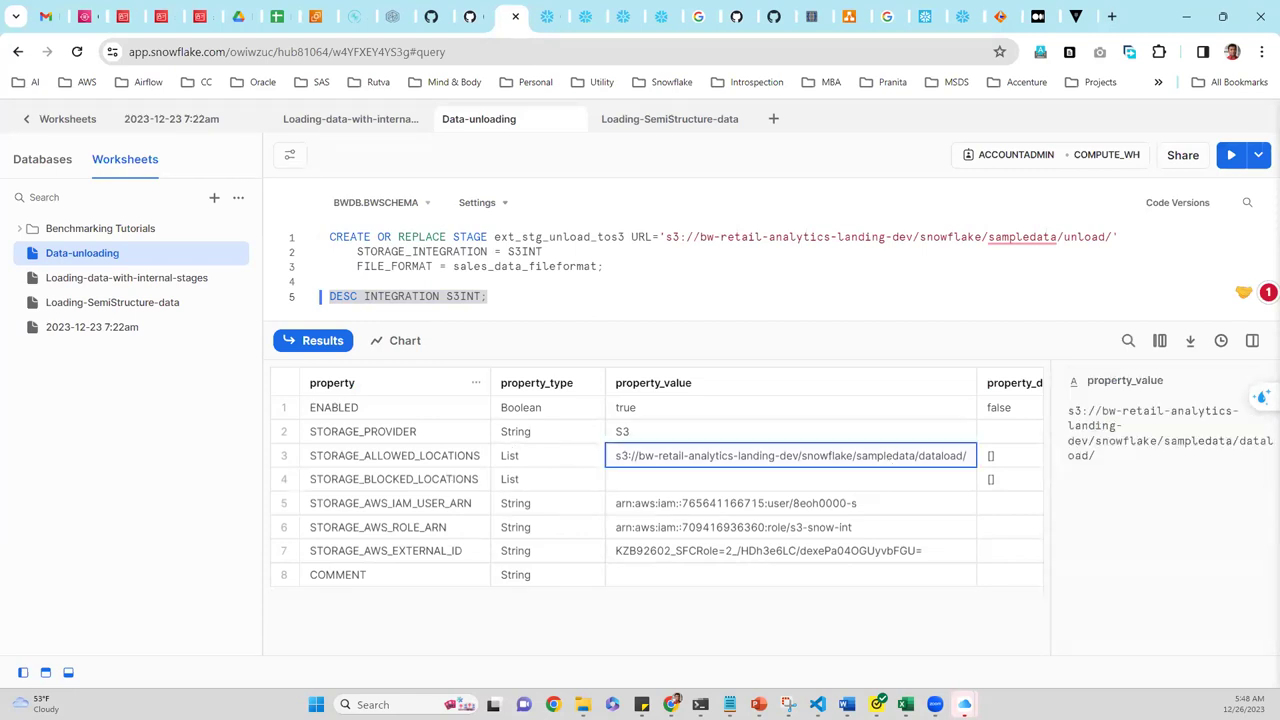
click(1231, 160)
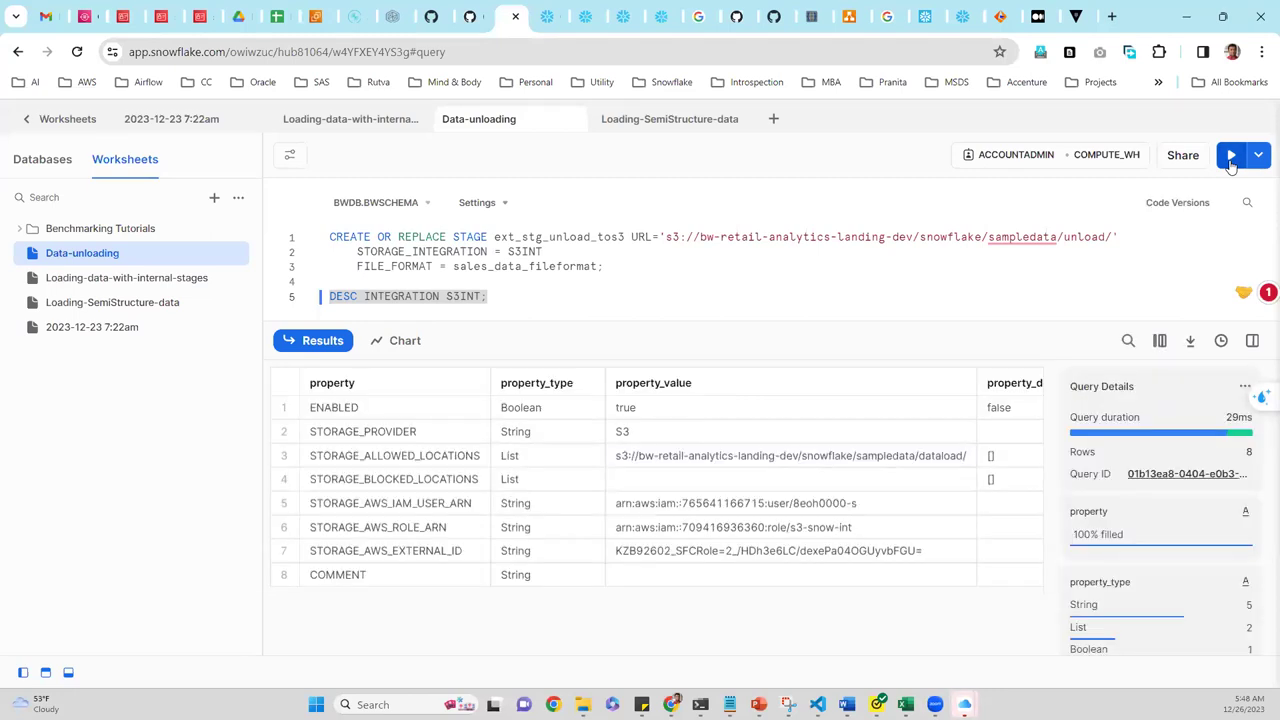
click(1230, 160)
click(1228, 157)
click(878, 455)
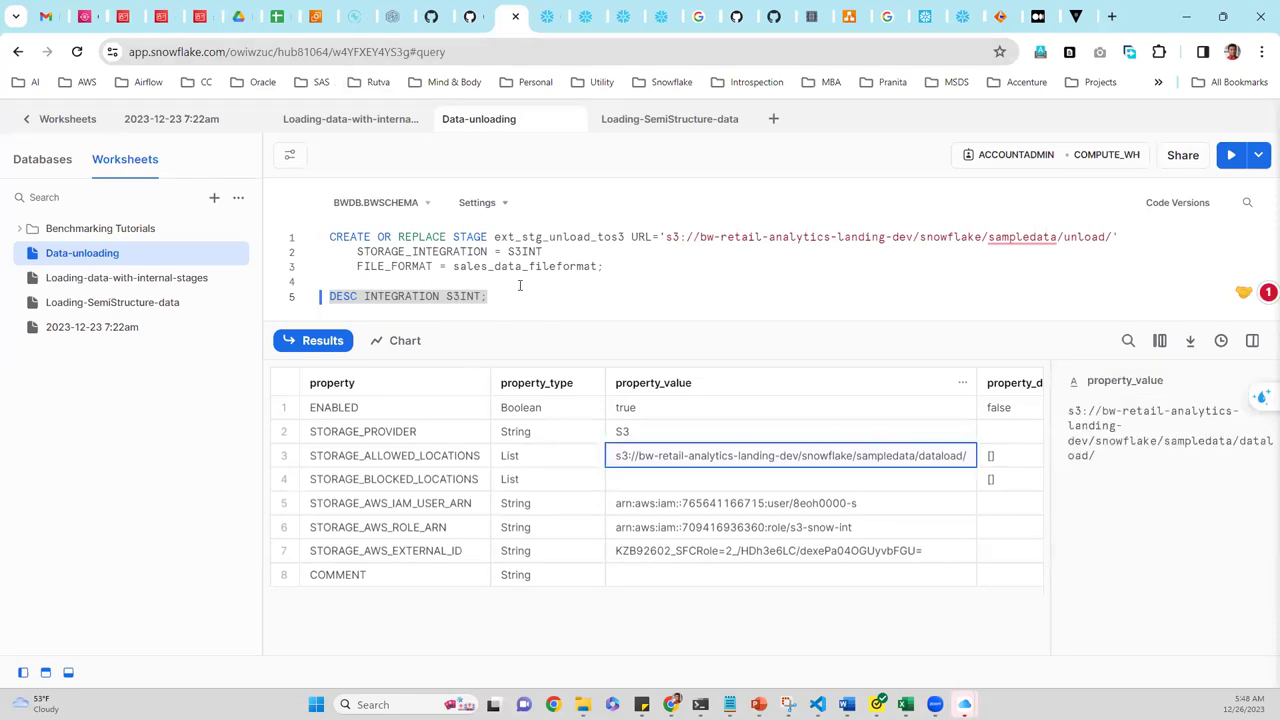
- Switch to the AWS console, open S3 and browse bw-retail-analytics-landing-dev to the snowflake/sampledata/dataload/ folder to check its path and contents
click(156, 20)
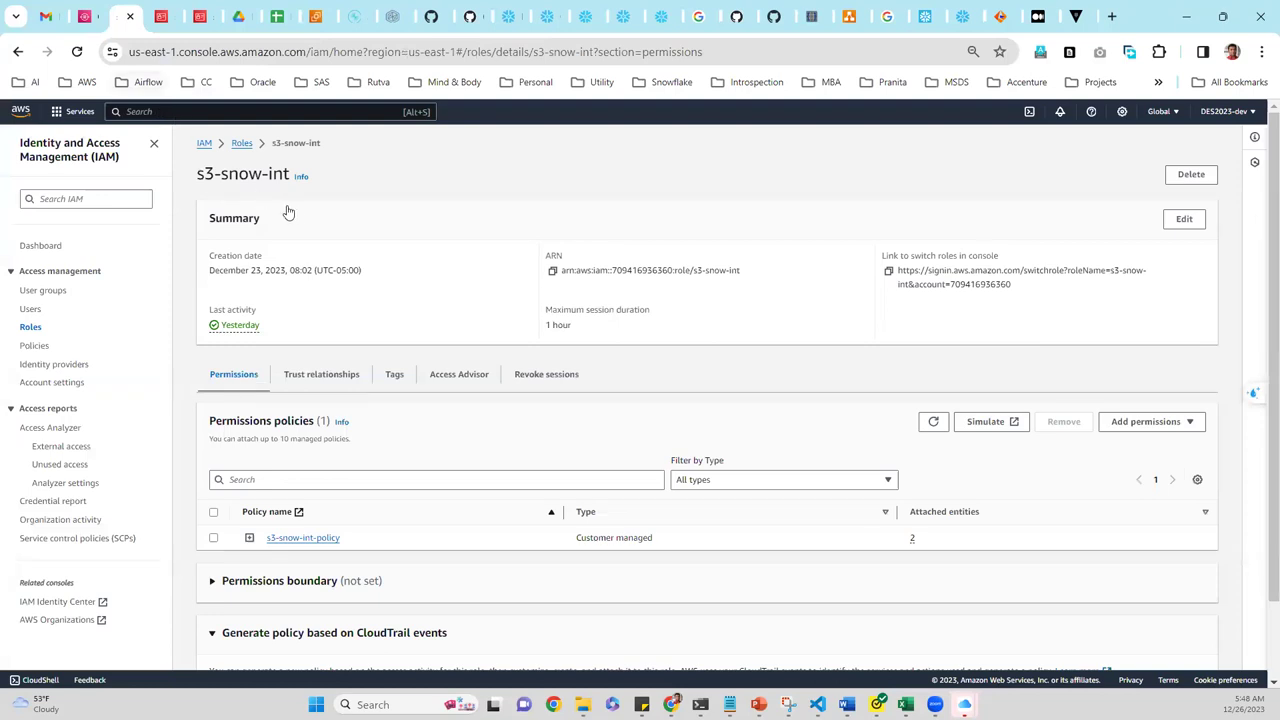
key(alt+s)
text(s3)
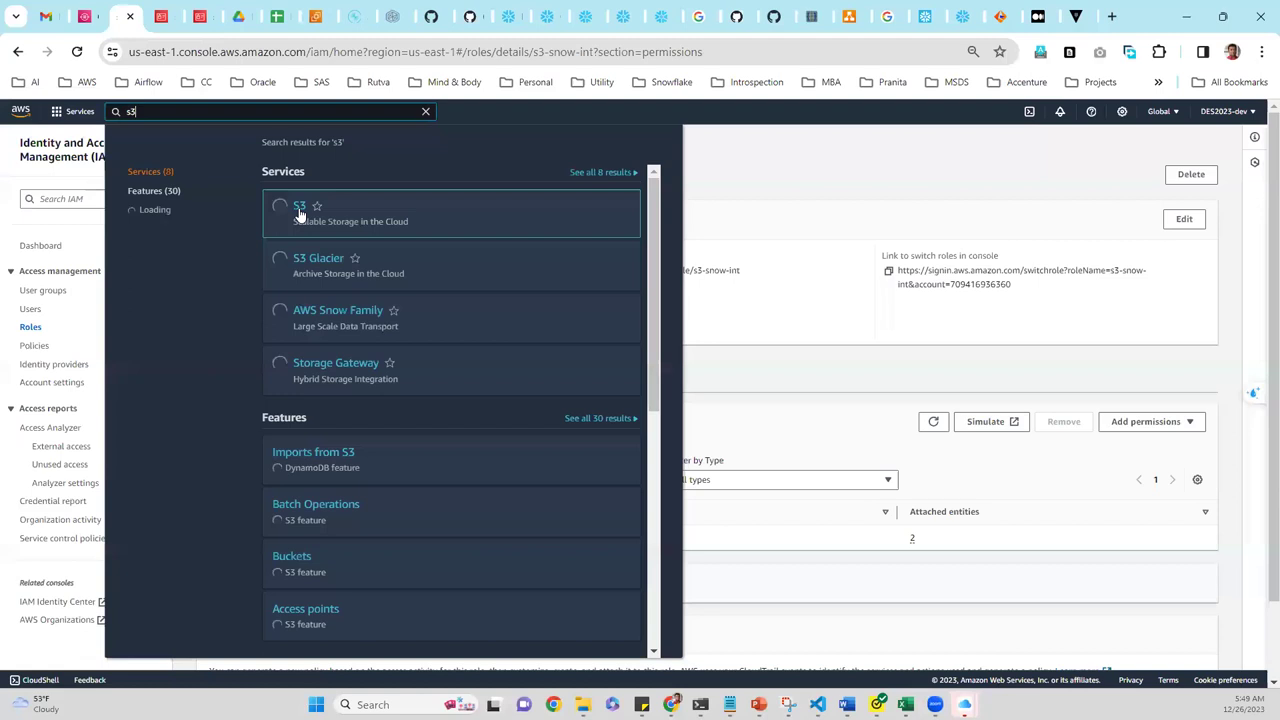
click(299, 210)
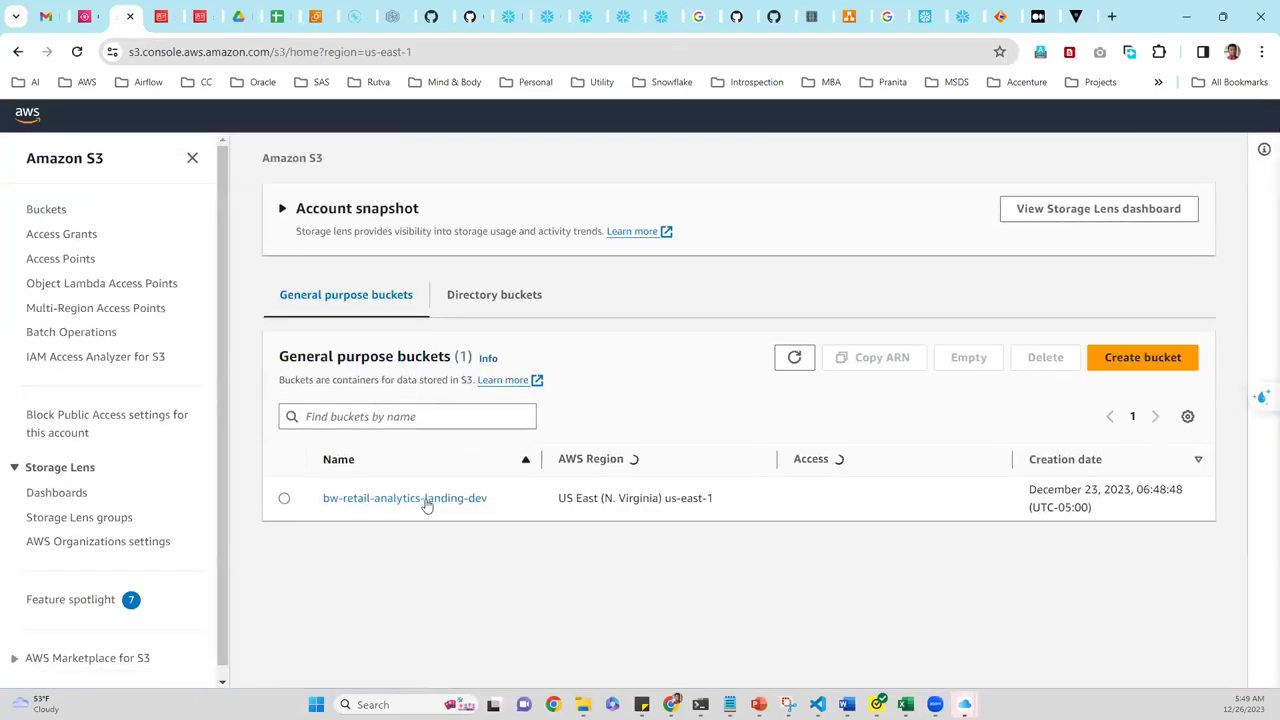
click(426, 501)
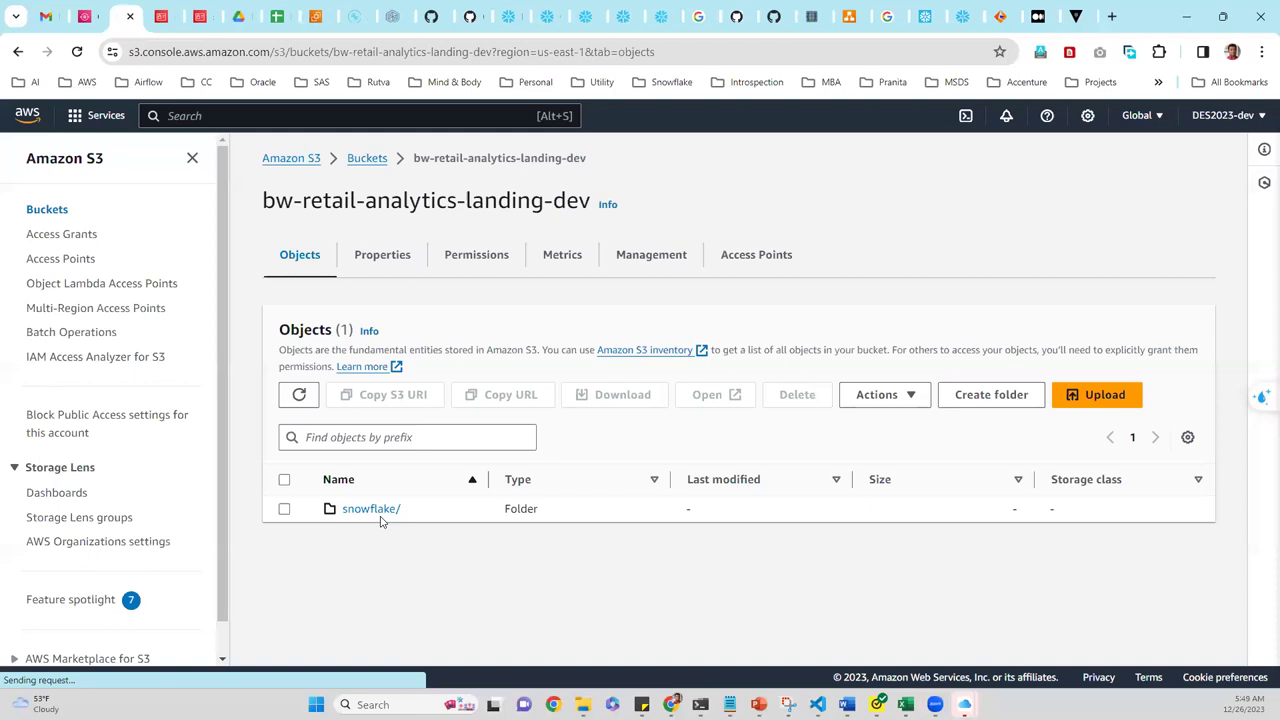
click(376, 511)
click(378, 518)
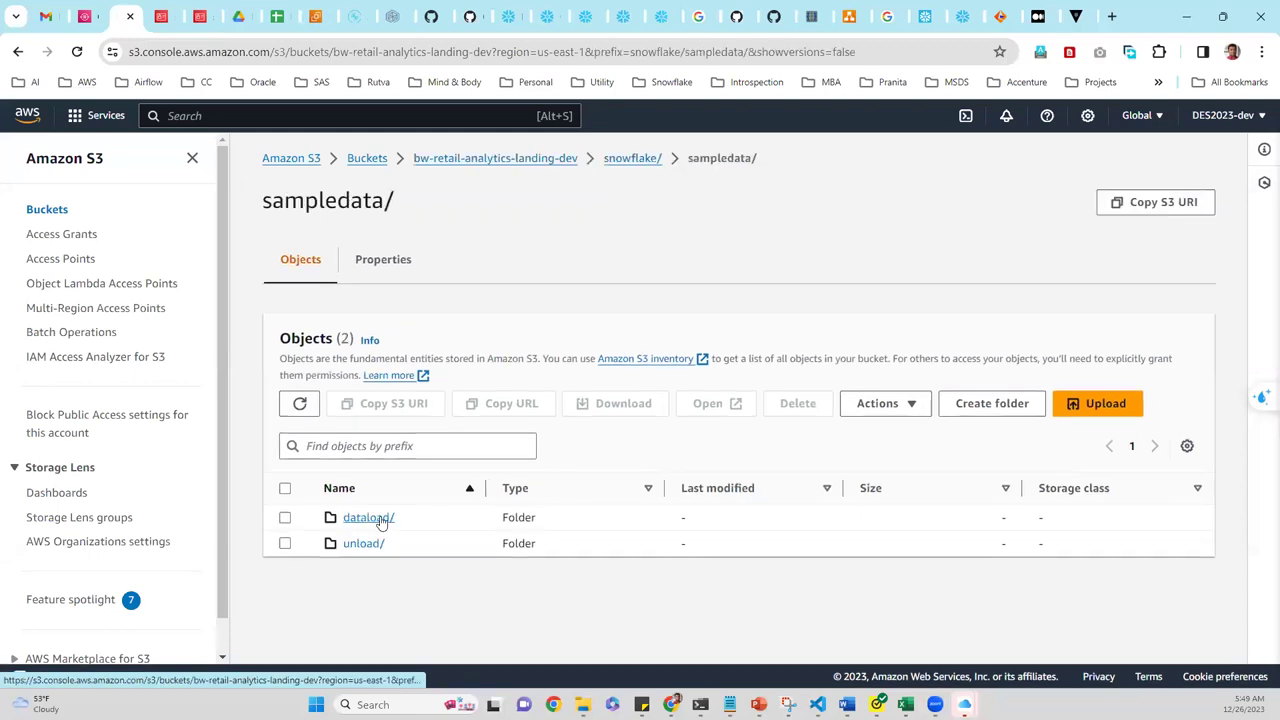
click(370, 518)
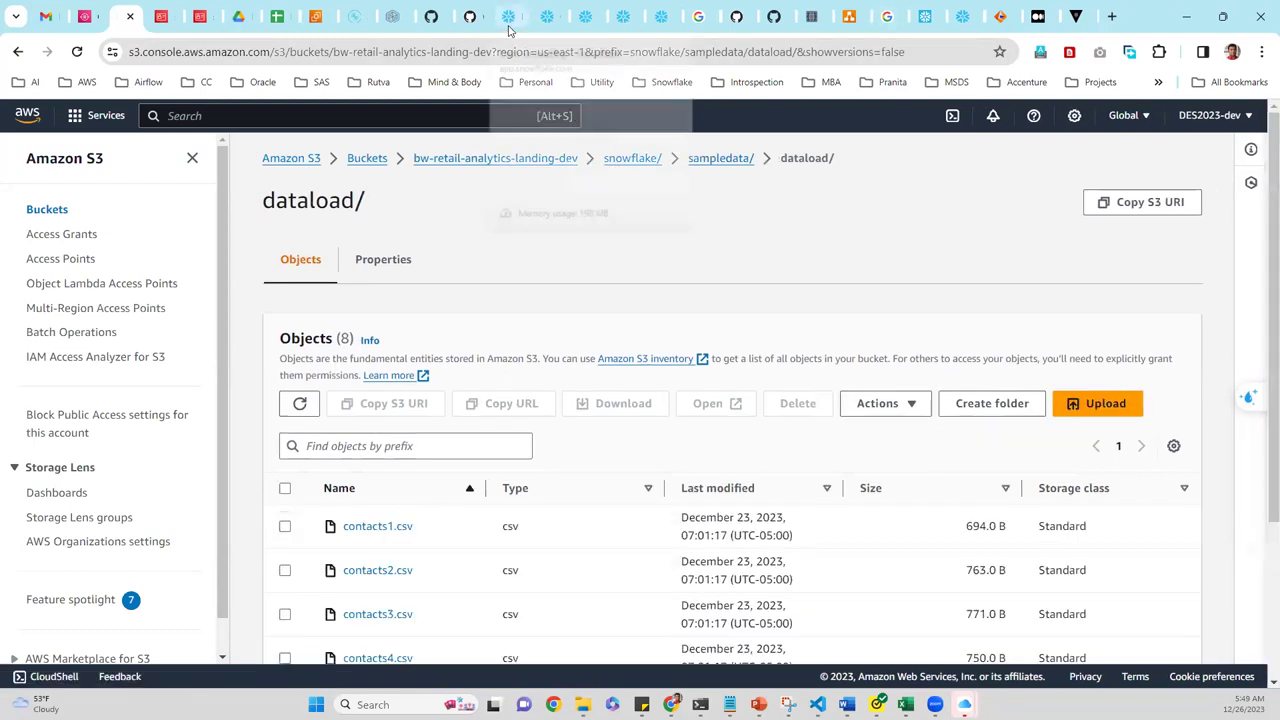
- In the Snowflake worksheet, change the stage URL's last folder to dataload/, run only the CREATE OR REPLACE STAGE statement and inspect its status
key(ctrl+Tab)
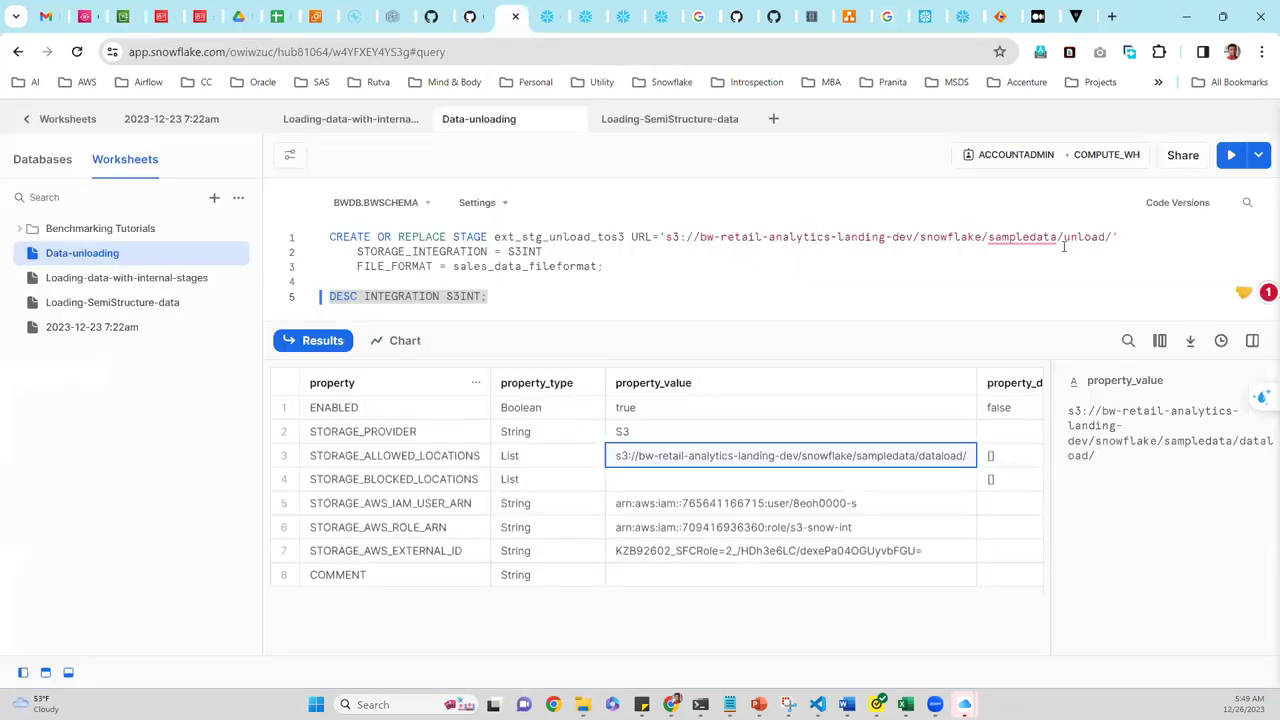
double_click(1078, 238)
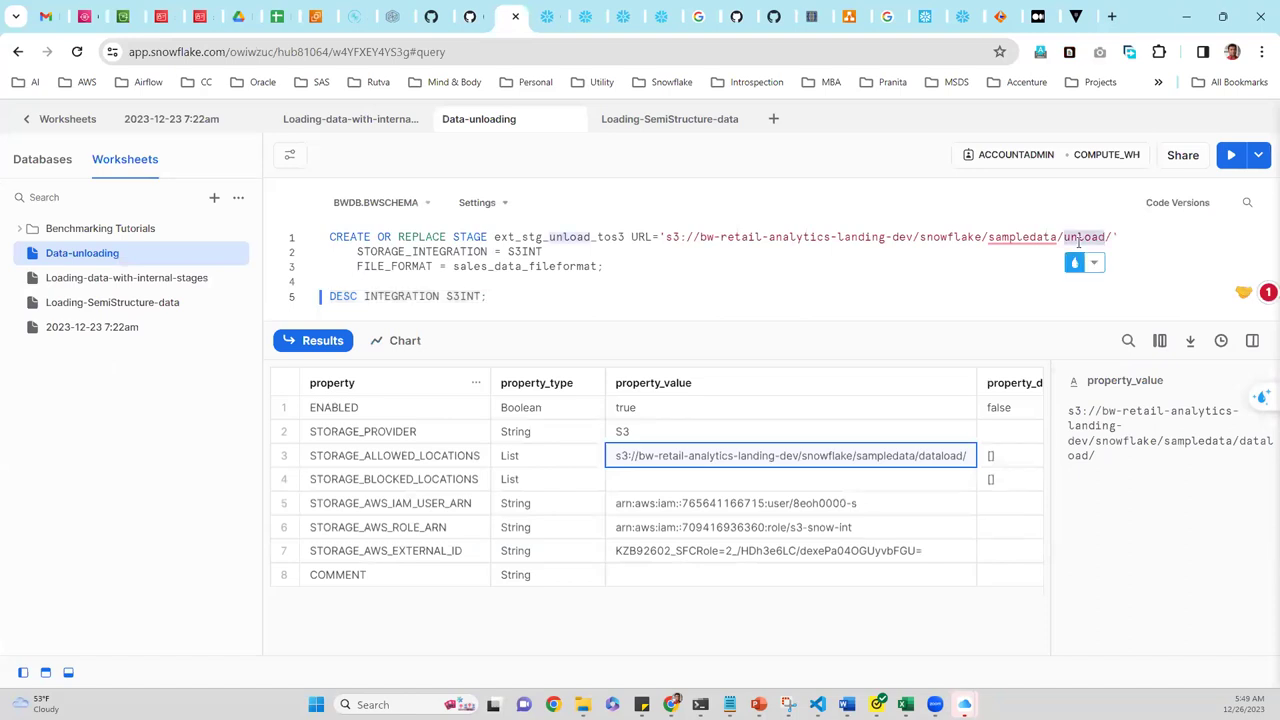
text(dataload/)
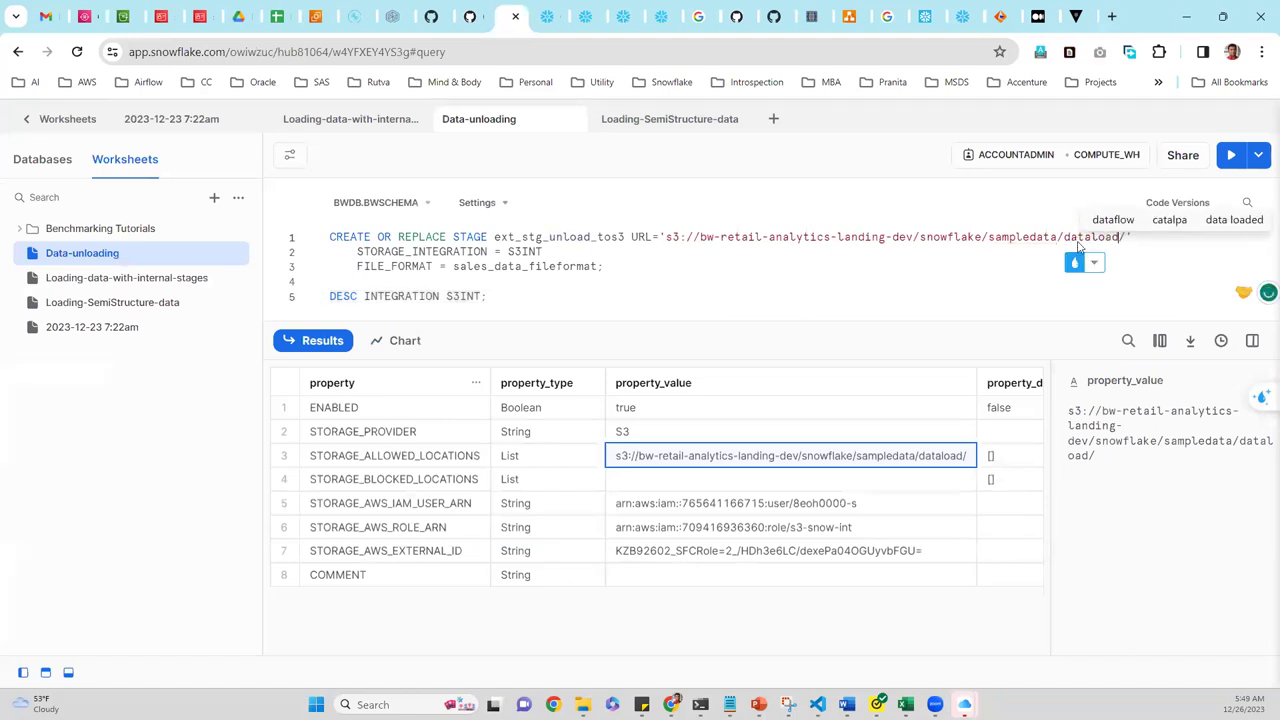
click(528, 266)
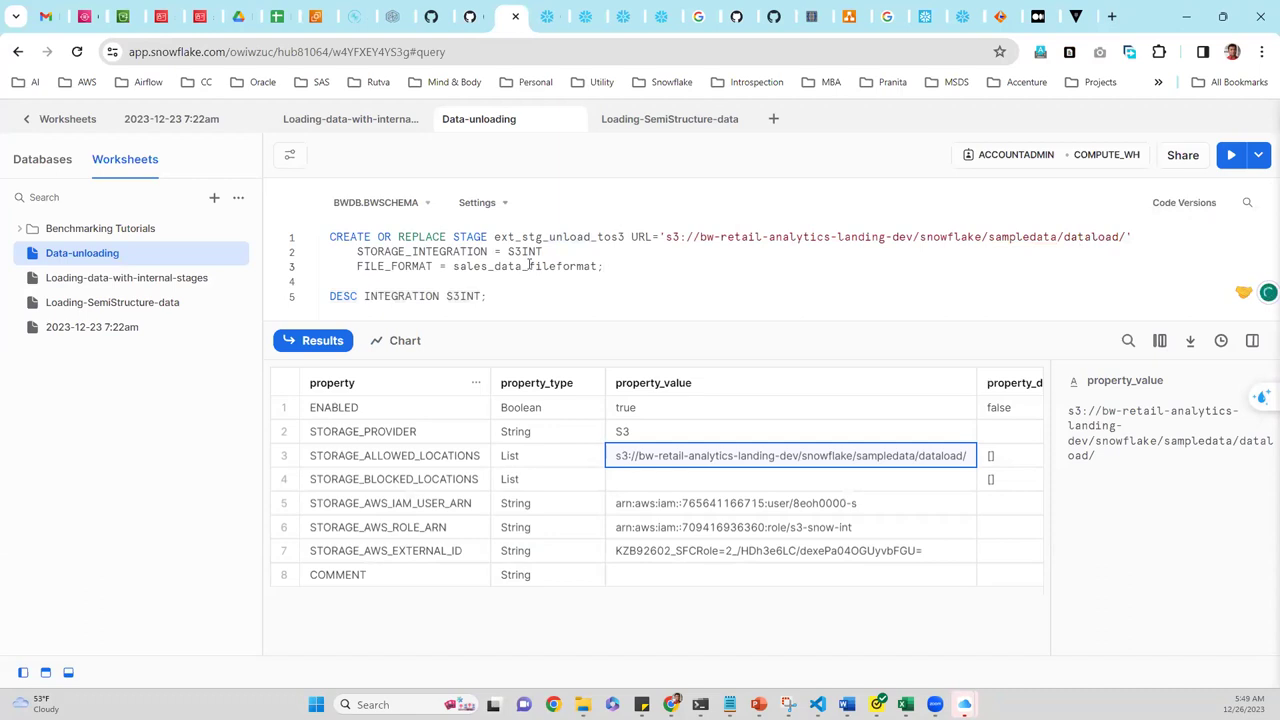
key(shift+End)
key(ctrl+shift+Home)
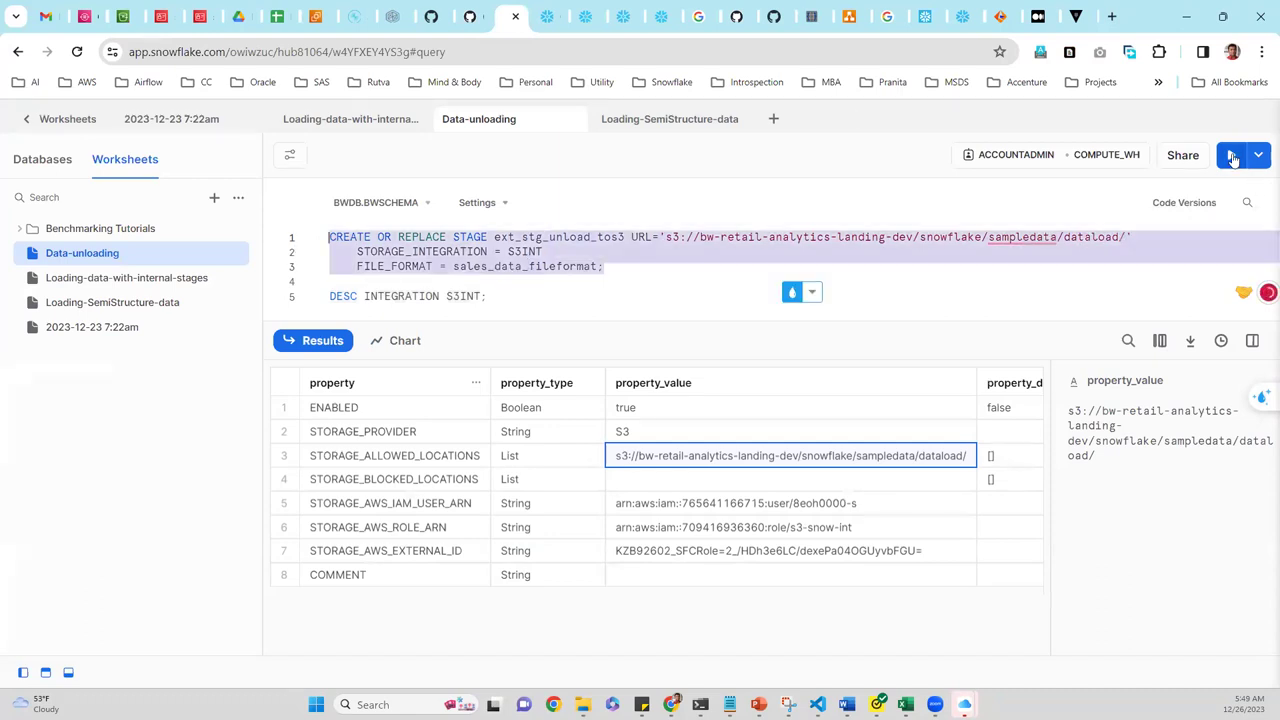
click(1233, 158)
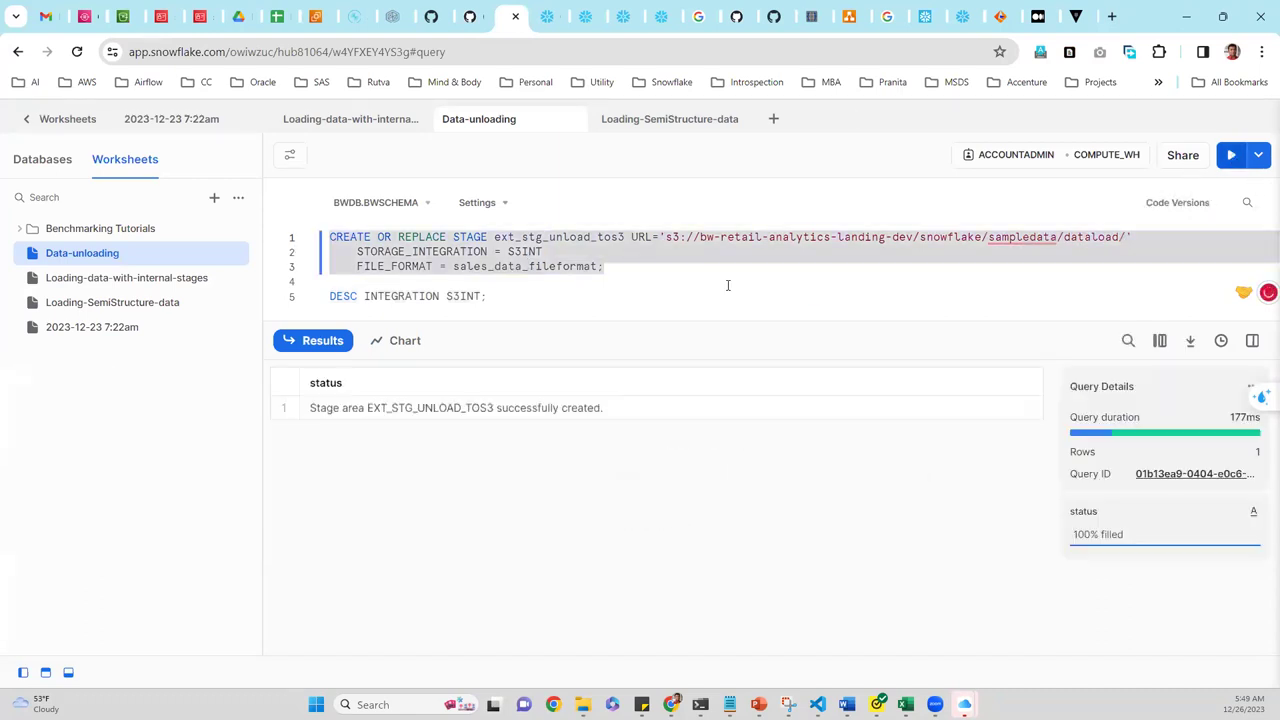
click(442, 416)
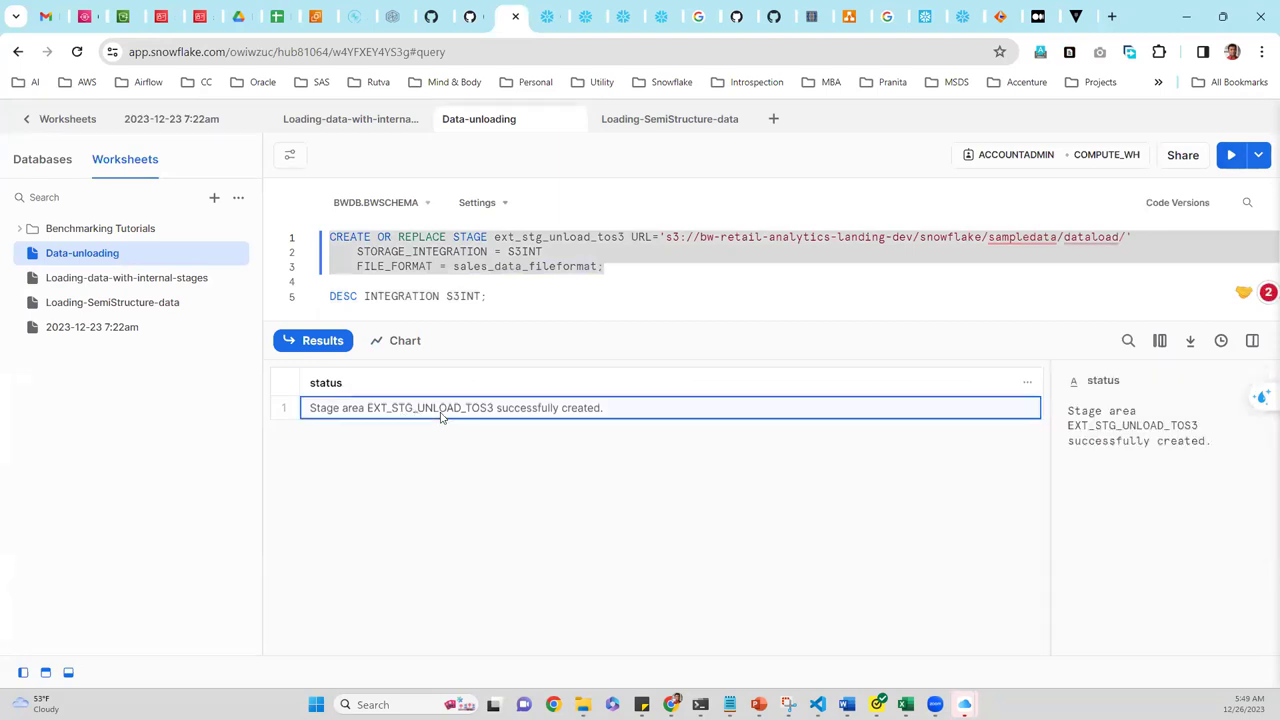
- Comment out the DESC INTEGRATION S3INT; line and check the sampledata/dataload path in the stage URL
click(497, 296)
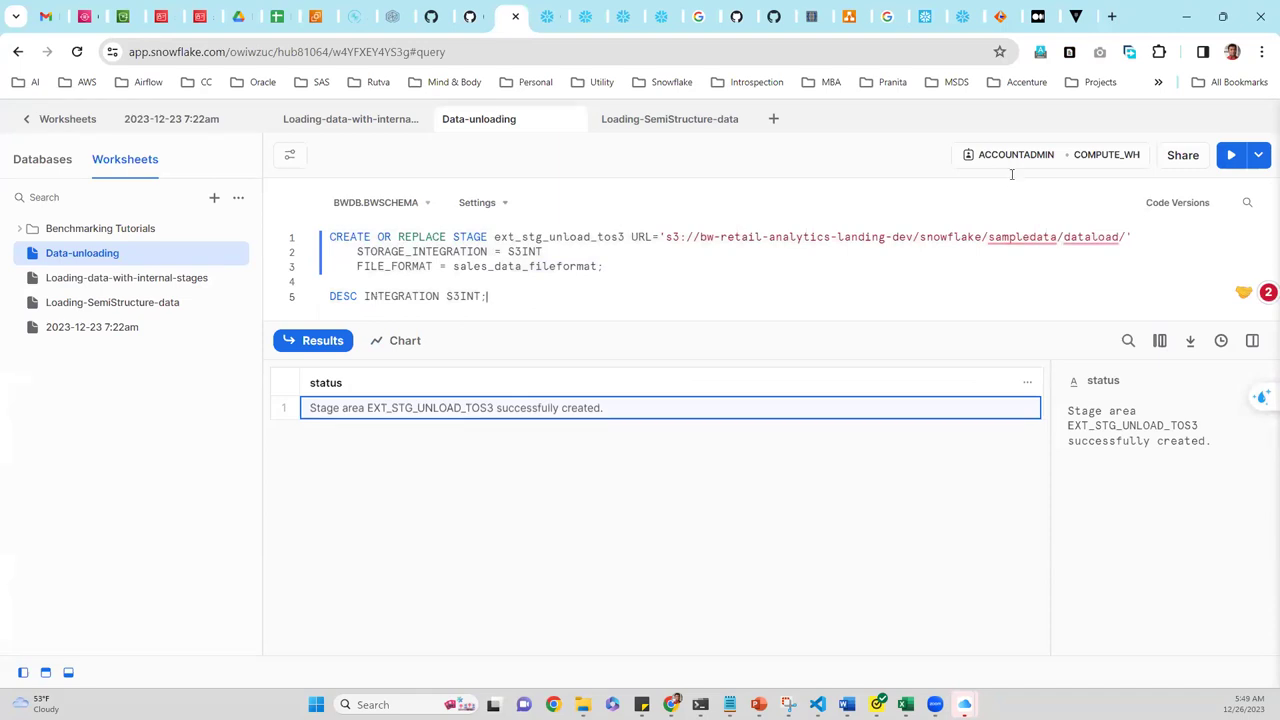
key(ctrl+slash)
right_click(1095, 238)
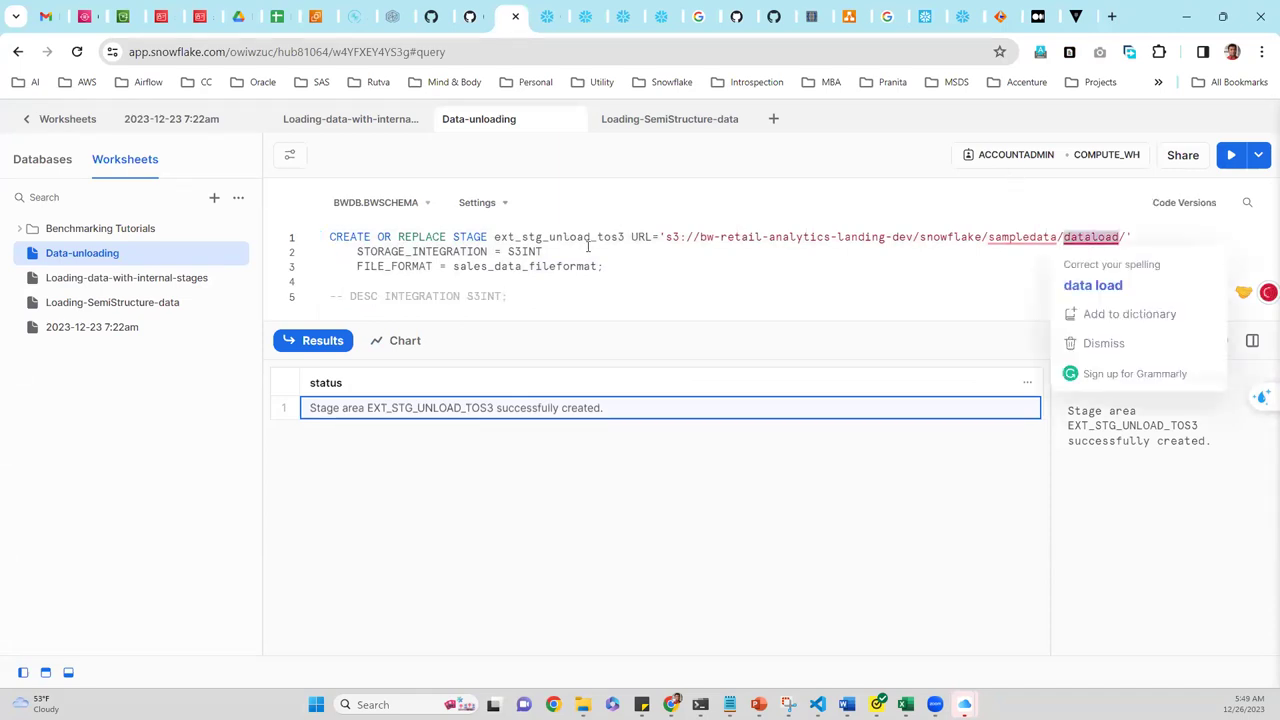
key(Escape)
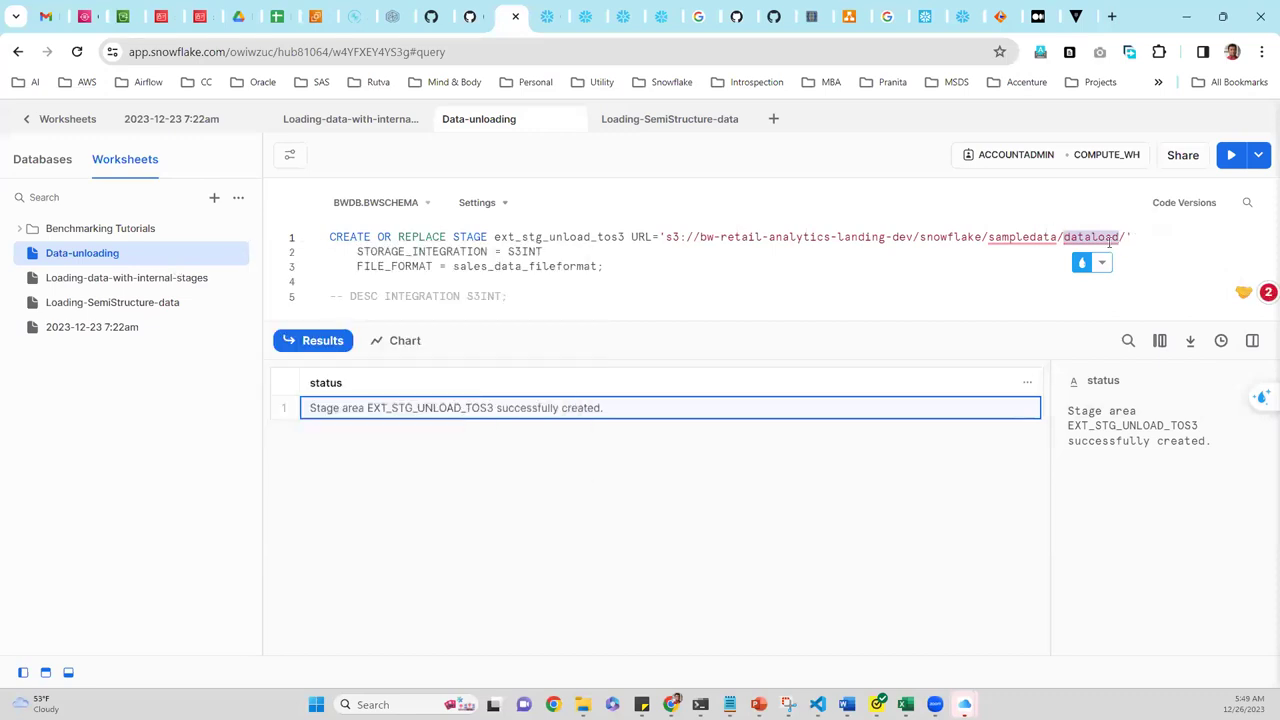
double_click(1032, 236)
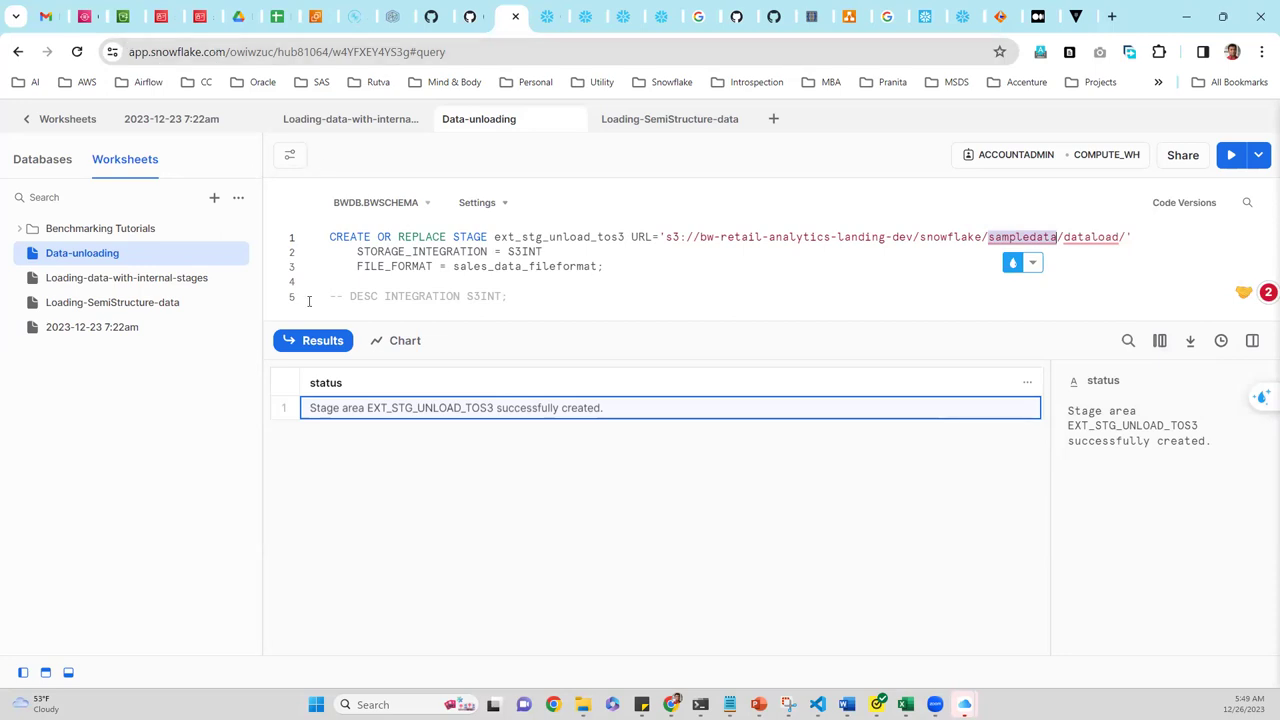
- Check the stages under BWDB.BWSCHEMA in the database browser, reloading the page and expanding the Stages list again
click(52, 164)
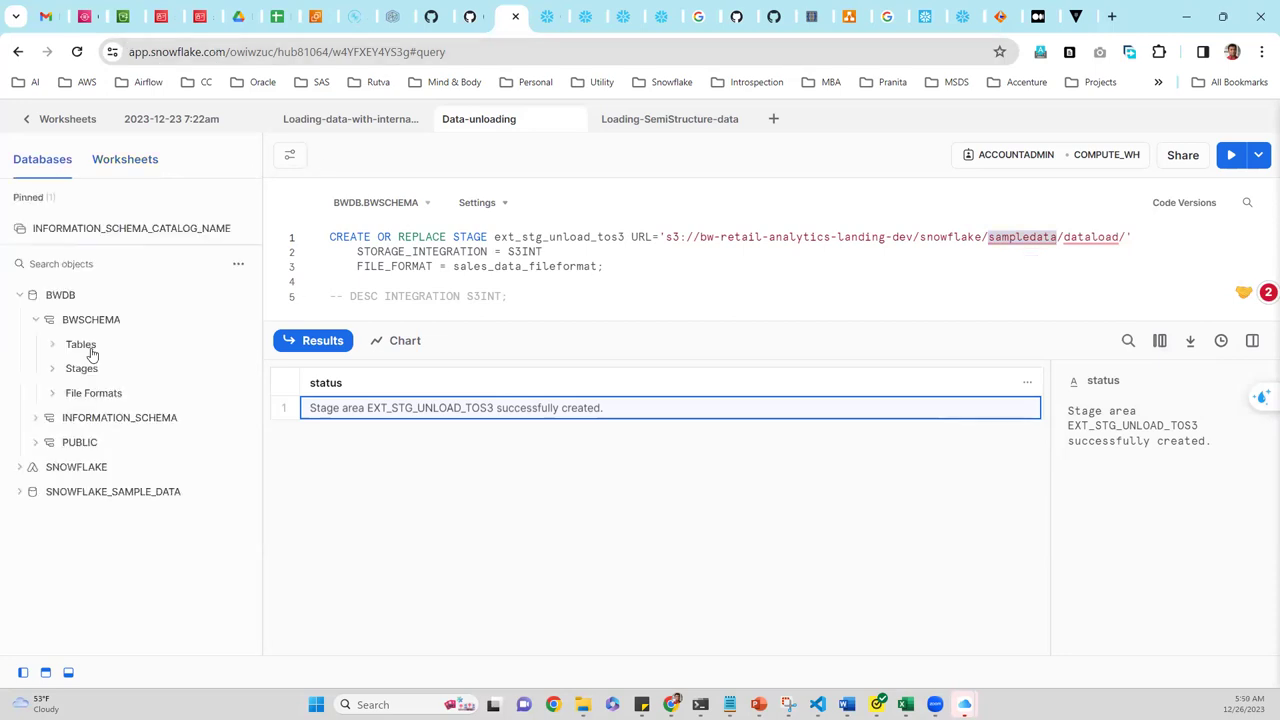
click(53, 369)
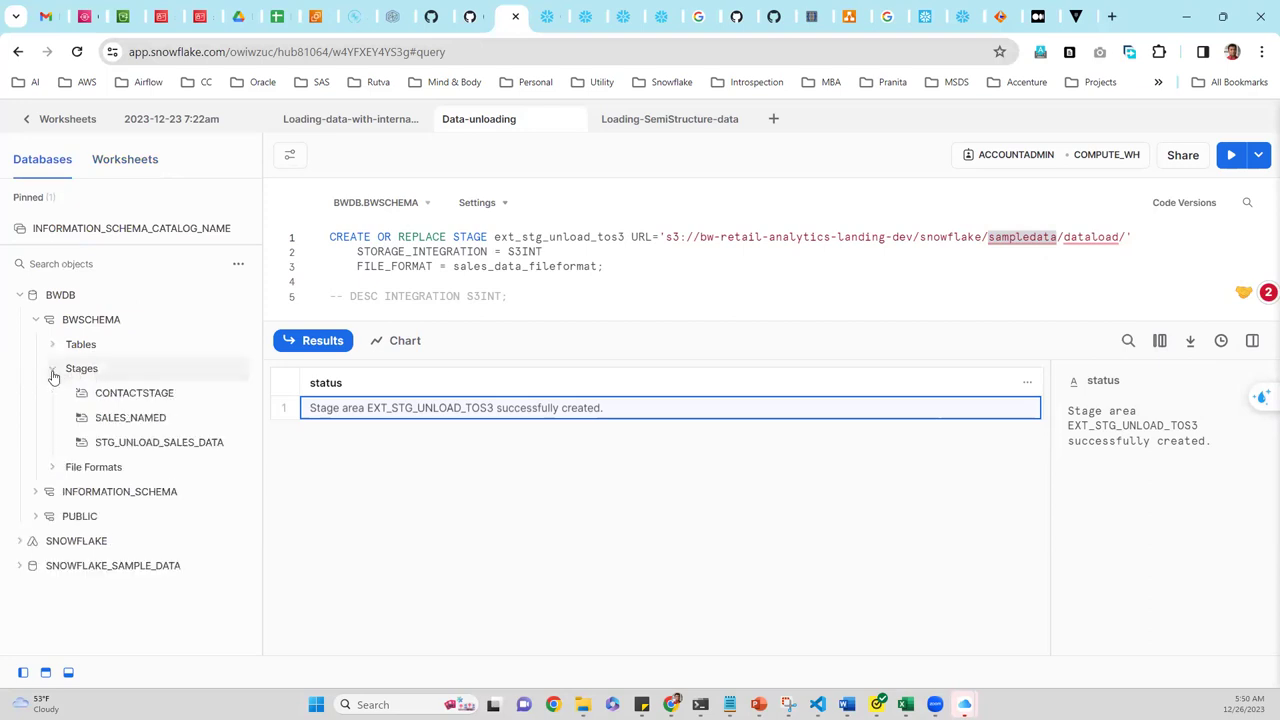
click(78, 58)
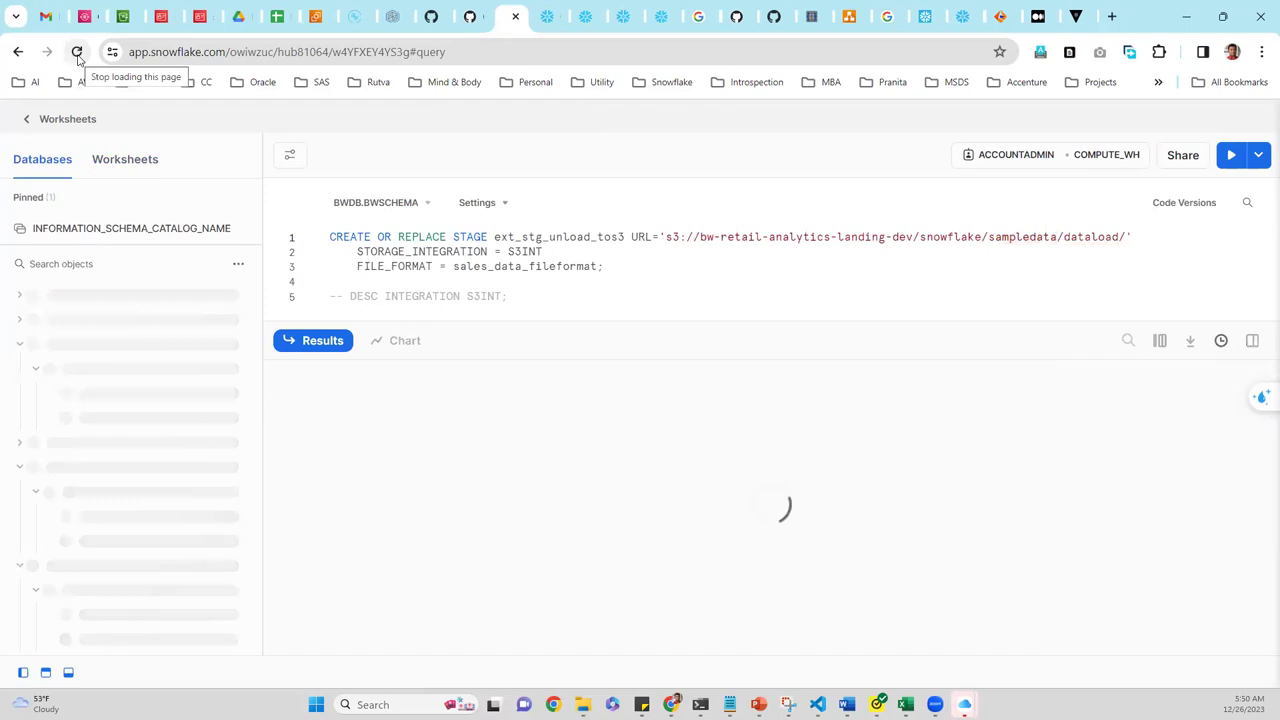
click(17, 298)
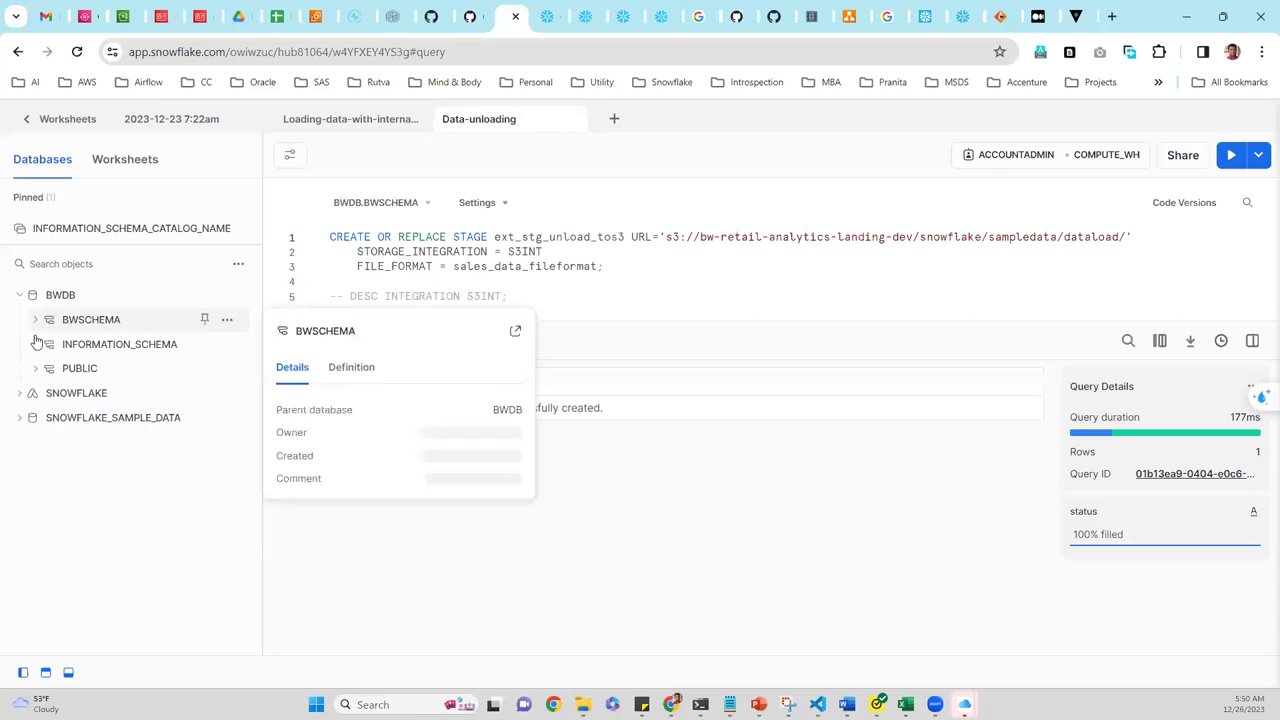
click(36, 321)
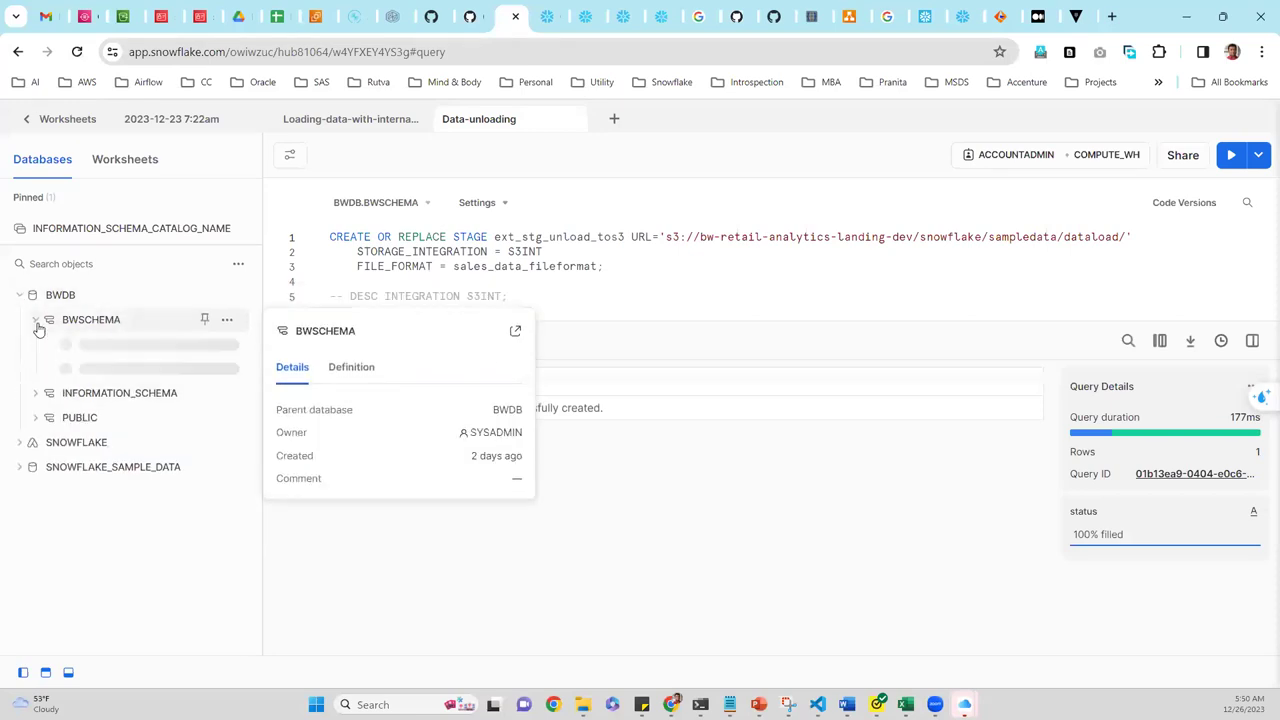
click(54, 371)
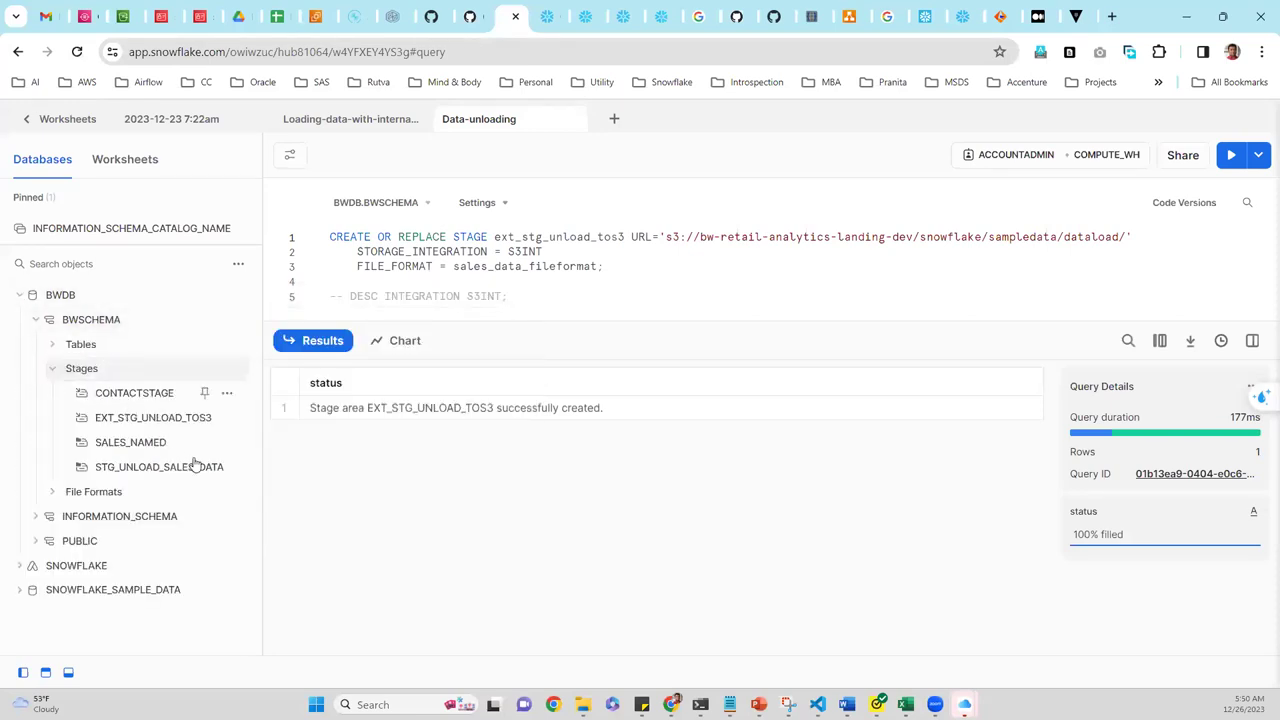
mouse_move(211, 477)
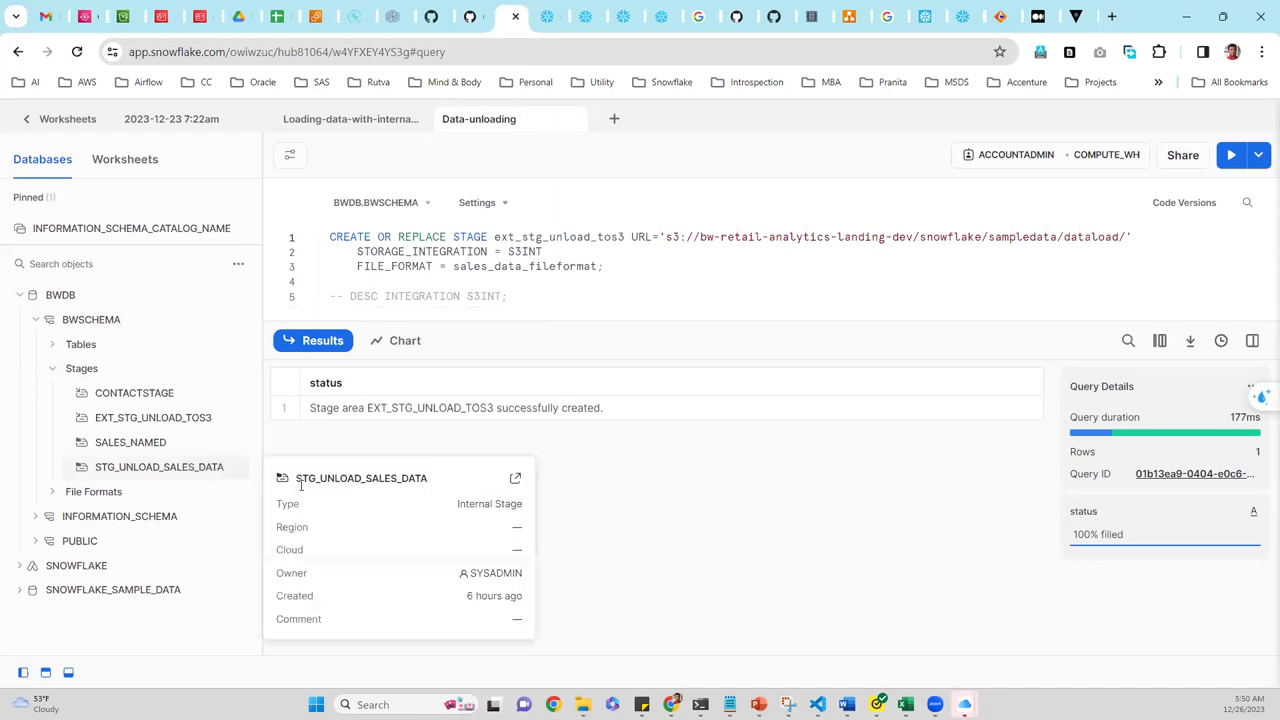
- Add an empty line between the CREATE STAGE statement and the commented-out DESC INTEGRATION line
click(482, 285)
key(Return)
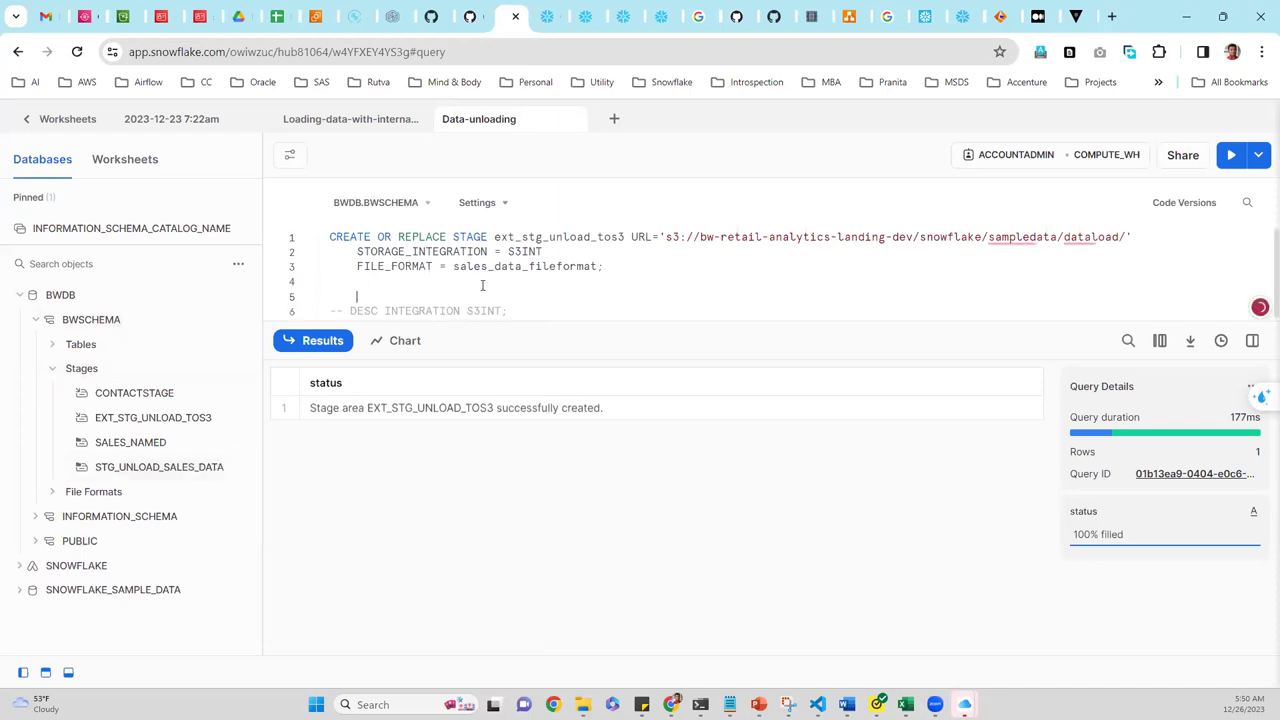
key(BackSpace)
key(BackSpace)
- Switch to the Snowflake Data Load presentation in PowerPoint, review the external stage diagram on slide 10 and return to slide 11
mouse_move(759, 702)
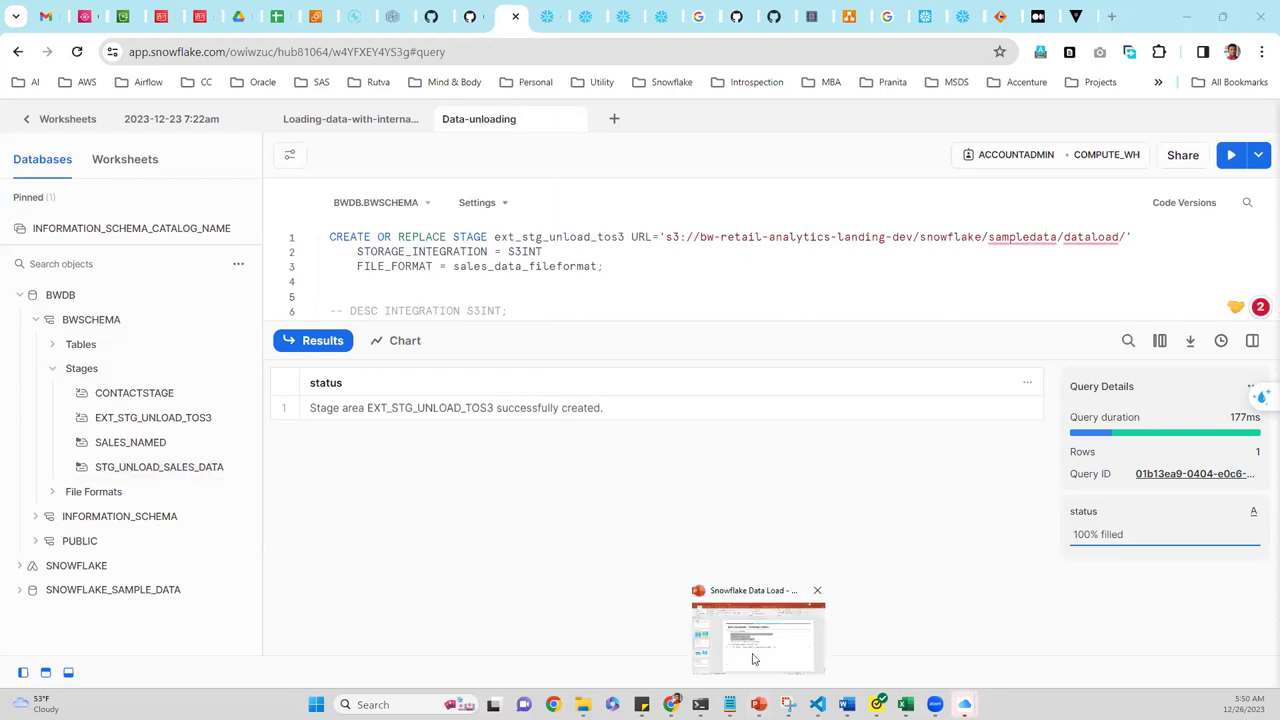
key(alt+Tab)
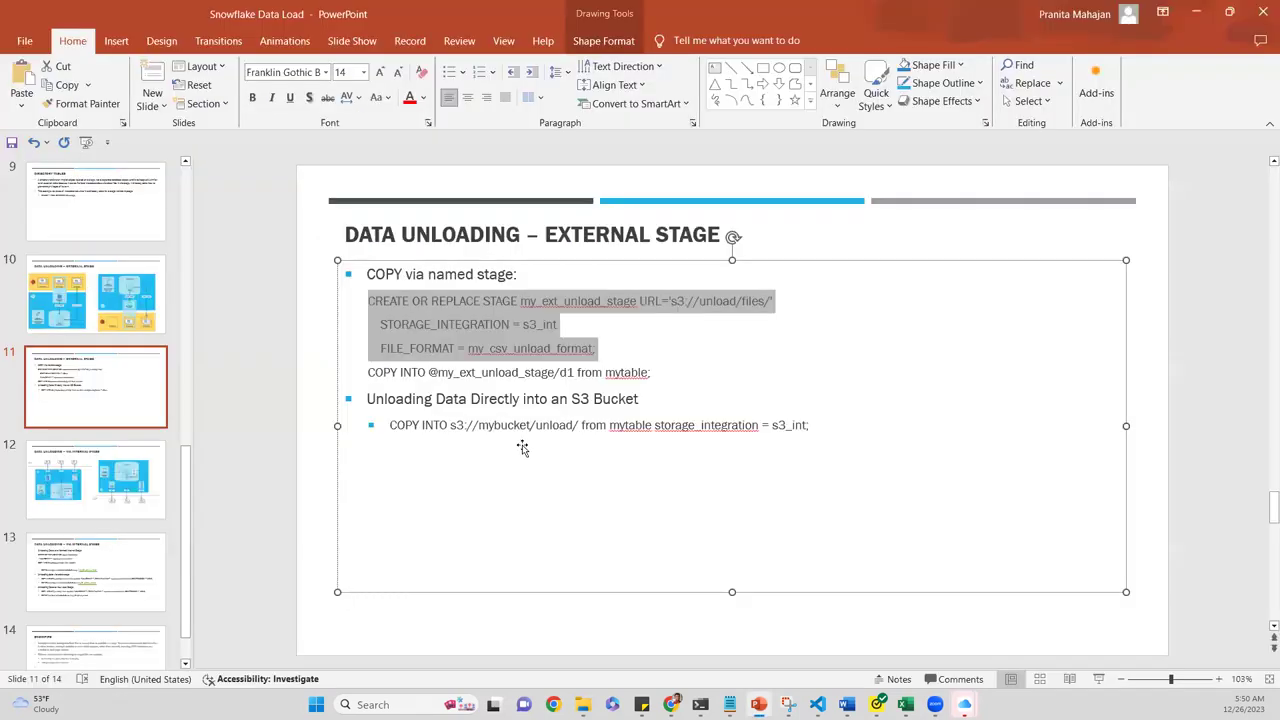
scroll(517, 483, up, 1)
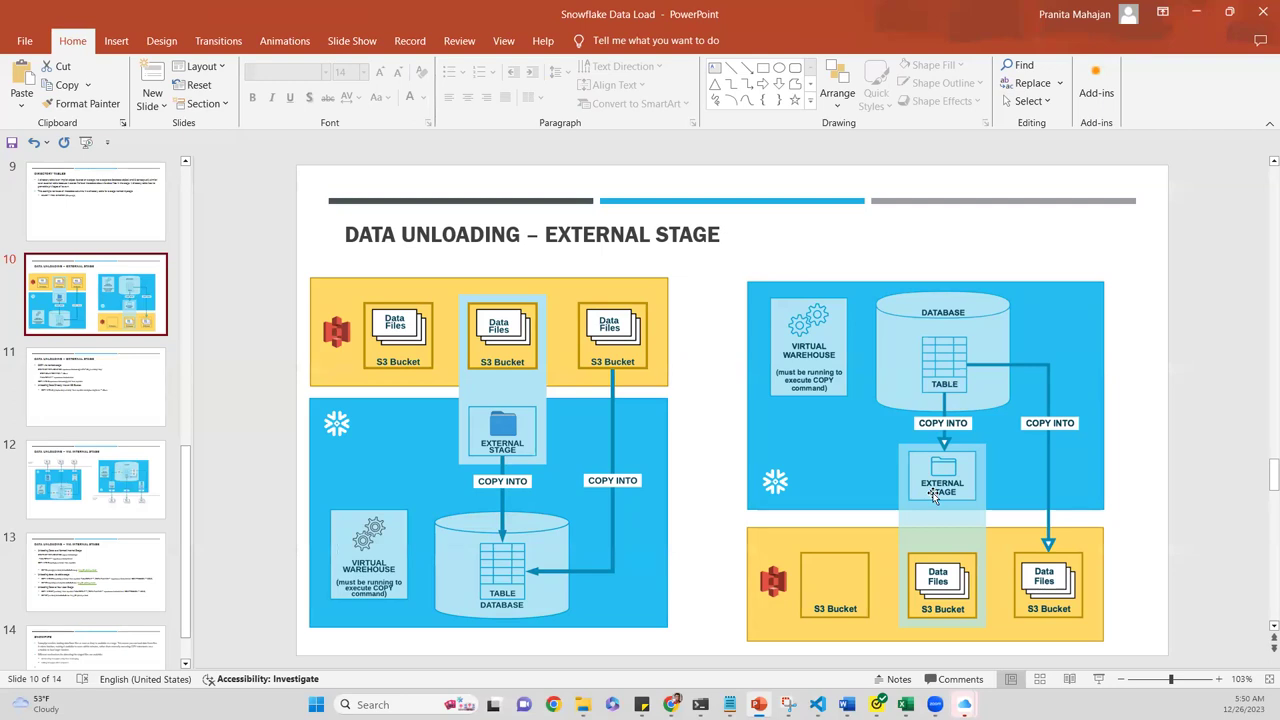
click(85, 358)
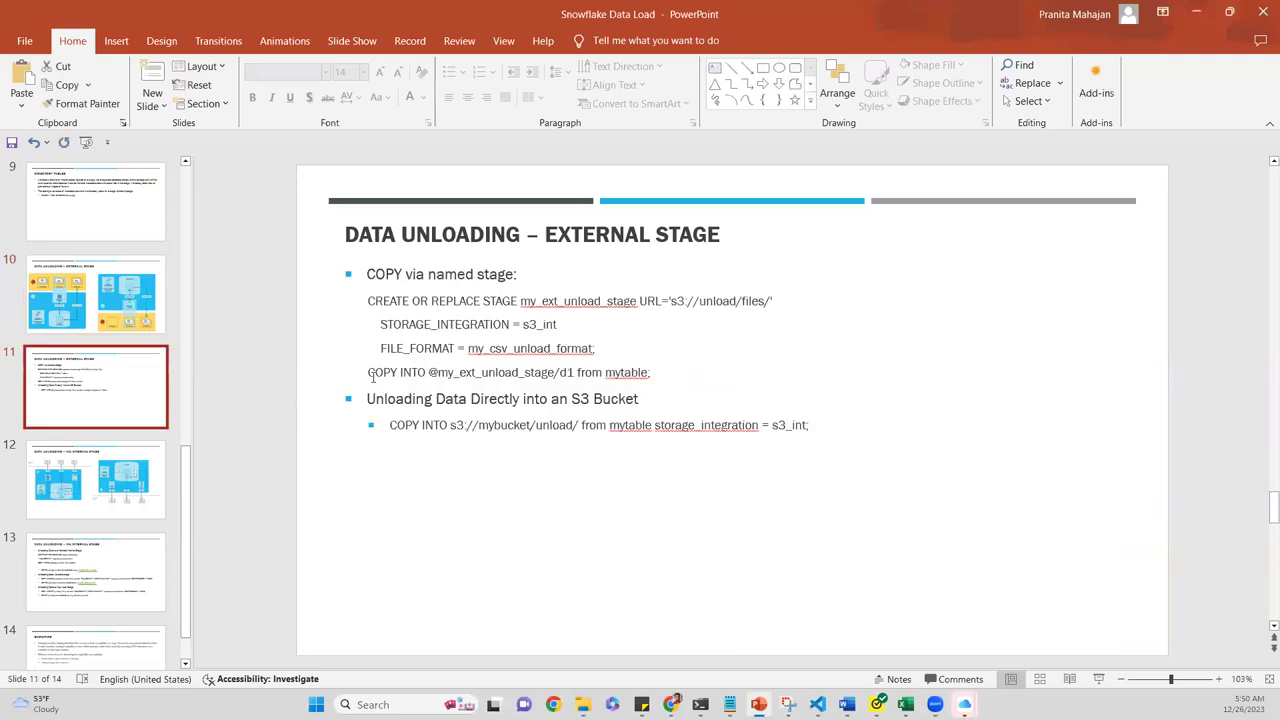
double_click(376, 374)
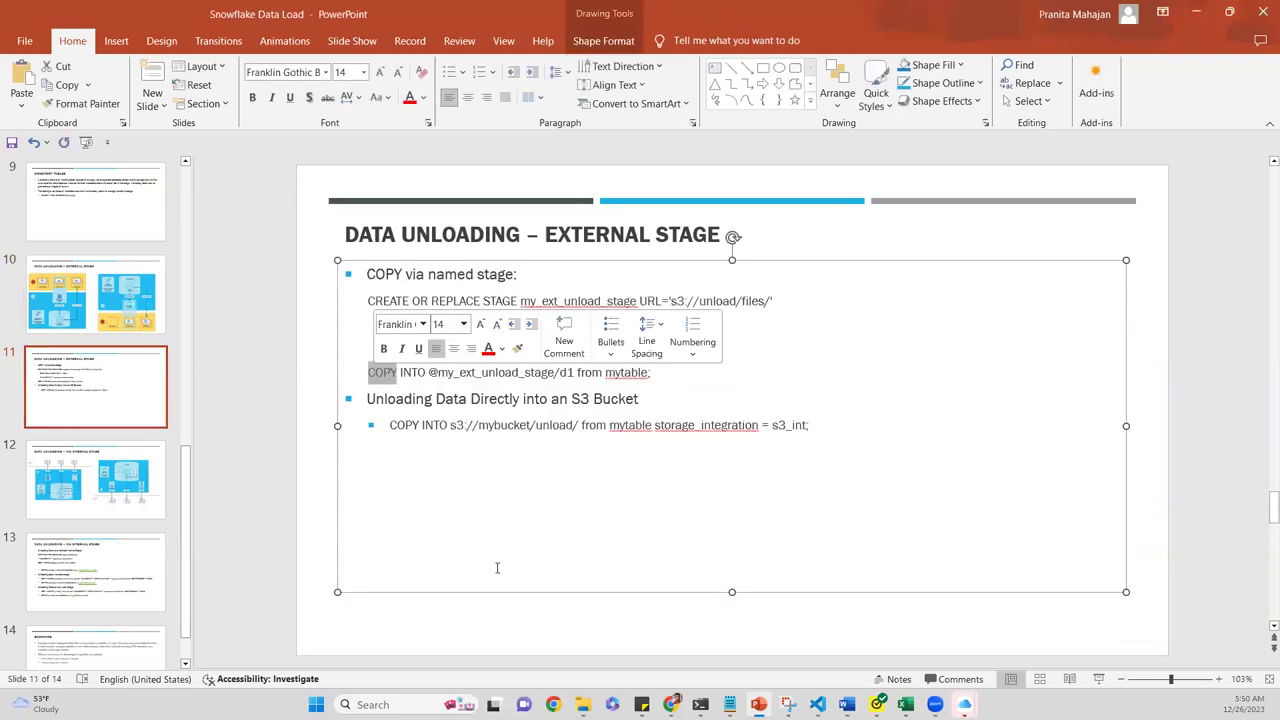
click(496, 567)
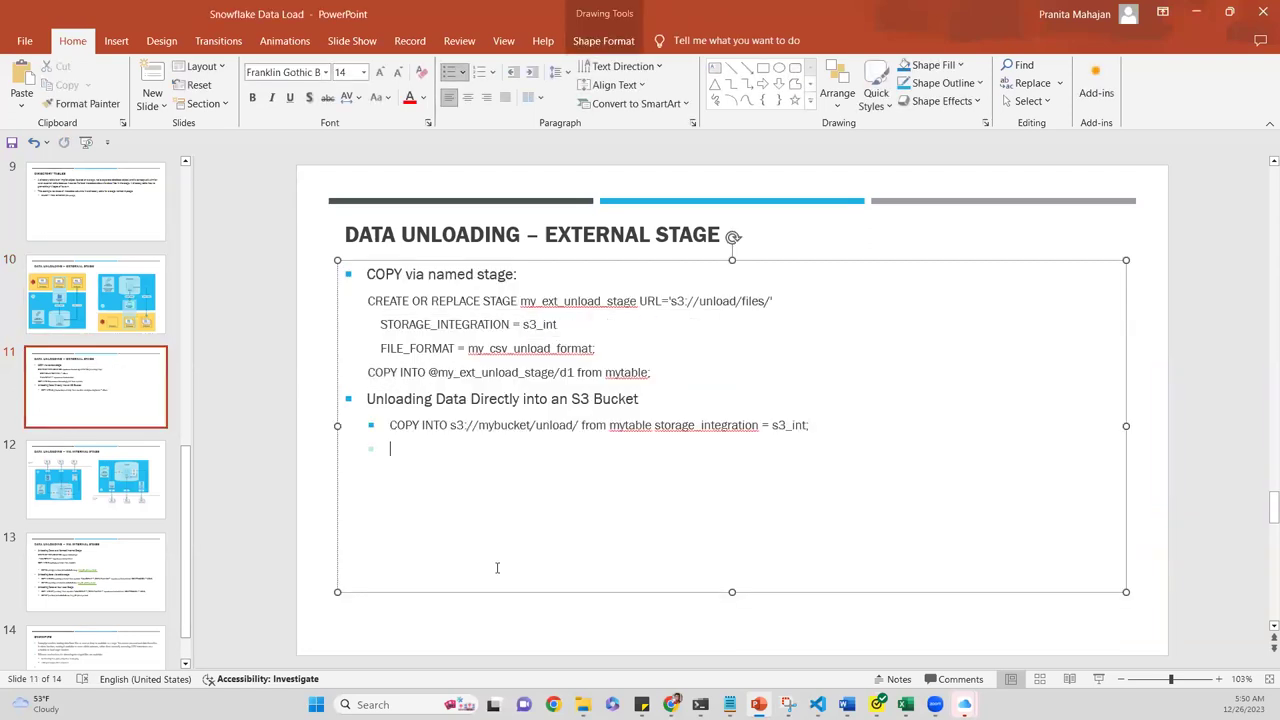
click(666, 372)
click(561, 372)
shift+click(366, 372)
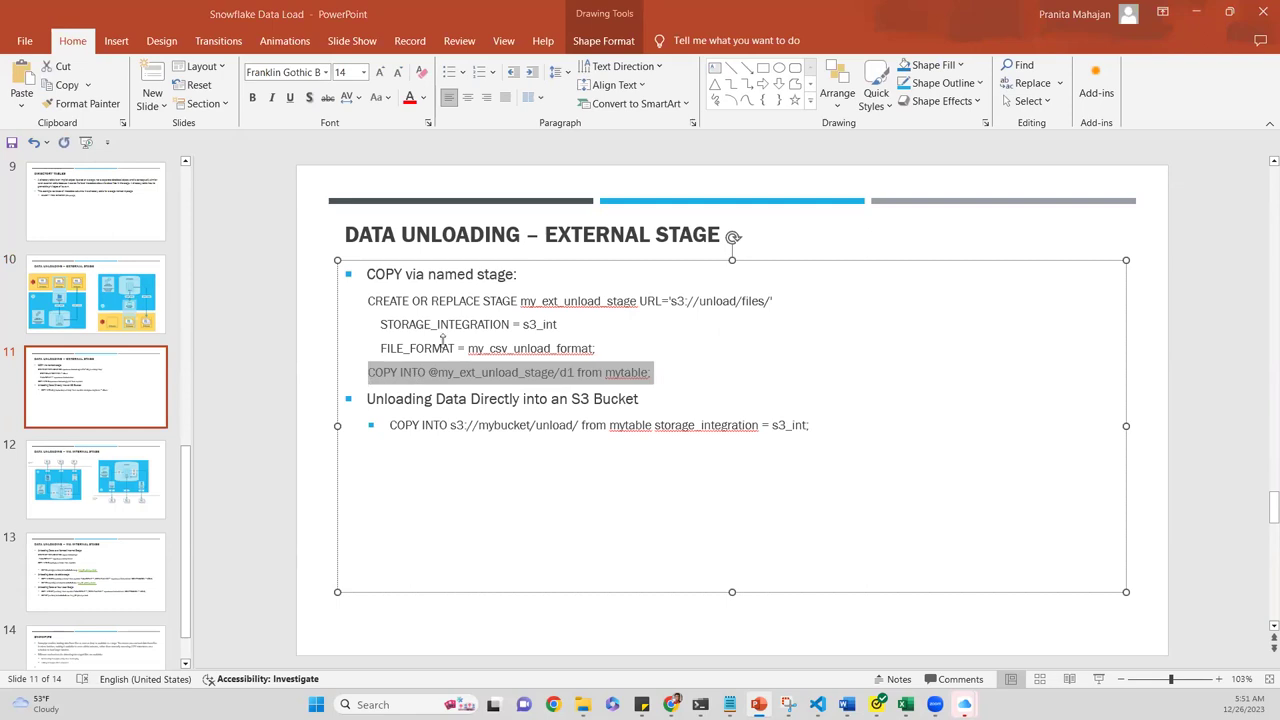
key(alt+Tab)
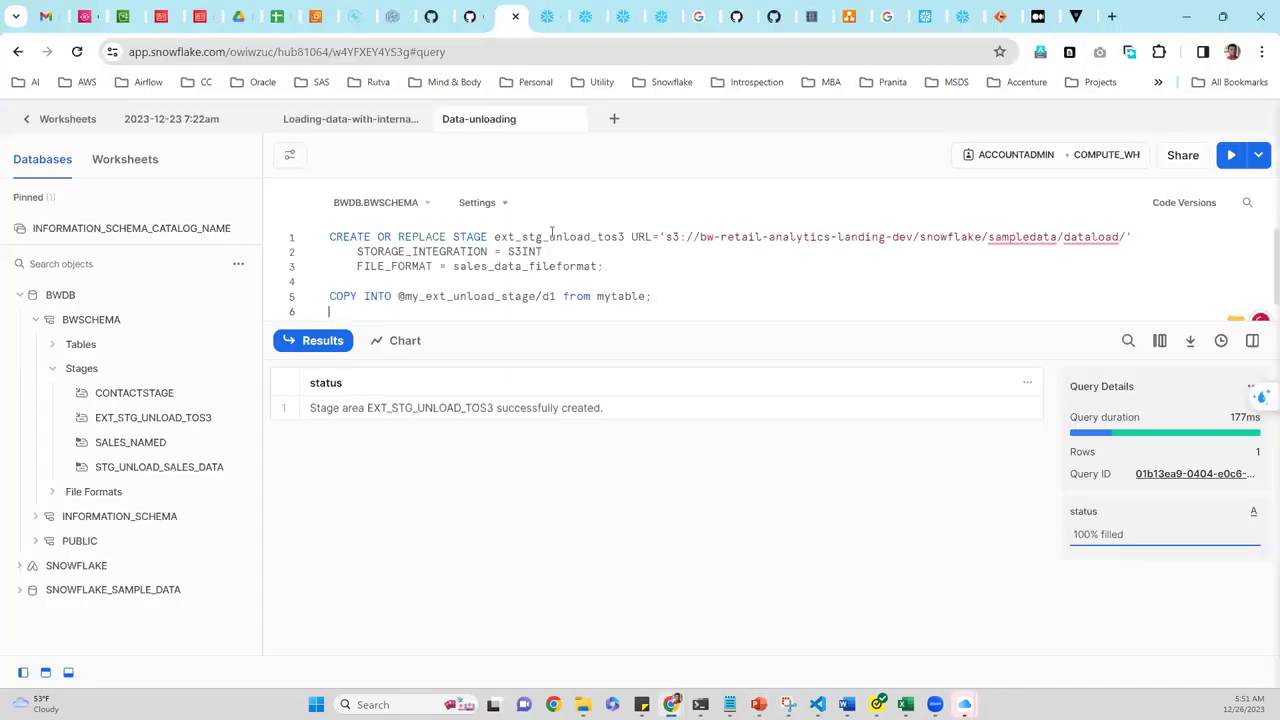
- In the COPY INTO statement, replace the stage name with ext_stg_unload_tos3 and the source table with sales
double_click(551, 237)
key(ctrl+c)
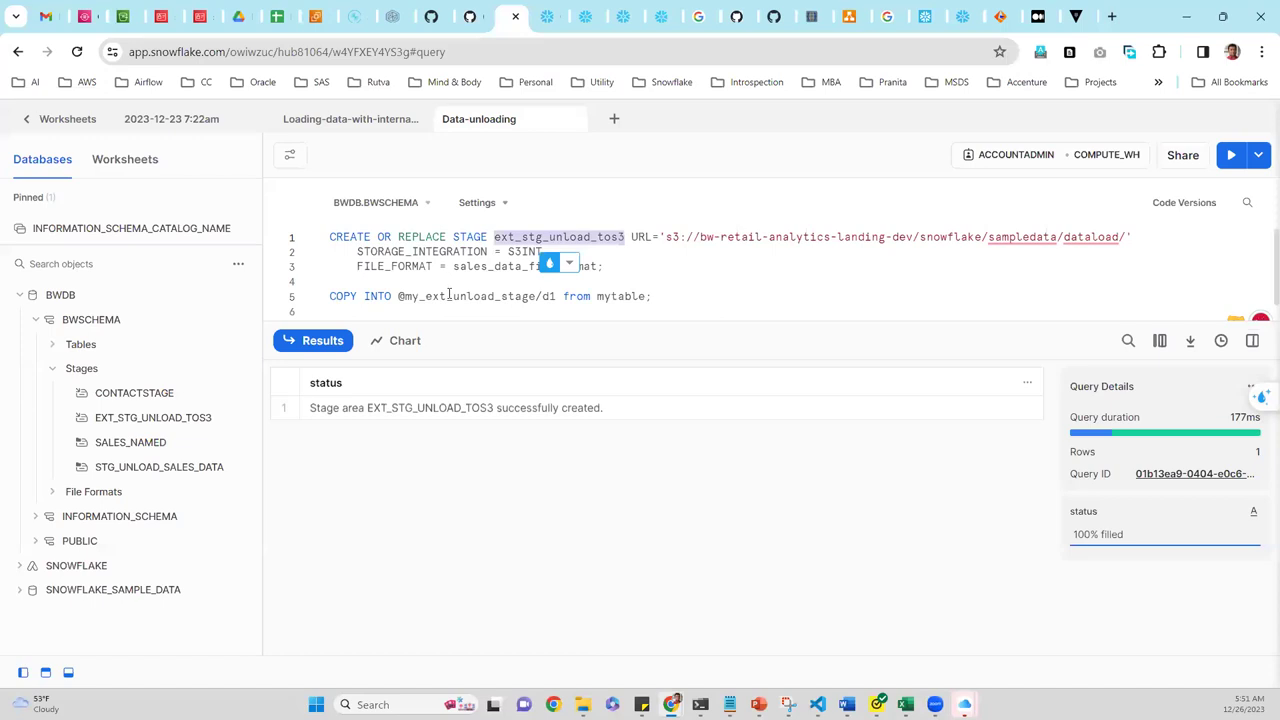
double_click(449, 295)
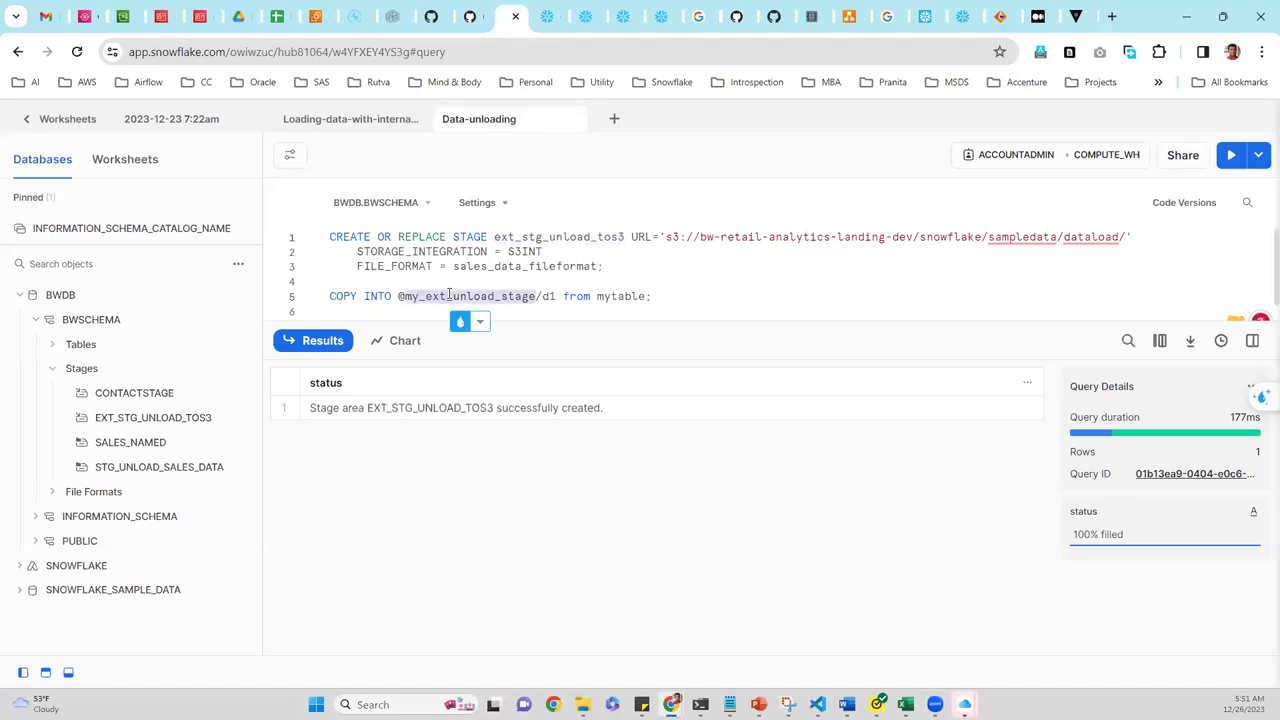
key(ctrl+v)
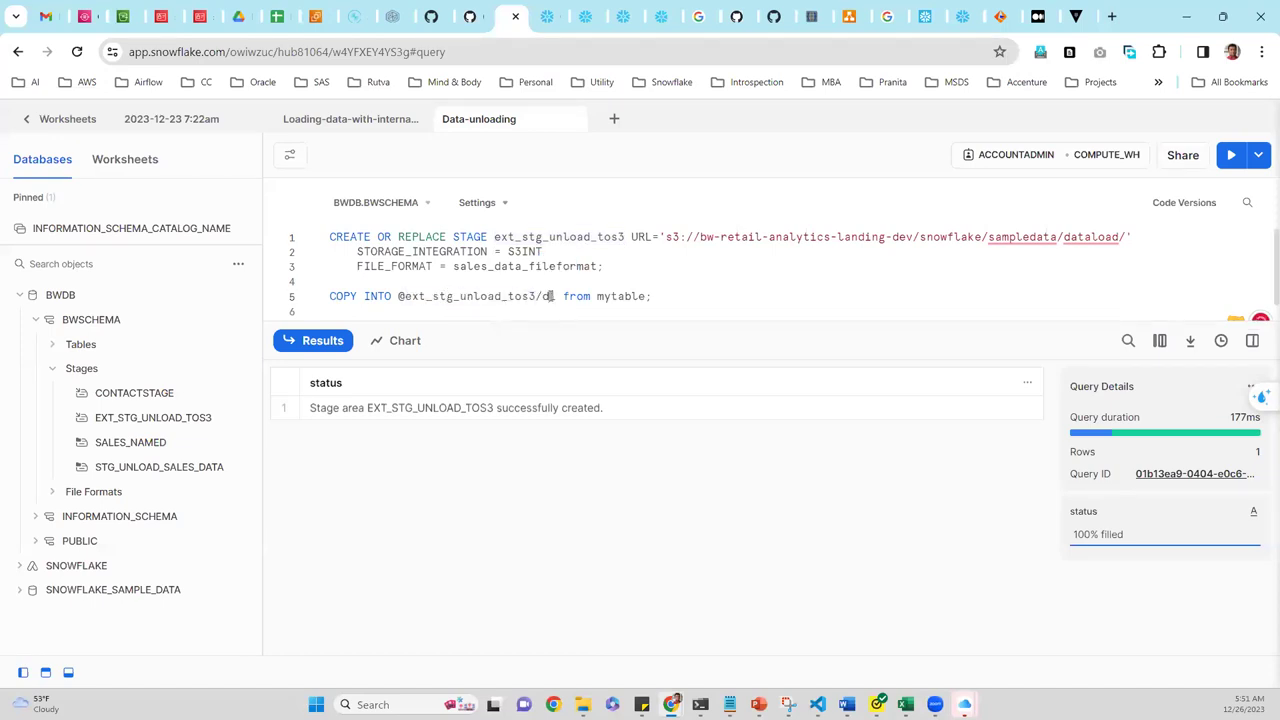
double_click(618, 295)
text(sale)
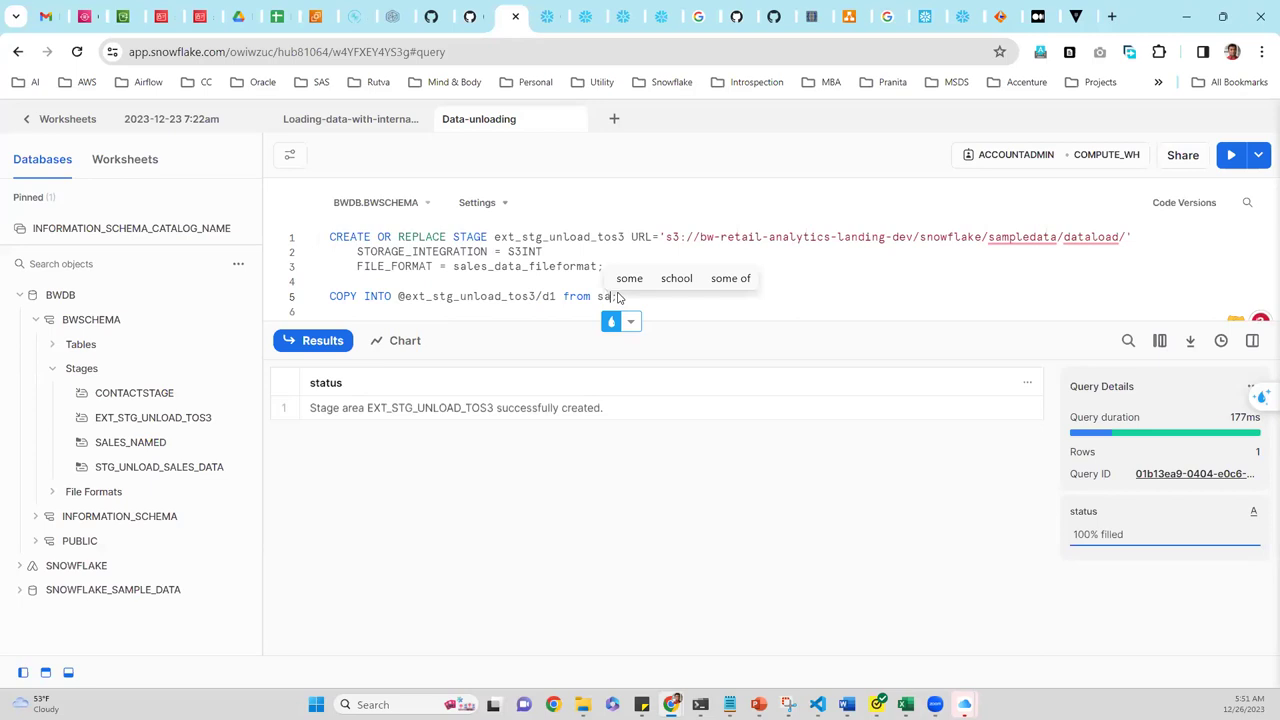
text(s)
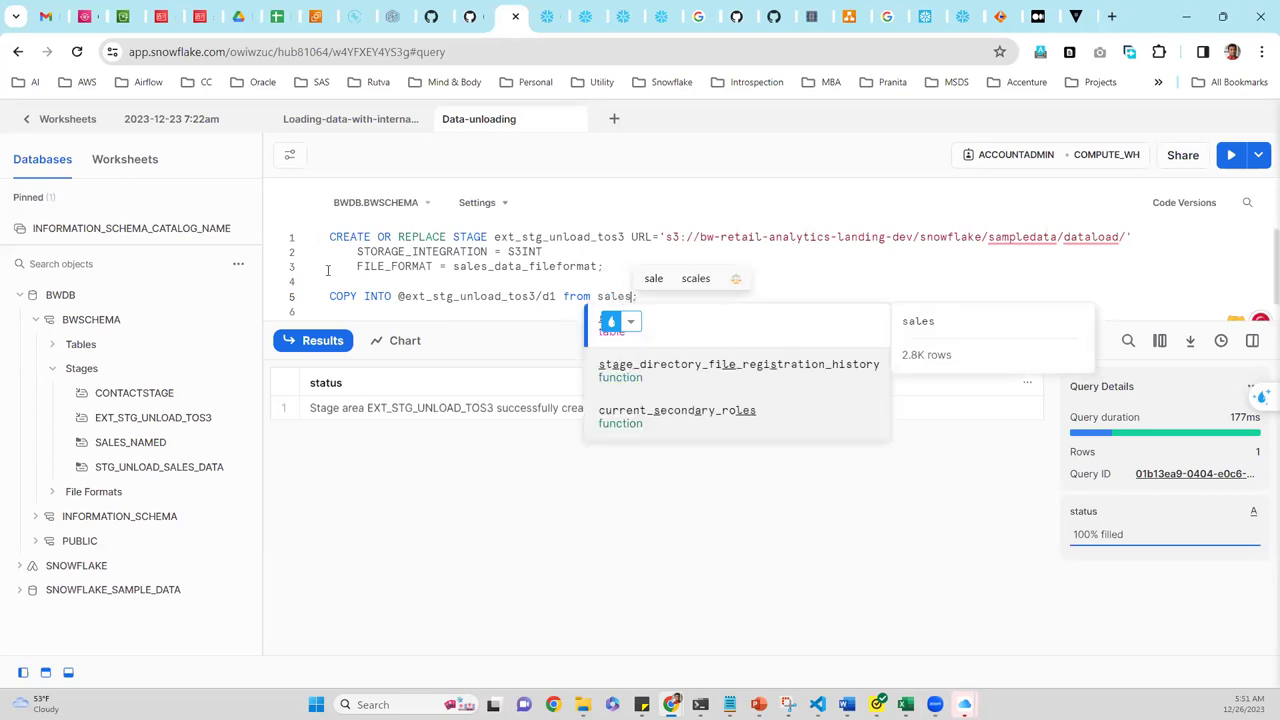
click(55, 345)
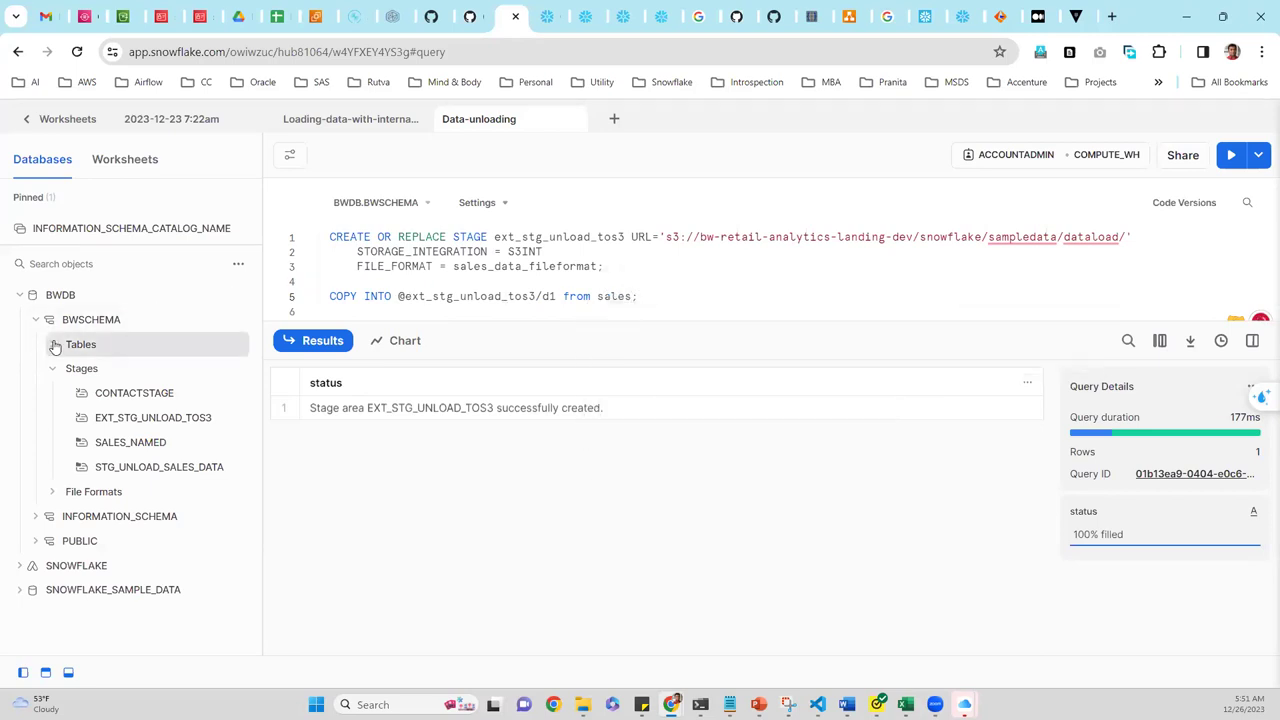
mouse_move(100, 442)
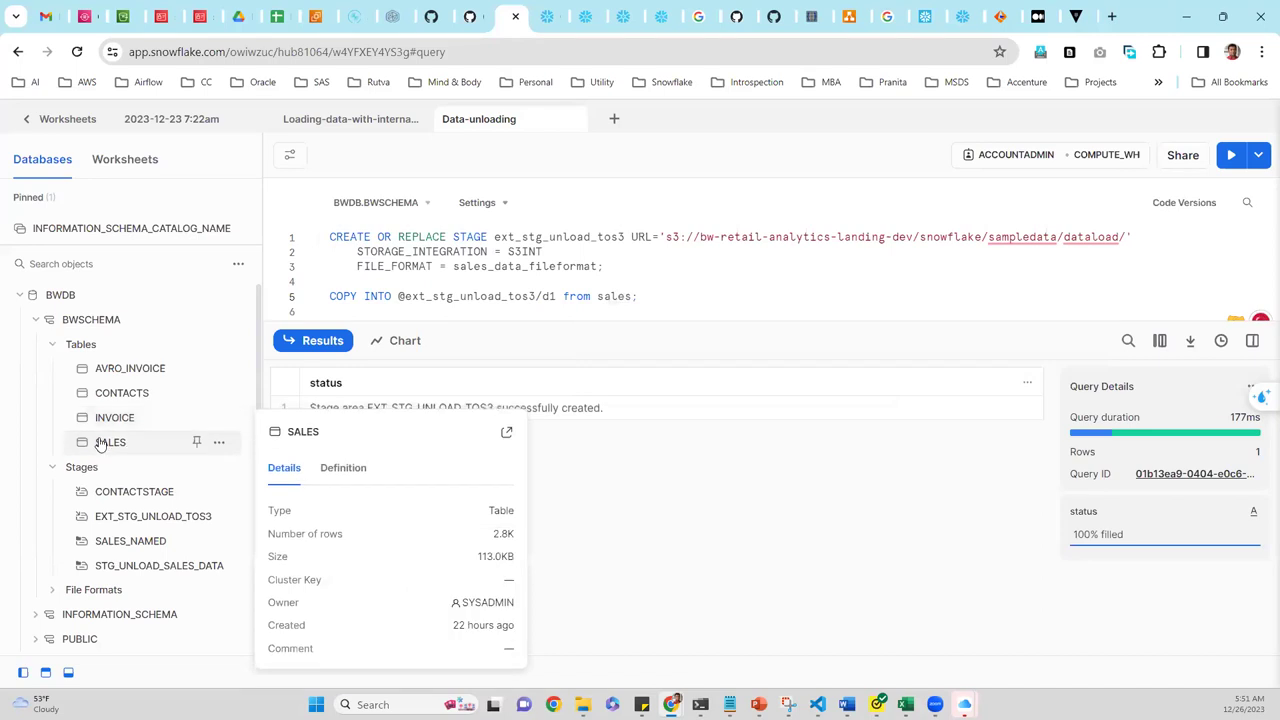
click(214, 442)
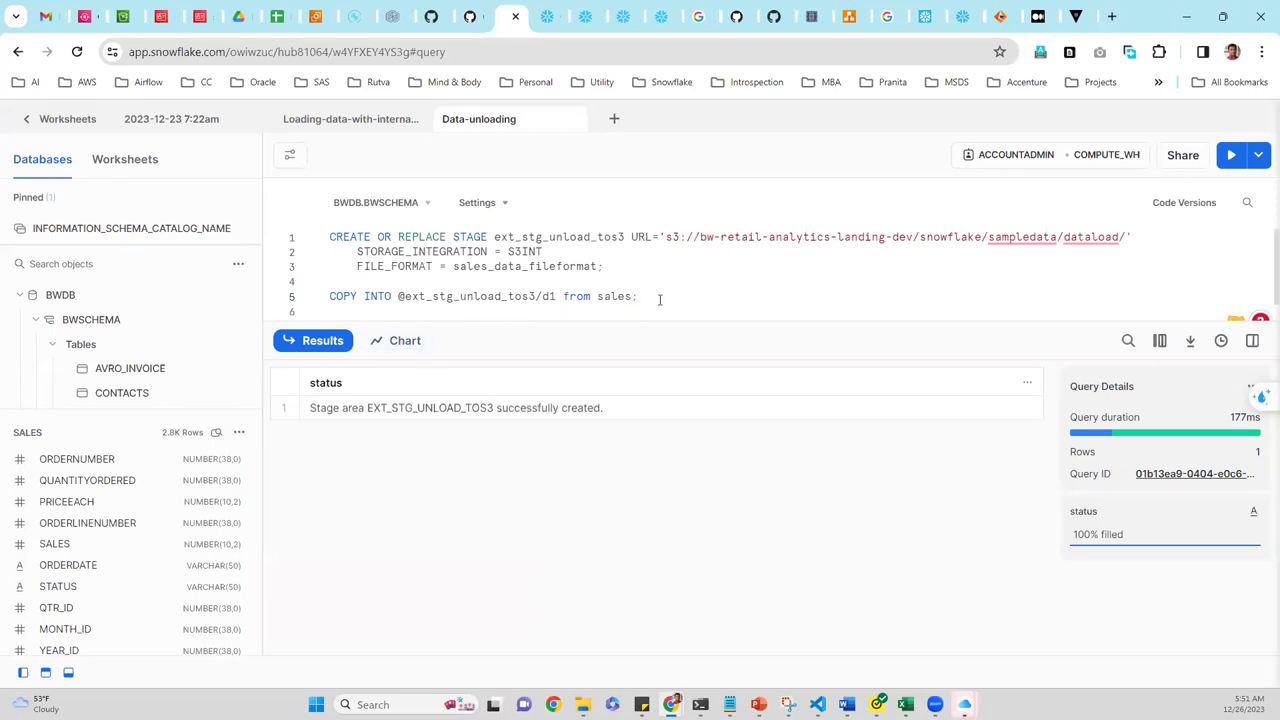
key(shift+Home)
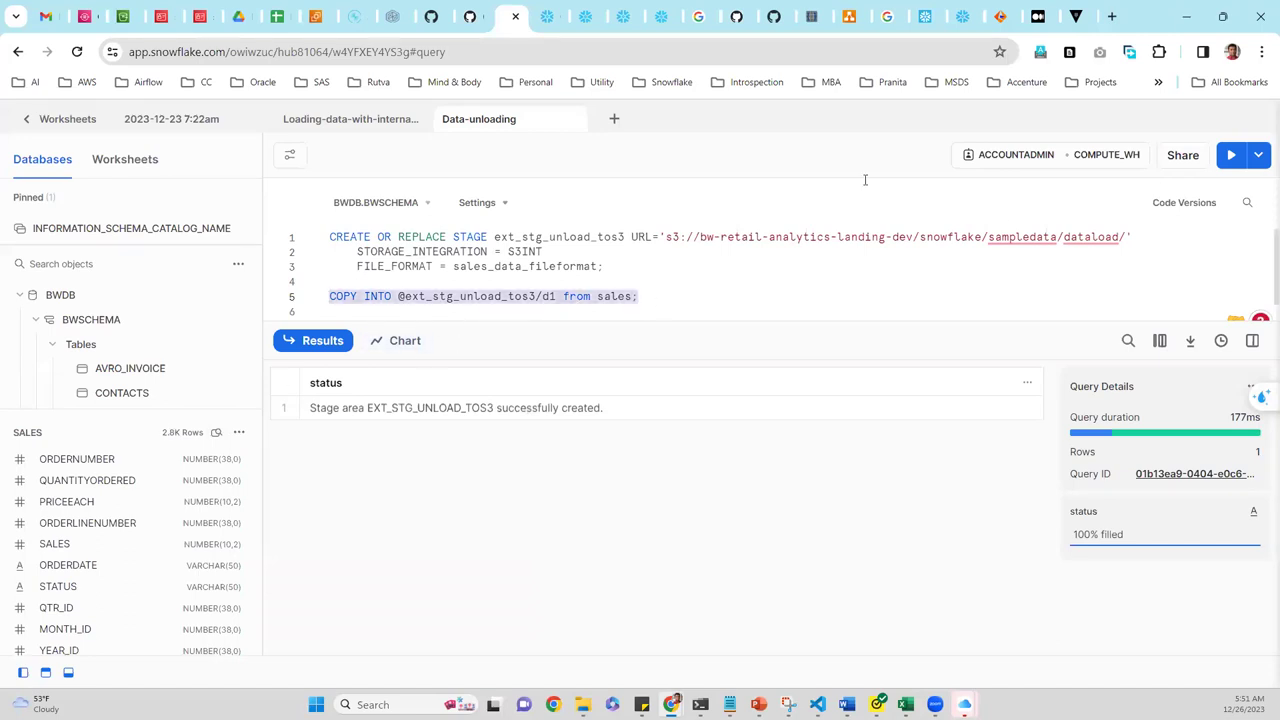
click(1230, 160)
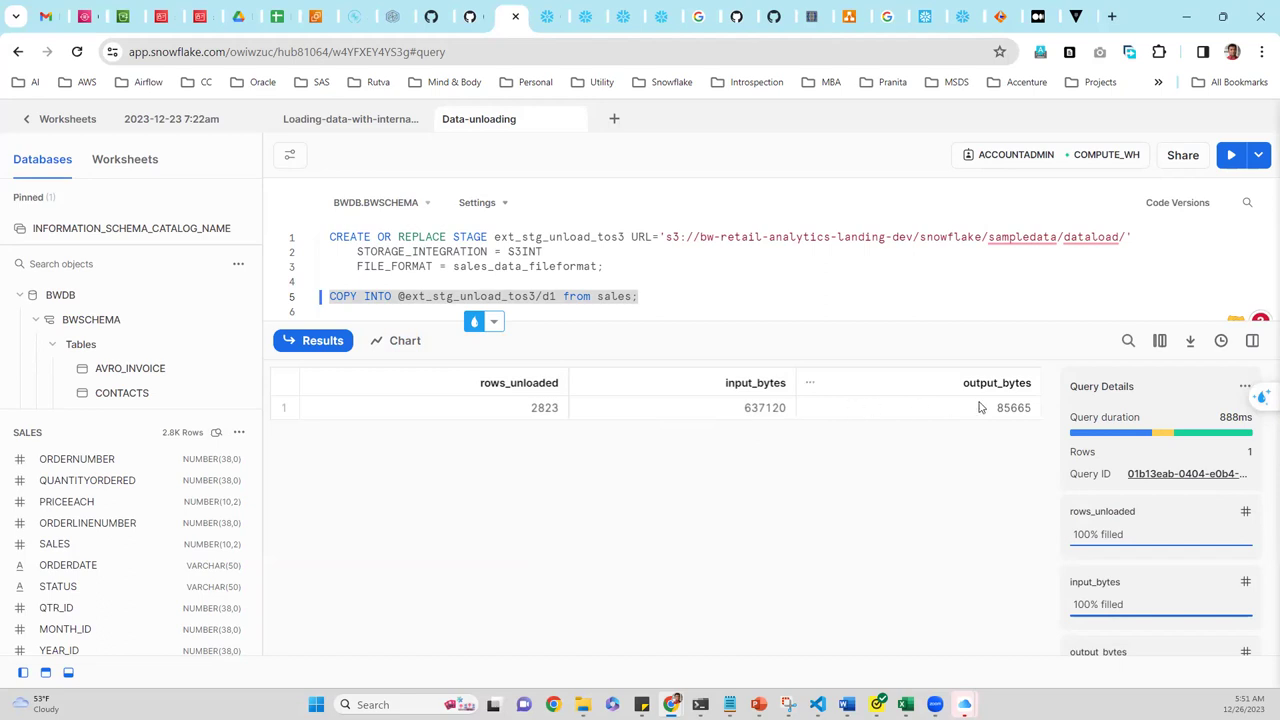
- Switch to the Amazon S3 console, reload the dataload/ folder and look through its objects for the unloaded d1 file
click(122, 16)
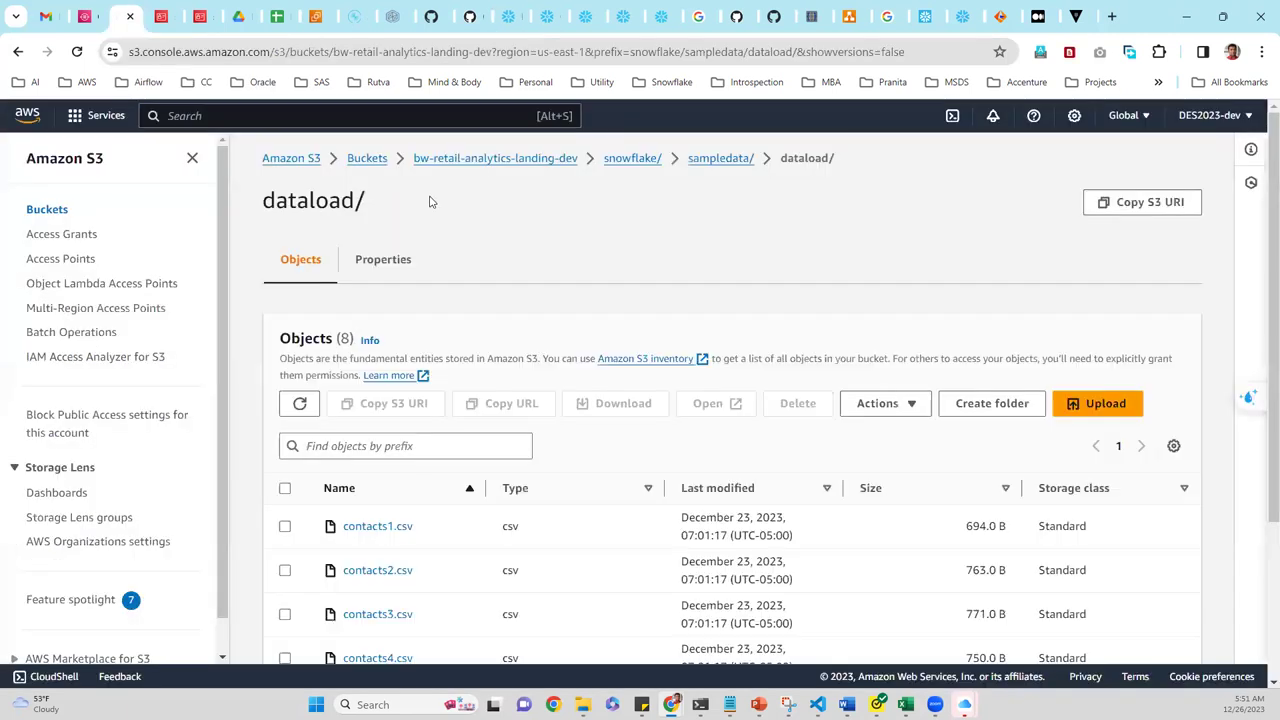
click(77, 53)
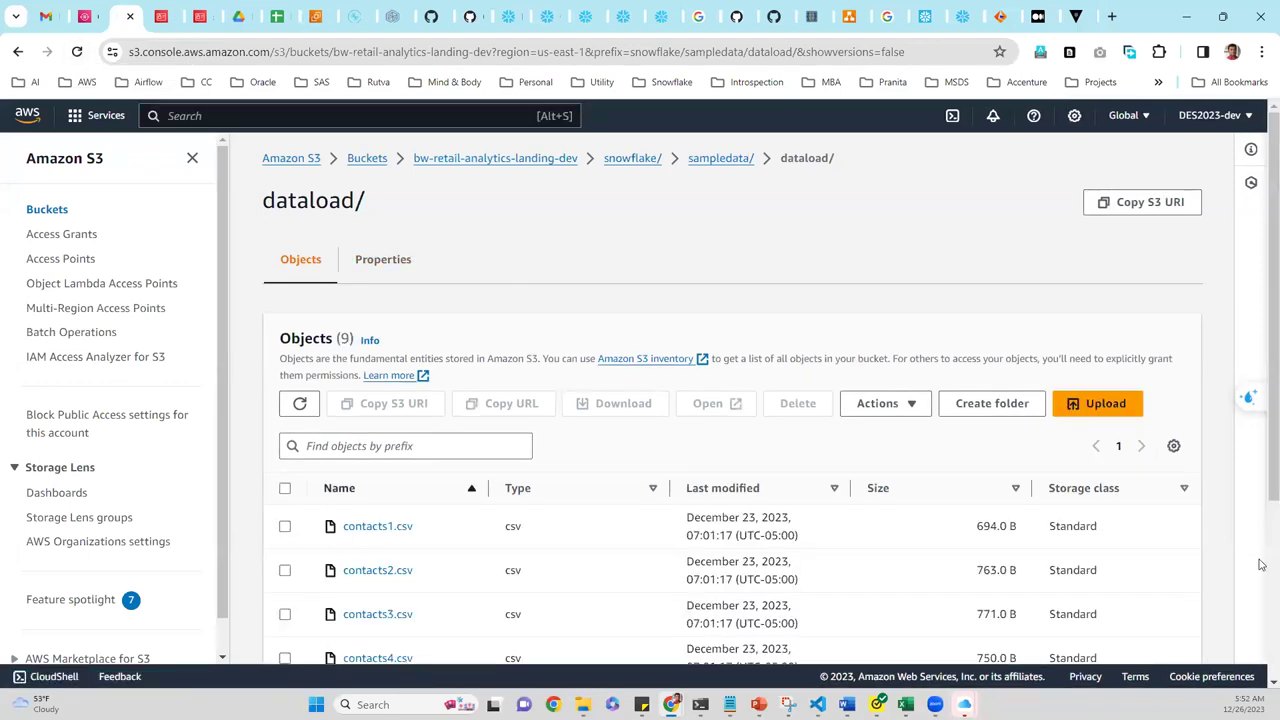
scroll(1261, 566, down, 3)
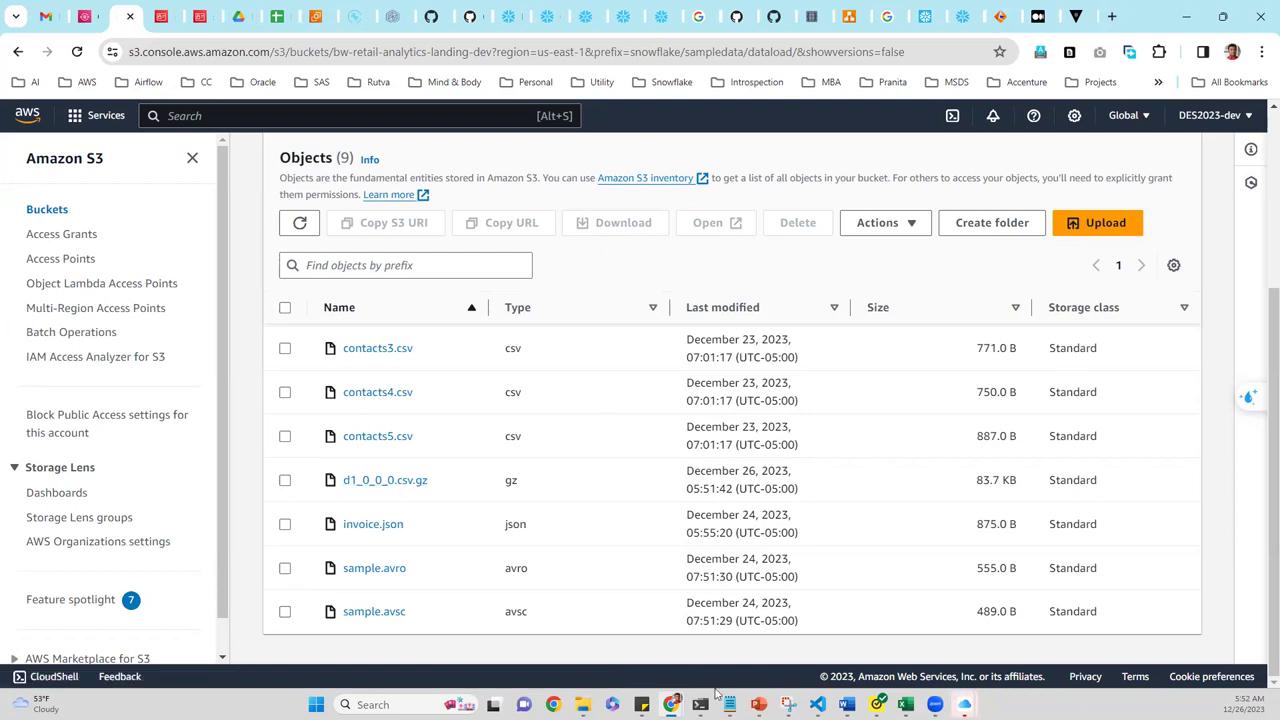
- Switch to the Snowflake Data Load presentation in PowerPoint to view the external stage unloading slide
mouse_move(758, 704)
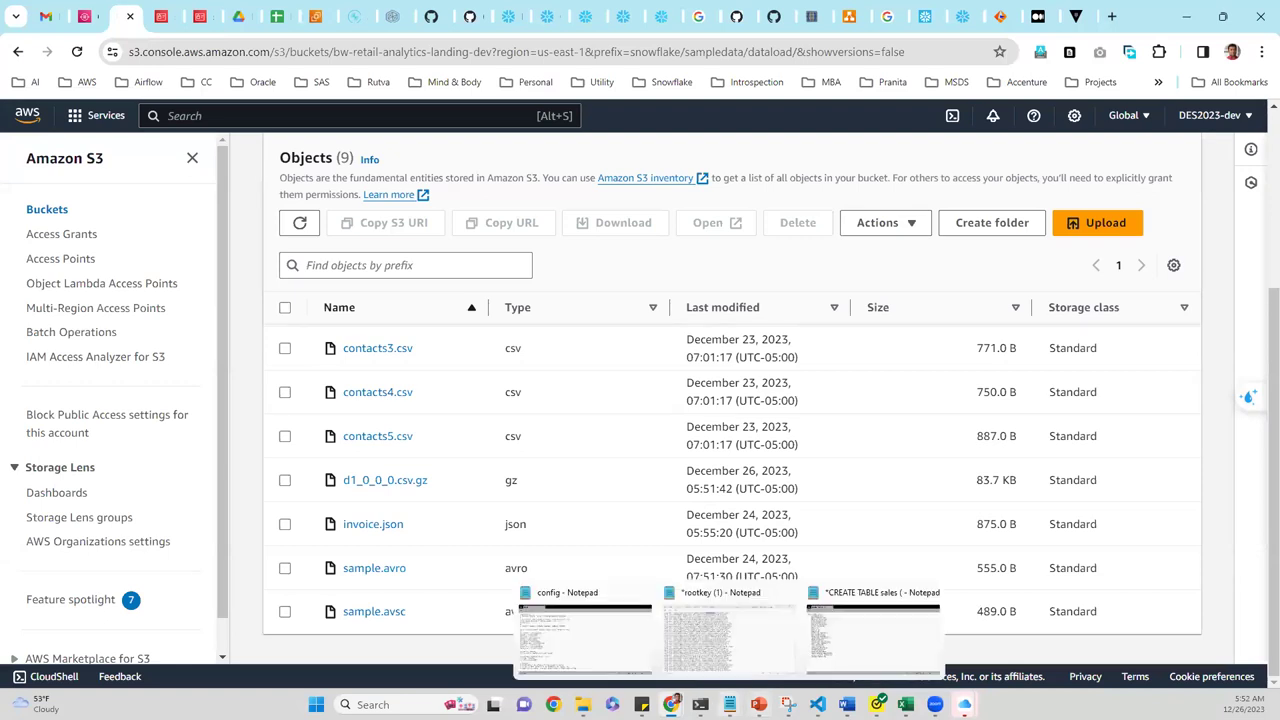
click(758, 704)
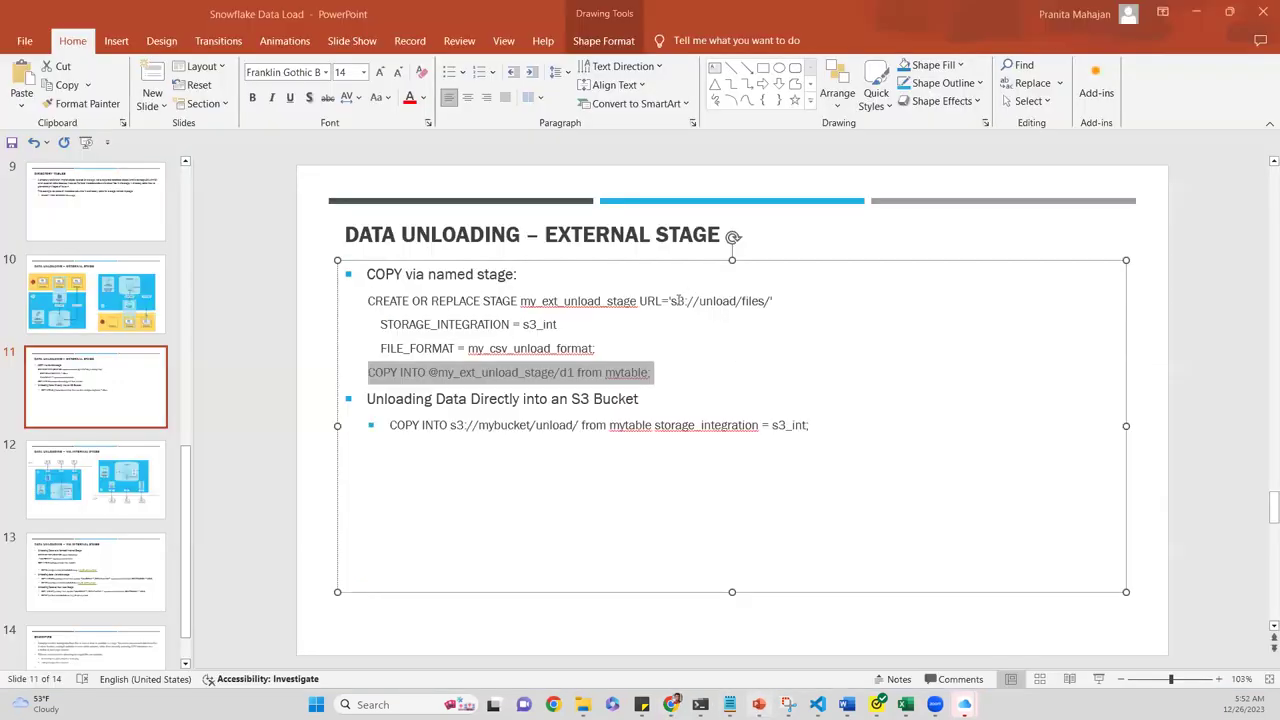
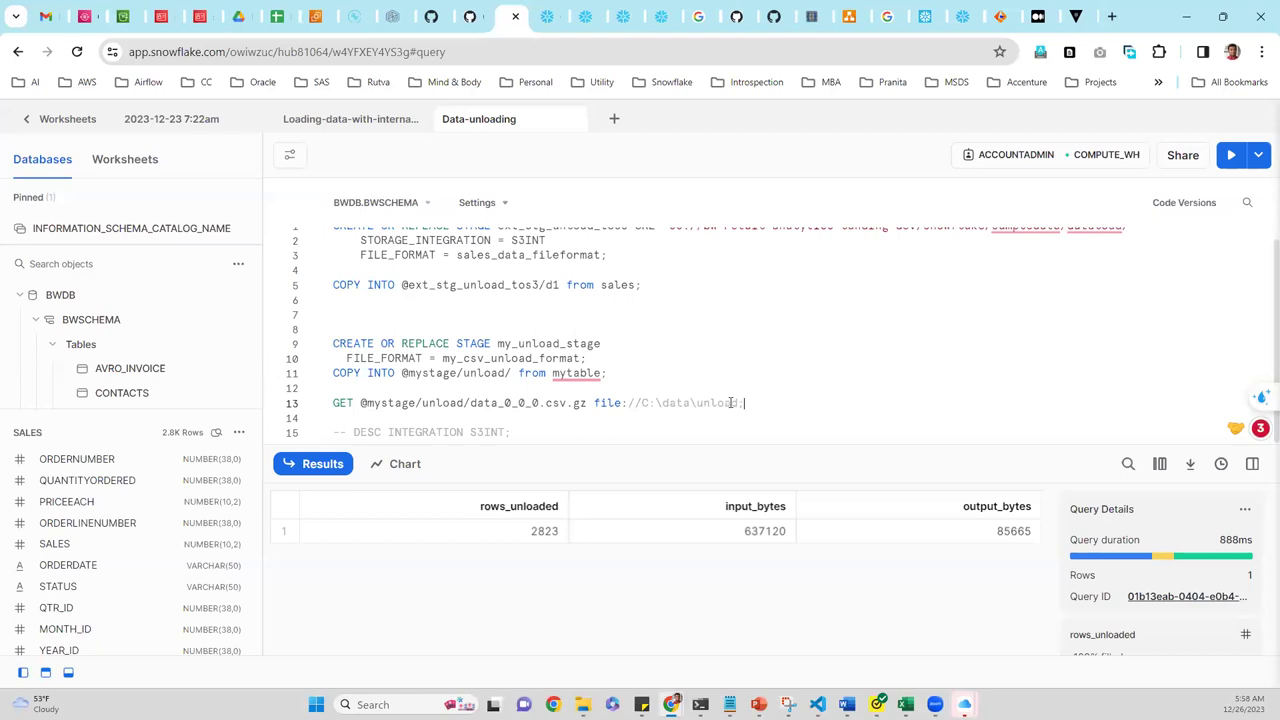
double_click(731, 402)
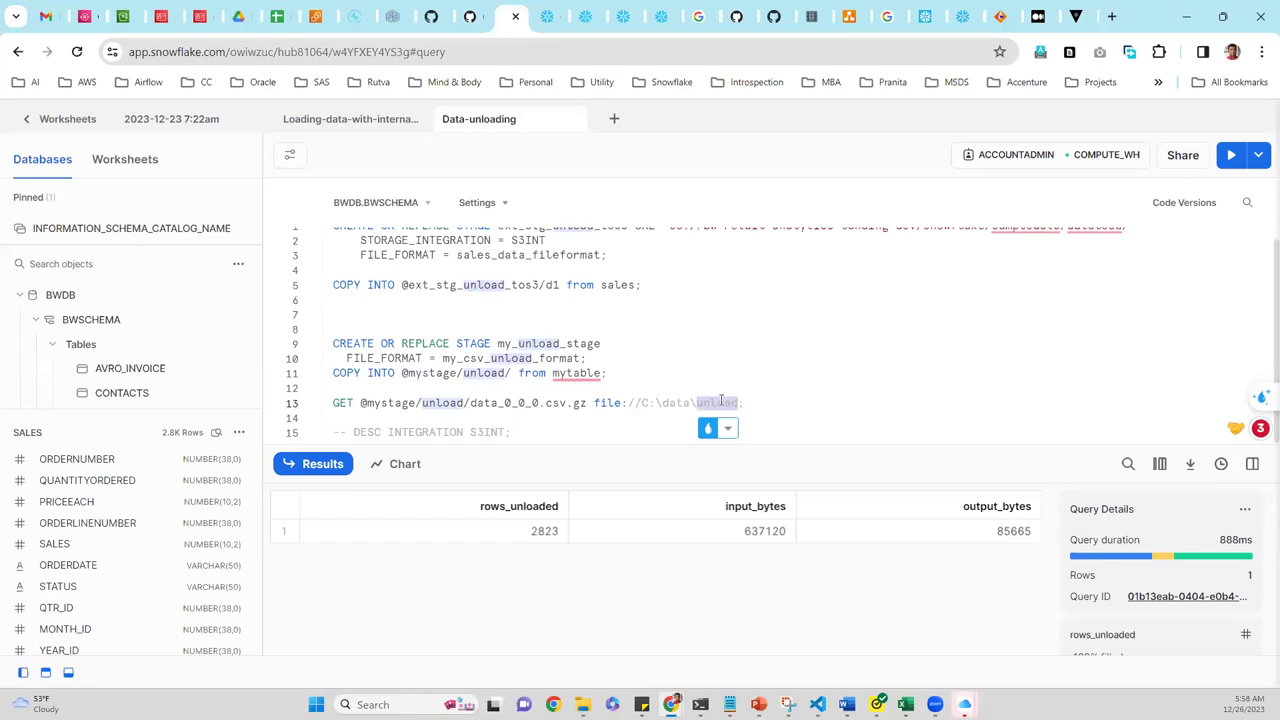
click(648, 402)
double_click(648, 402)
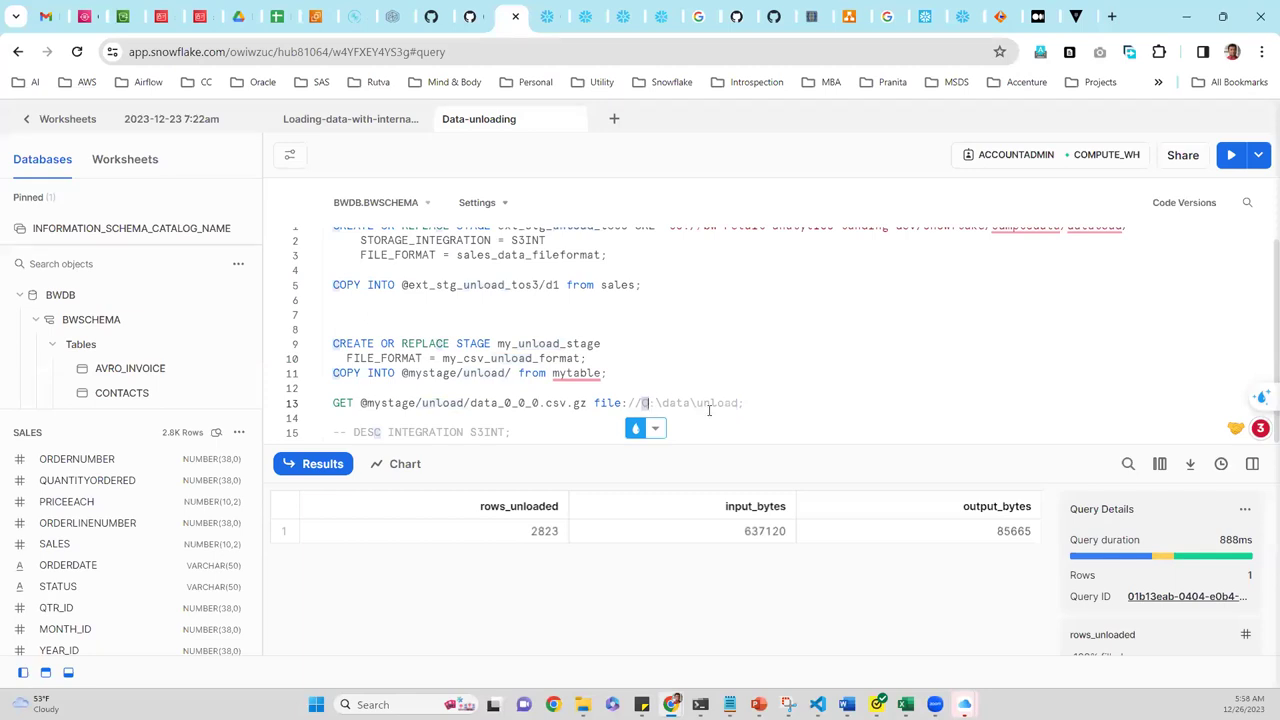
click(757, 402)
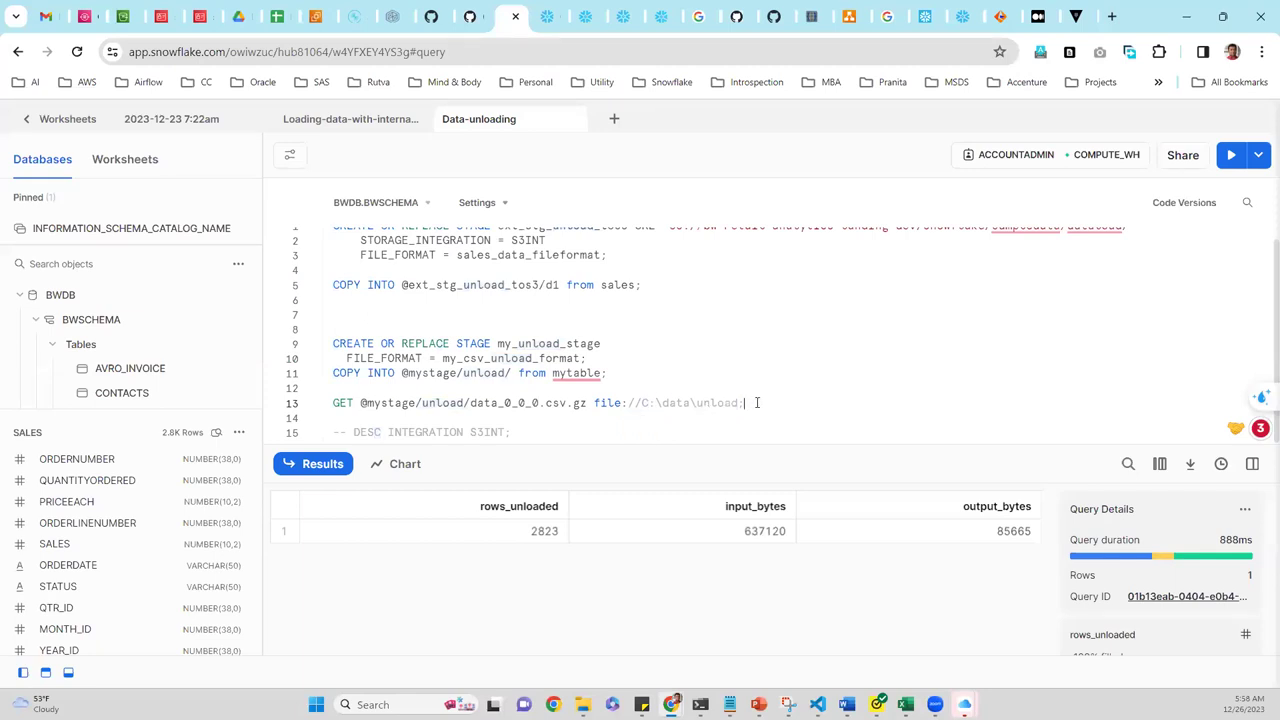
double_click(533, 343)
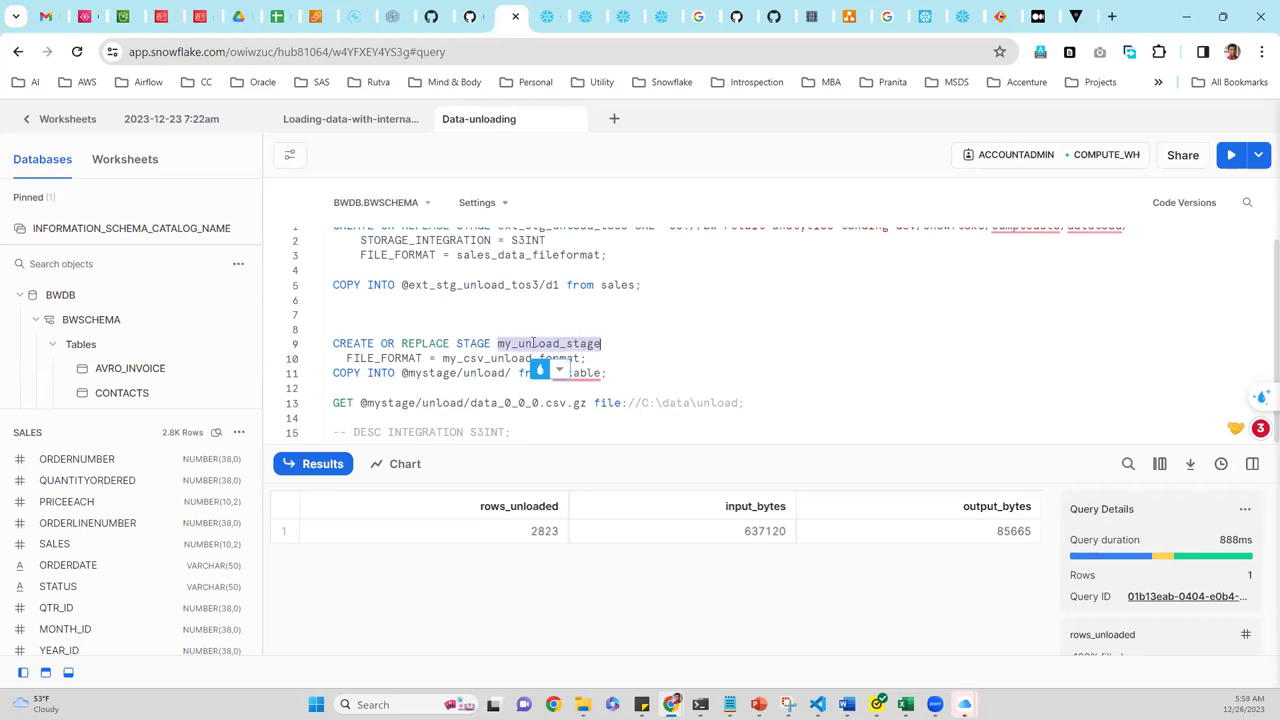
click(628, 357)
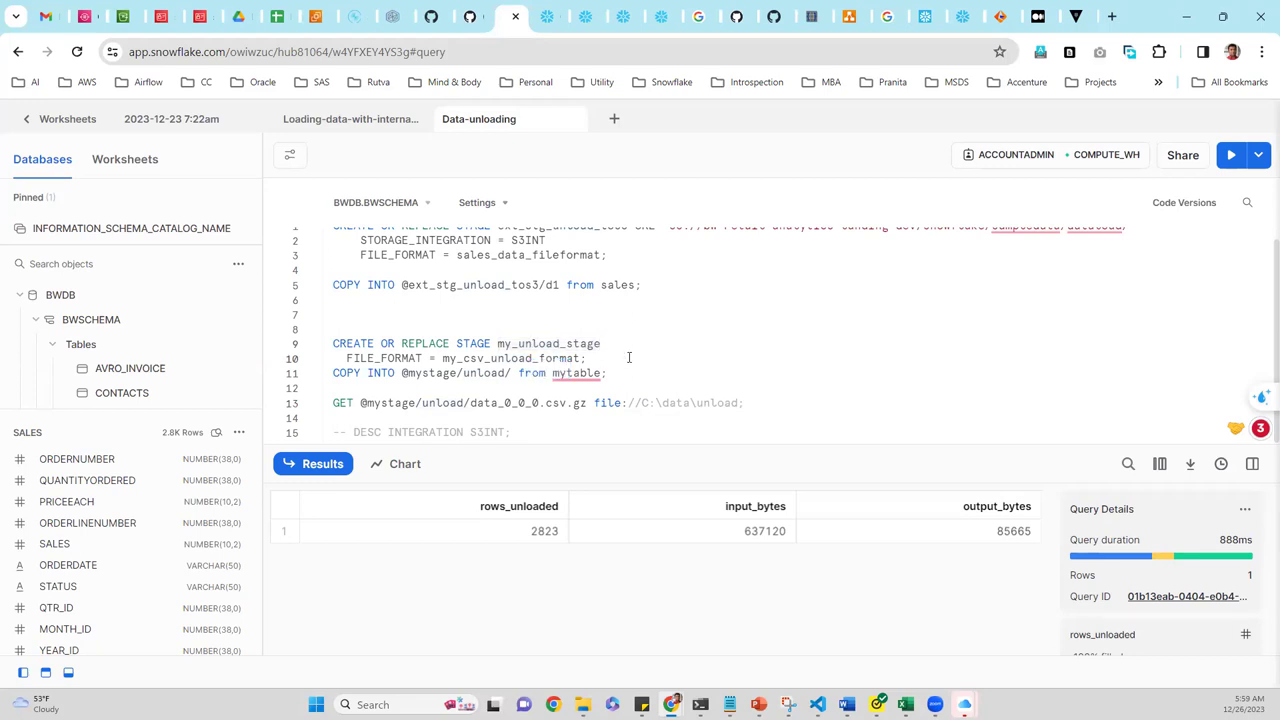
key(Return)
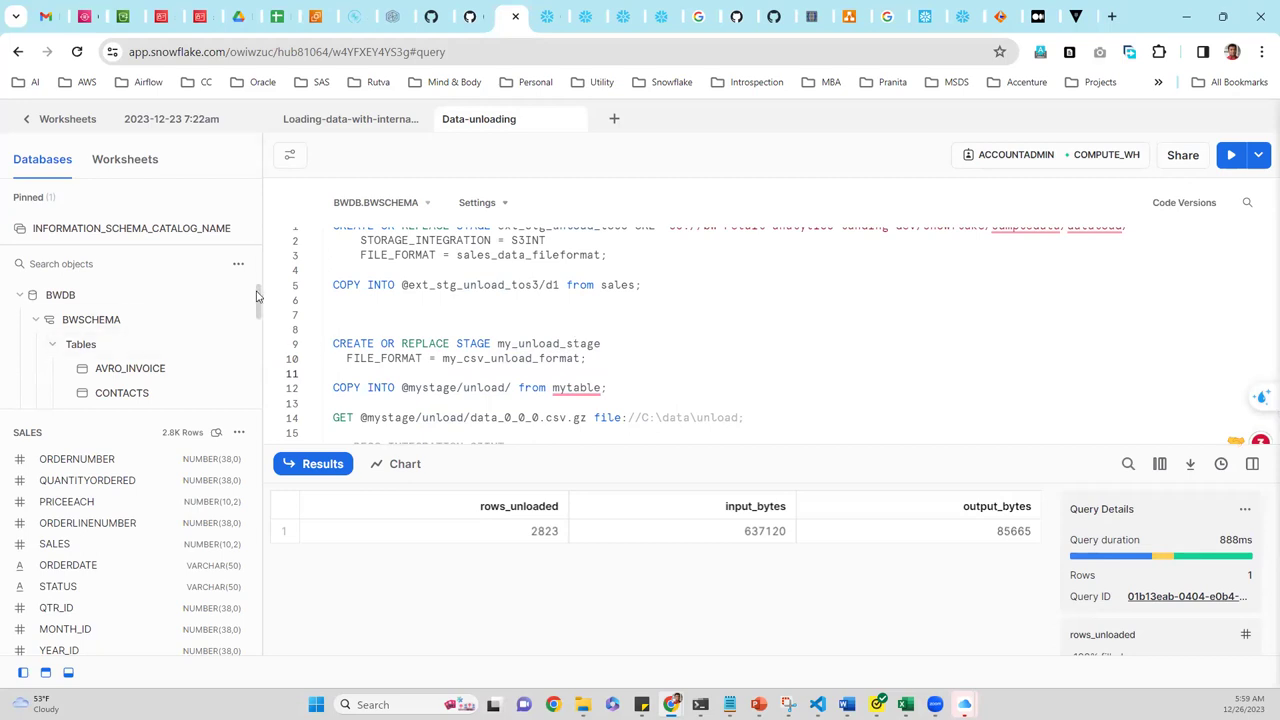
- Check the existing stages under BWSCHEMA and comment out the two-line CREATE OR REPLACE STAGE my_unload_stage statement
drag(255, 300, 250, 355)
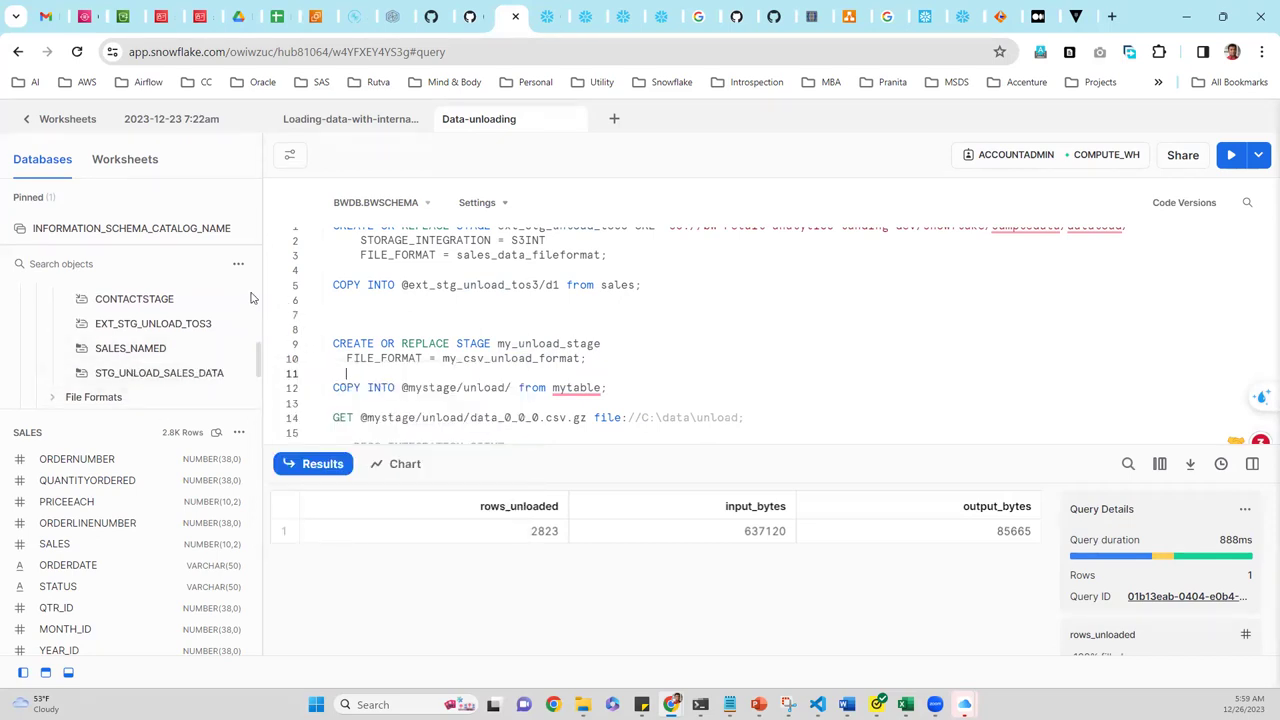
mouse_move(137, 352)
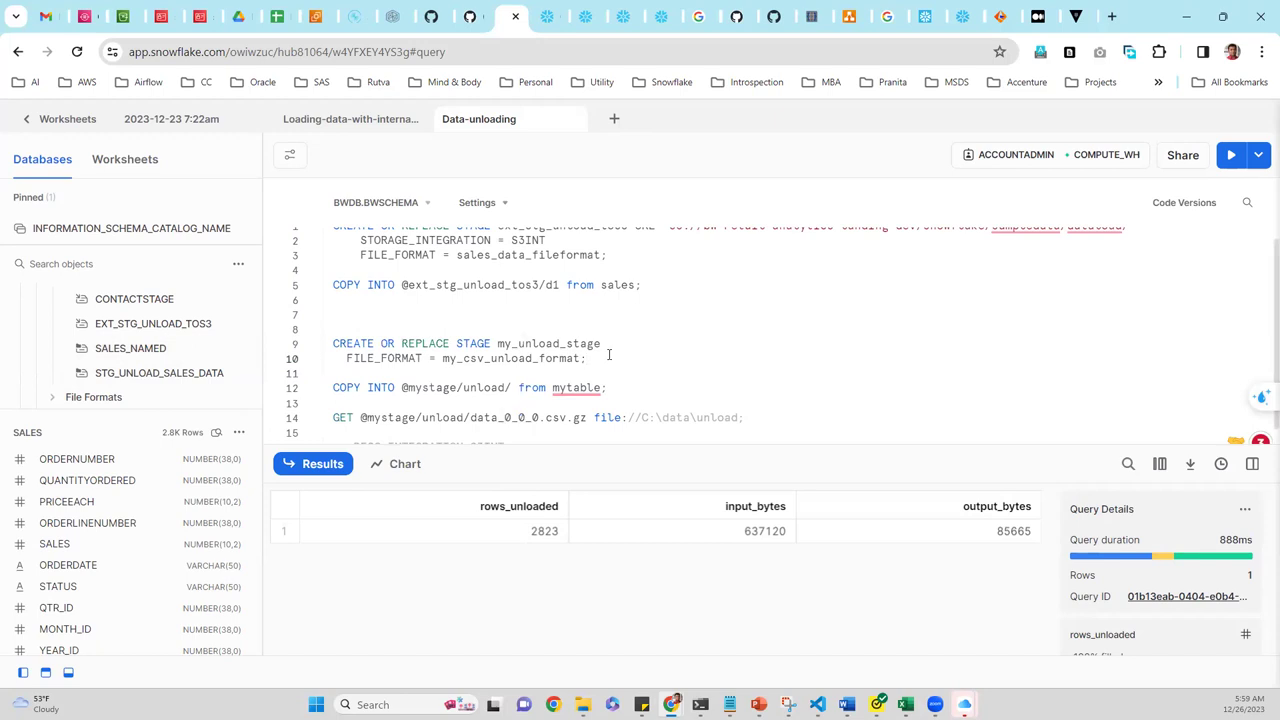
double_click(548, 343)
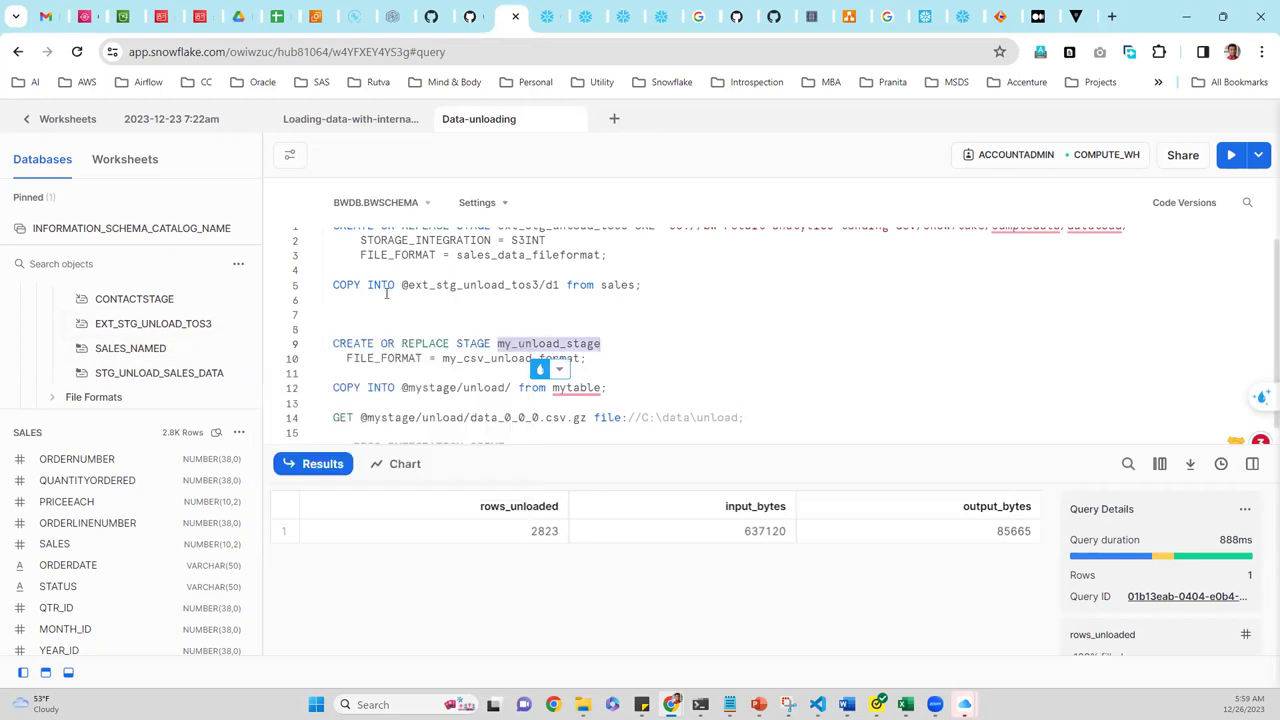
click(447, 328)
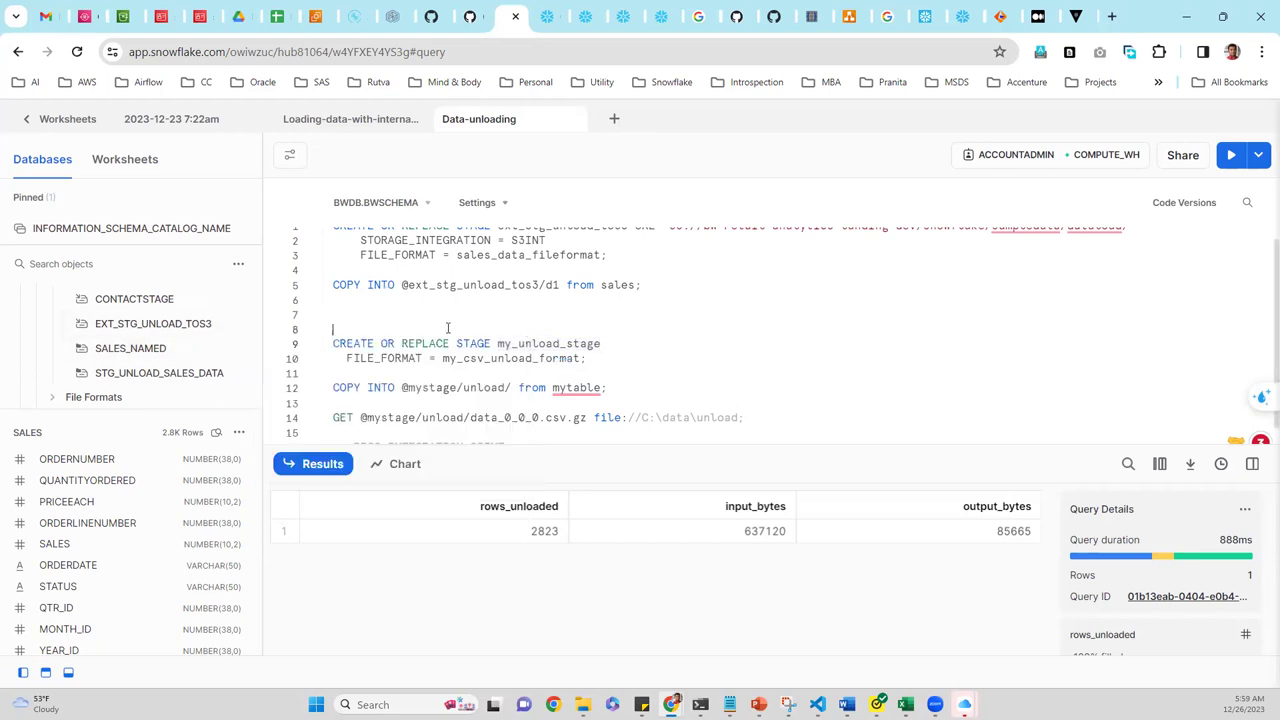
click(396, 360)
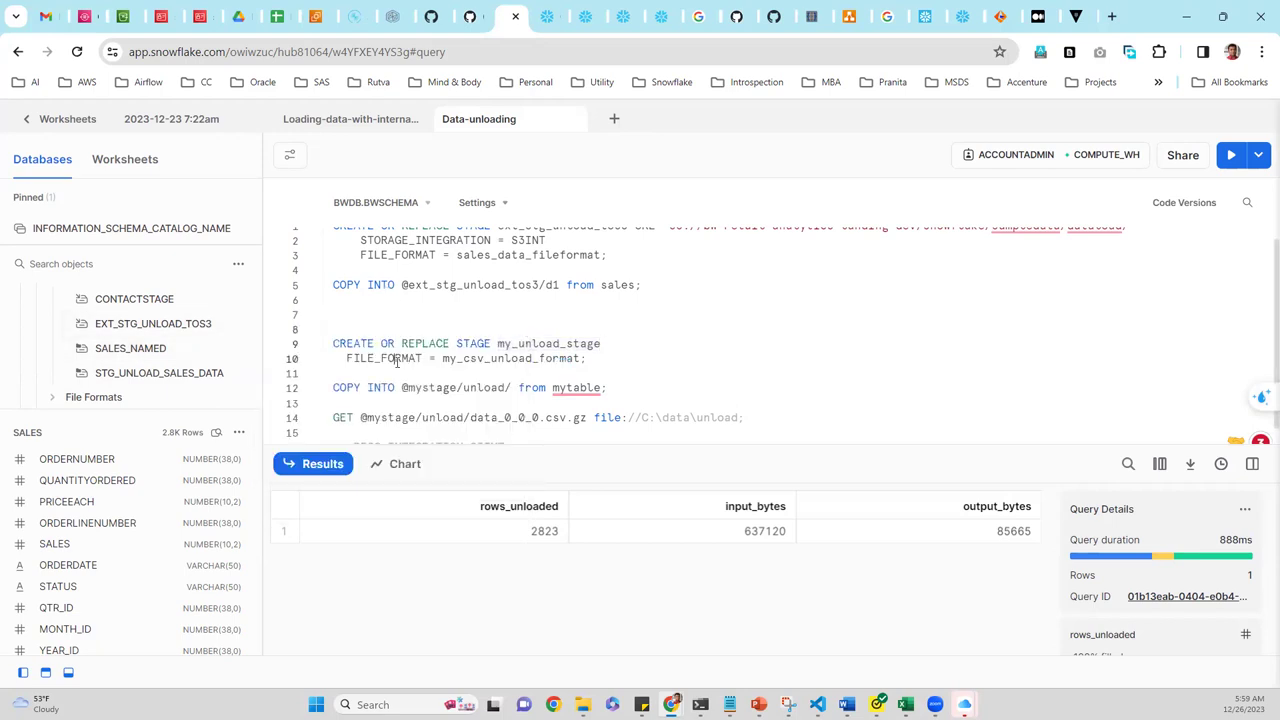
double_click(506, 358)
drag(603, 358, 325, 342)
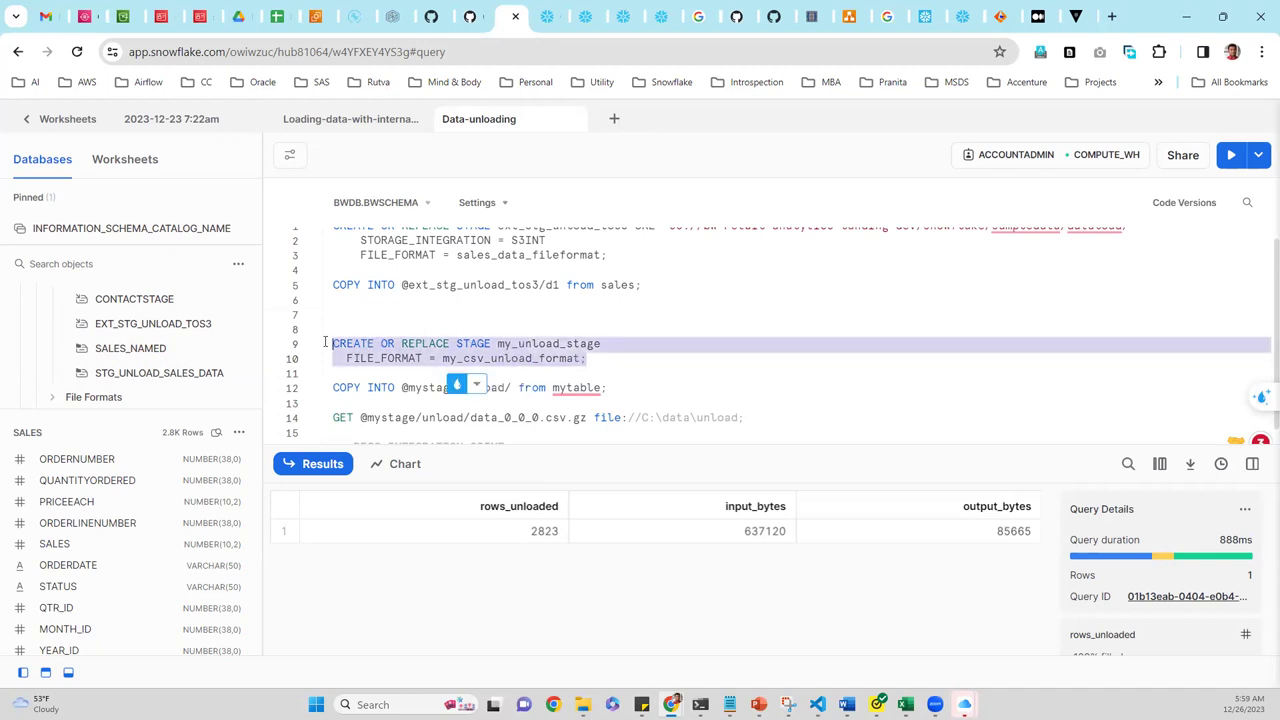
key(ctrl+slash)
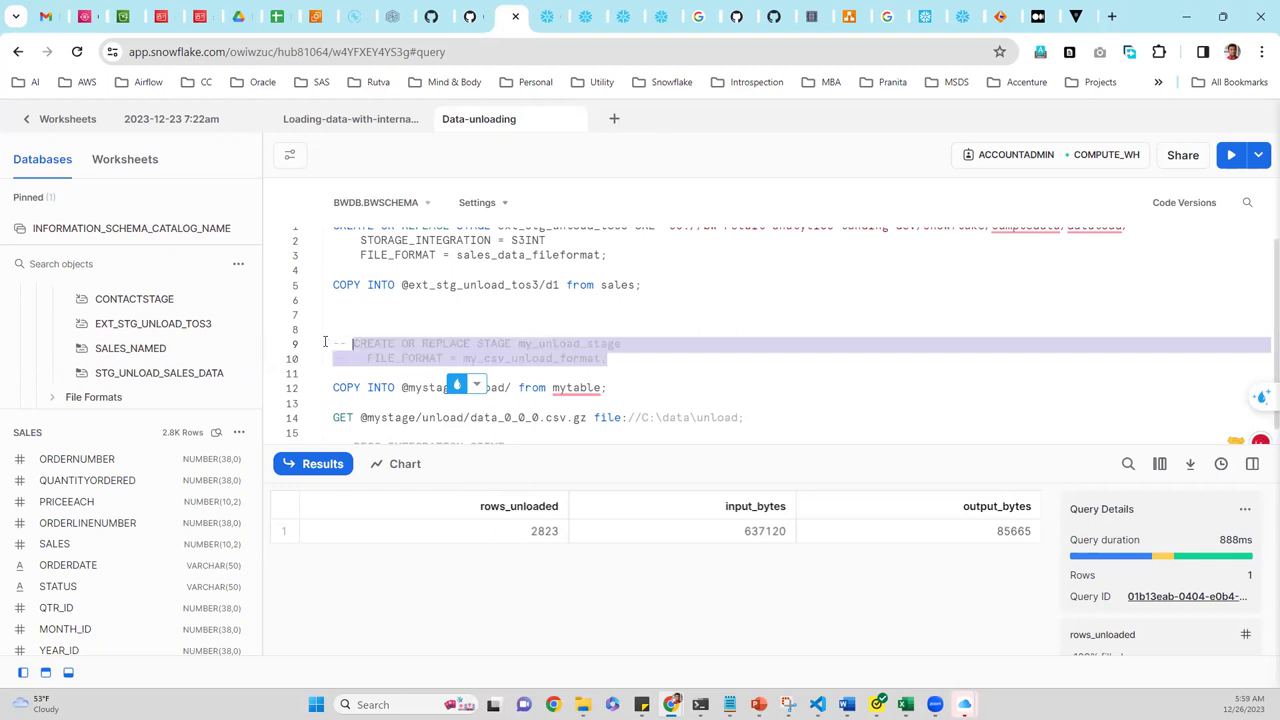
click(388, 393)
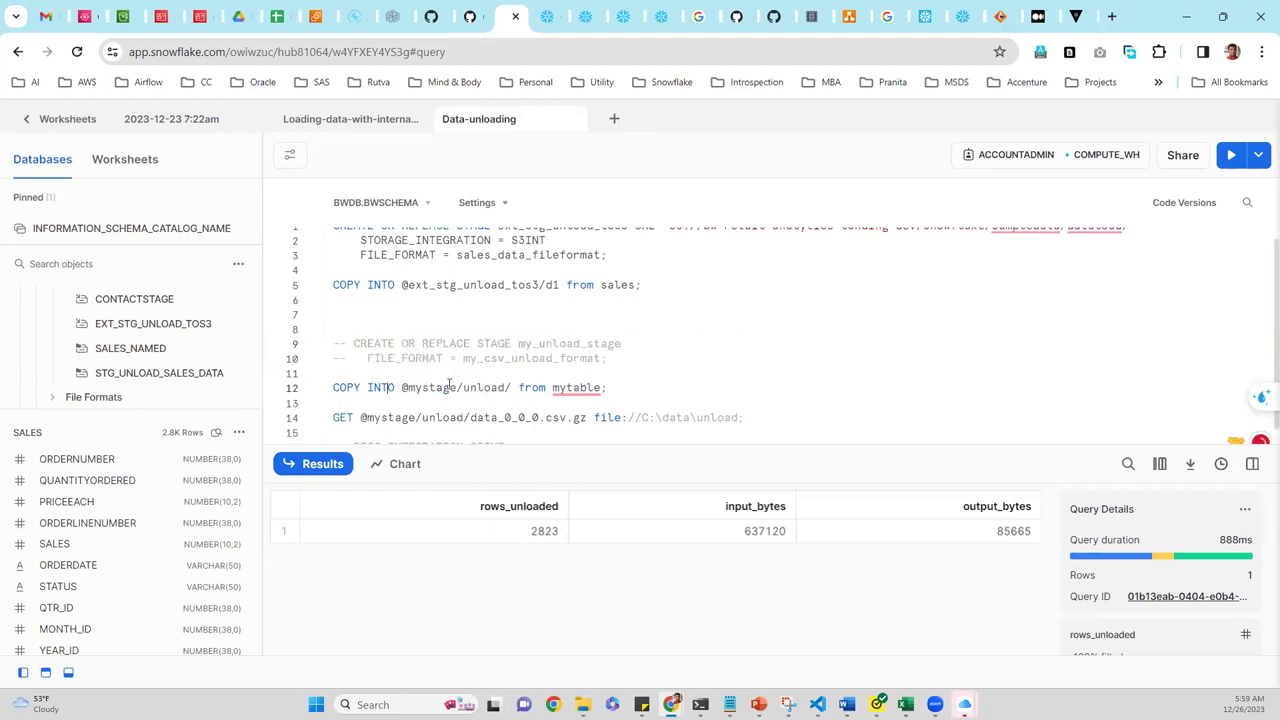
- Replace mystage with the internal stage SALES_NAMED in the COPY INTO statement that unloads to the unload/ path
mouse_move(223, 347)
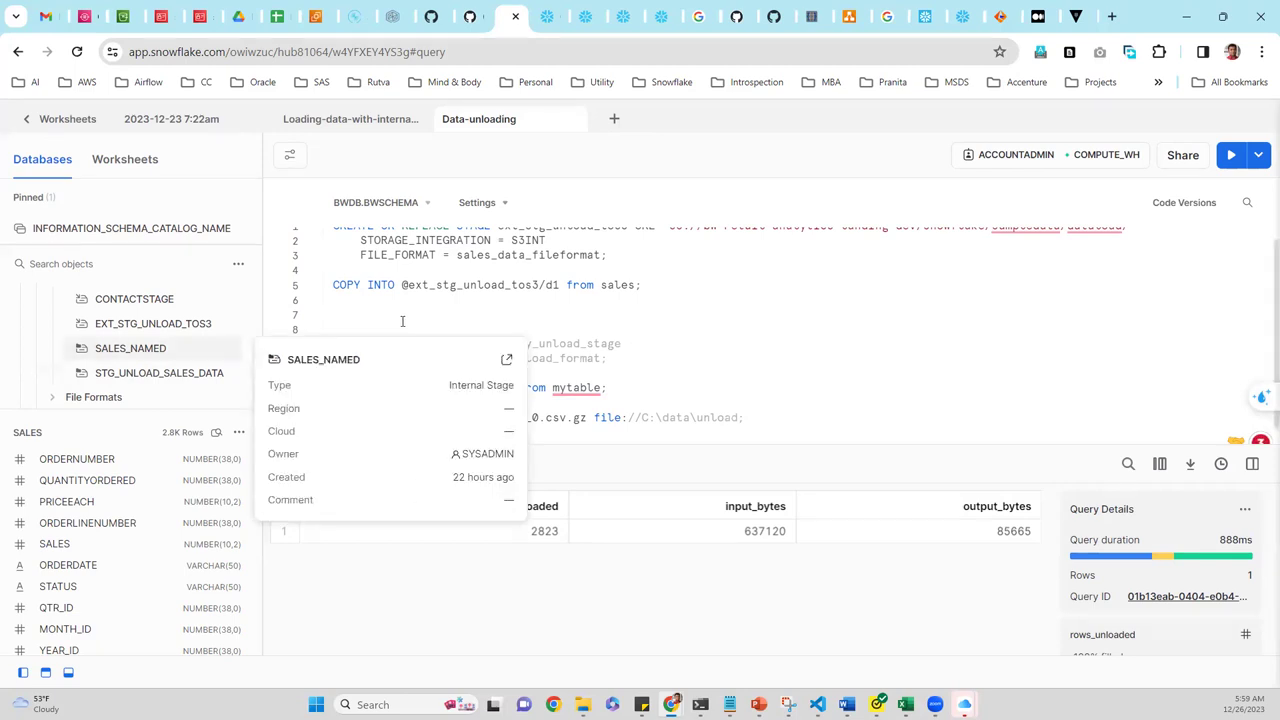
double_click(425, 387)
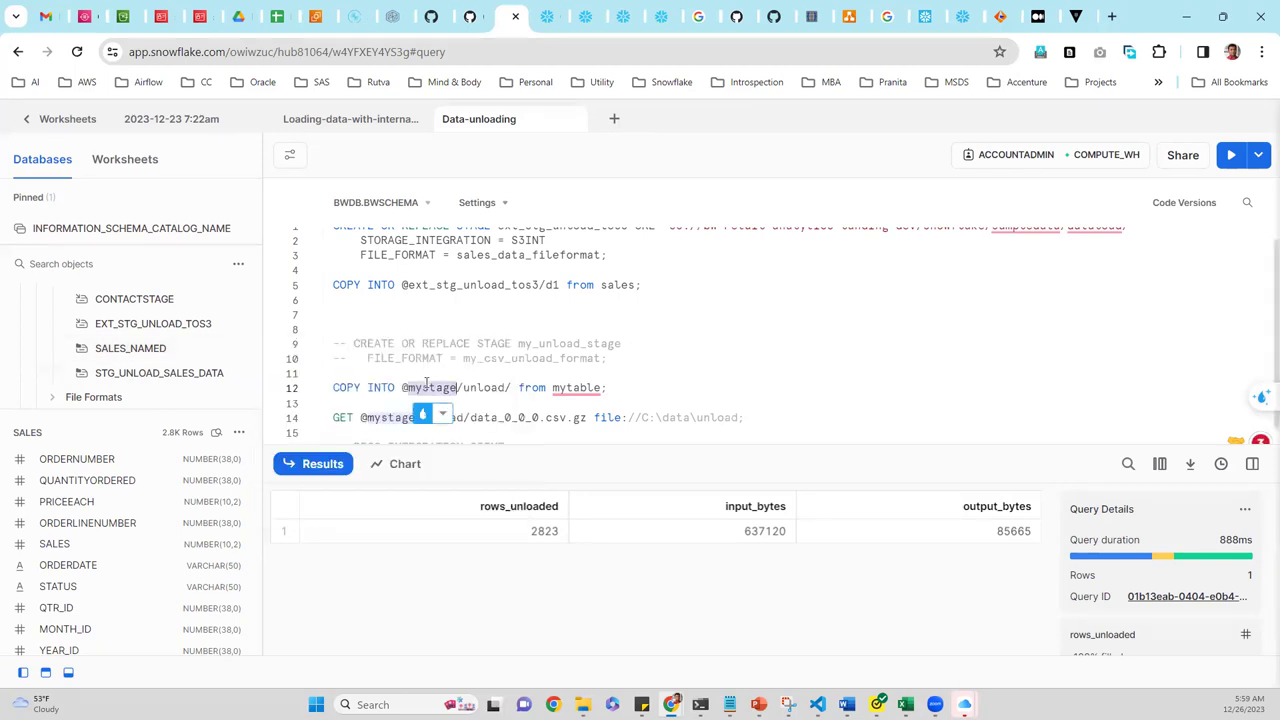
text(SALES_)
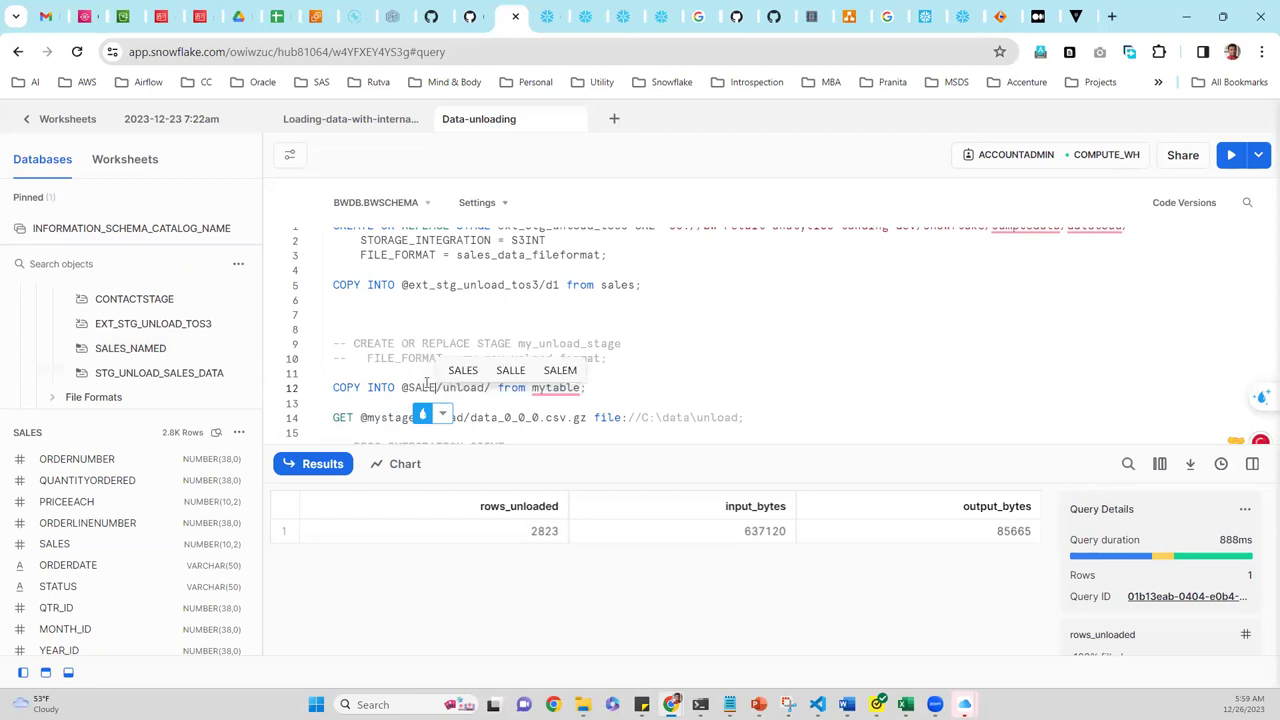
text(NAMED)
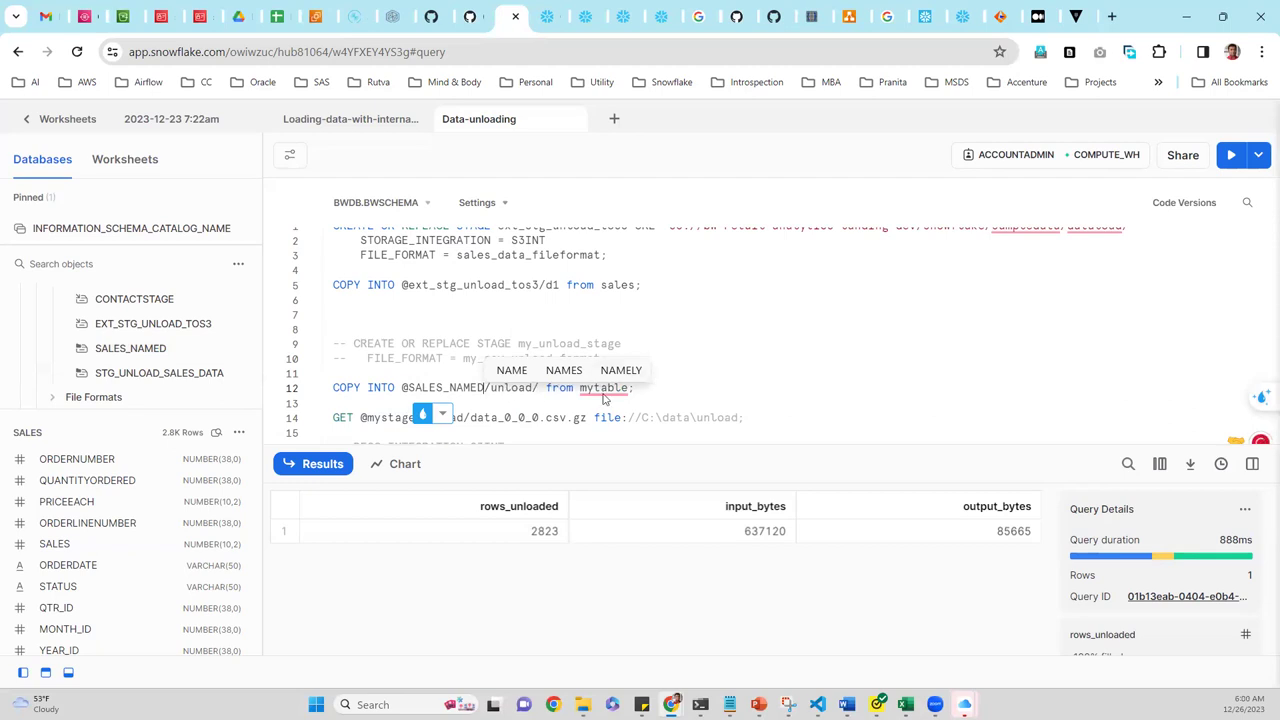
click(698, 393)
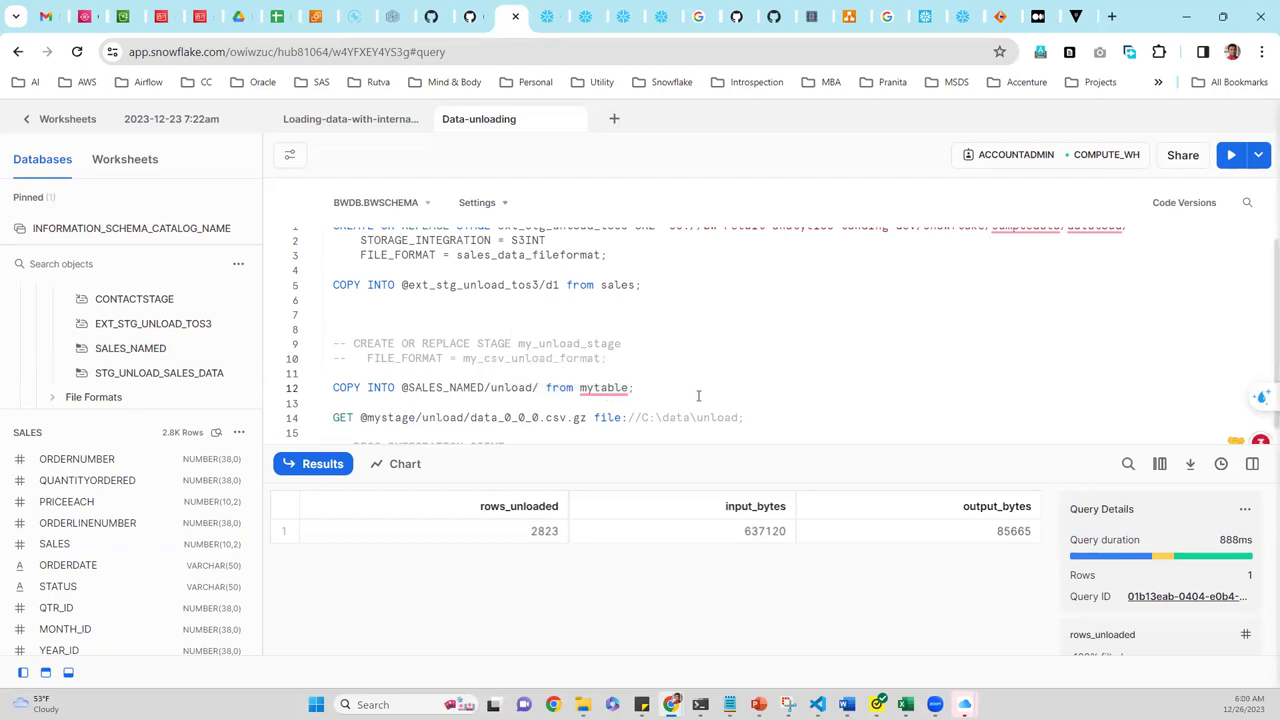
mouse_move(604, 392)
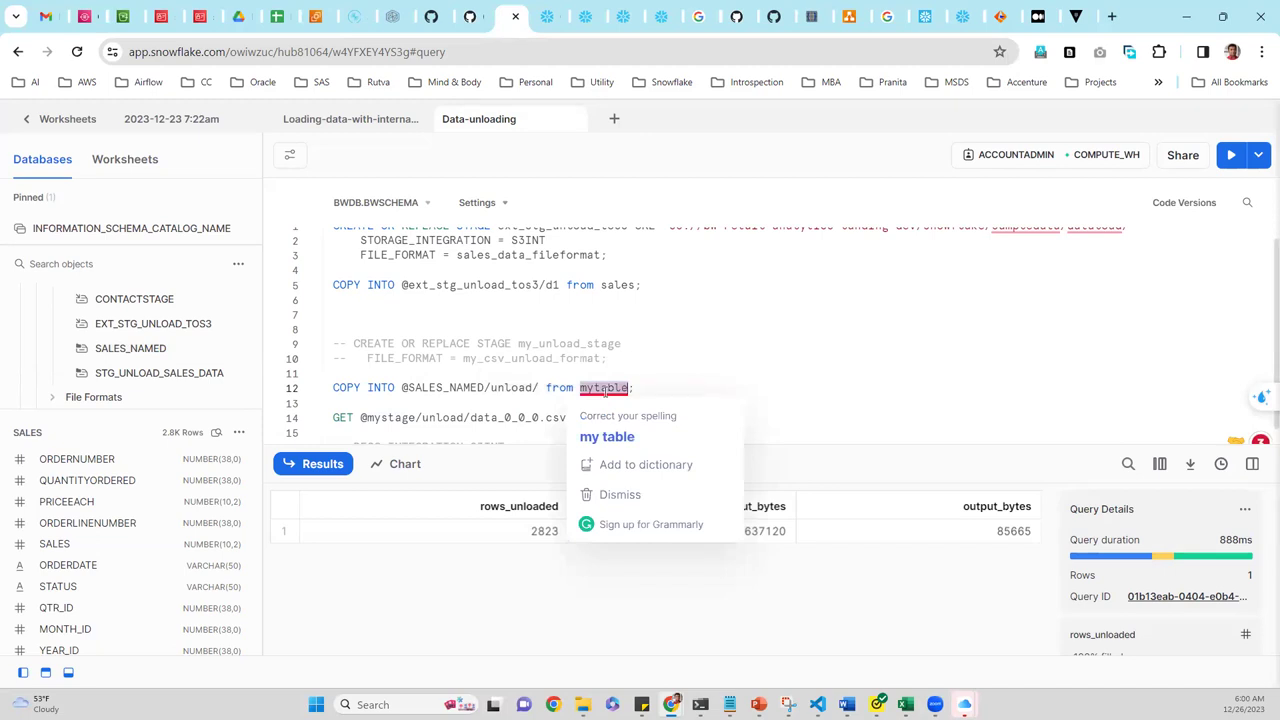
double_click(604, 388)
text(sale)
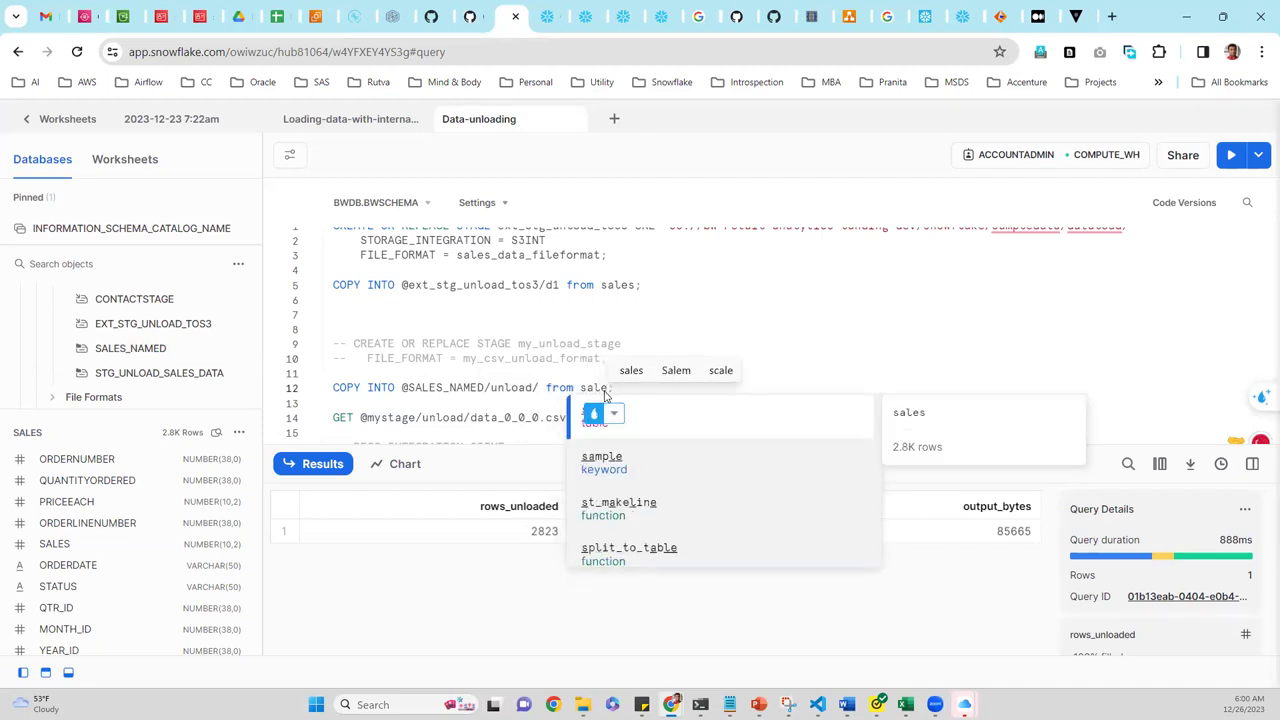
text(s)
click(684, 331)
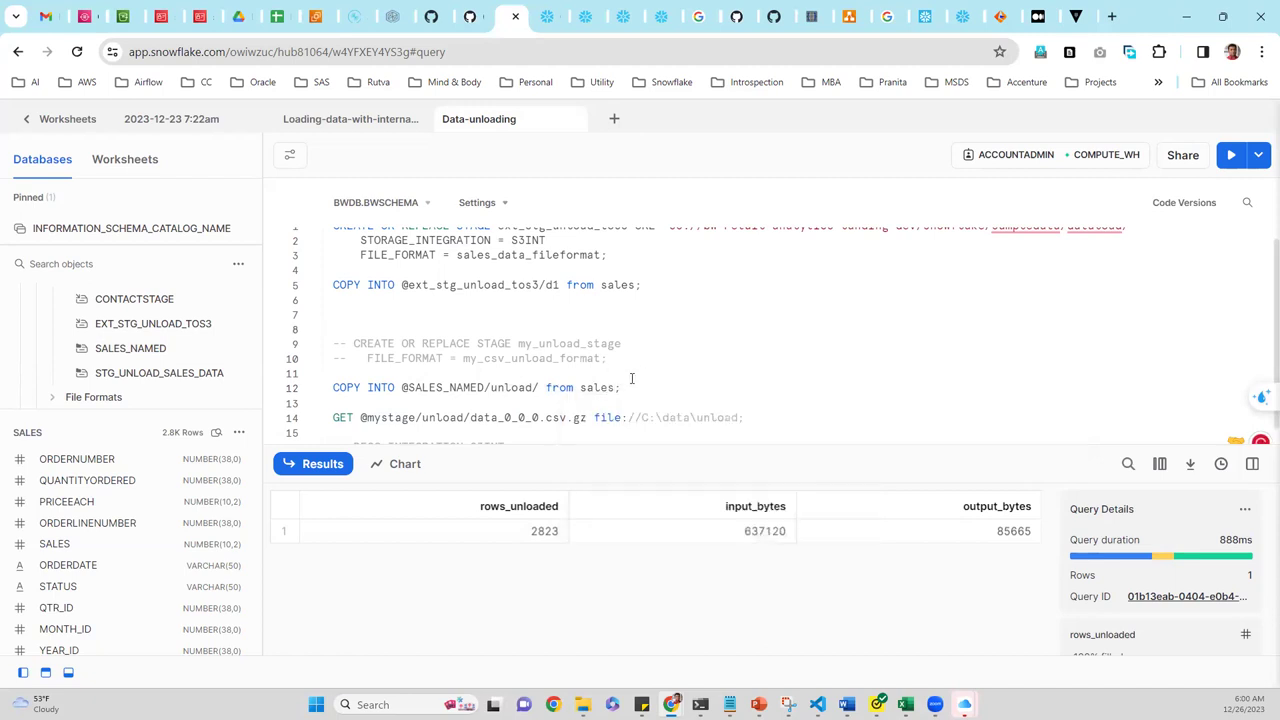
drag(498, 403, 325, 390)
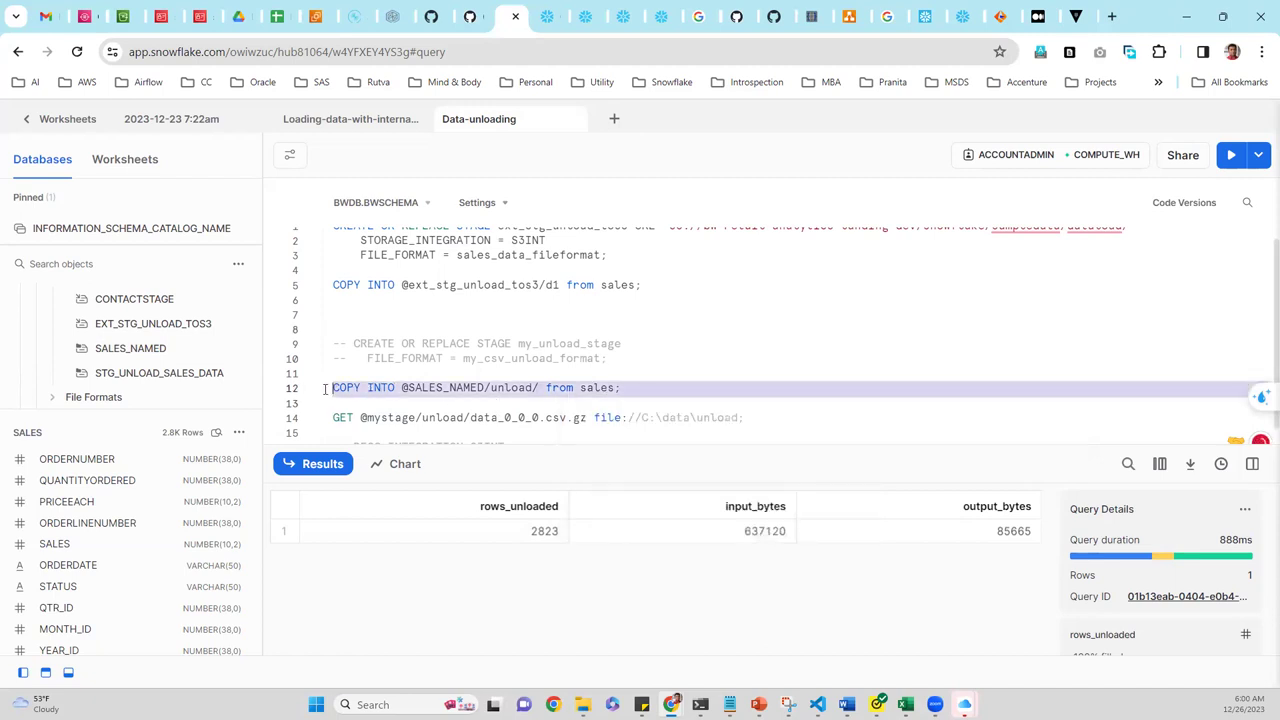
click(622, 394)
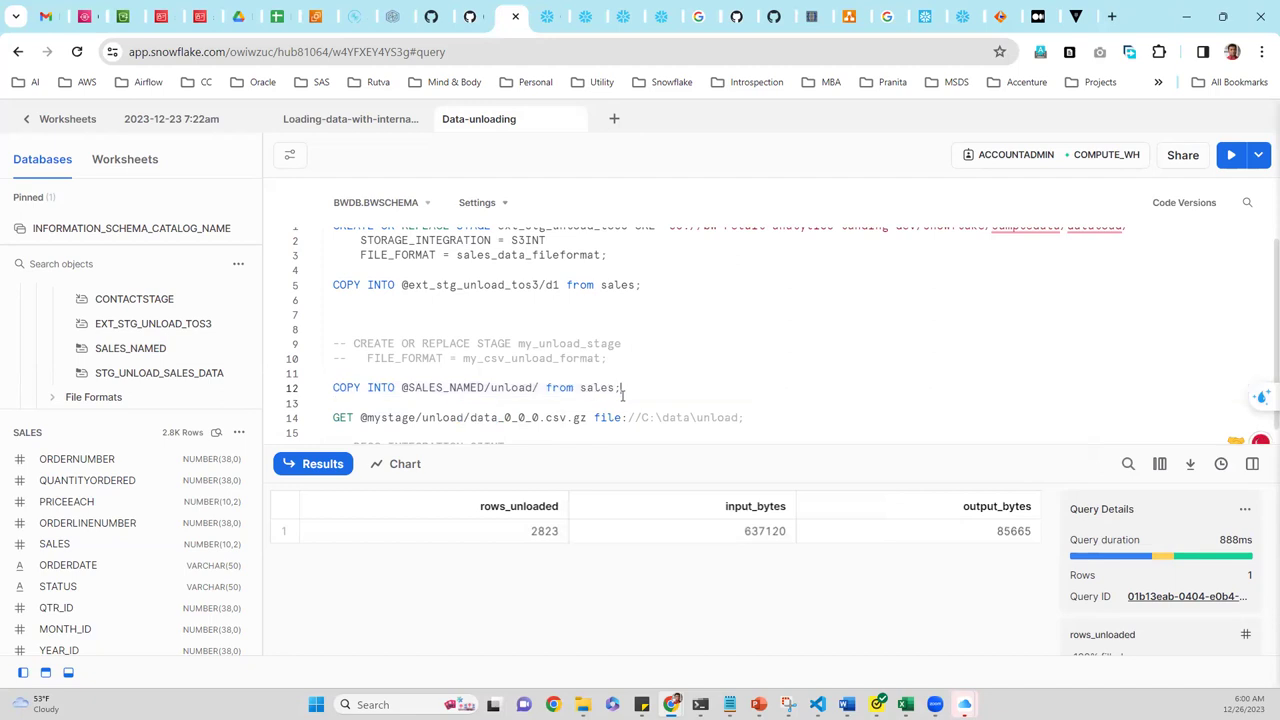
key(shift+Home)
key(ctrl+c)
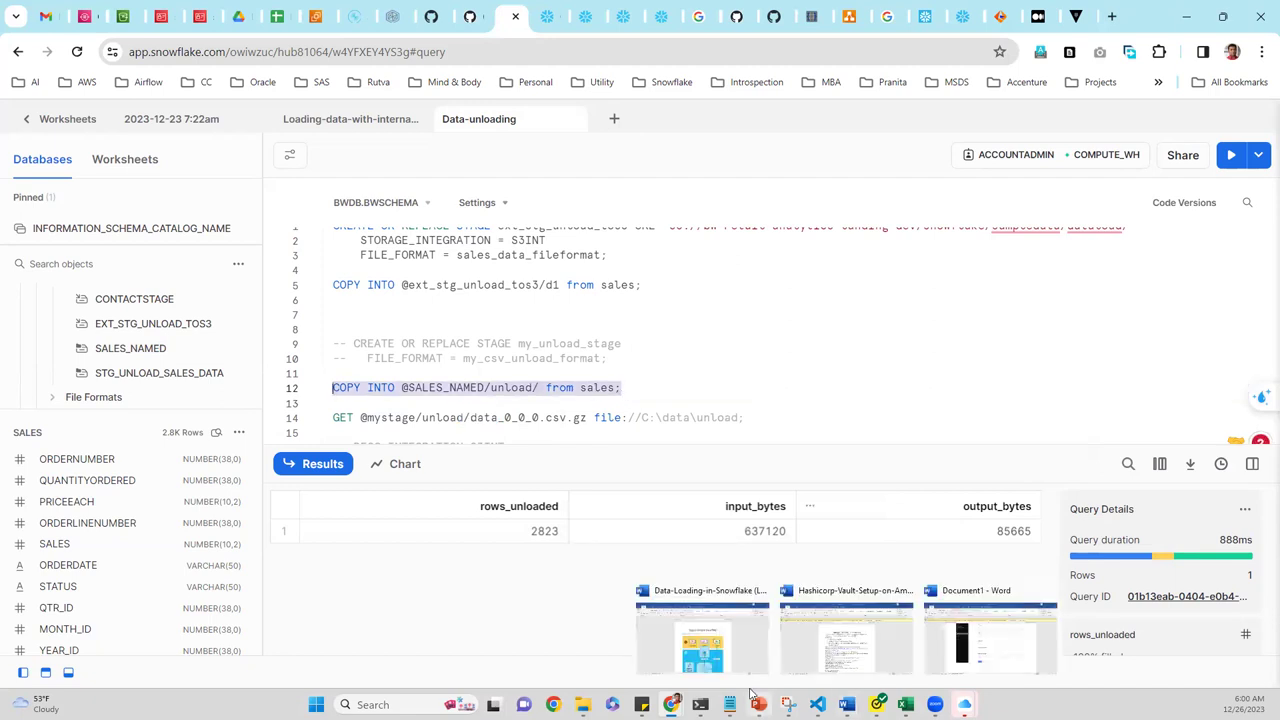
mouse_move(700, 704)
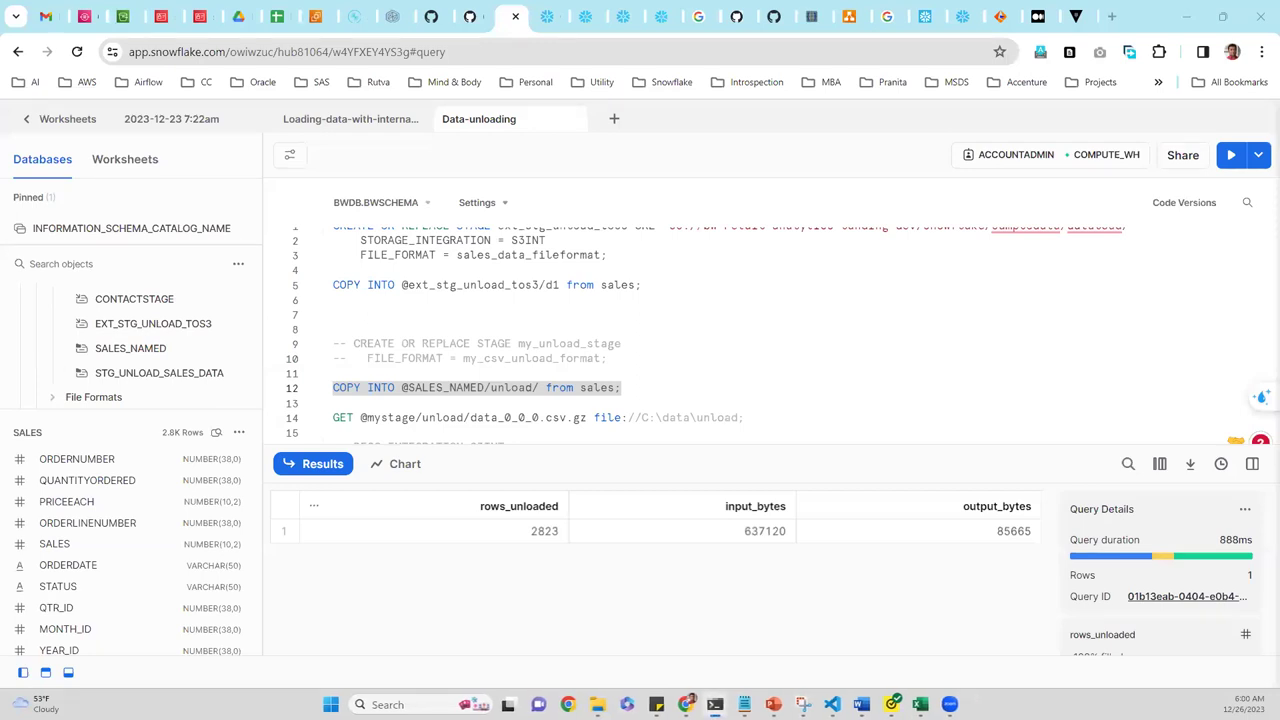
key(alt+Tab)
right_click(437, 226)
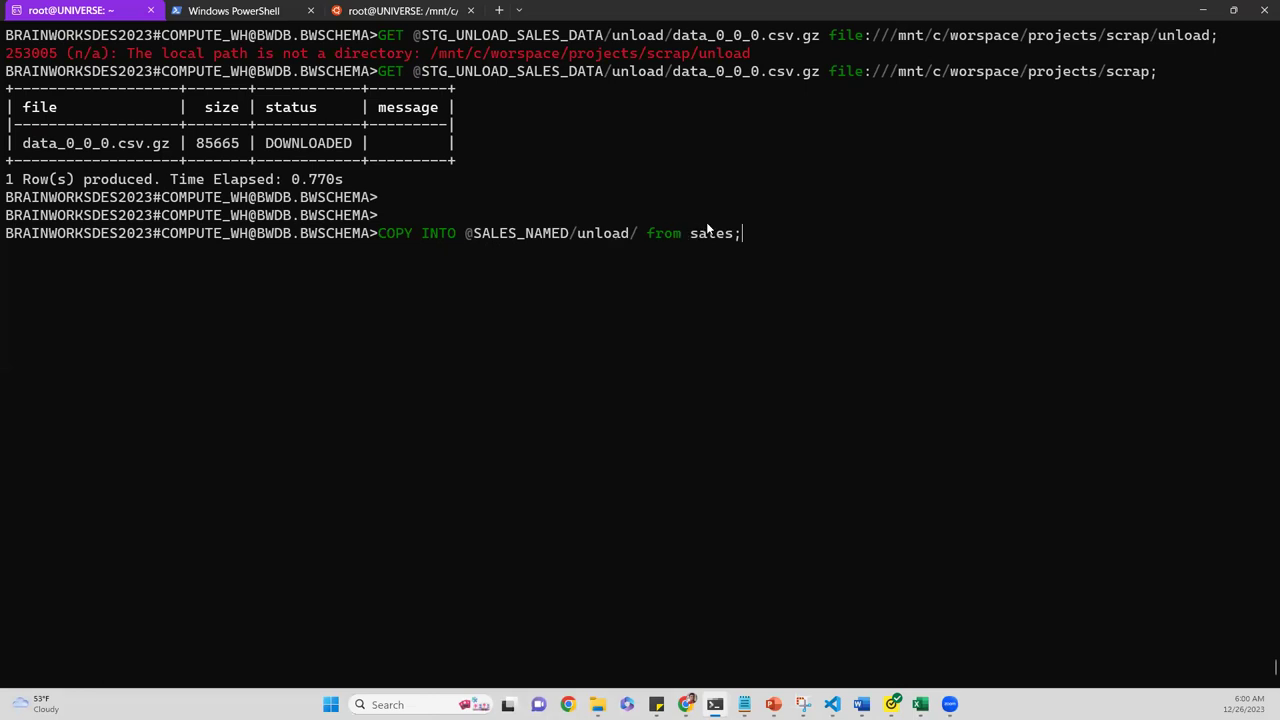
key(Return)
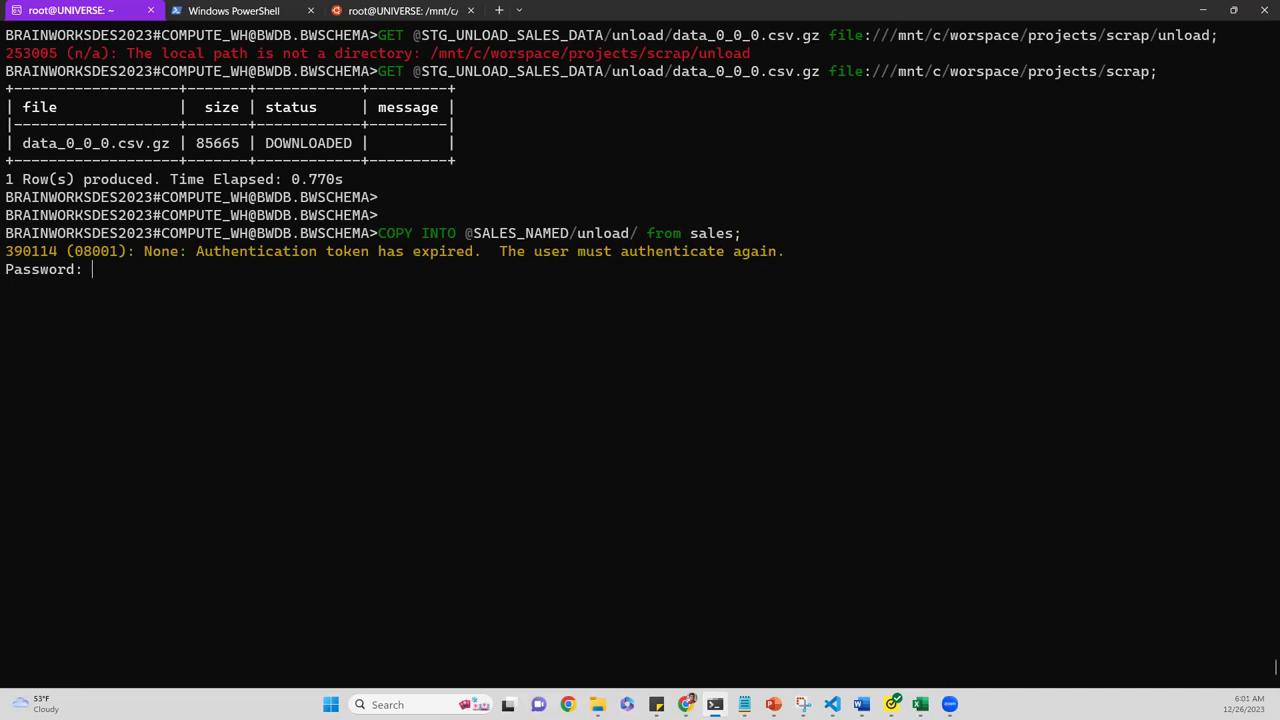
key(Return)
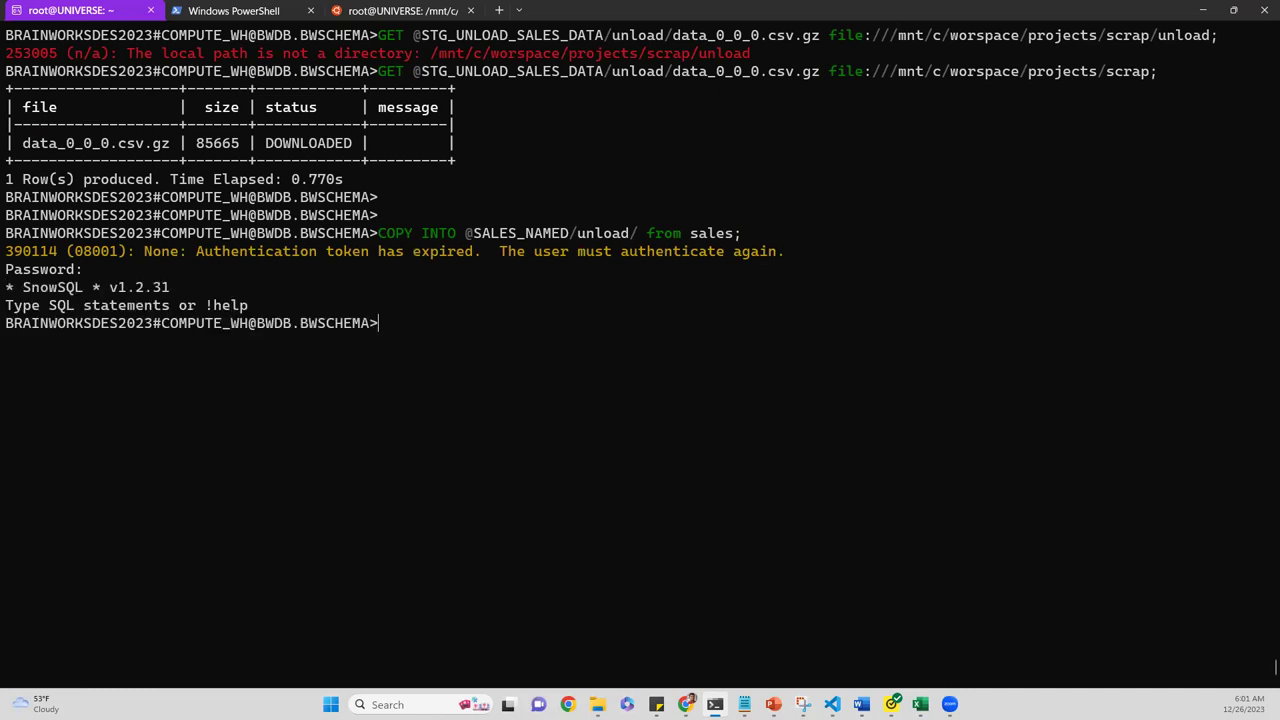
key(Up)
key(Return)
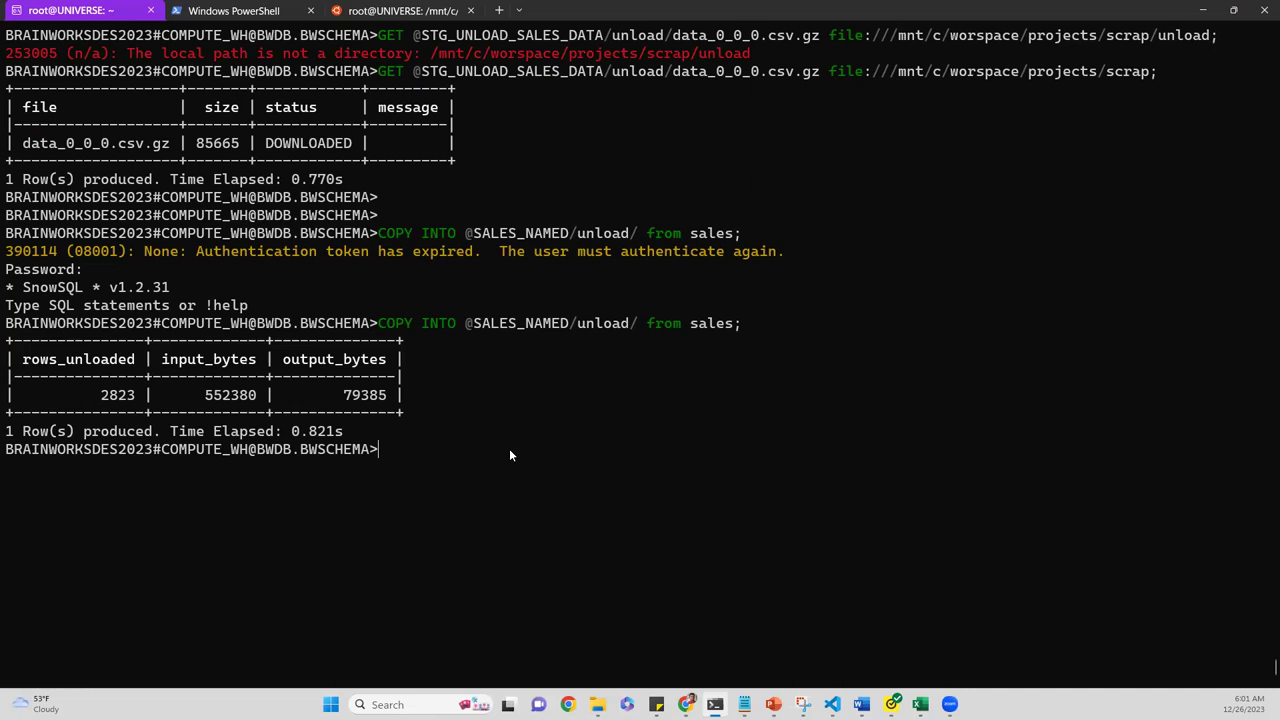
text(LIST)
key(alt+Tab)
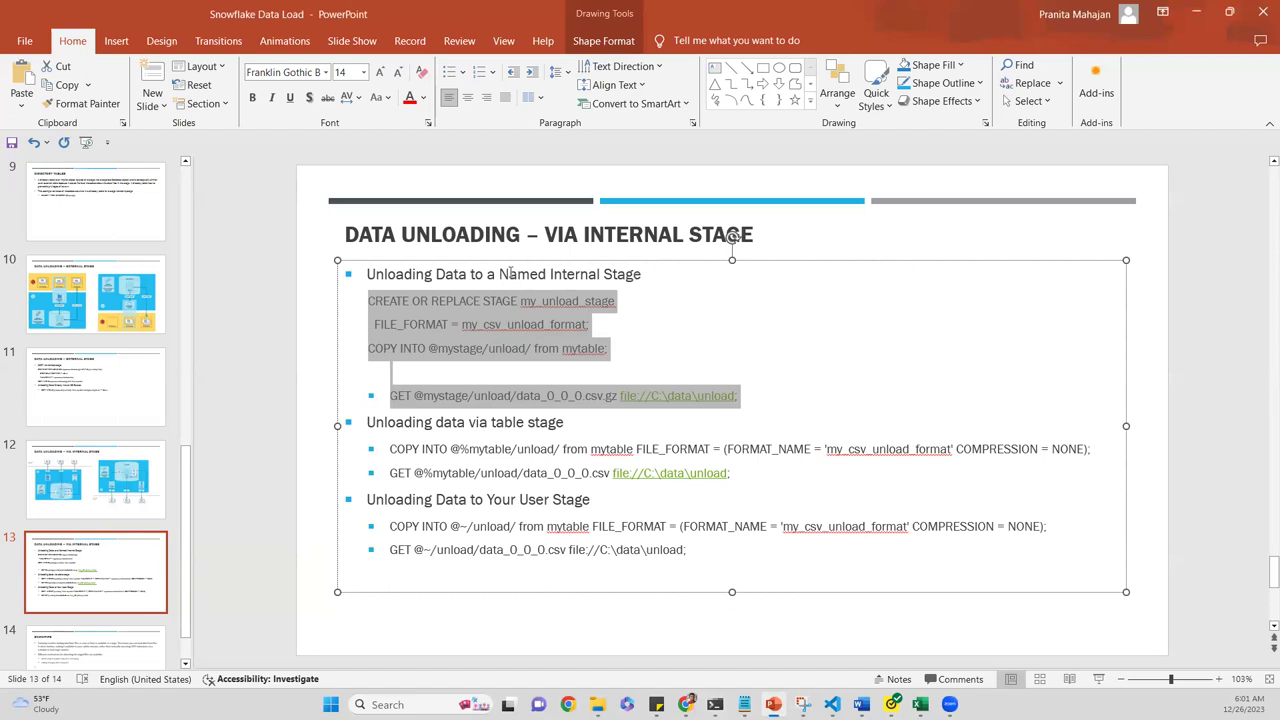
key(alt+Tab)
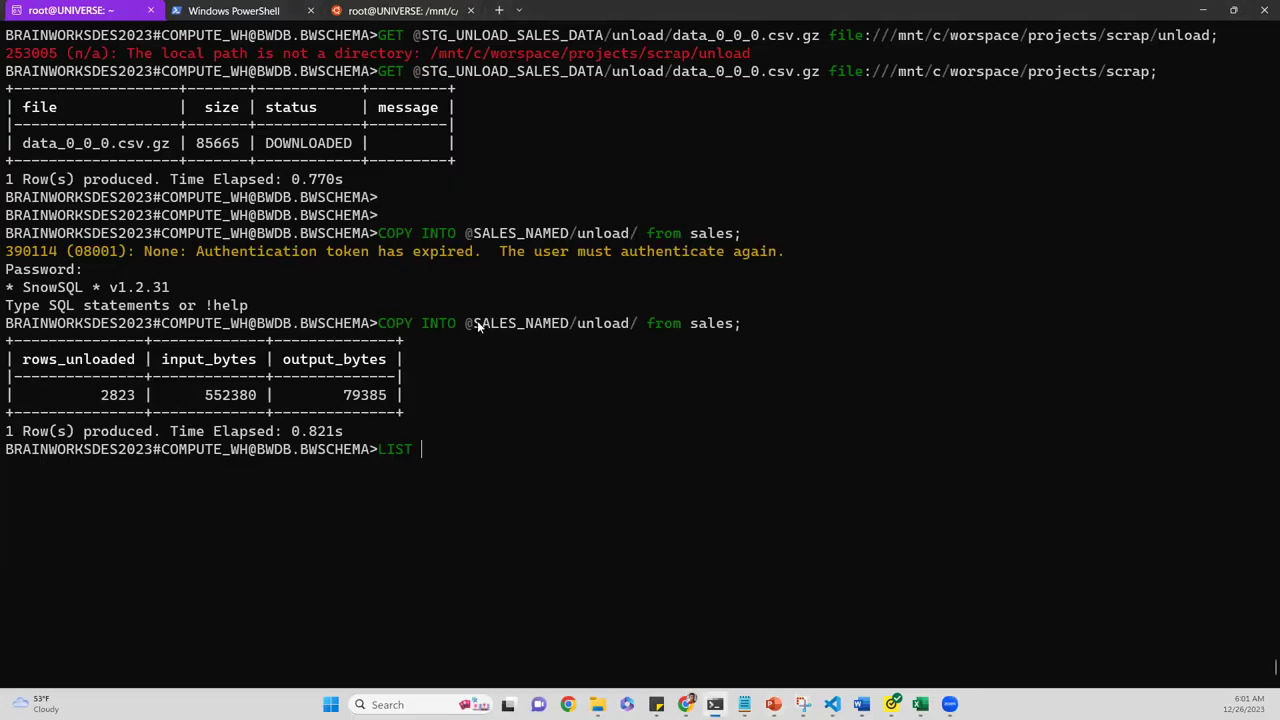
drag(466, 324, 566, 330)
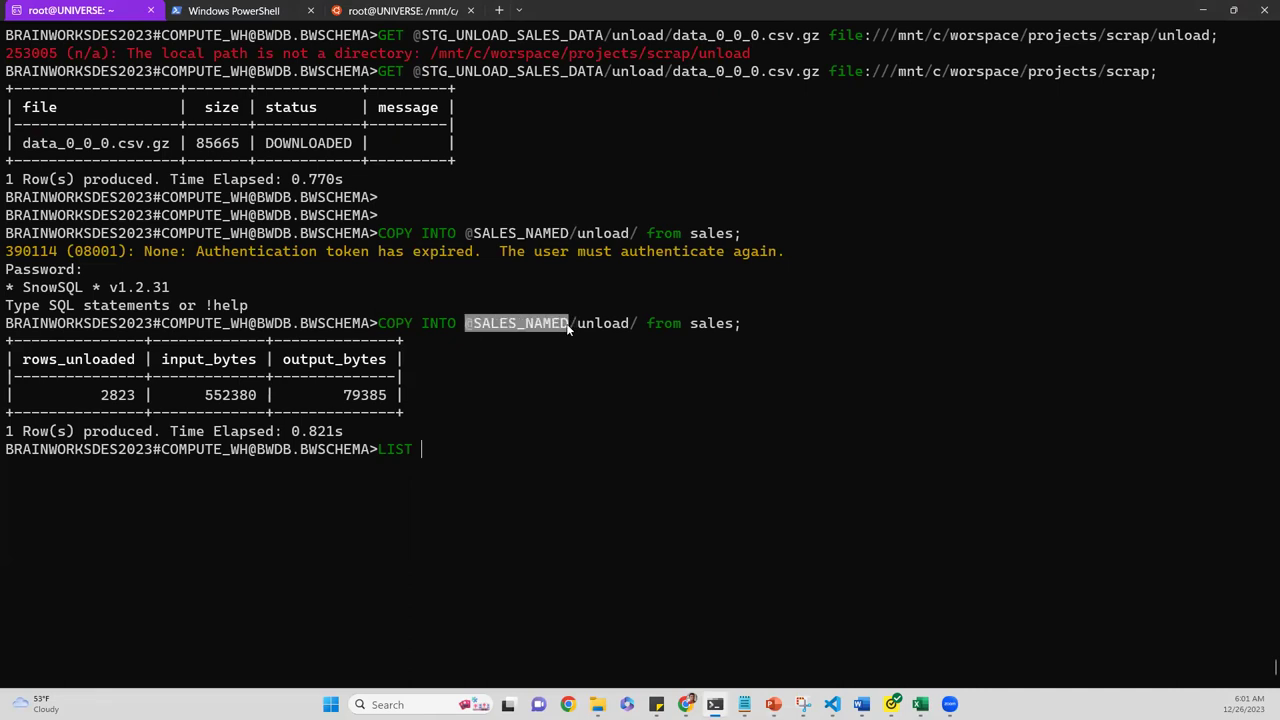
double_click(567, 329)
key(ctrl+c)
right_click(467, 443)
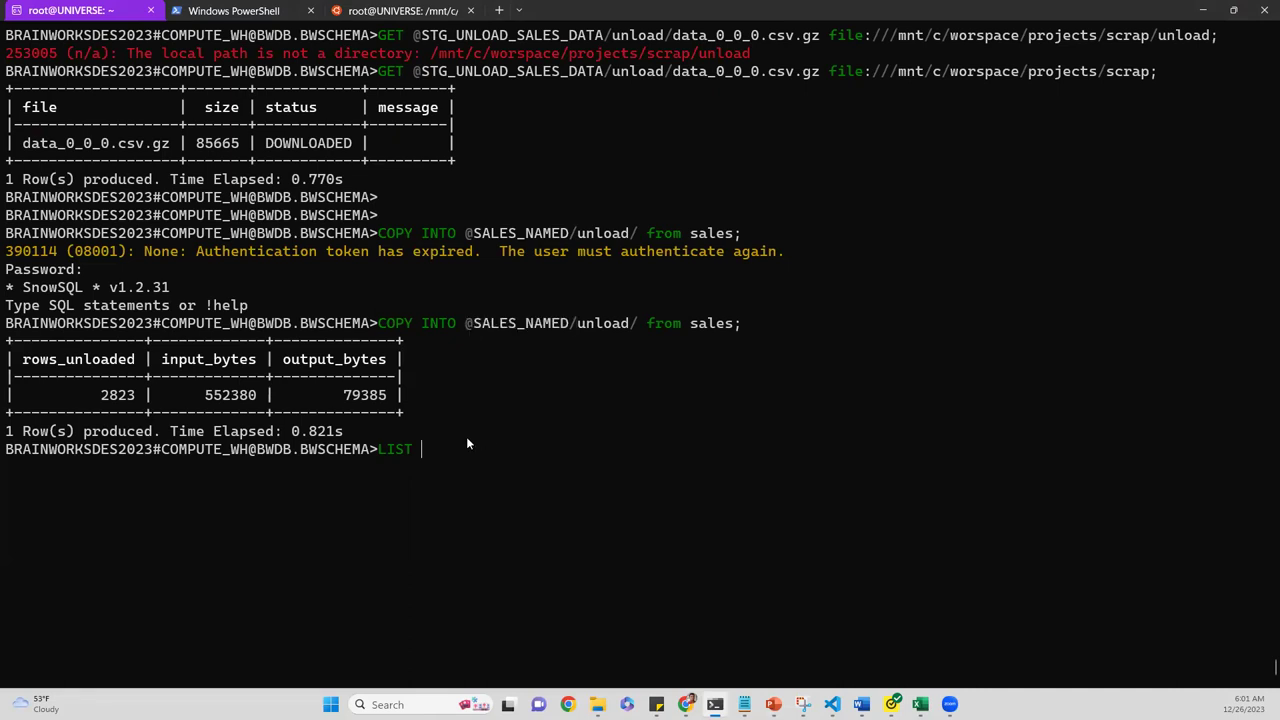
right_click(466, 438)
key(Left)
key(Left)
key(Left)
key(Left)
key(Left)
key(Left)
key(Left)
key(Left)
key(Left)
key(Left)
key(Left)
key(Left)
key(Right)
text(@)
key(End)
text(;)
key(Return)
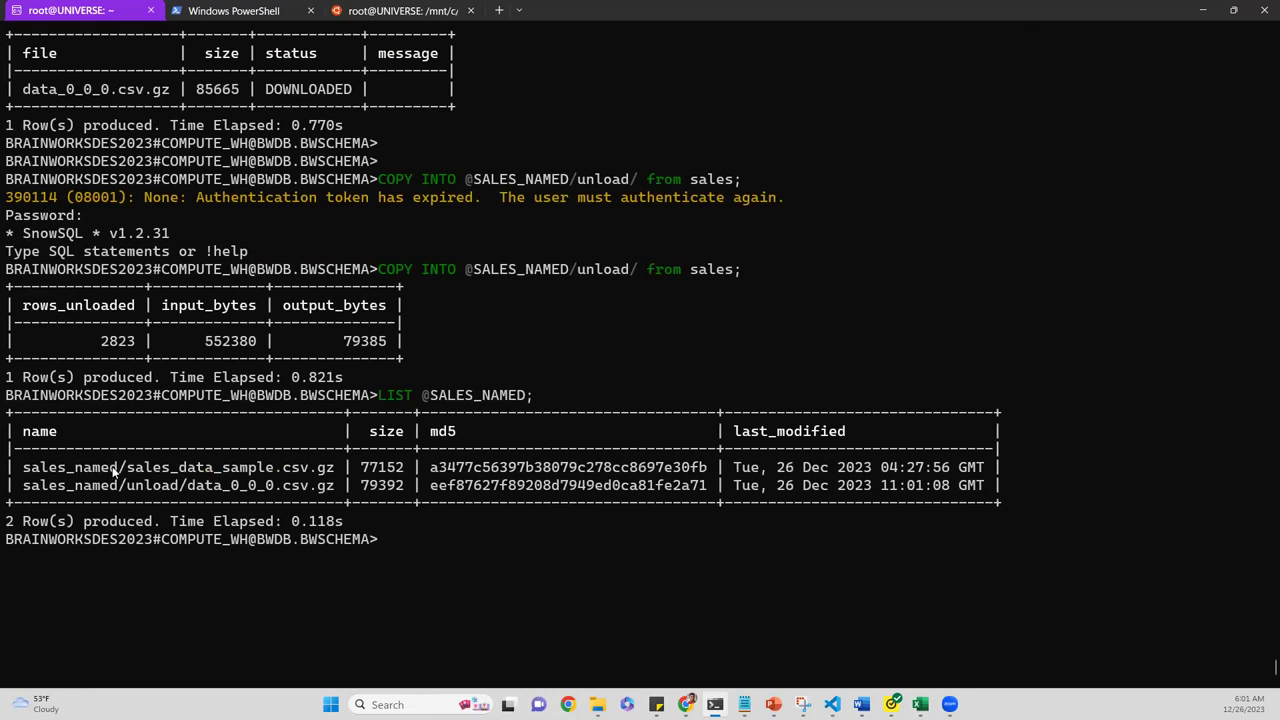
- Compare the two file entries in the SALES_NAMED stage listing, checking their file names and the unload folder in the path
double_click(84, 478)
triple_click(84, 478)
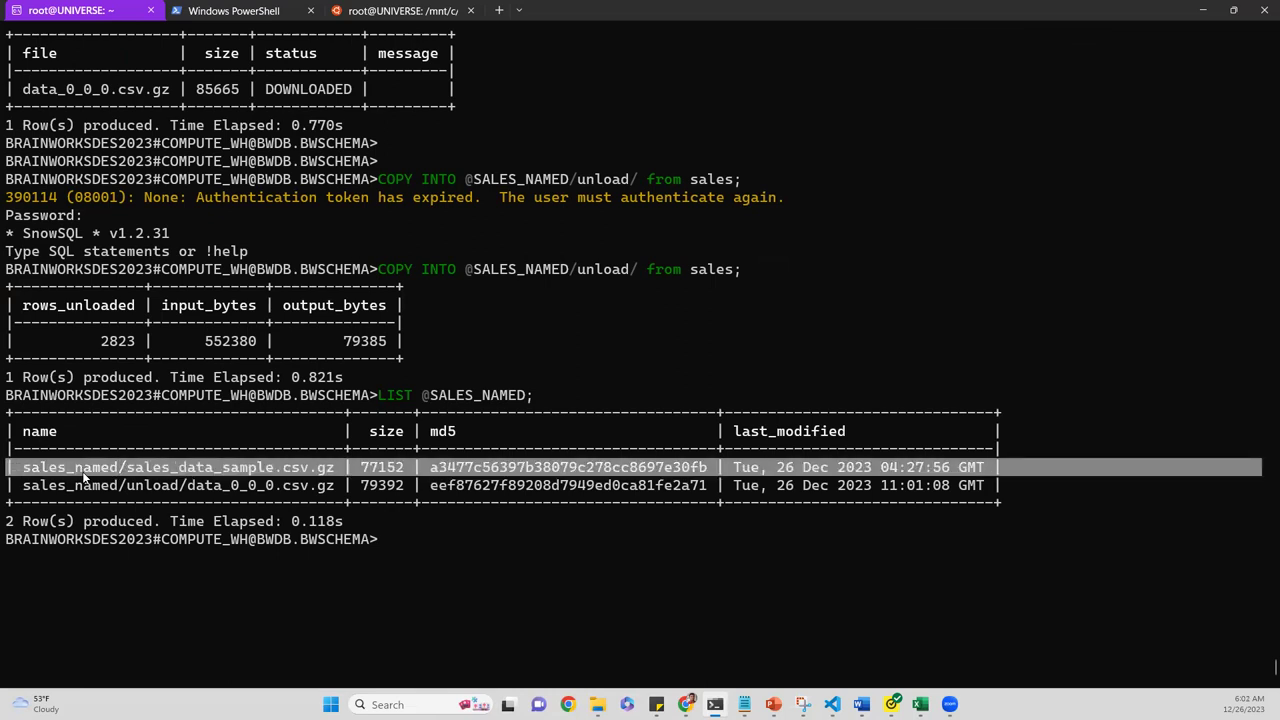
triple_click(84, 487)
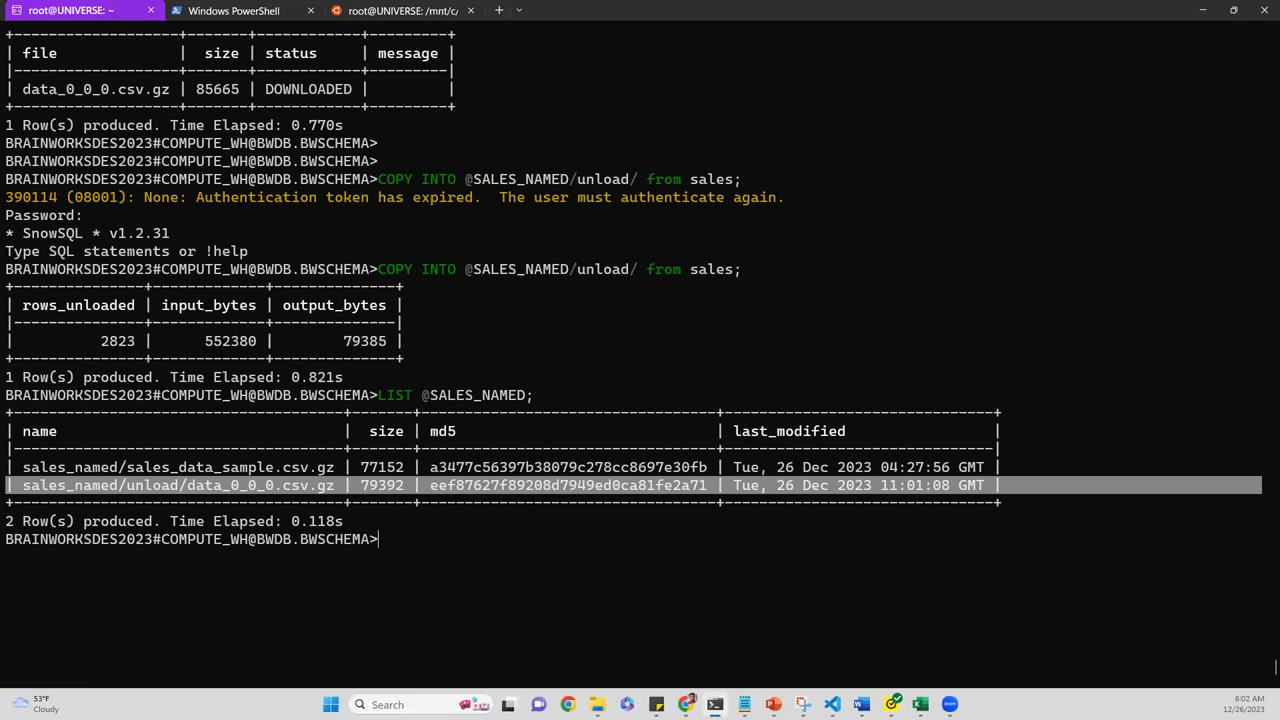
double_click(212, 472)
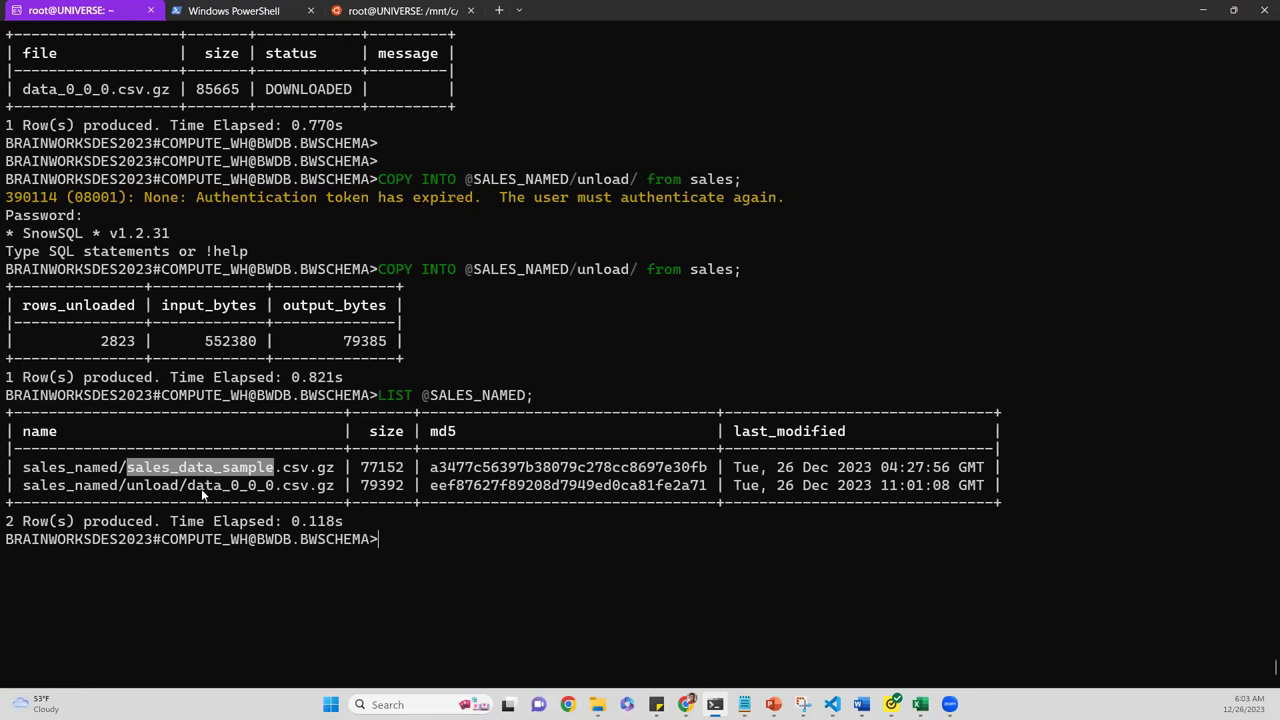
double_click(202, 487)
double_click(157, 486)
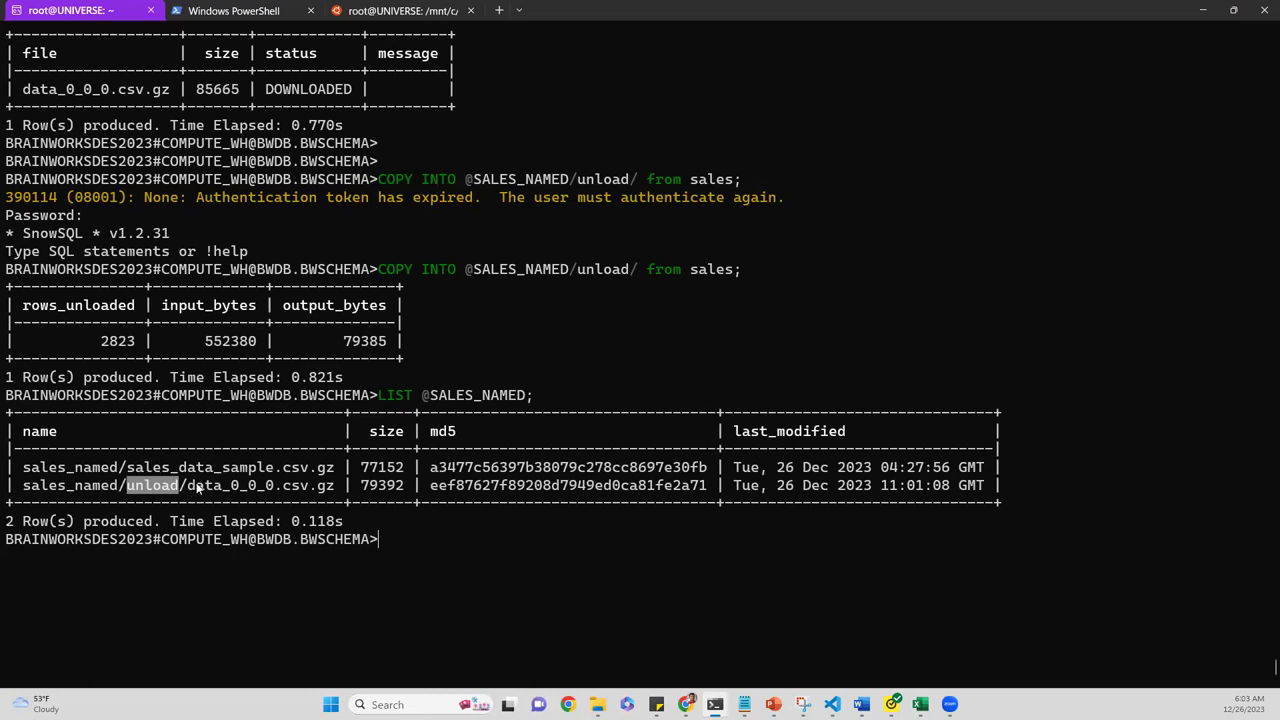
double_click(197, 487)
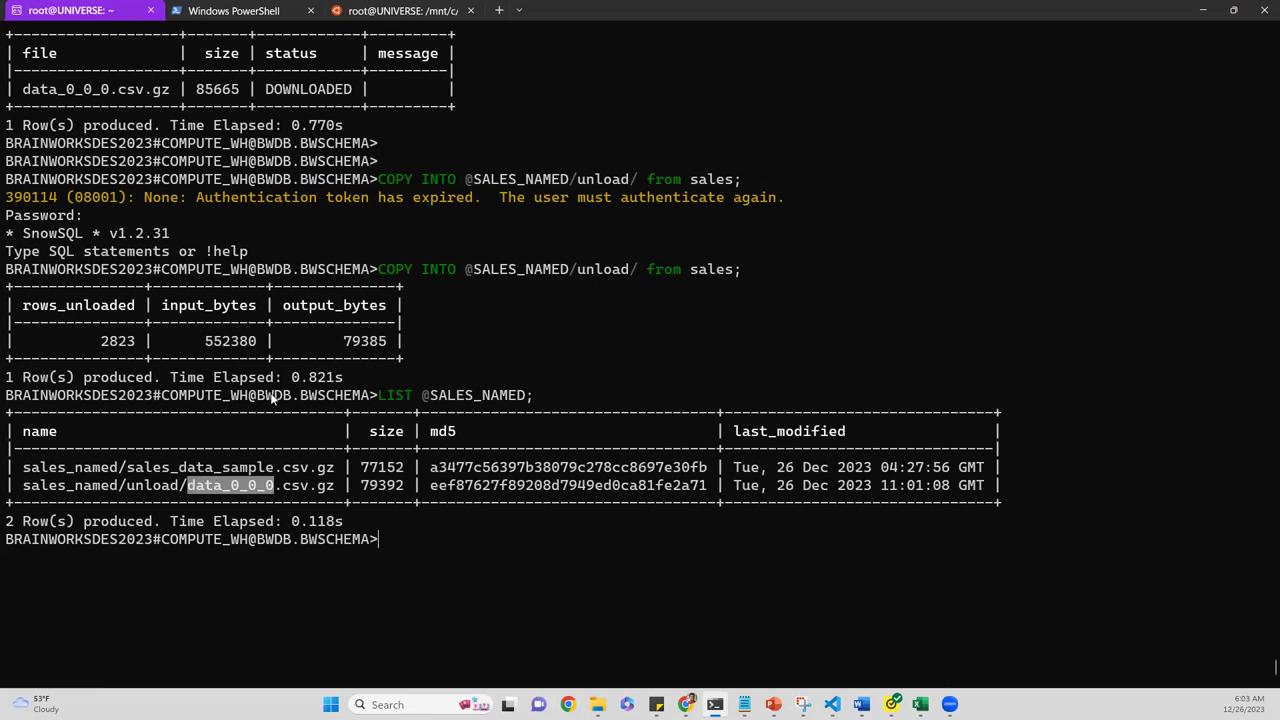
mouse_move(714, 704)
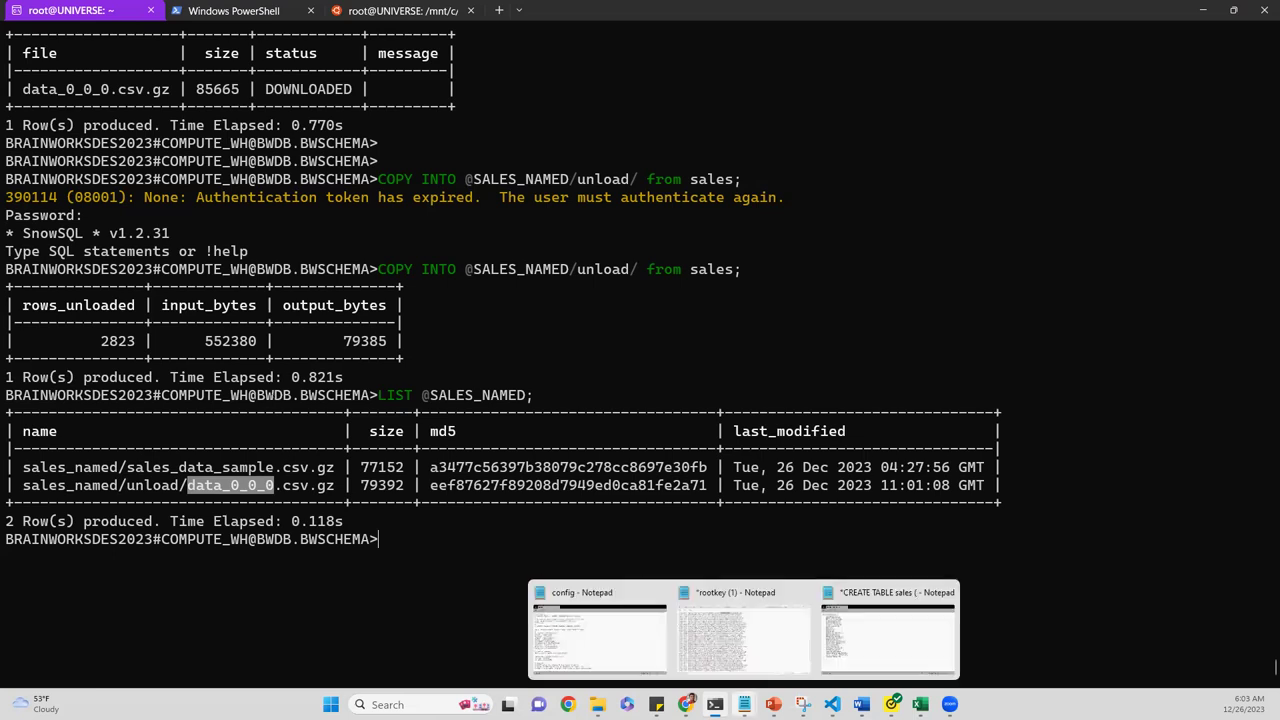
mouse_move(803, 704)
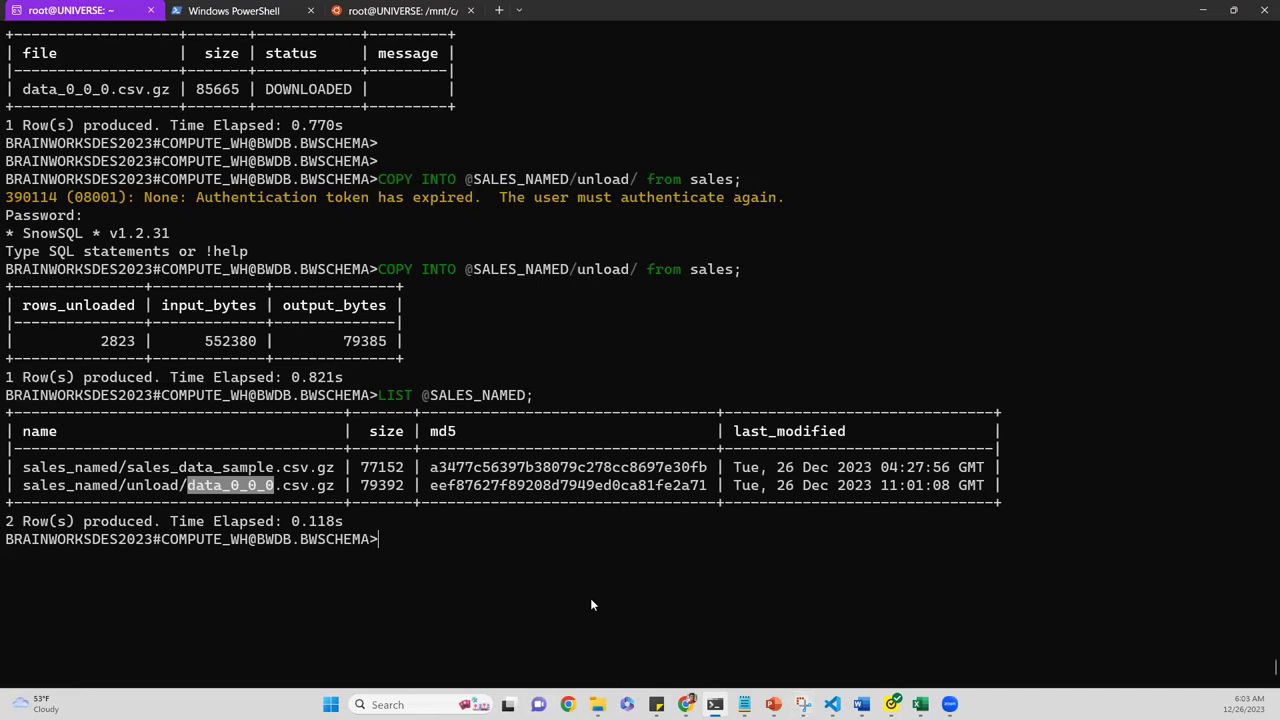
double_click(222, 467)
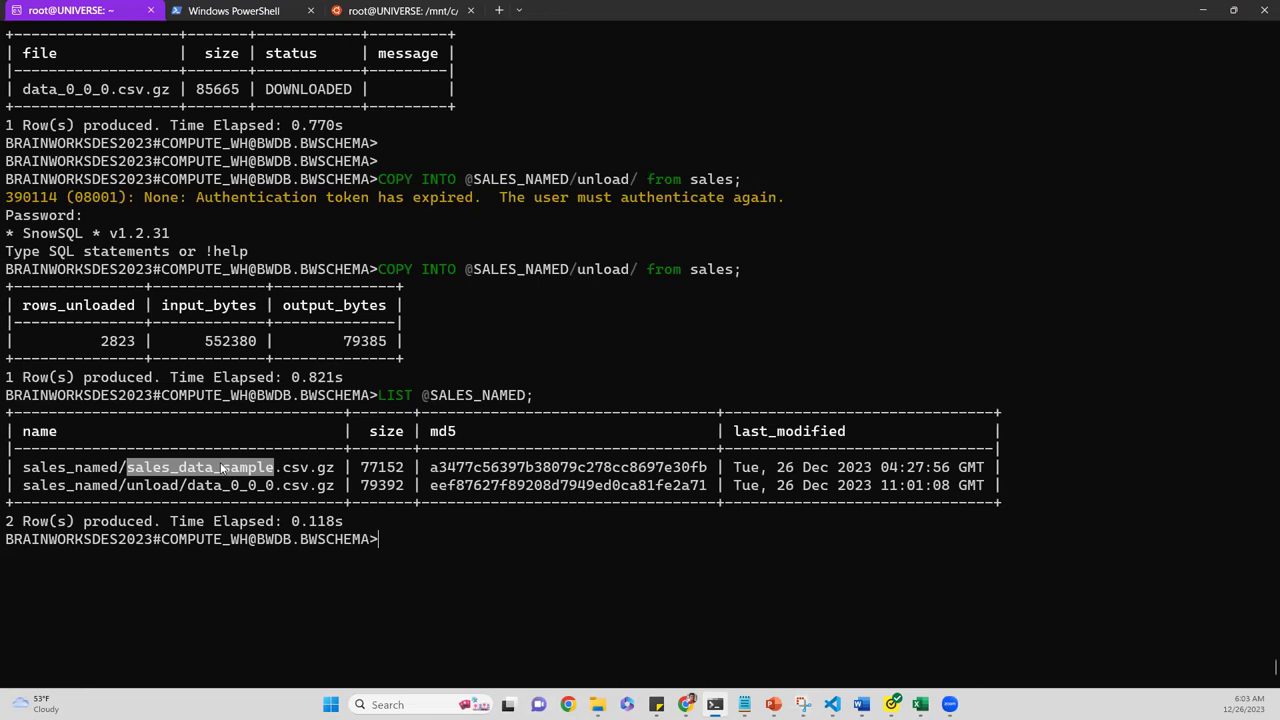
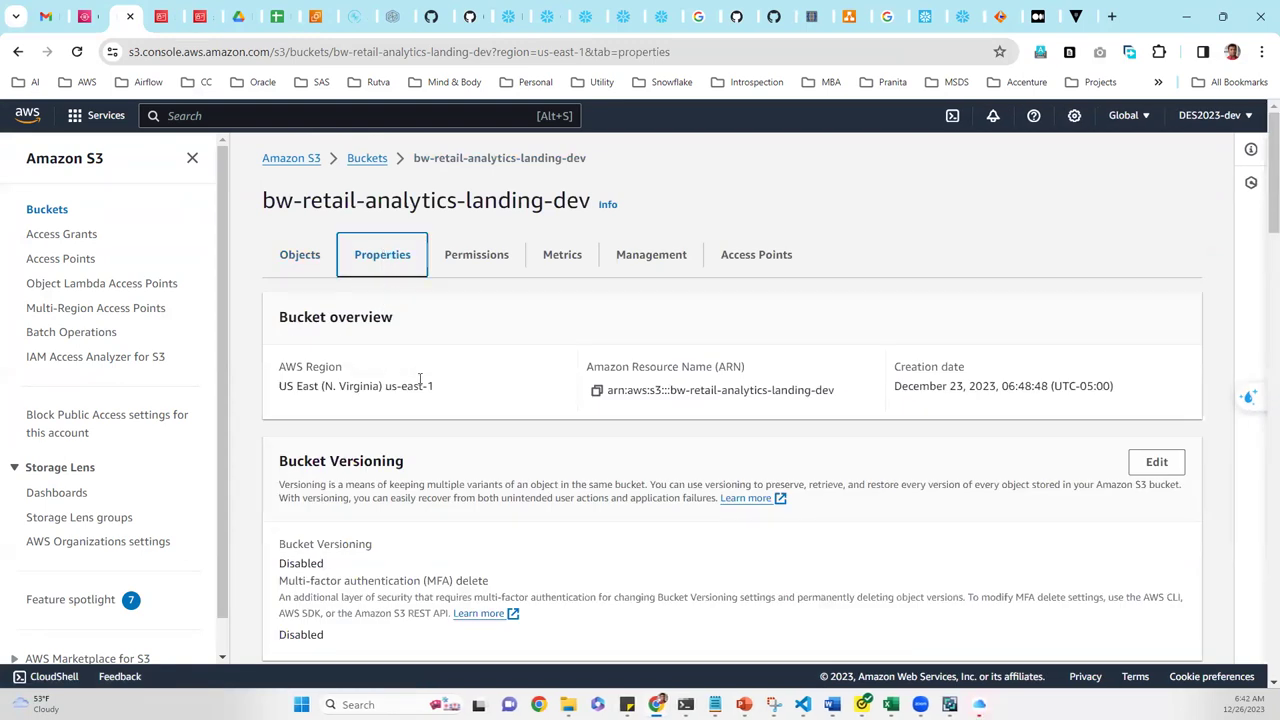
- Review the bw-retail-analytics-landing-dev bucket's versioning, default encryption, Intelligent-Tiering Archive, server access logging and CloudTrail data events properties
scroll(419, 378, down, 2)
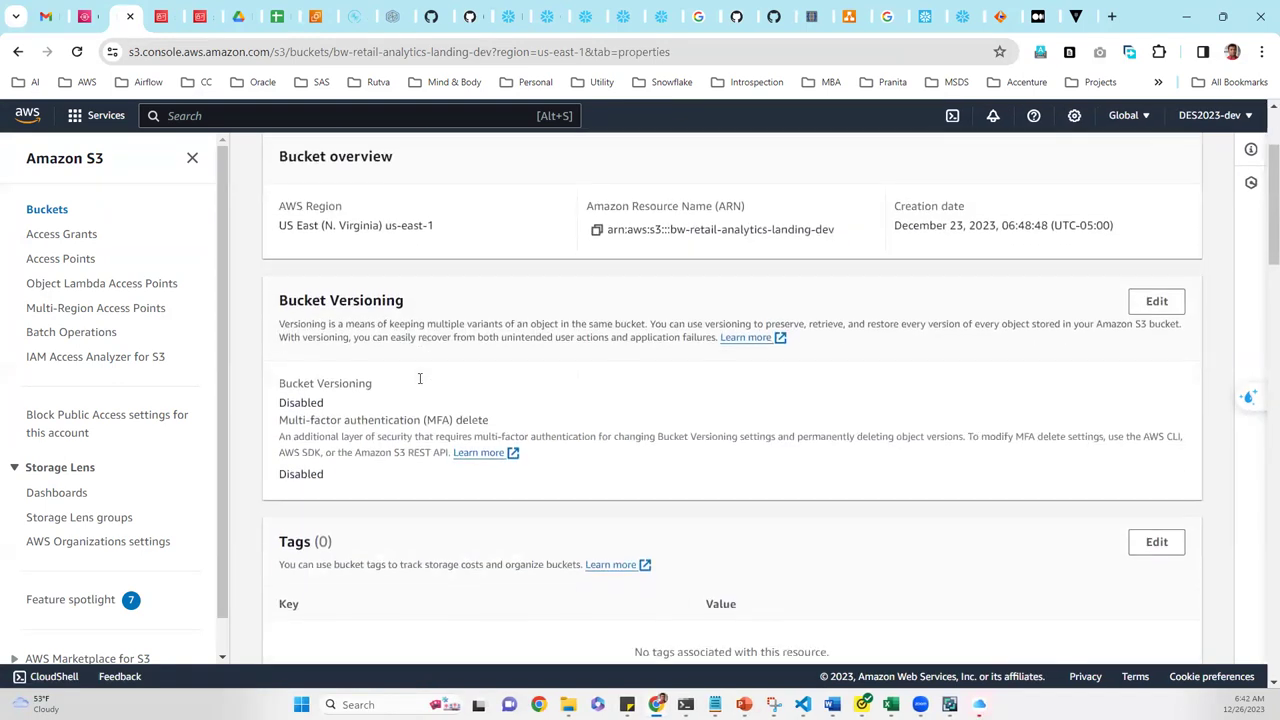
triple_click(352, 297)
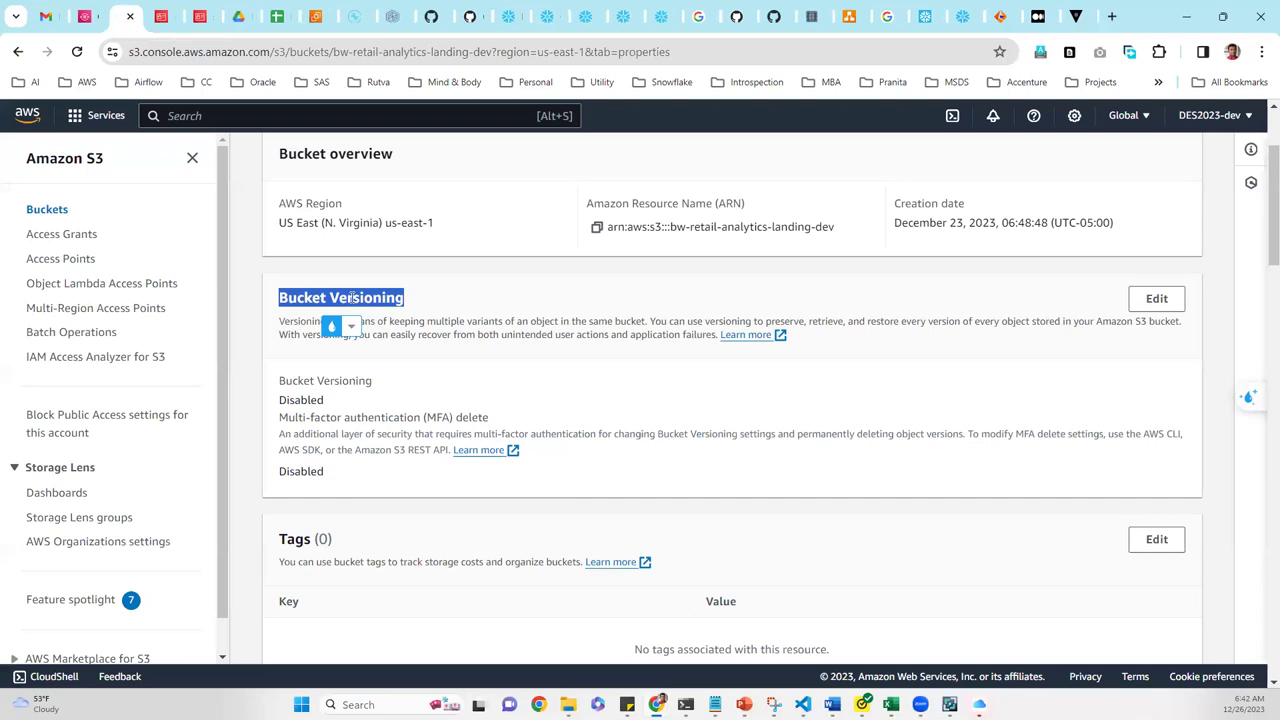
click(313, 364)
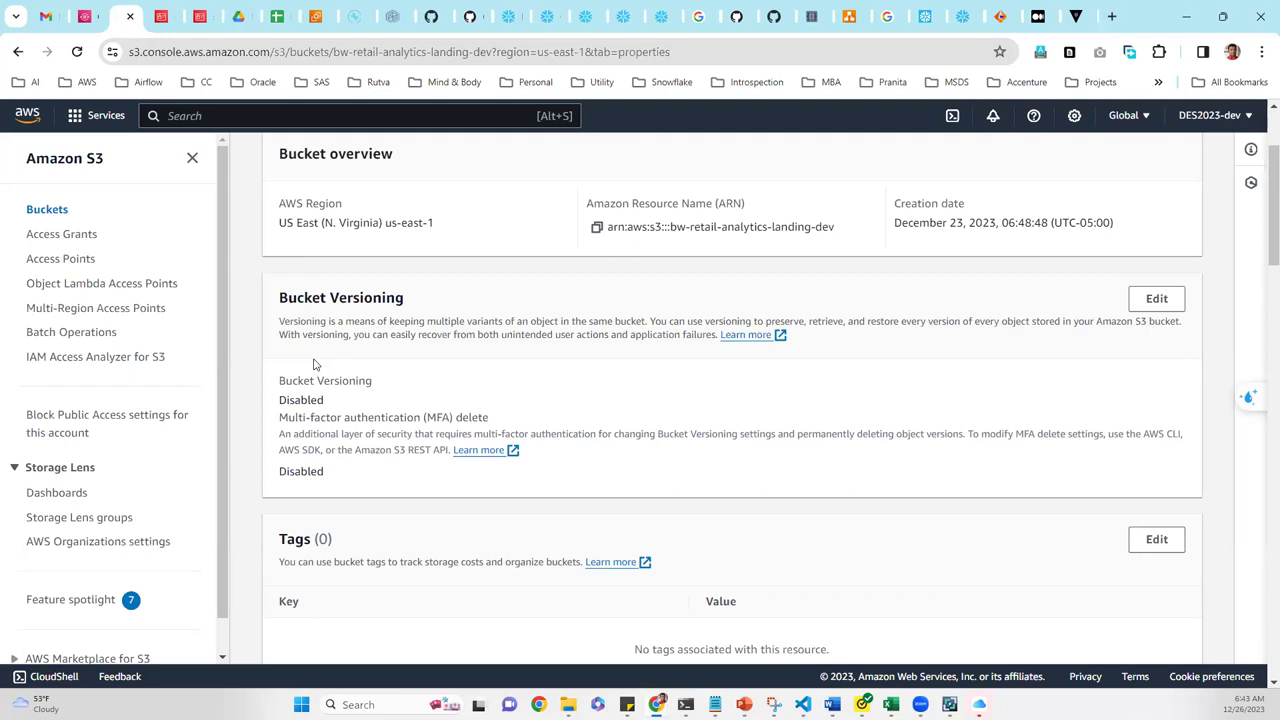
scroll(313, 363, down, 4)
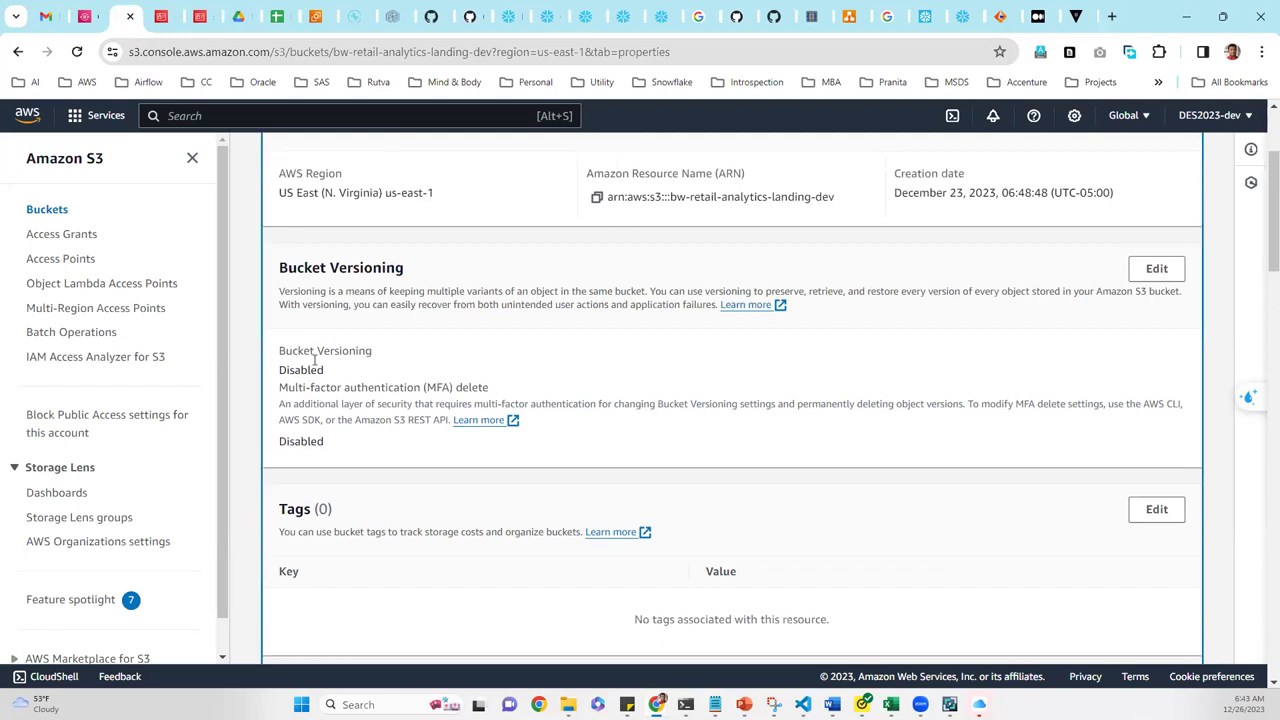
scroll(313, 363, down, 1)
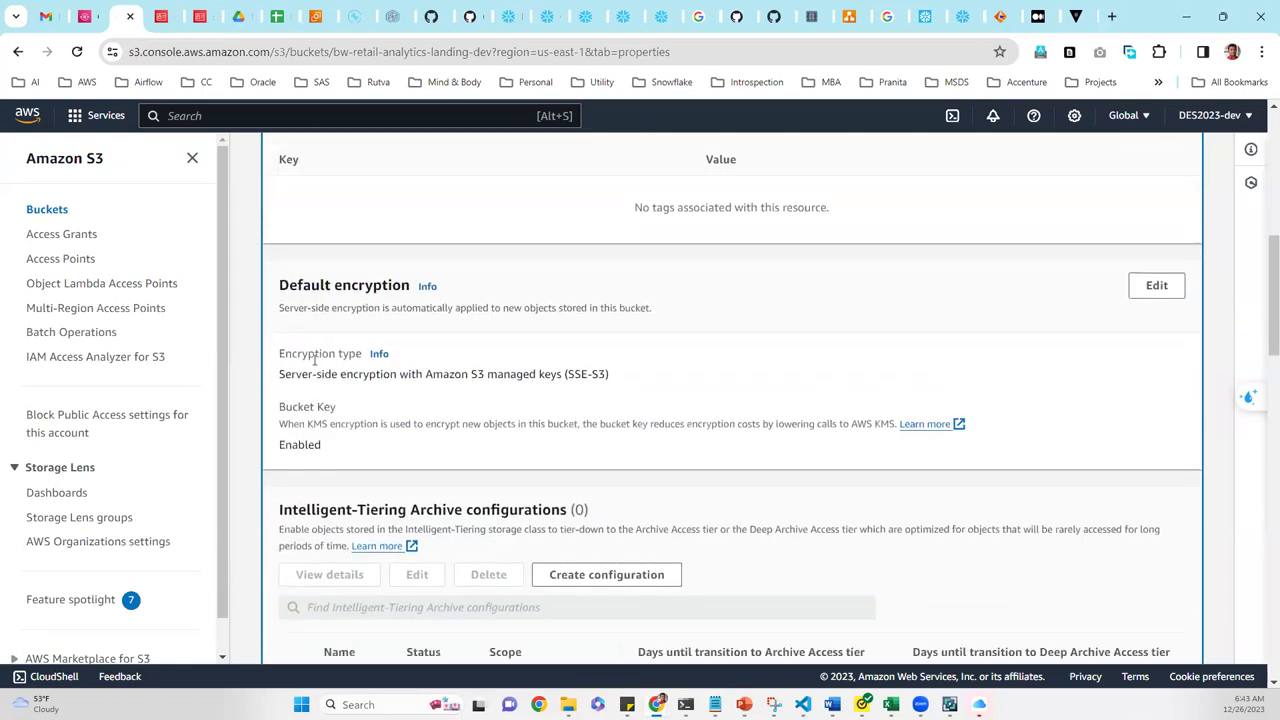
scroll(315, 360, down, 1)
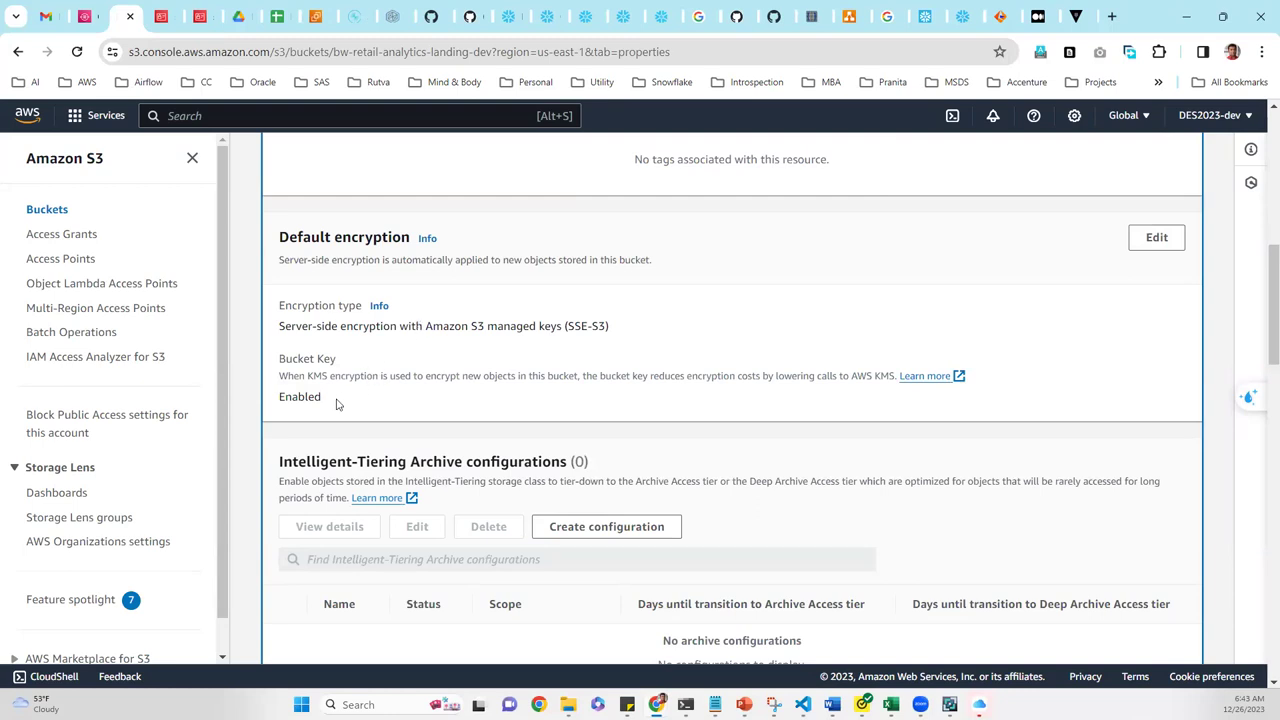
scroll(337, 403, up, 1)
scroll(337, 403, down, 4)
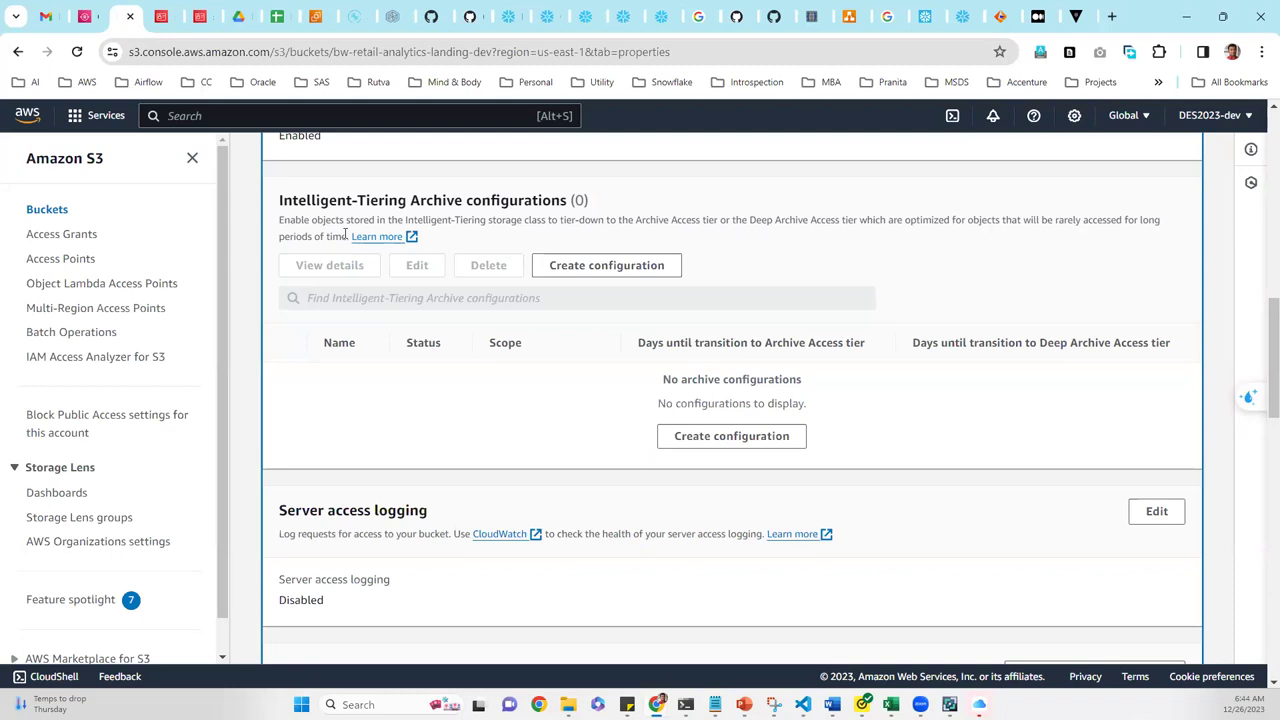
scroll(345, 236, down, 1)
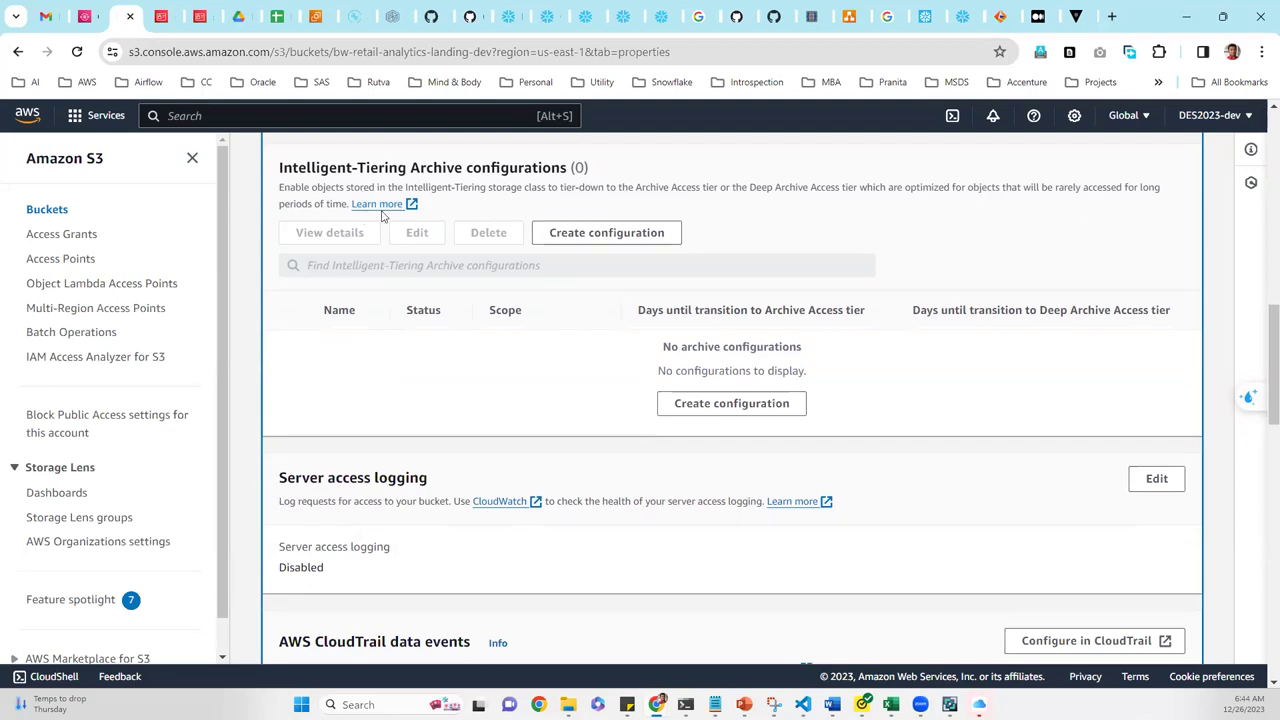
scroll(381, 216, down, 5)
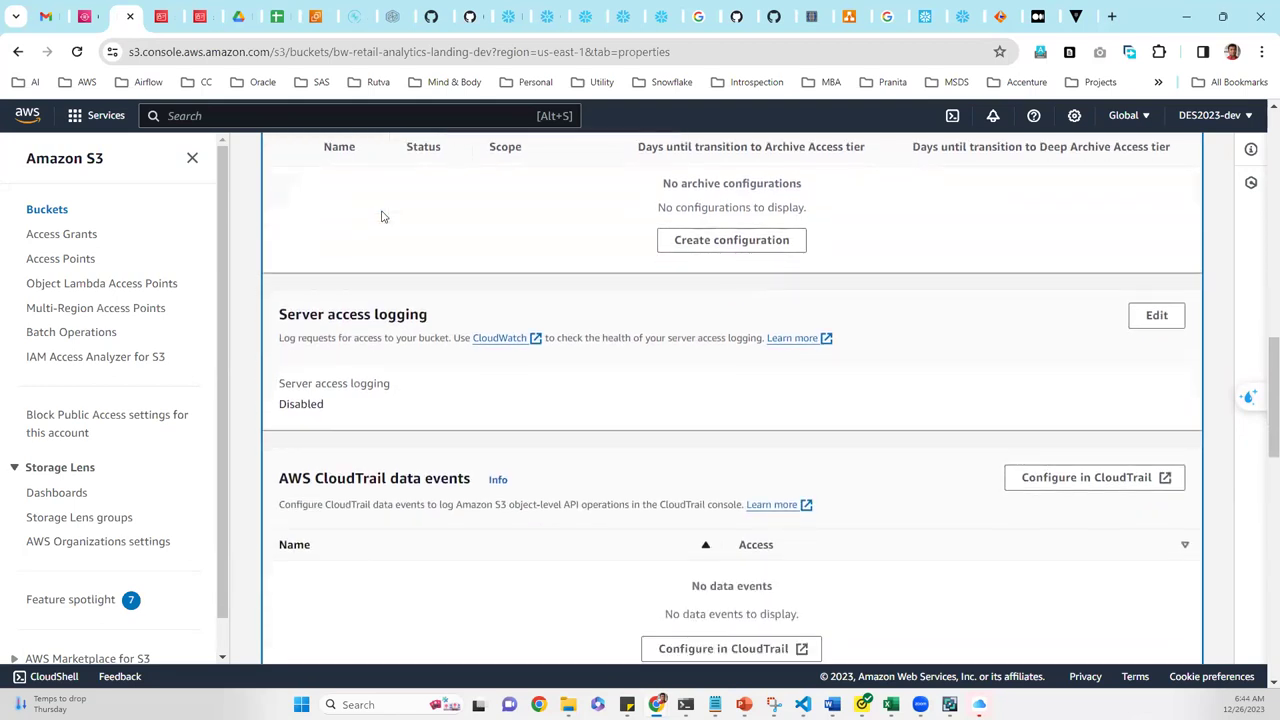
scroll(381, 216, up, 4)
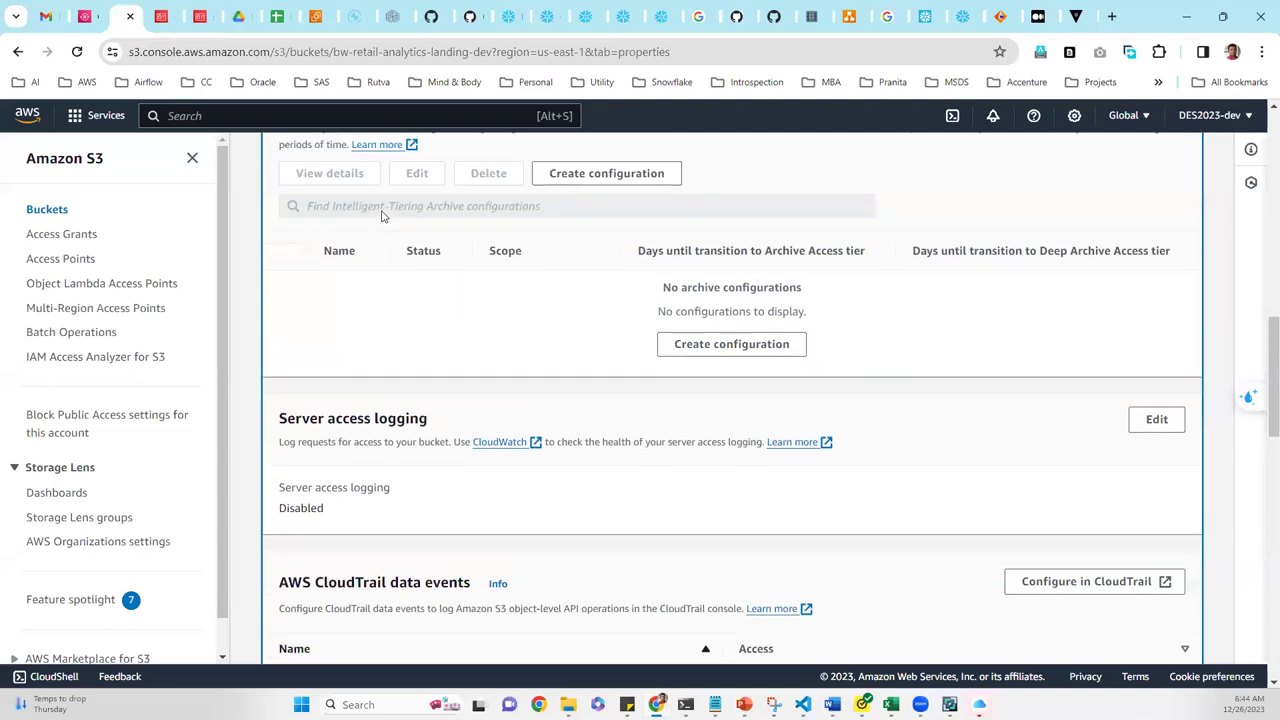
- Examine the landing bucket's server access logging and CloudTrail data events sections, continuing down to its event notifications and Amazon EventBridge settings
scroll(381, 216, down, 5)
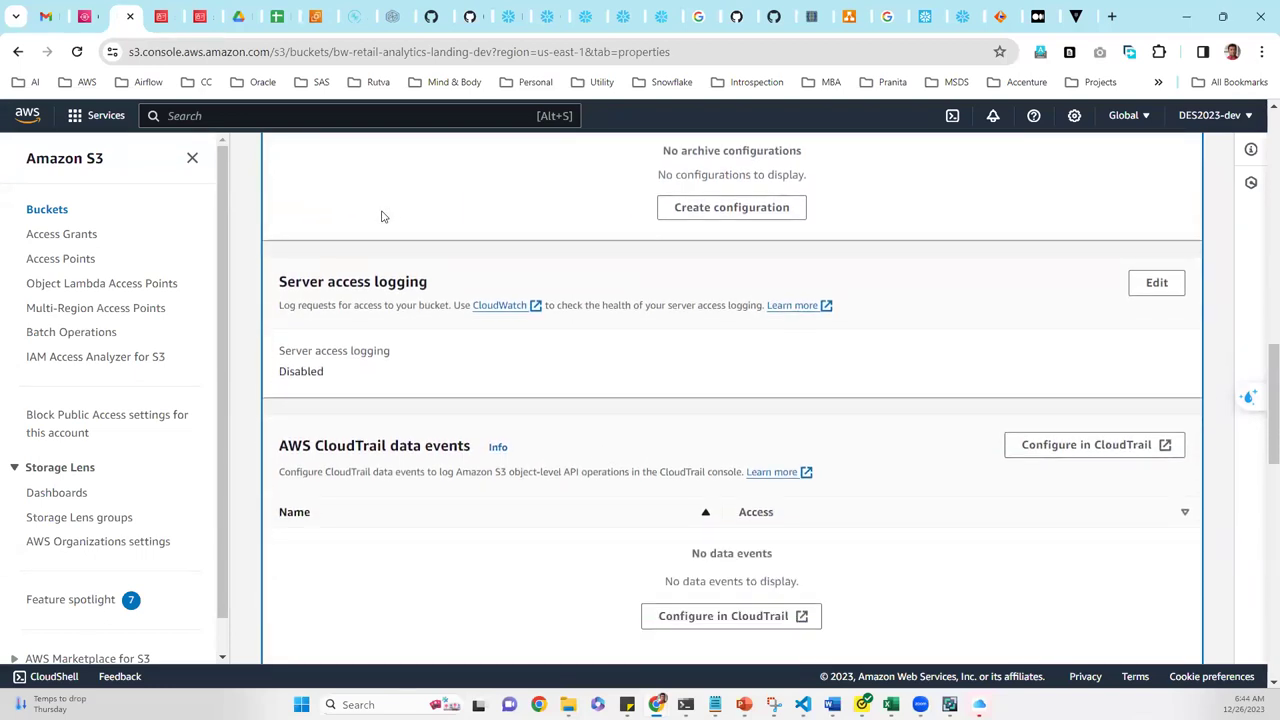
scroll(381, 216, down, 2)
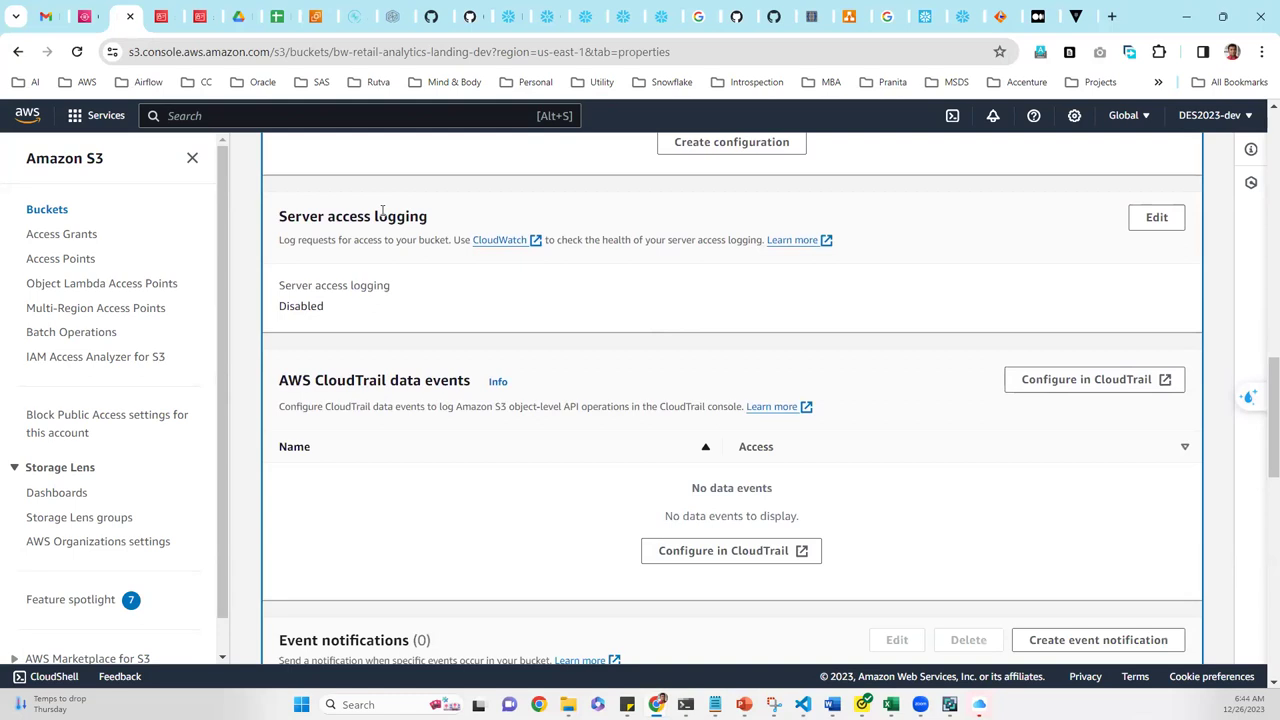
scroll(381, 210, down, 3)
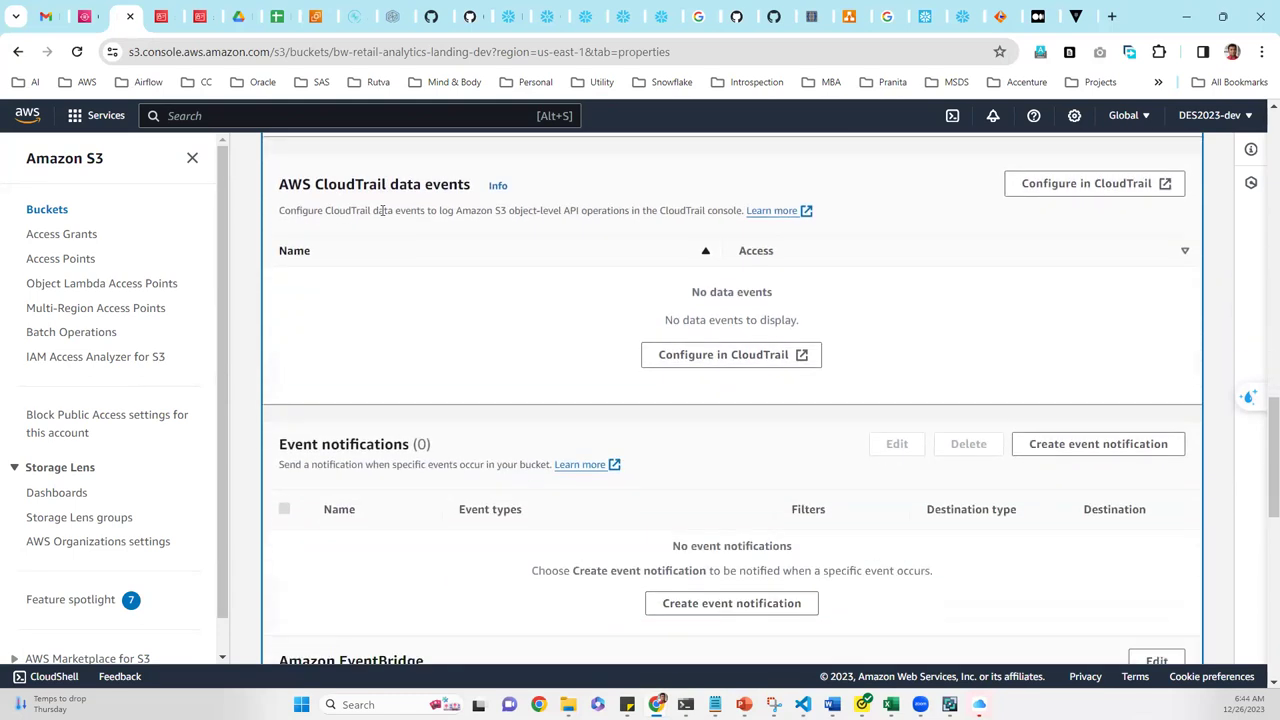
scroll(381, 210, up, 1)
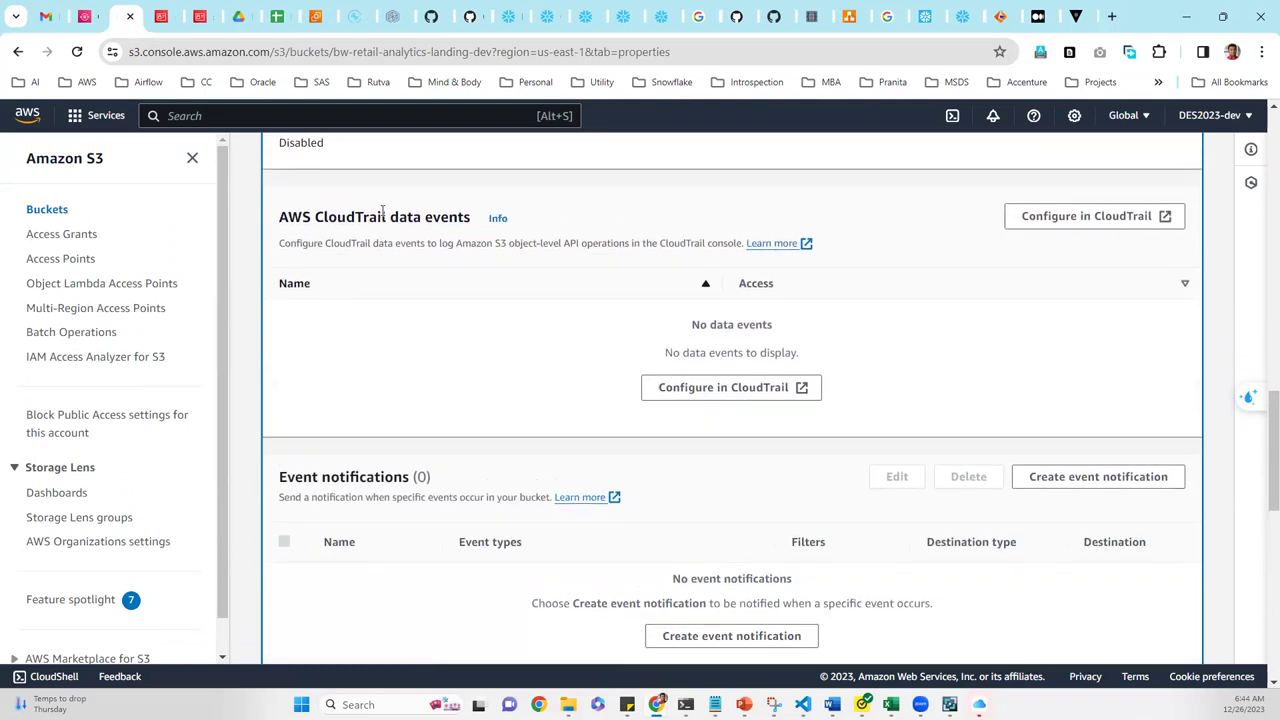
scroll(382, 212, up, 2)
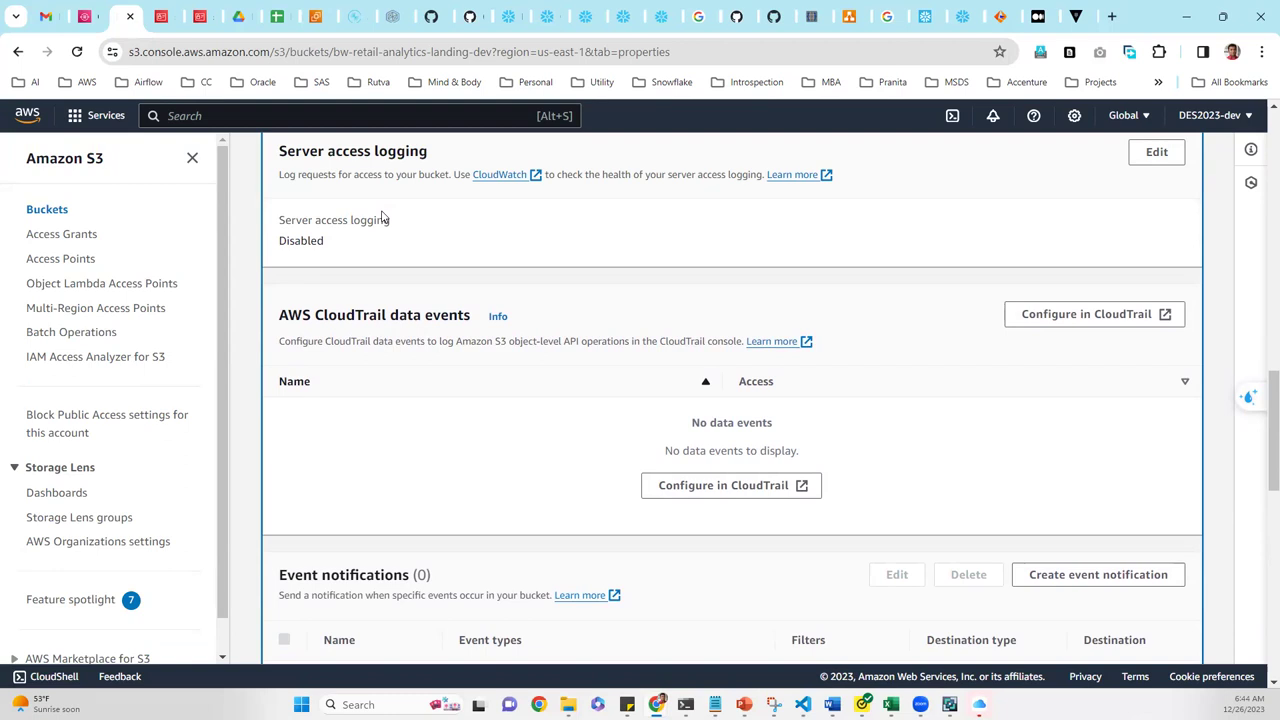
scroll(381, 217, down, 1)
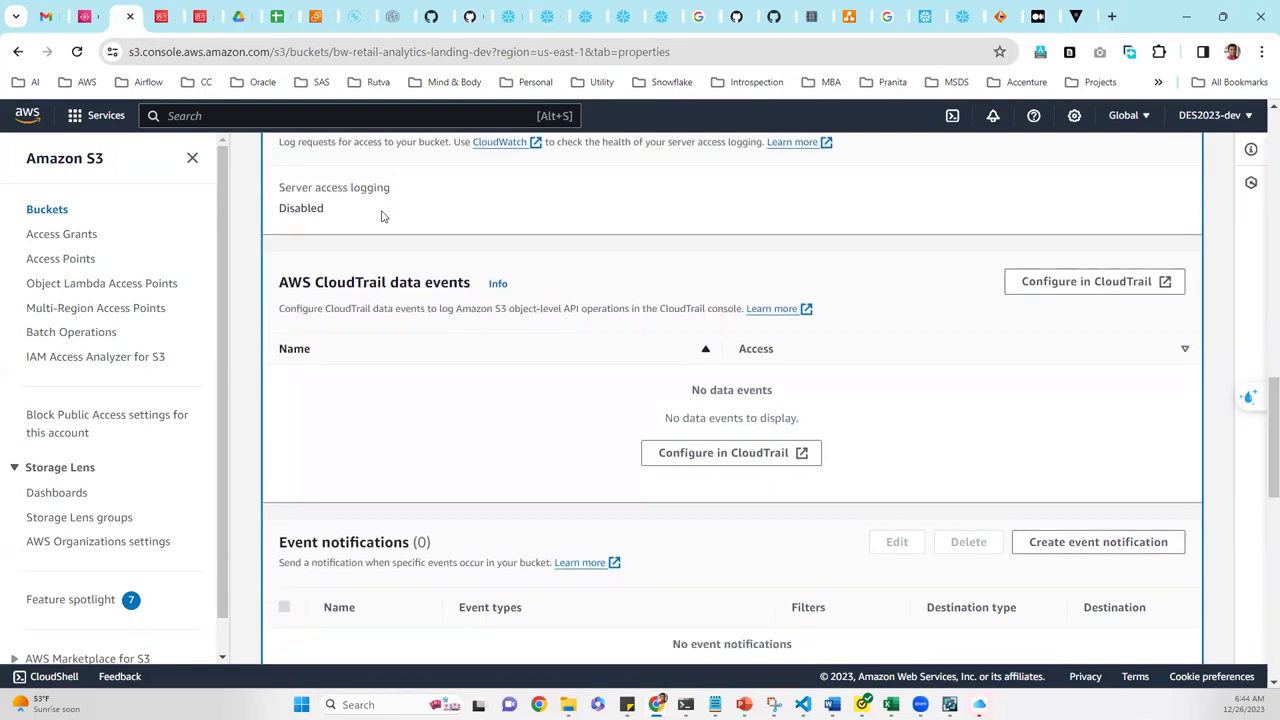
scroll(381, 217, down, 2)
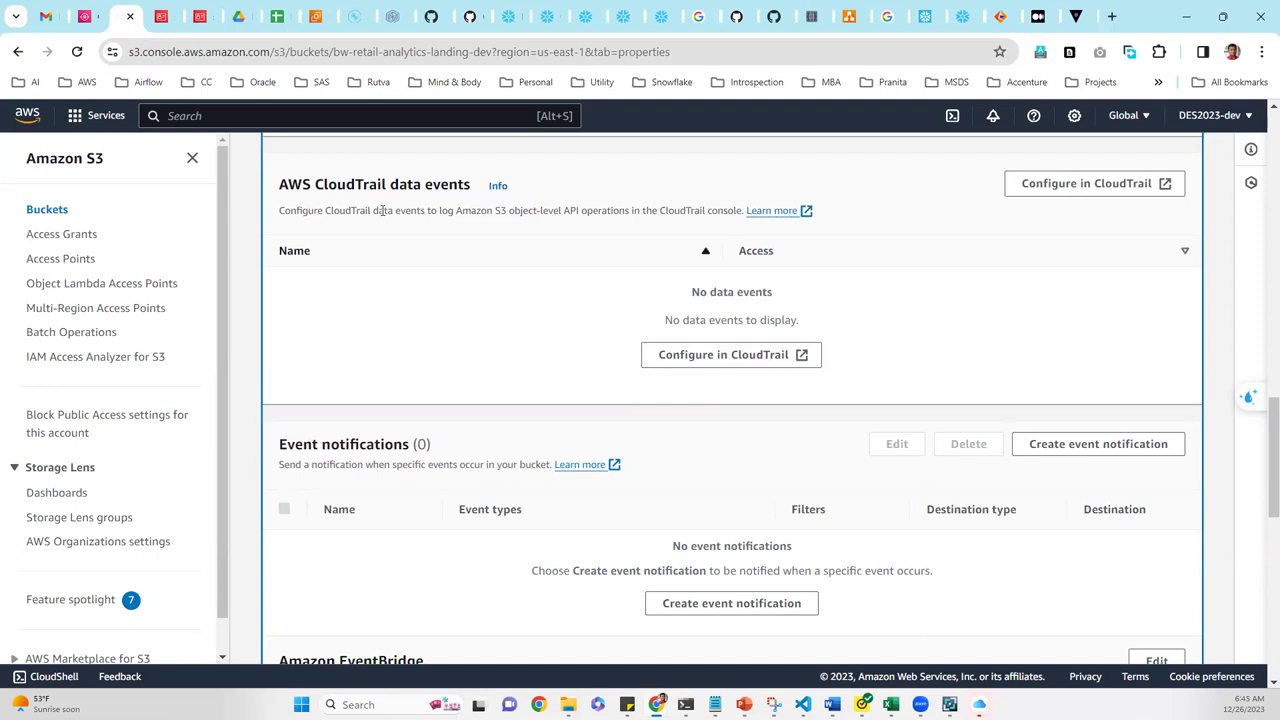
scroll(381, 213, down, 3)
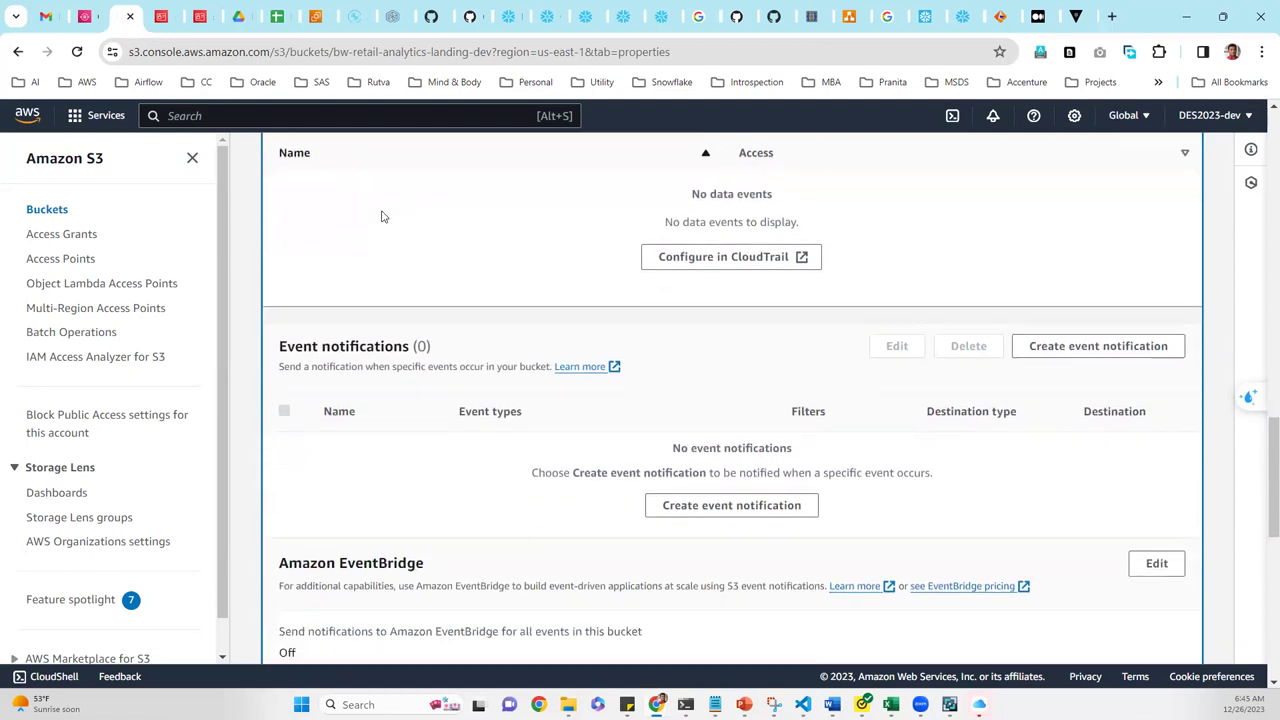
scroll(381, 216, down, 2)
scroll(380, 214, up, 1)
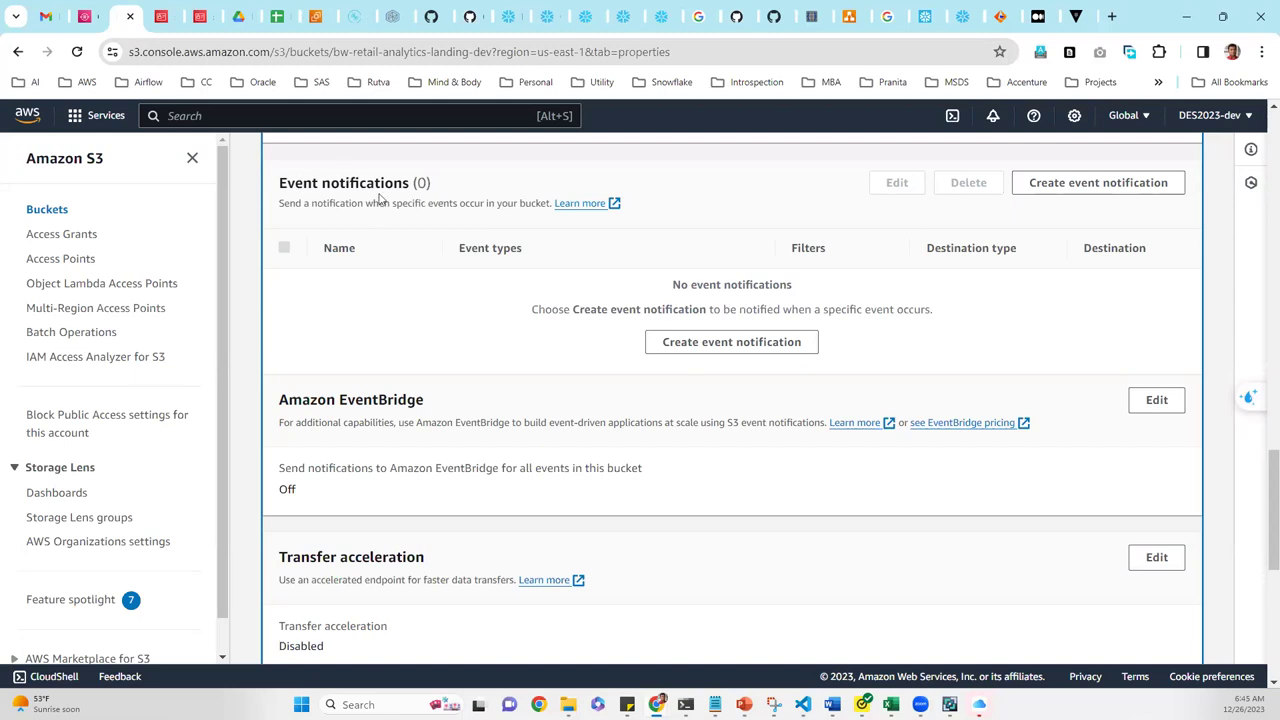
- Start a new event notification for the bucket, look over its general configuration fields, and select the Put object creation event
click(748, 343)
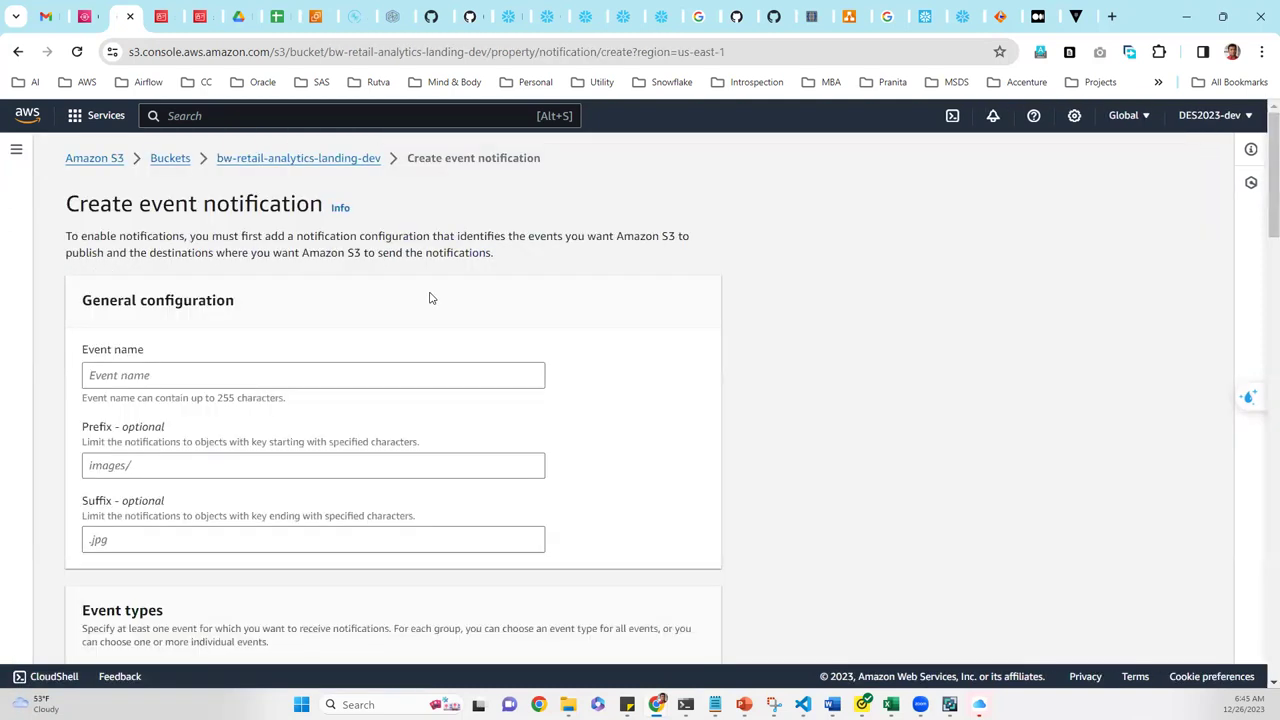
click(287, 375)
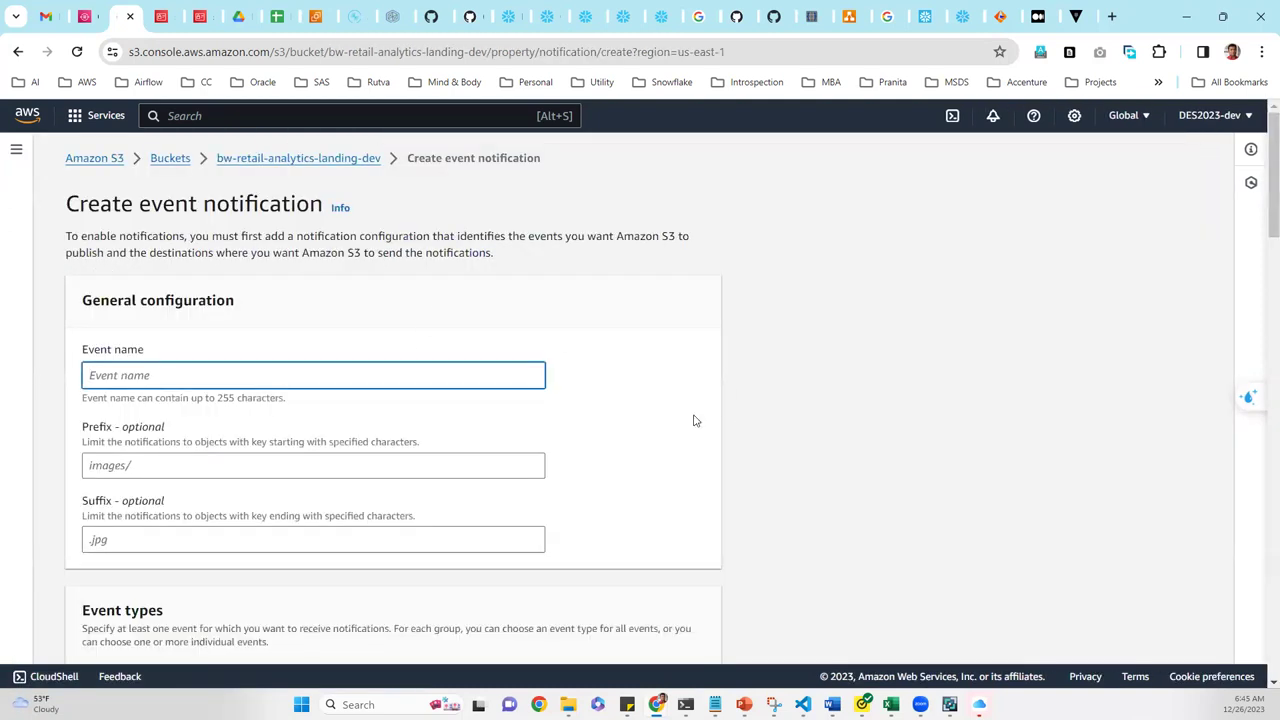
click(355, 541)
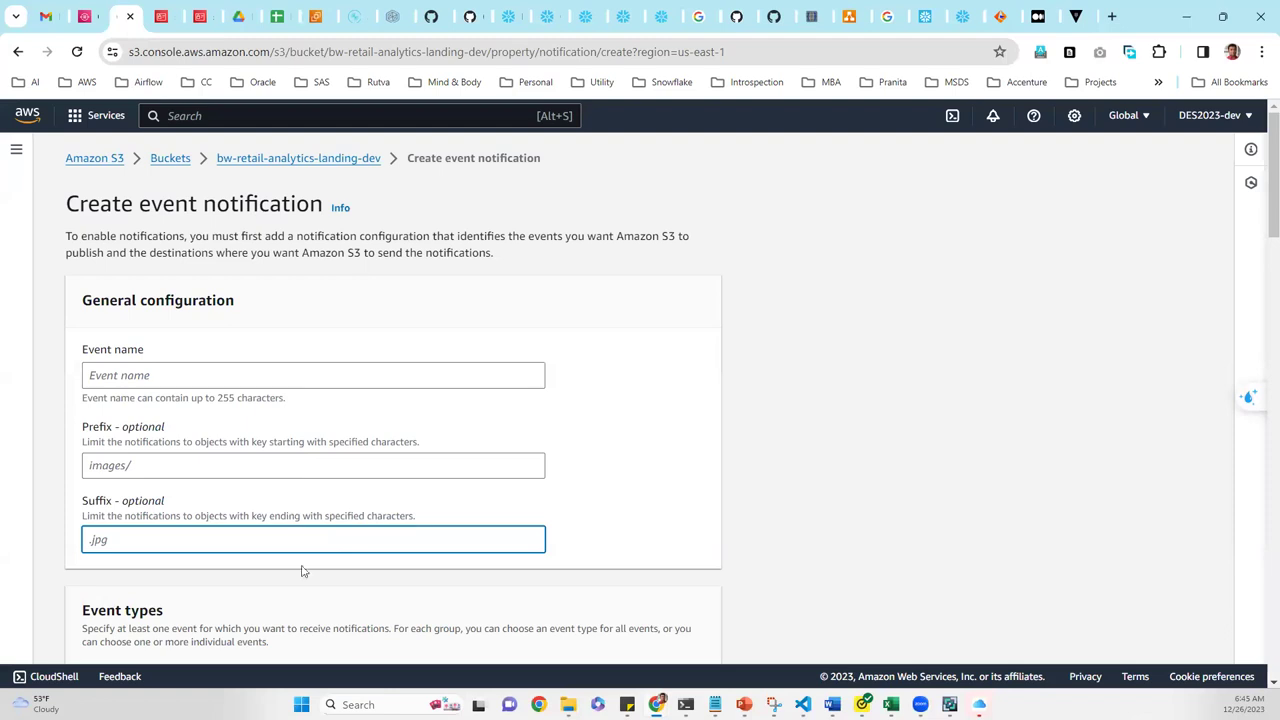
click(335, 597)
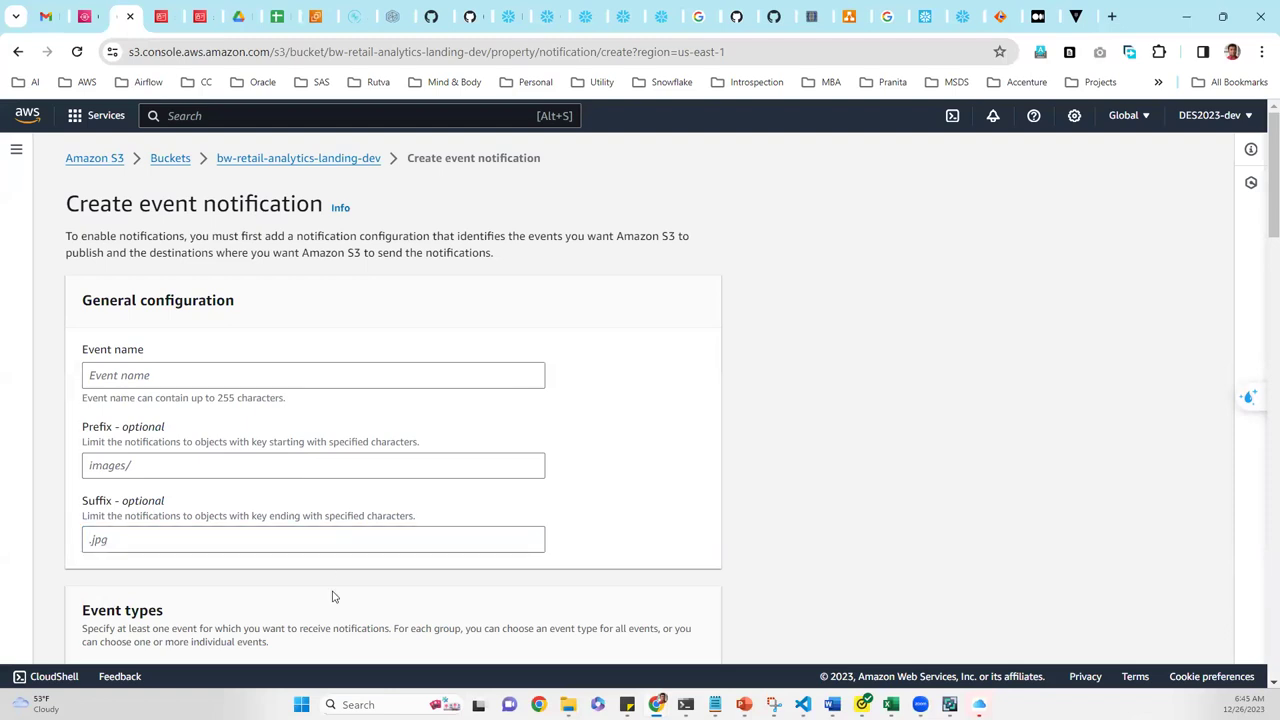
scroll(333, 597, down, 3)
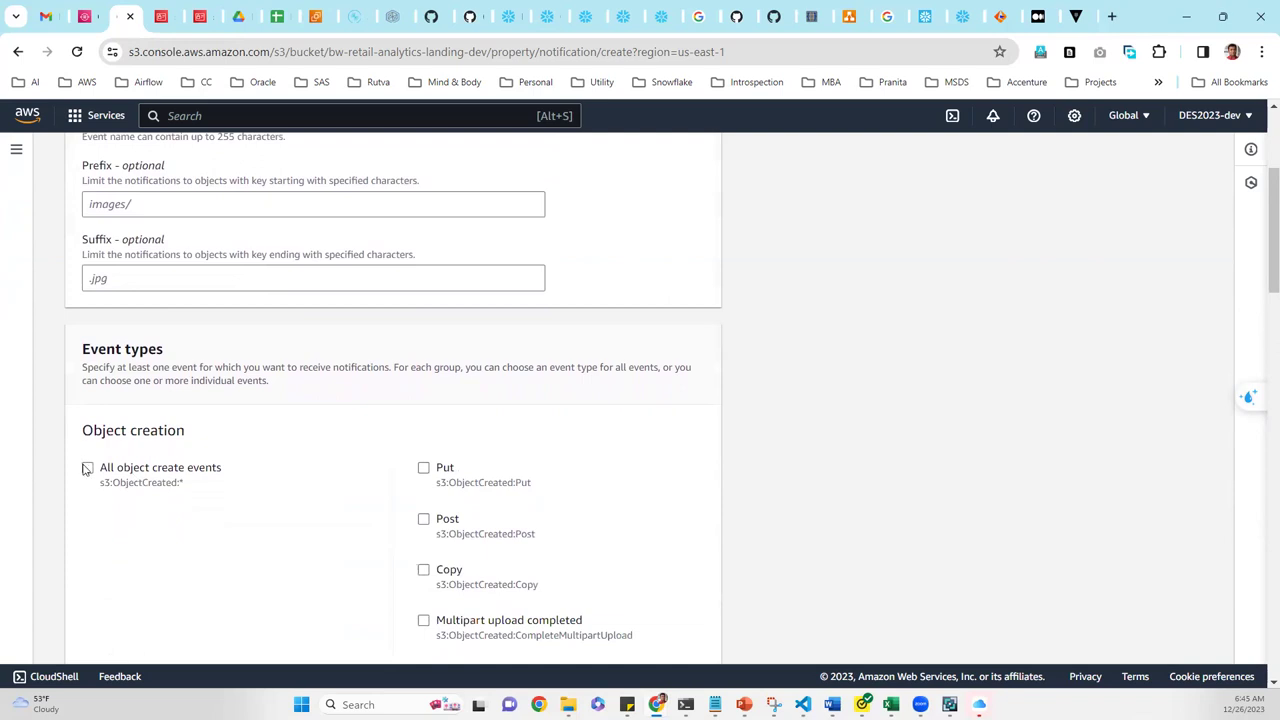
click(423, 467)
- Compare the notification's destination types, choose SQS queue, and select the S3objectforsnowflake queue
scroll(880, 454, down, 1)
scroll(880, 454, down, 2)
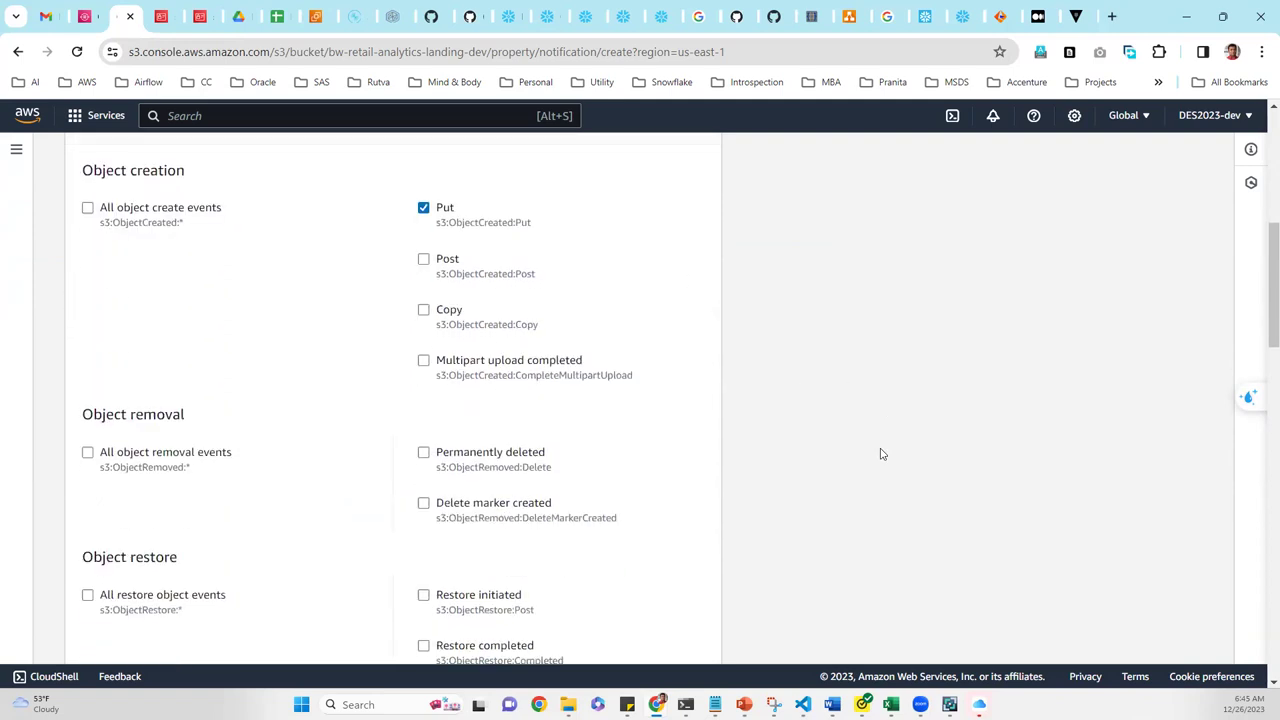
scroll(880, 454, down, 5)
scroll(880, 454, down, 8)
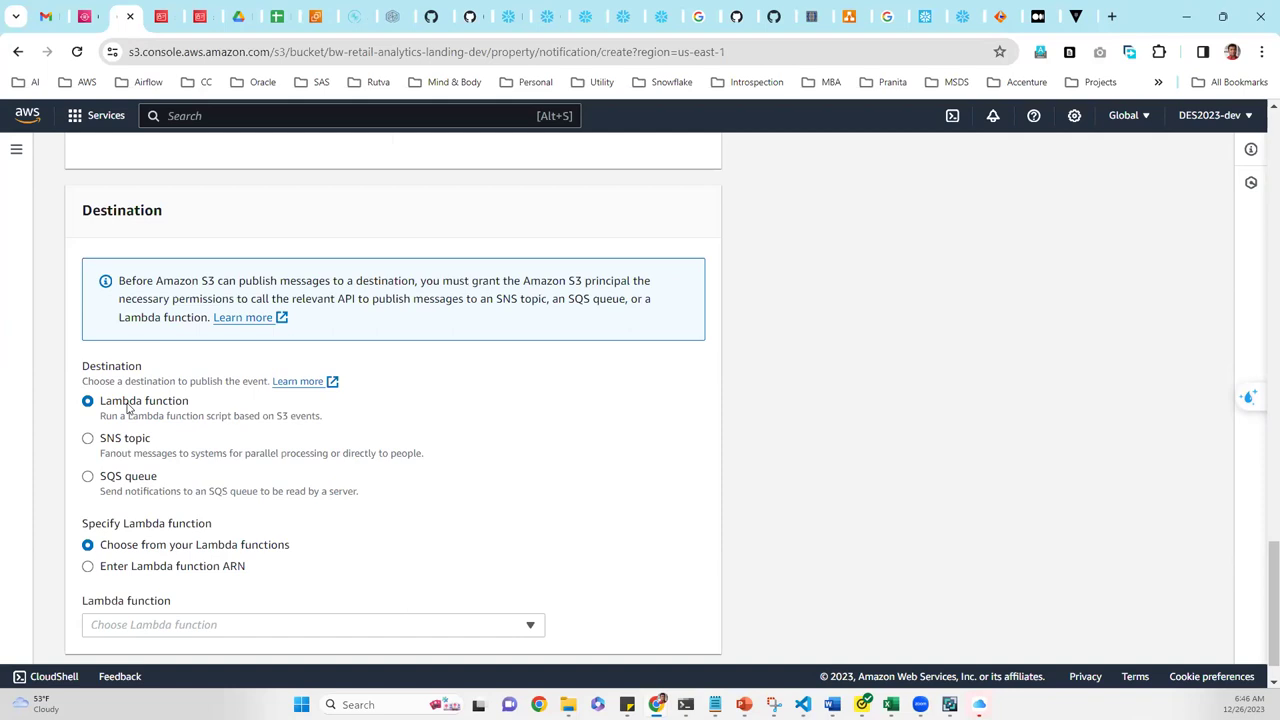
click(124, 440)
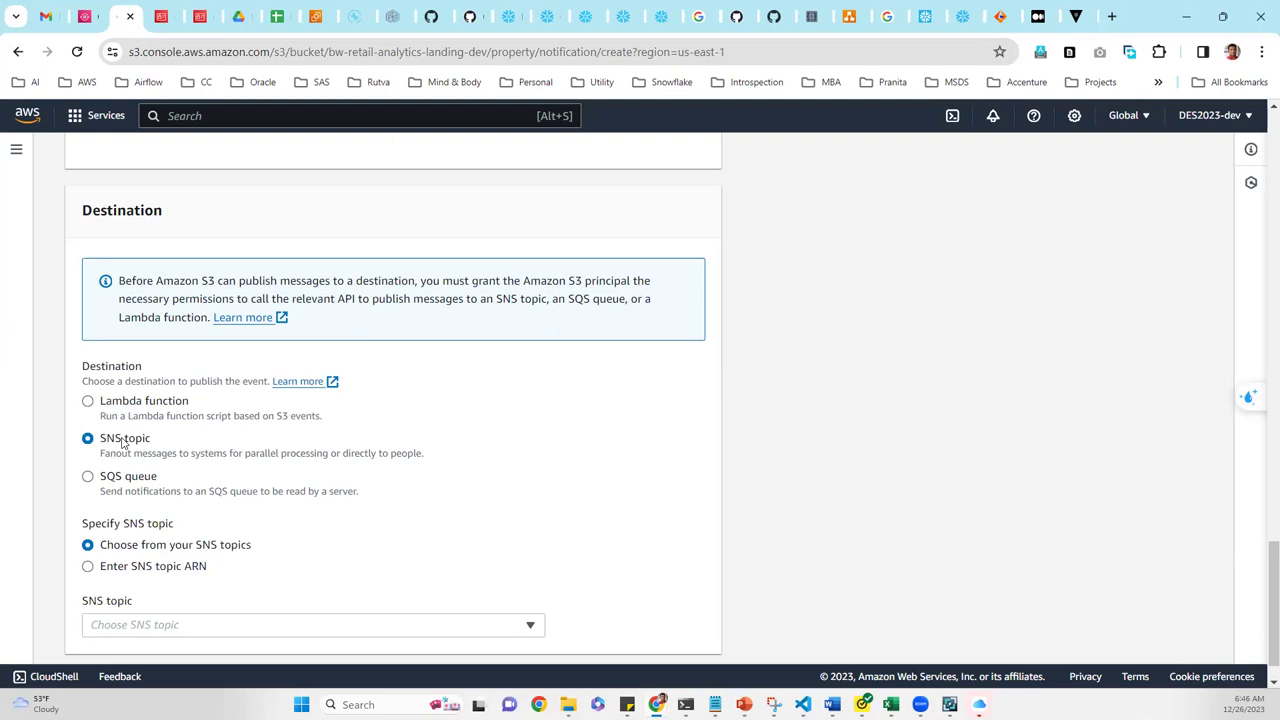
click(122, 478)
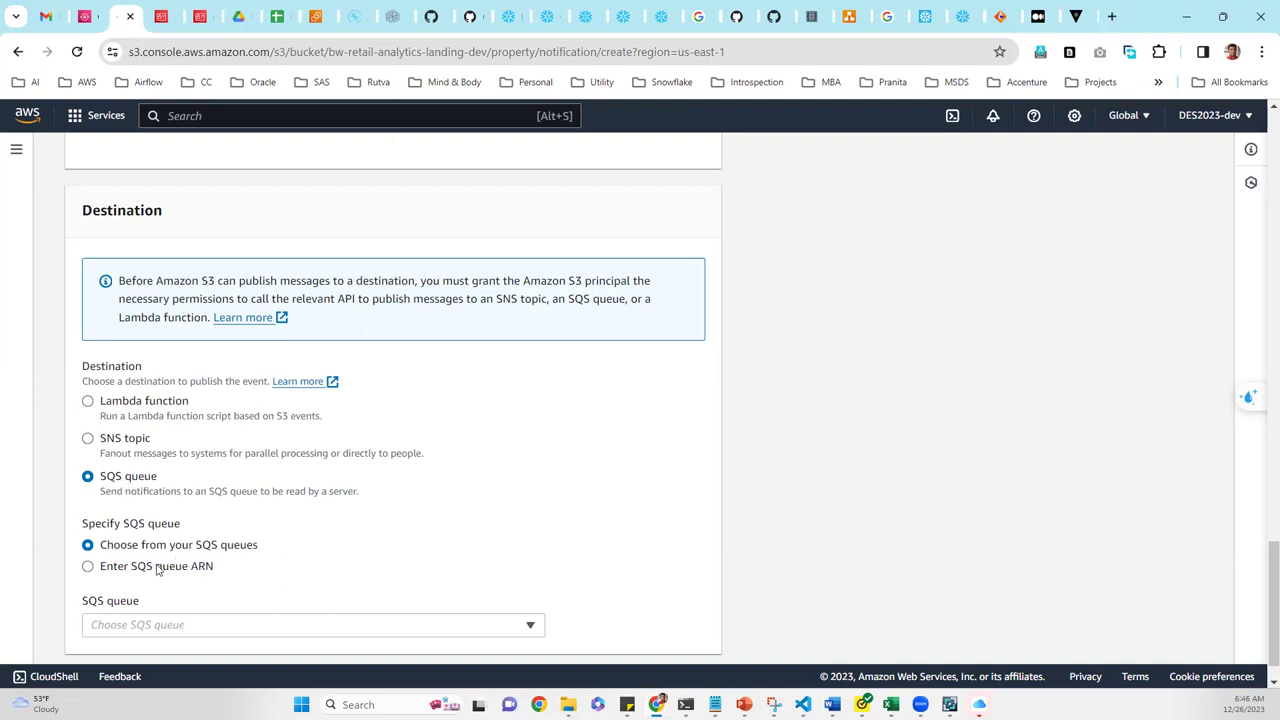
click(148, 630)
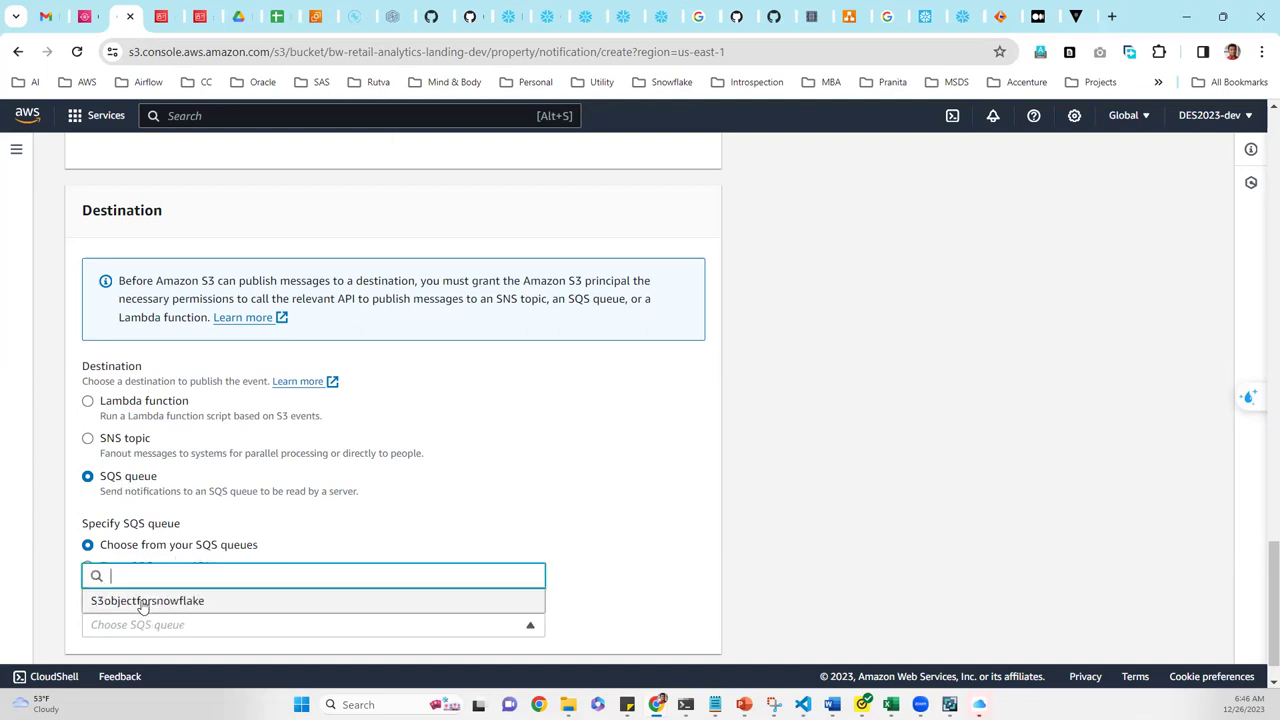
click(143, 603)
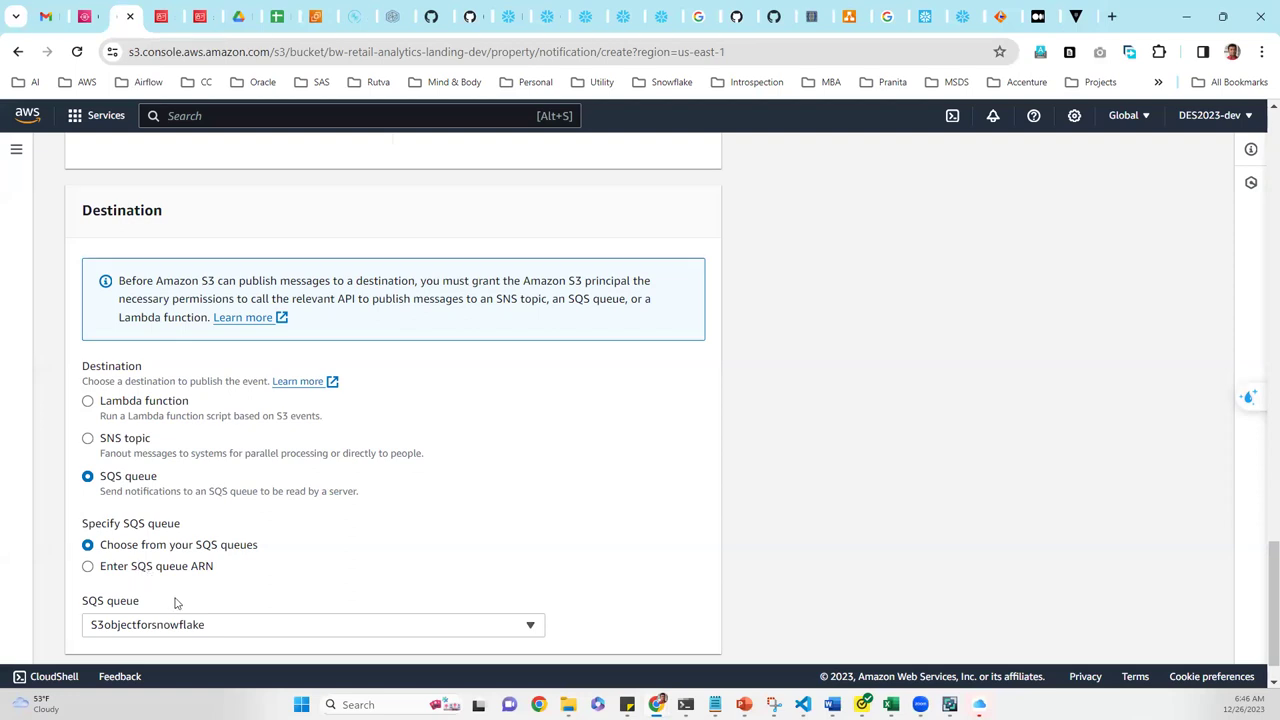
scroll(175, 602, down, 1)
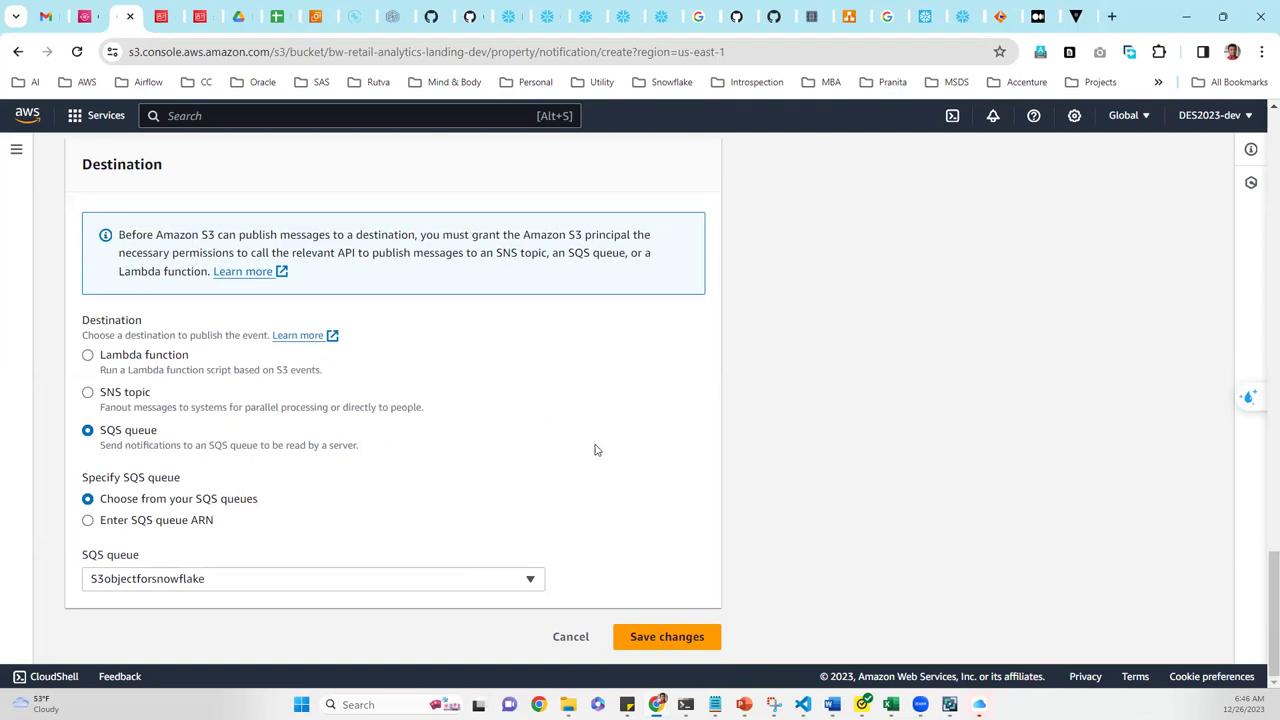
- Switch to the Snowflake Data Load presentation in PowerPoint to view the Snowpipe flow diagram
mouse_move(757, 692)
click(760, 657)
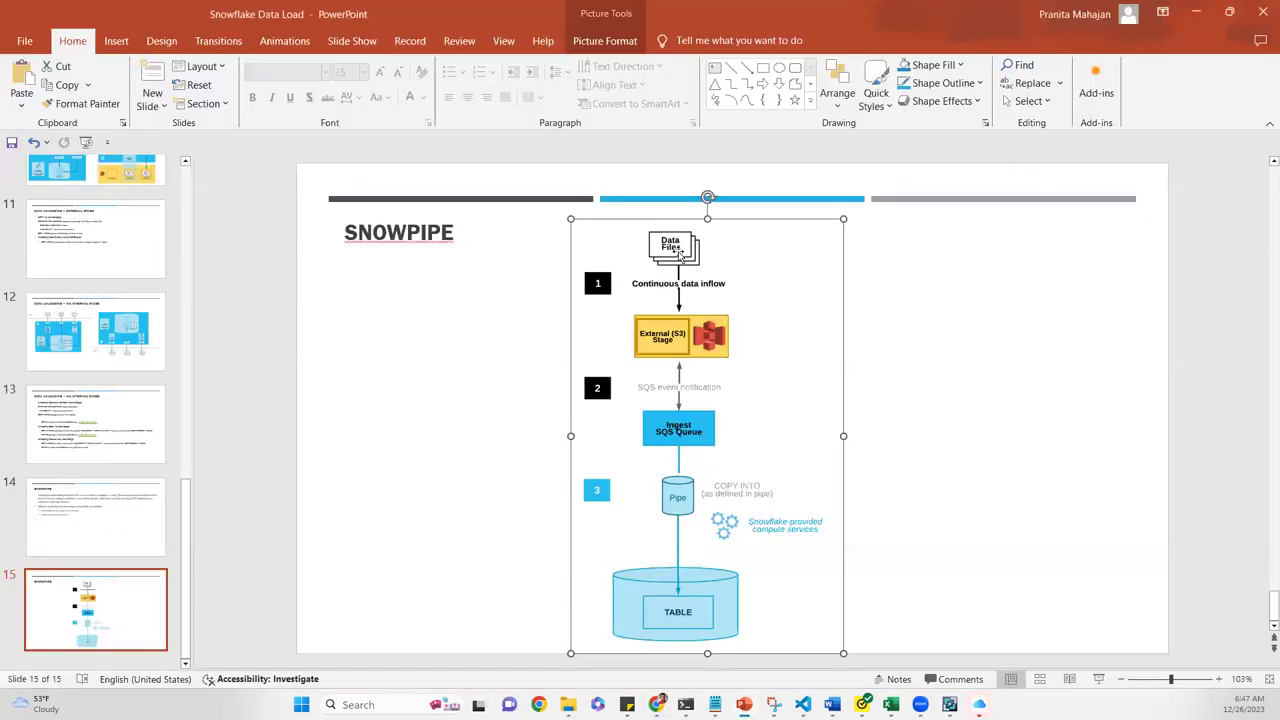